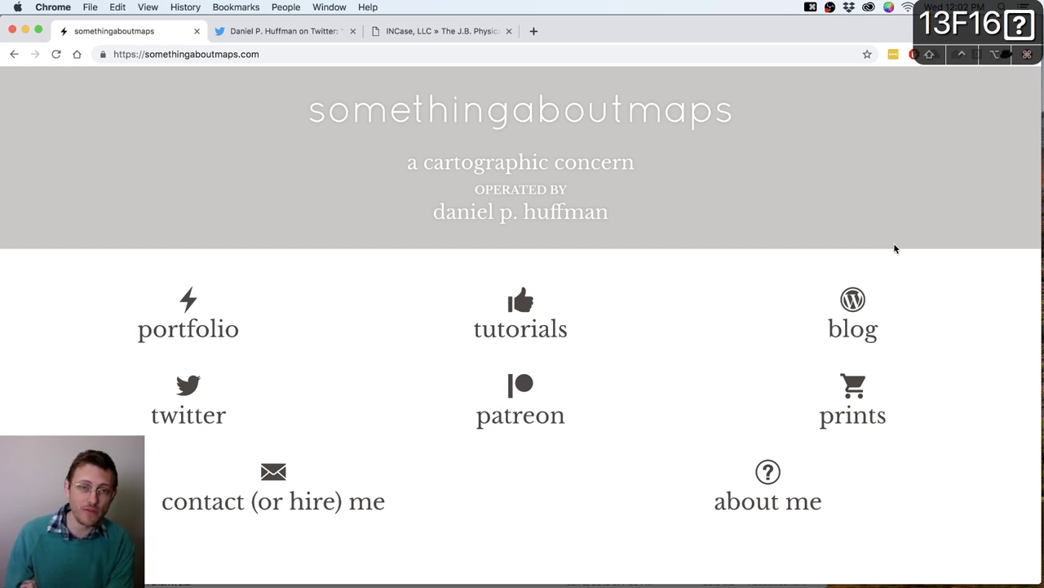
Read through the Twitter replies about which mapmaking task is each cartographer's "serene practice"
left_click(272, 31)
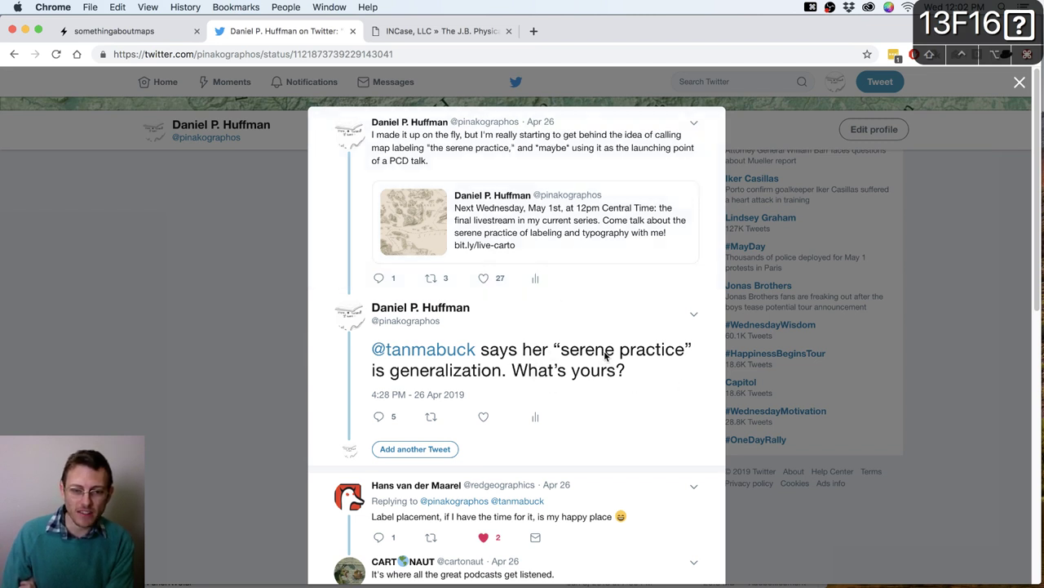
scroll(603, 359, "down", 5)
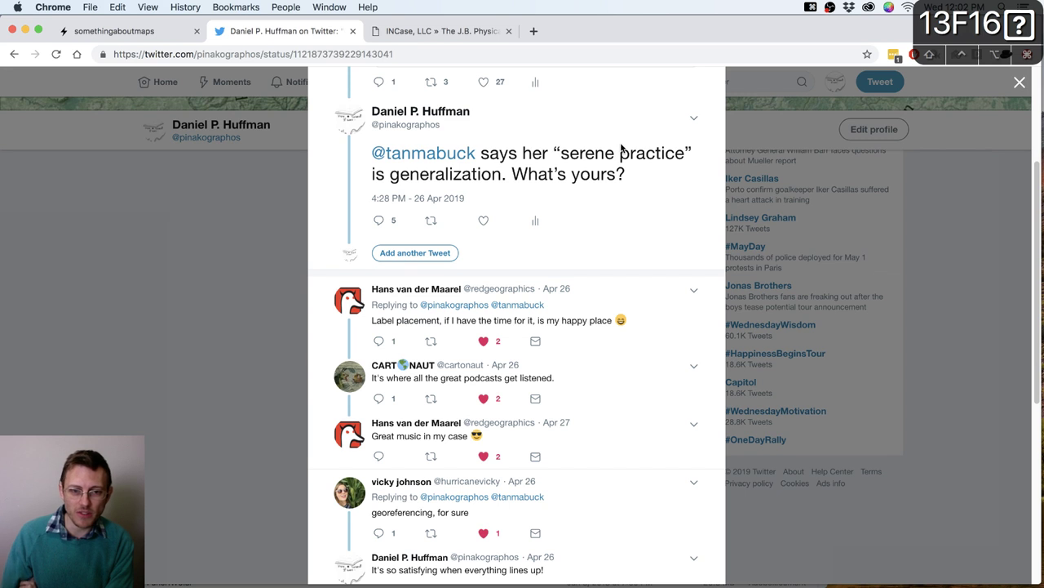
scroll(601, 421, "down", 4)
scroll(600, 421, "down", 2)
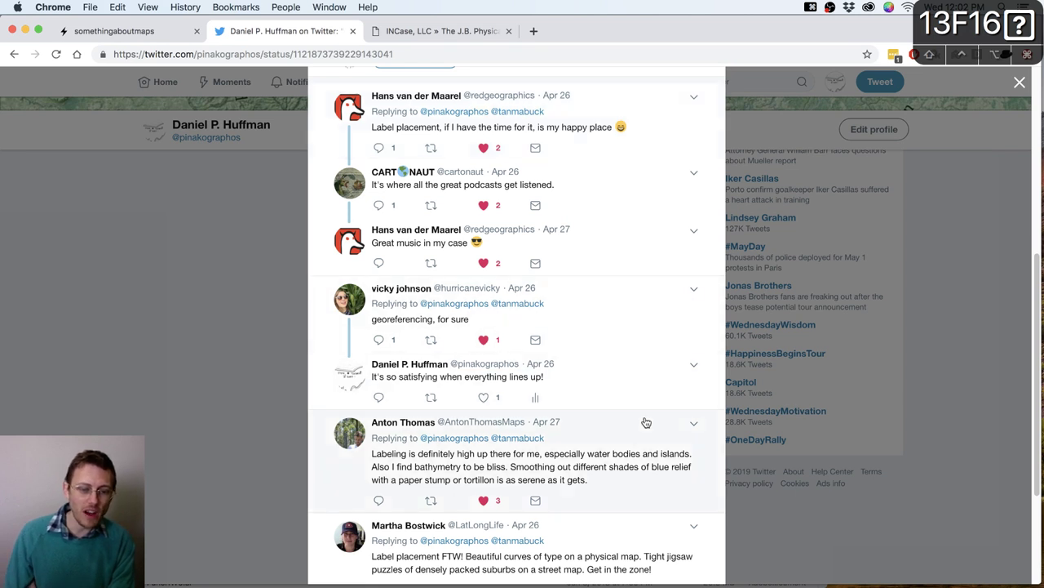
scroll(578, 474, "down", 4)
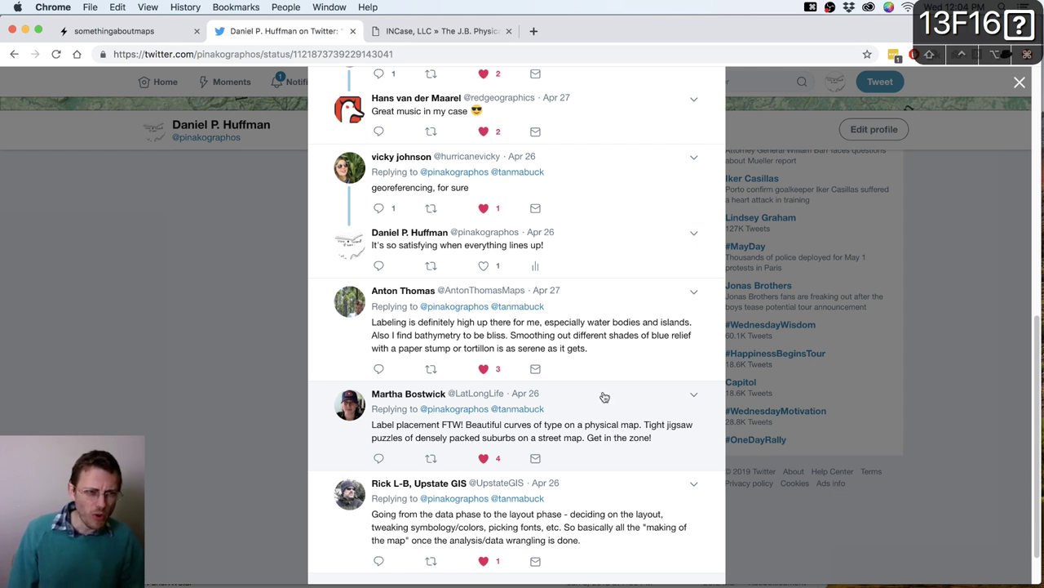
Switch to Photoshop, hide the map image Layer 1, and add a new layer filled with white behind the labels
key("super+Tab")
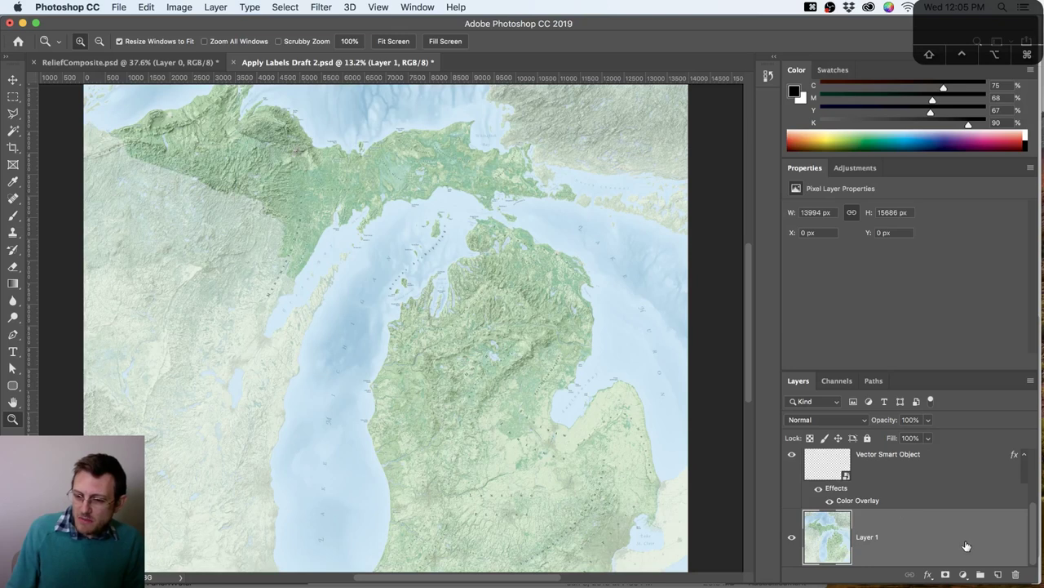
left_click(791, 537)
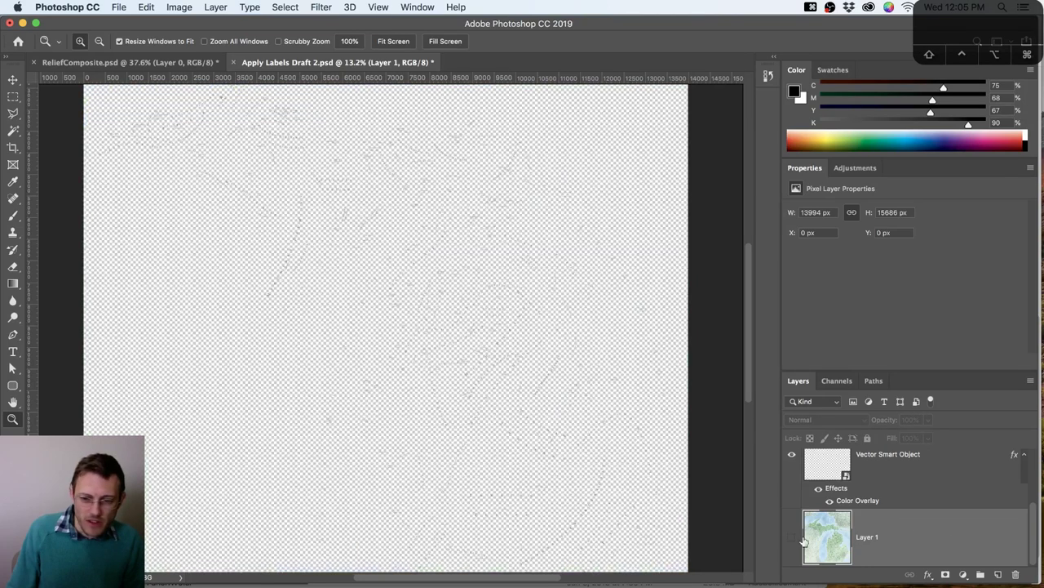
left_click(998, 574)
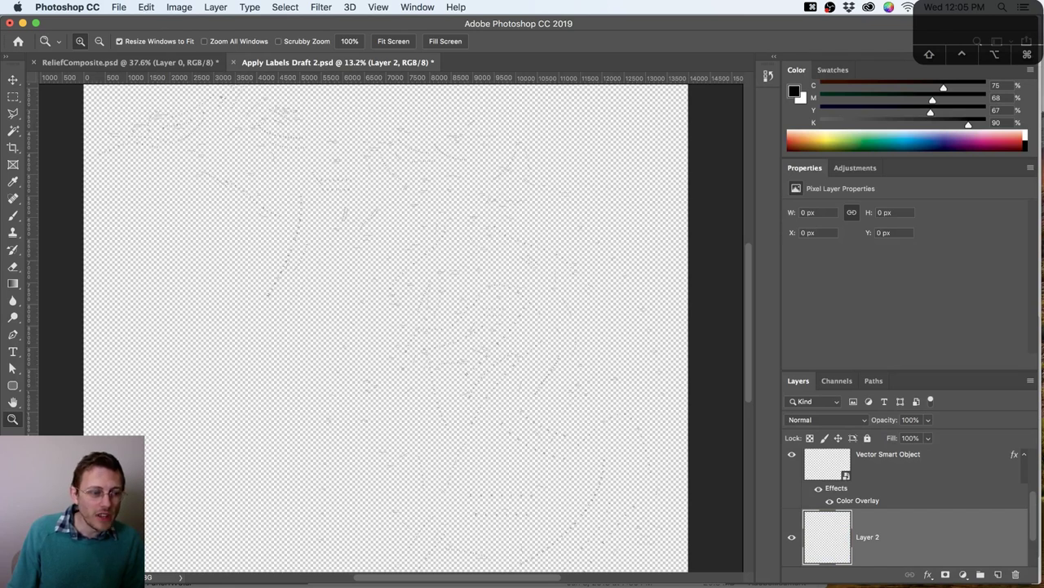
key("x")
left_click(142, 6)
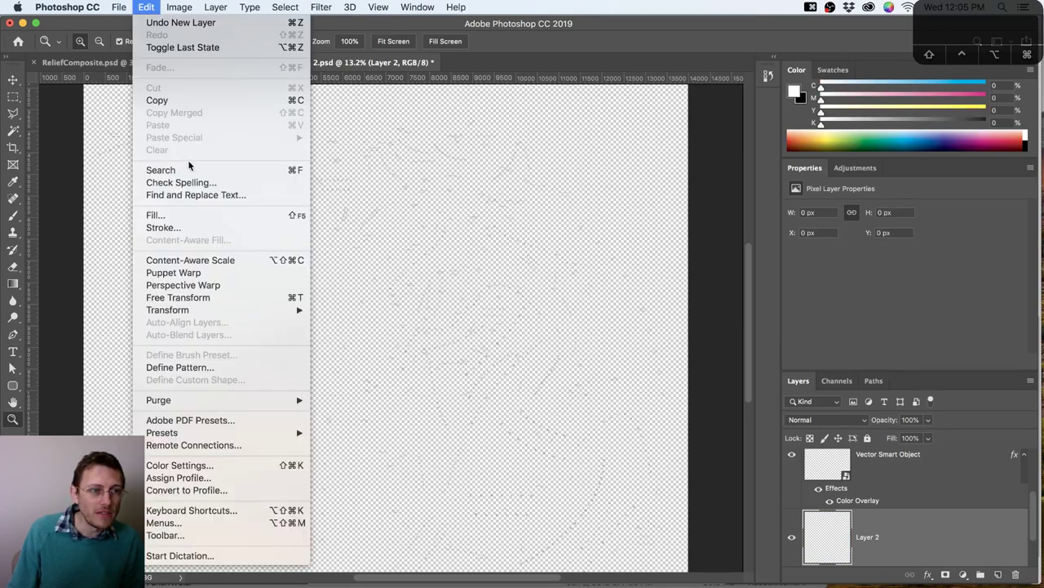
left_click(183, 213)
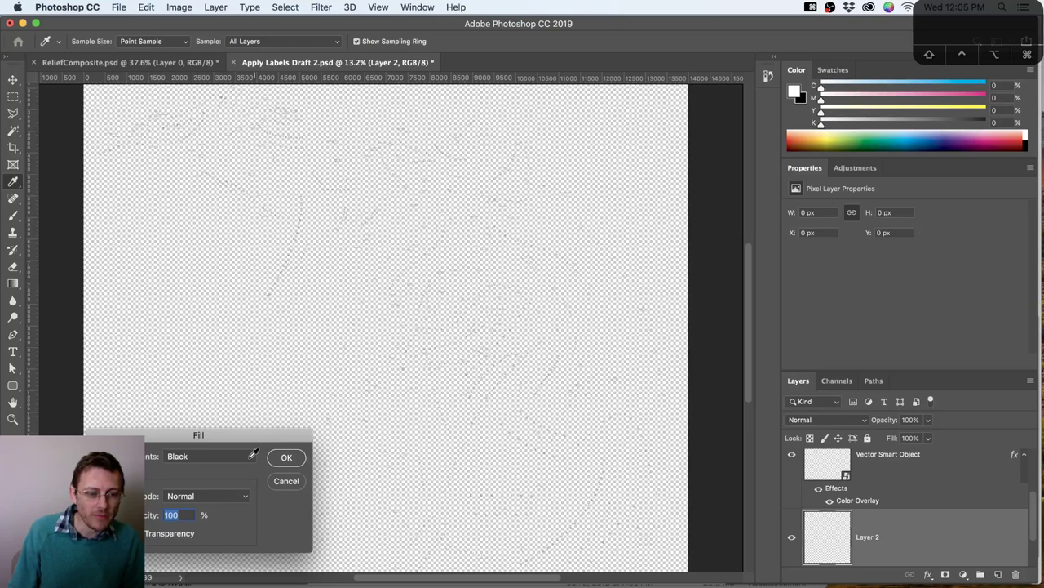
left_click(240, 456)
left_click(238, 459)
left_click(235, 461)
left_click(235, 480)
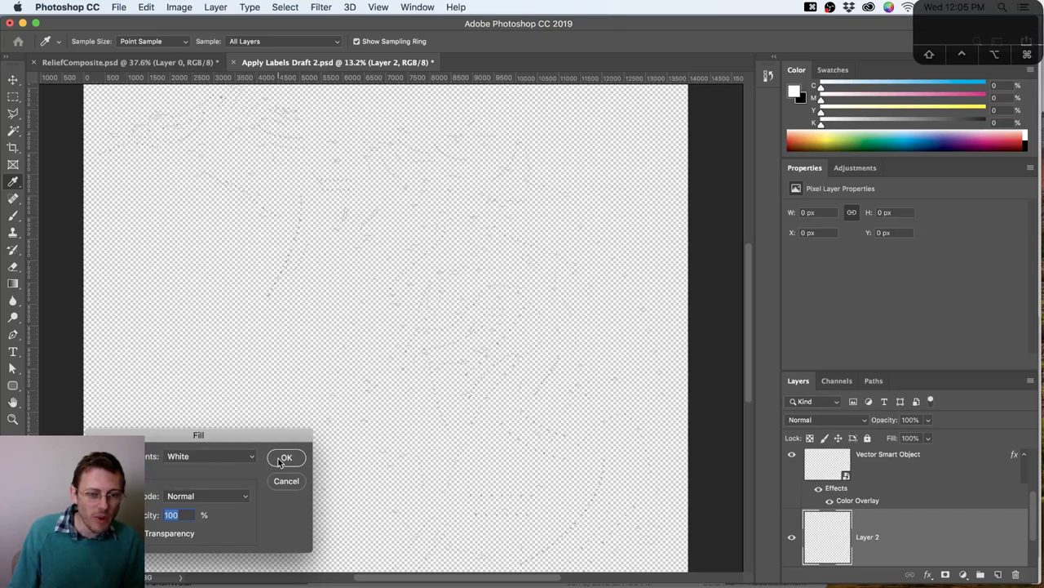
left_click(281, 458)
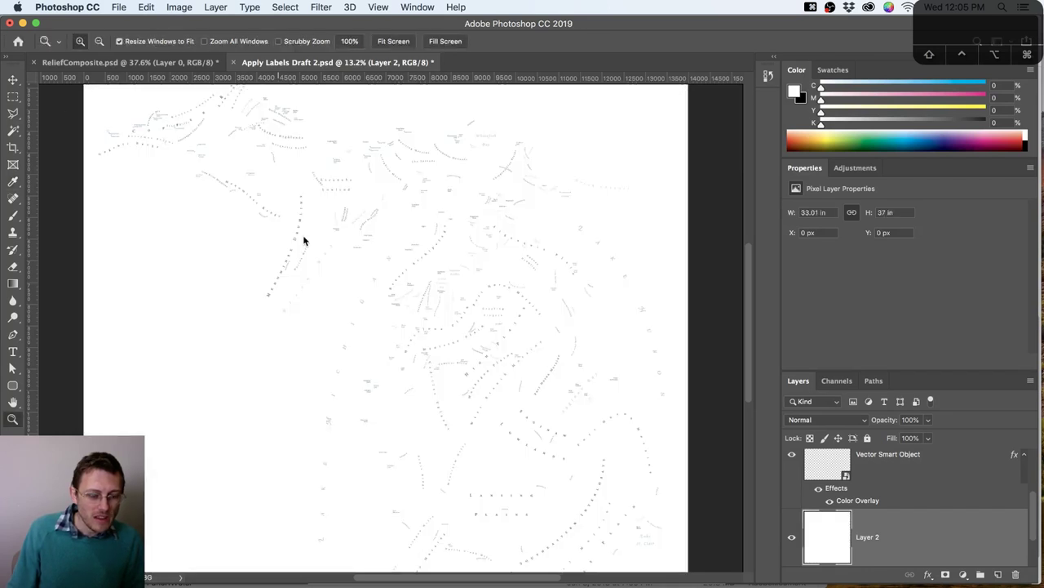
Examine the isolated map labels up close across the southern, northern and western parts of the Michigan map
key("z")
left_click(408, 253)
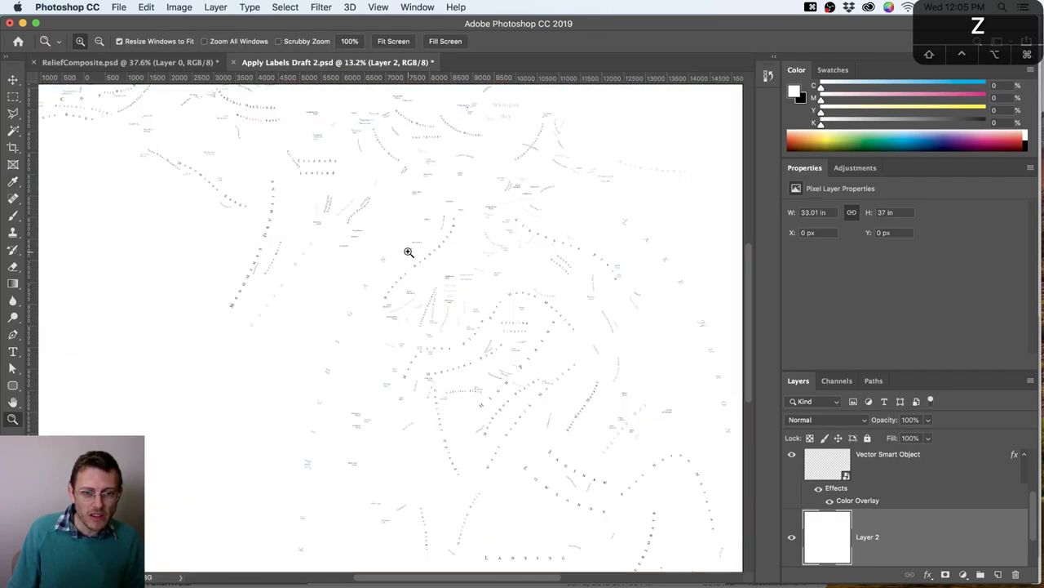
left_click(634, 432)
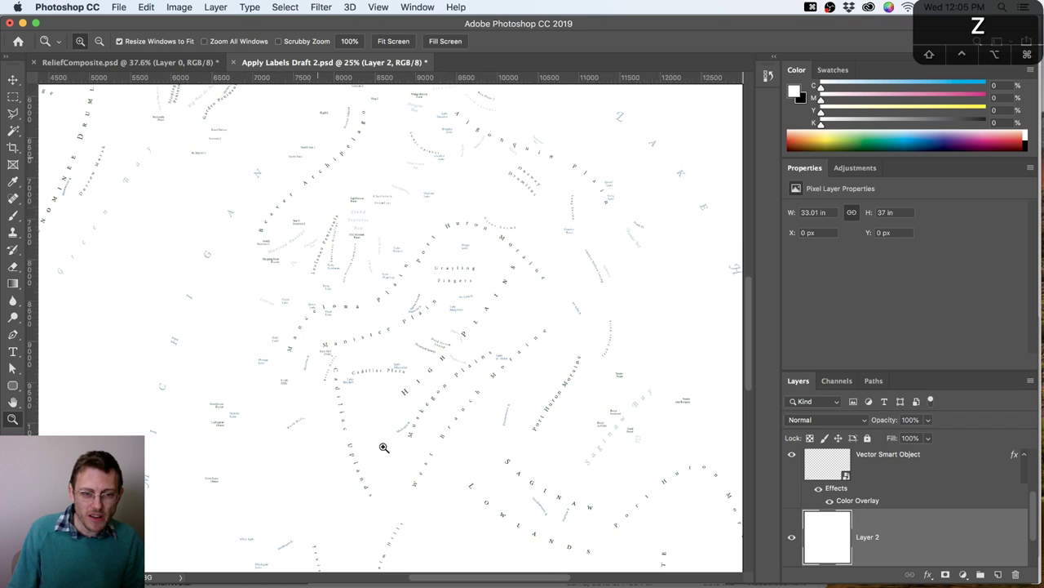
scroll(557, 293, "down", 3)
scroll(556, 293, "down", 5)
scroll(556, 293, "down", 6)
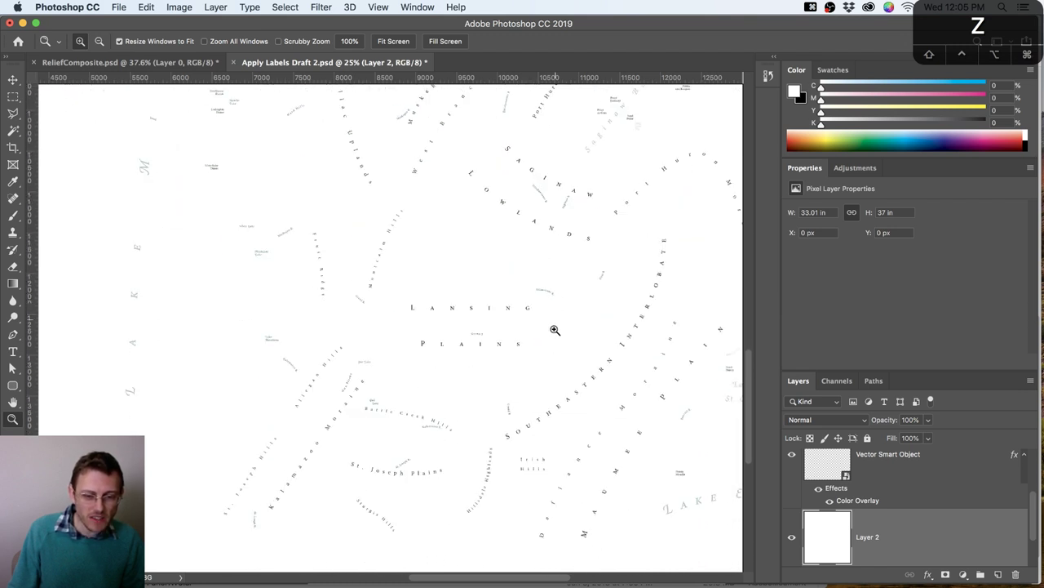
scroll(555, 330, "up", 10)
scroll(555, 332, "up", 11)
scroll(555, 335, "up", 3)
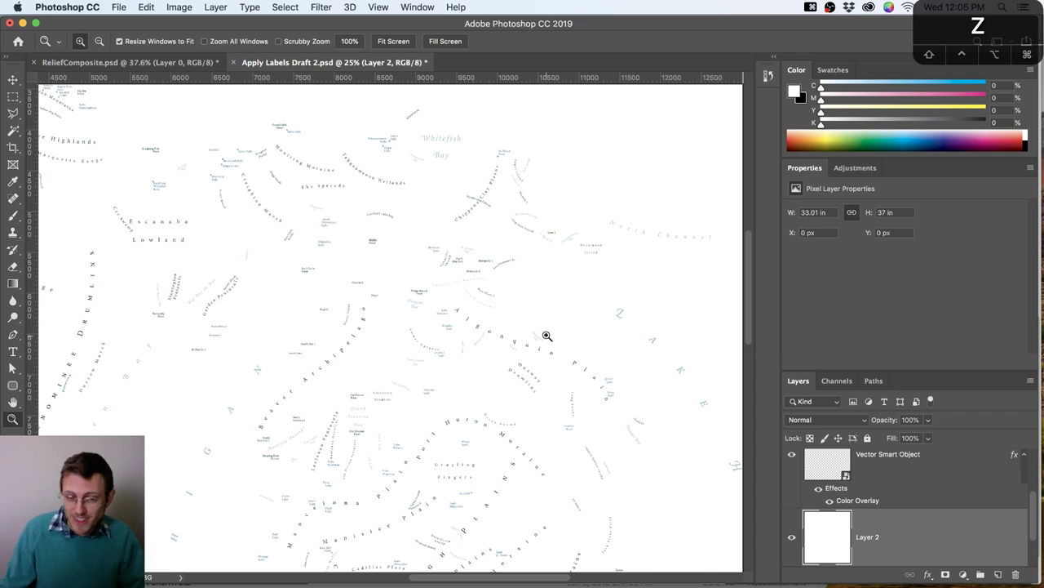
left_click_drag(523, 579, 480, 566)
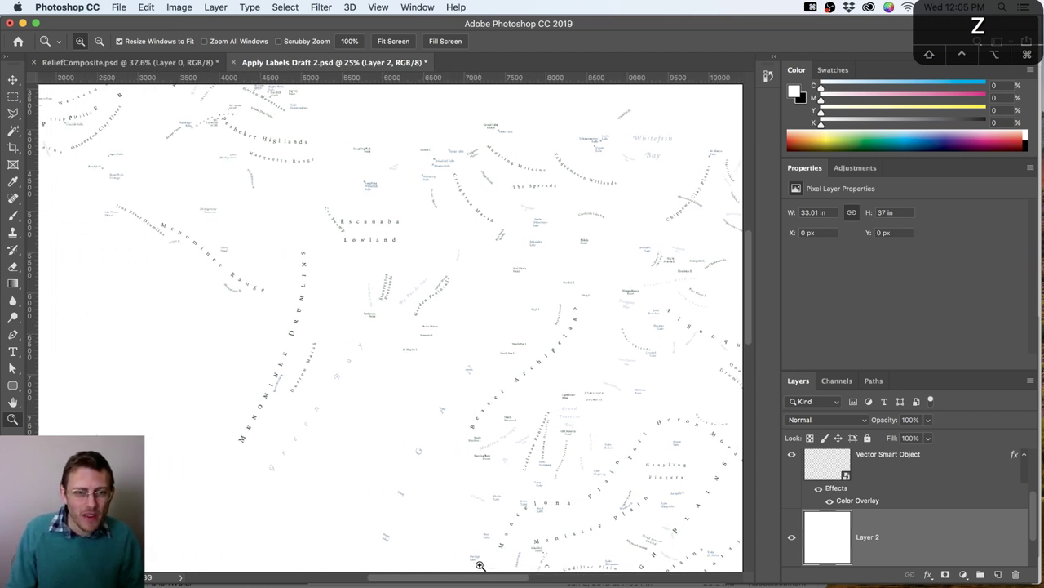
Switch to Illustrator and hide the Clipped layer so only the type of the Panel1 map is displayed
key("super+Tab")
key("super+Tab")
key("super+Tab")
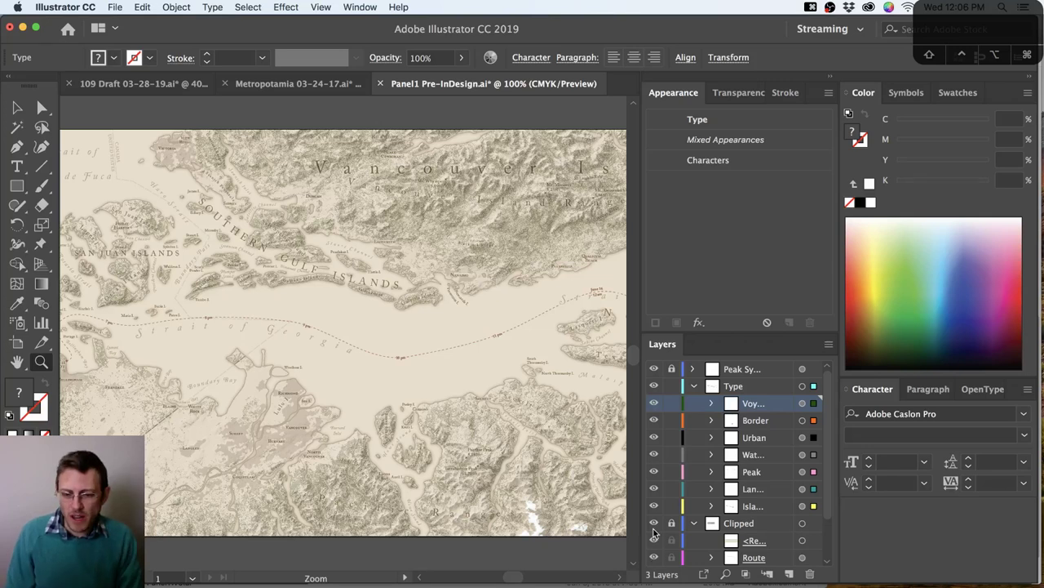
left_click(654, 526)
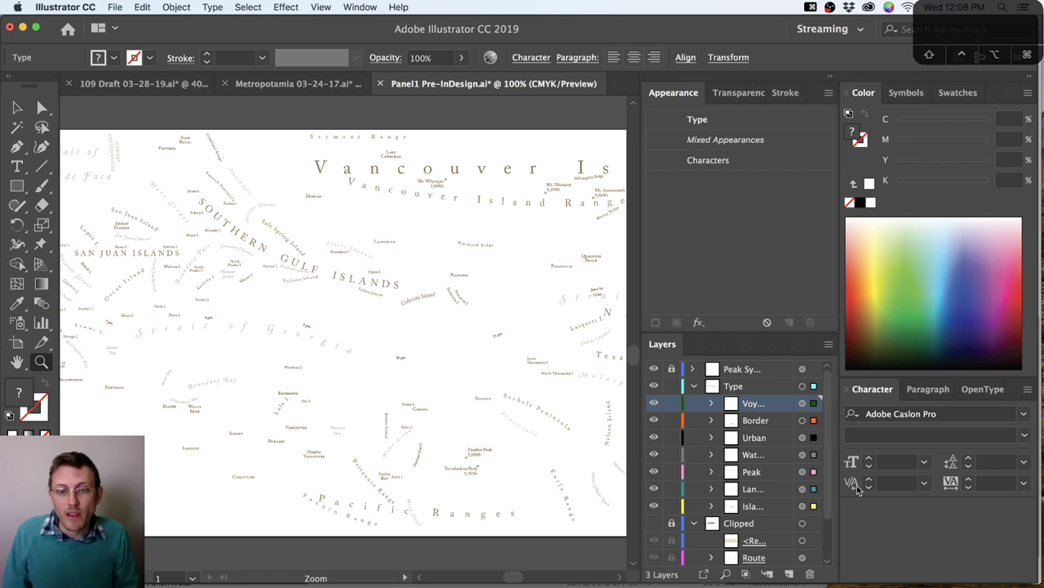
Switch to Chrome and inspect the labels over Africa and the Middle East on the J.B. Physical Map of the World
key("super+Tab")
key("super+Tab")
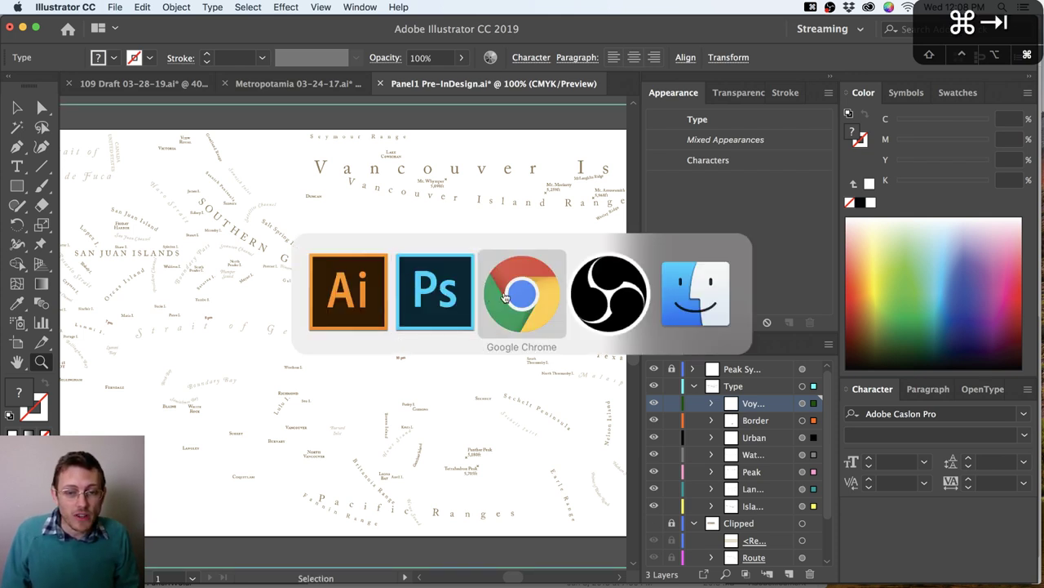
left_click(477, 32)
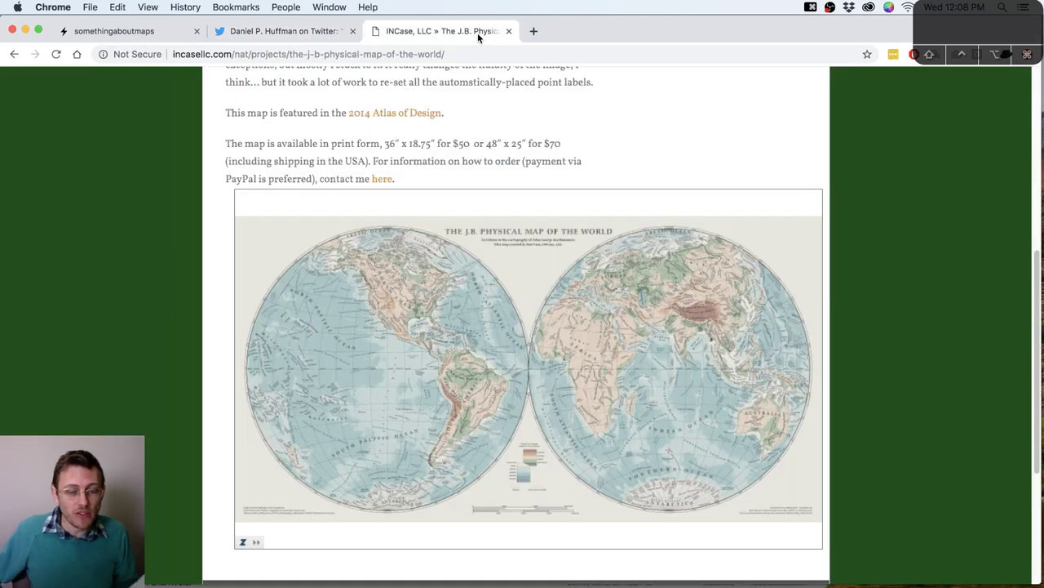
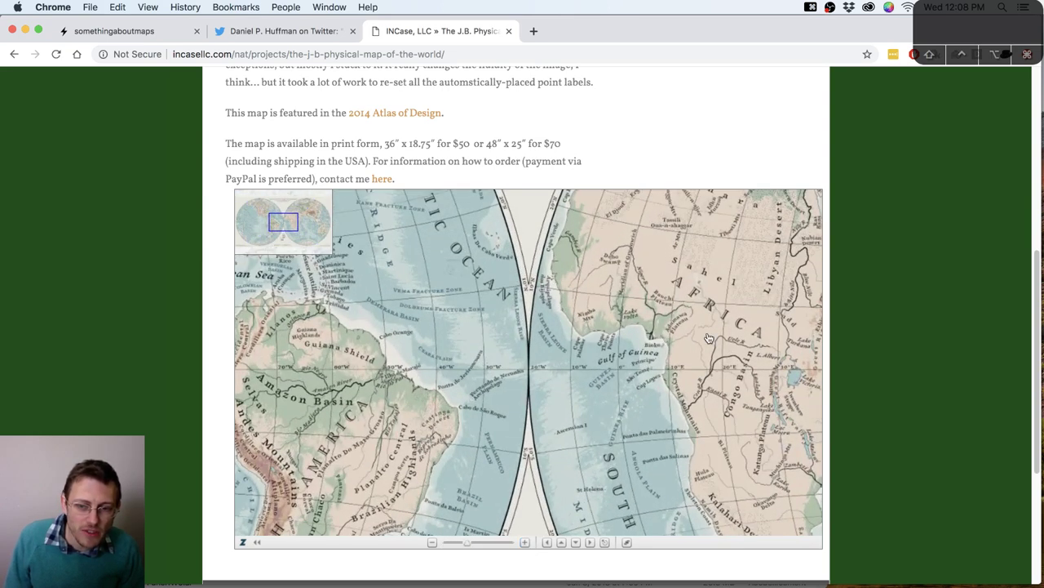
left_click(526, 544)
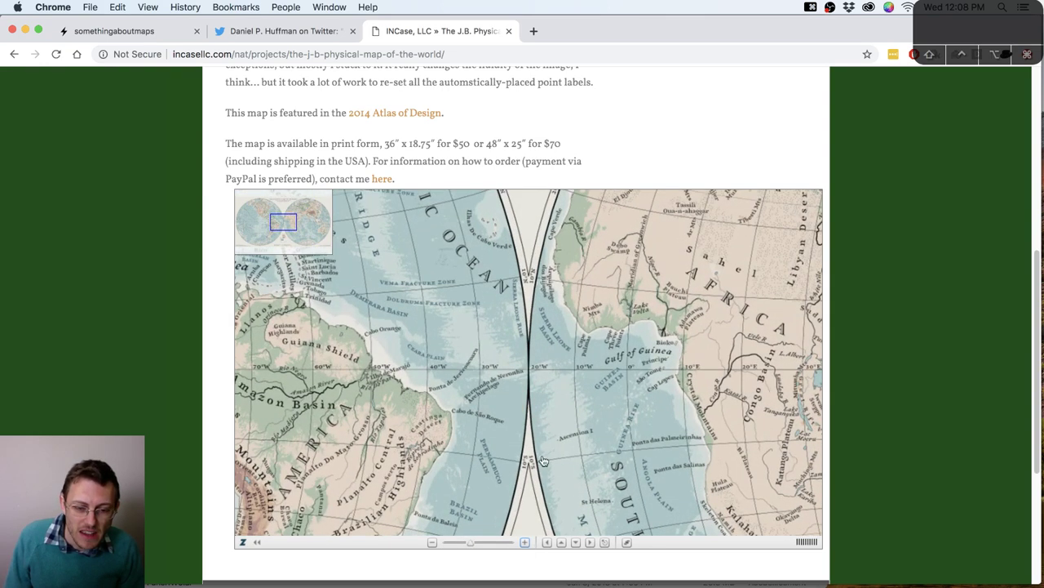
left_click_drag(581, 344, 296, 473)
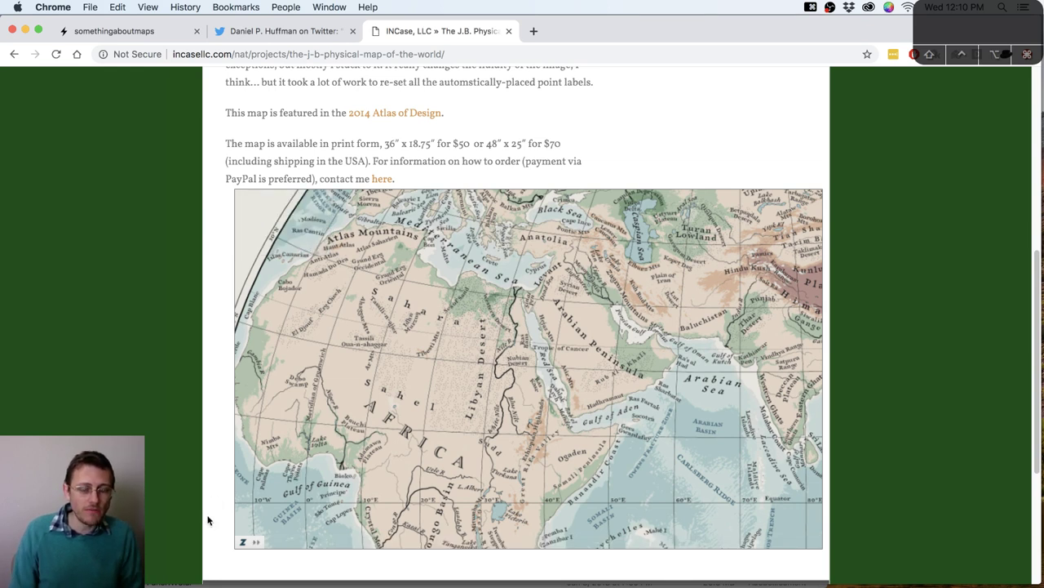
Switch to Illustrator and create a new blank document with the default settings
key("super+Tab")
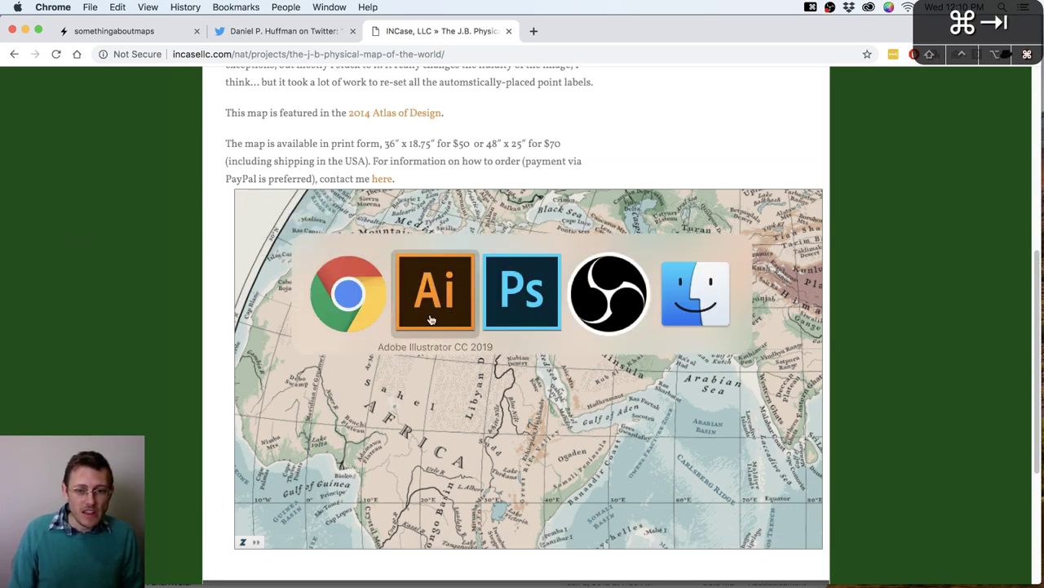
key("super+n")
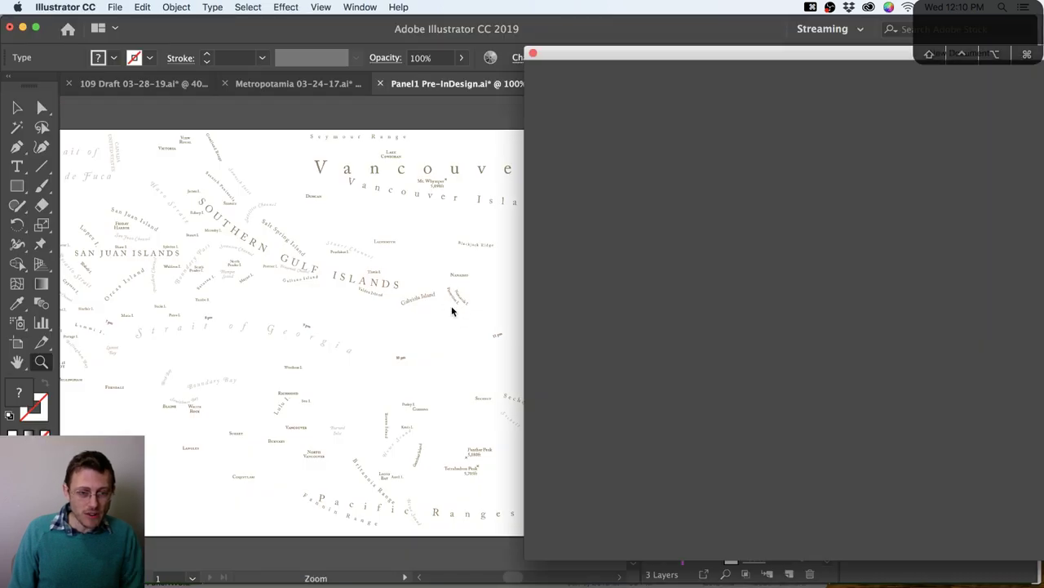
key("Return")
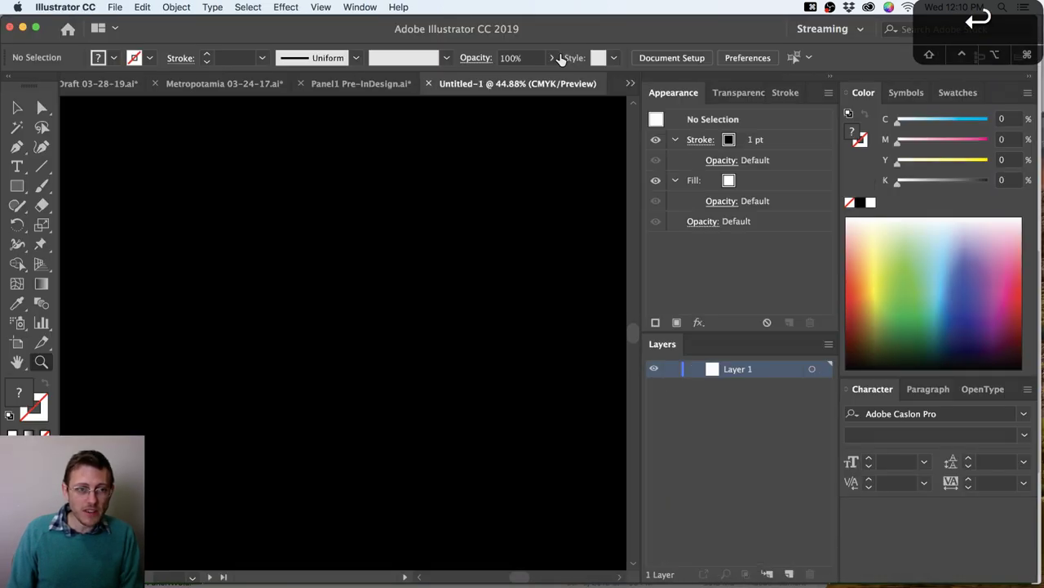
Draw a rectangle with a white fill and a 1 pt black stroke on the artboard
key("m")
key("super+equal")
key("super+equal")
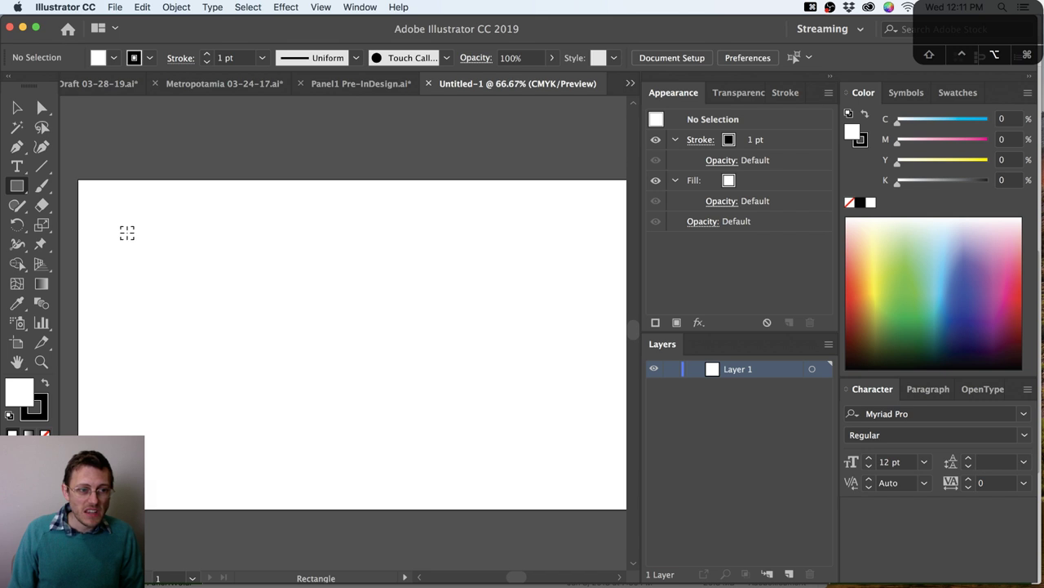
left_click_drag(163, 237, 387, 421)
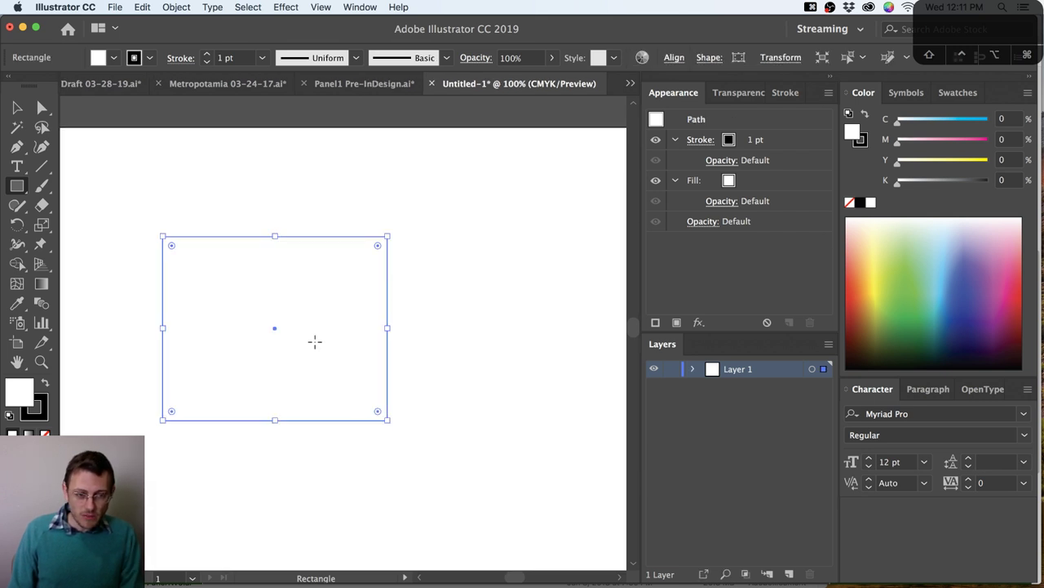
Add an anchor point near the middle of the rectangle's top edge and move it up to form a shallow peak
key("shift+equal")
left_click(261, 240)
key("Return")
left_click(262, 237)
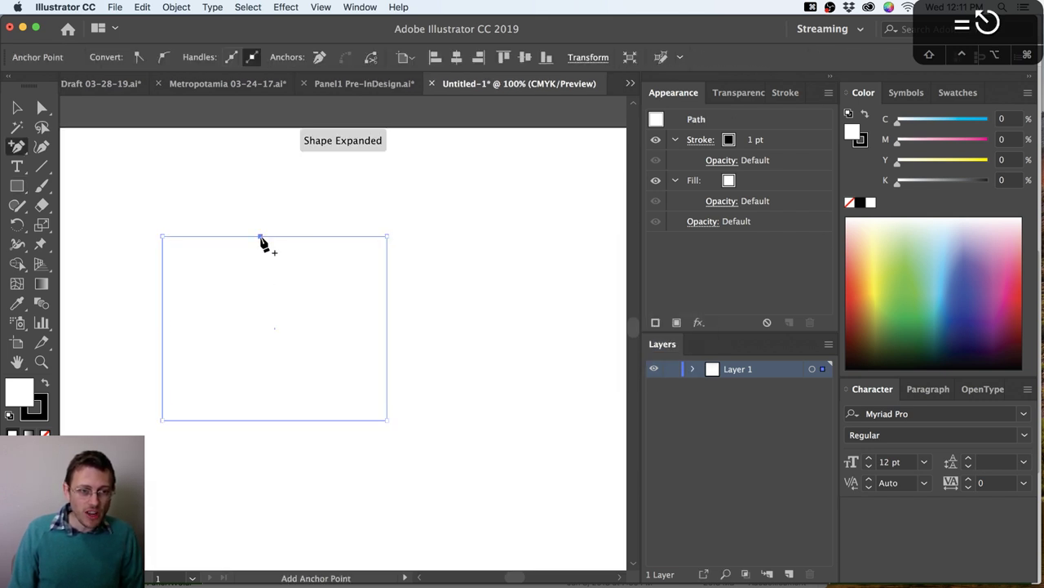
key("a")
left_click_drag(263, 237, 271, 220)
Move the shape's lower-right corner point slightly inward to slant the right edge, and deselect the shape
key("shift+equal")
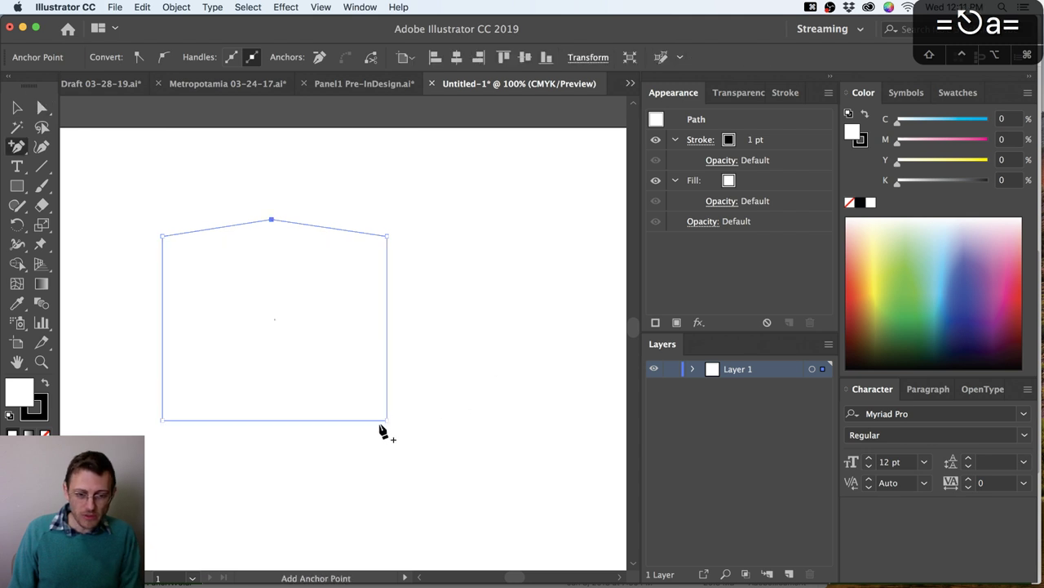
key("a")
left_click_drag(387, 420, 373, 424)
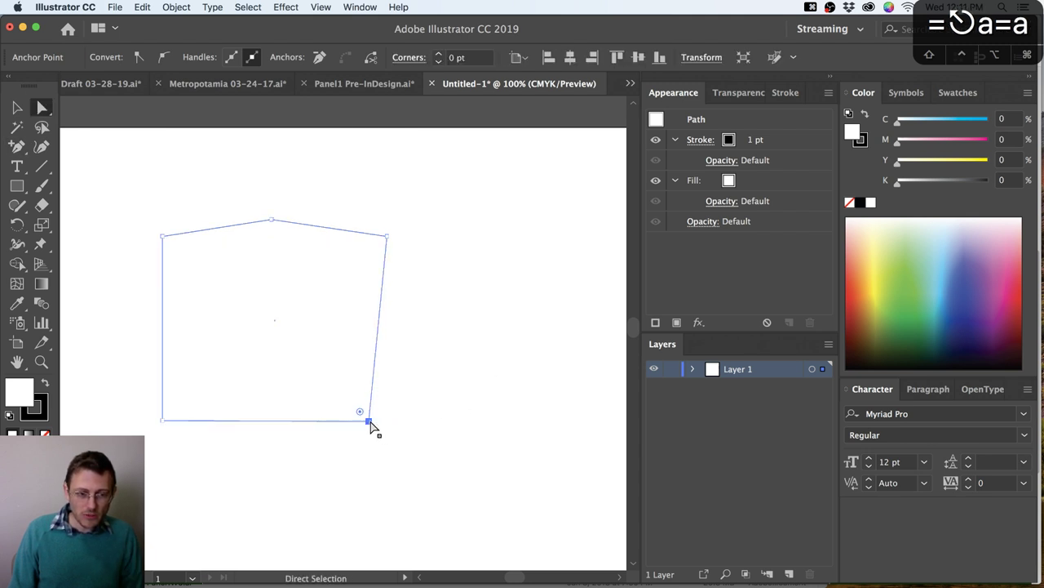
key("v")
left_click(390, 255)
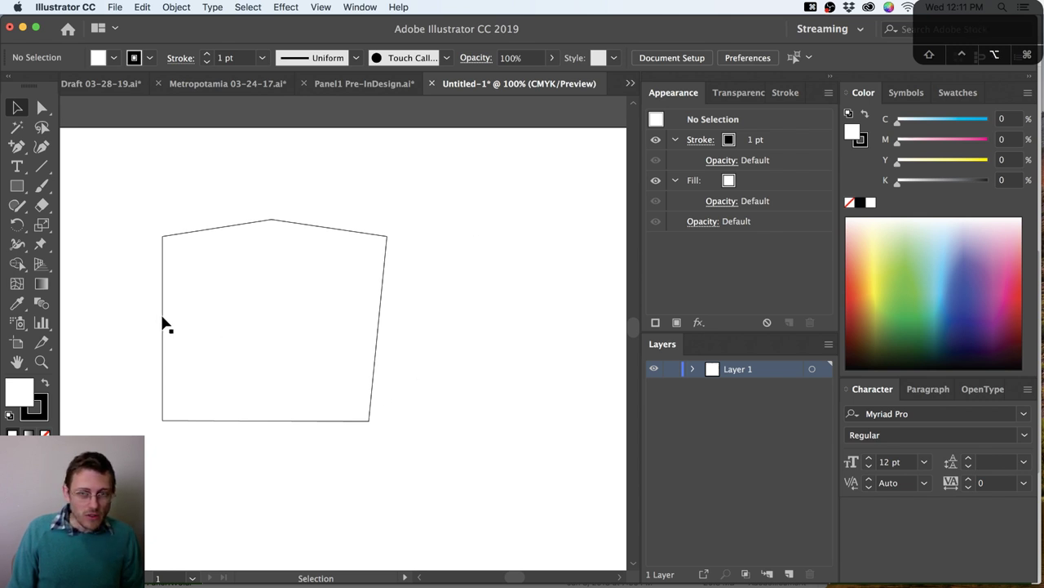
Place a duplicate of the five-sided shape to the right of the original
left_click_drag(164, 324, 403, 315)
key("space")
left_click(275, 469)
Add a point text label reading "Name of Country" below the left five-sided shape
key("t")
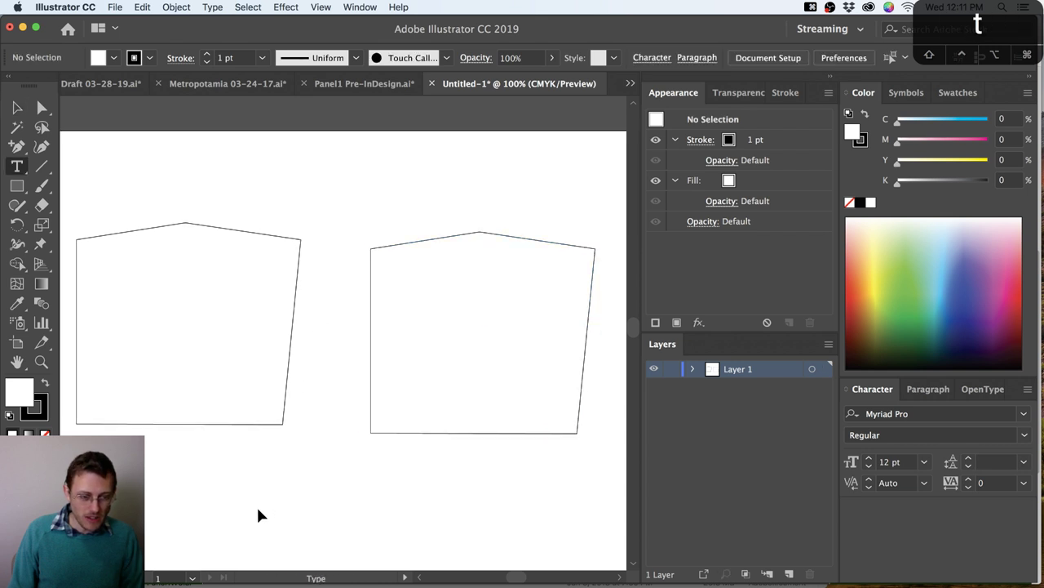
left_click(258, 511)
type("This,s")
key("BackSpace")
key("BackSpace")
key("BackSpace")
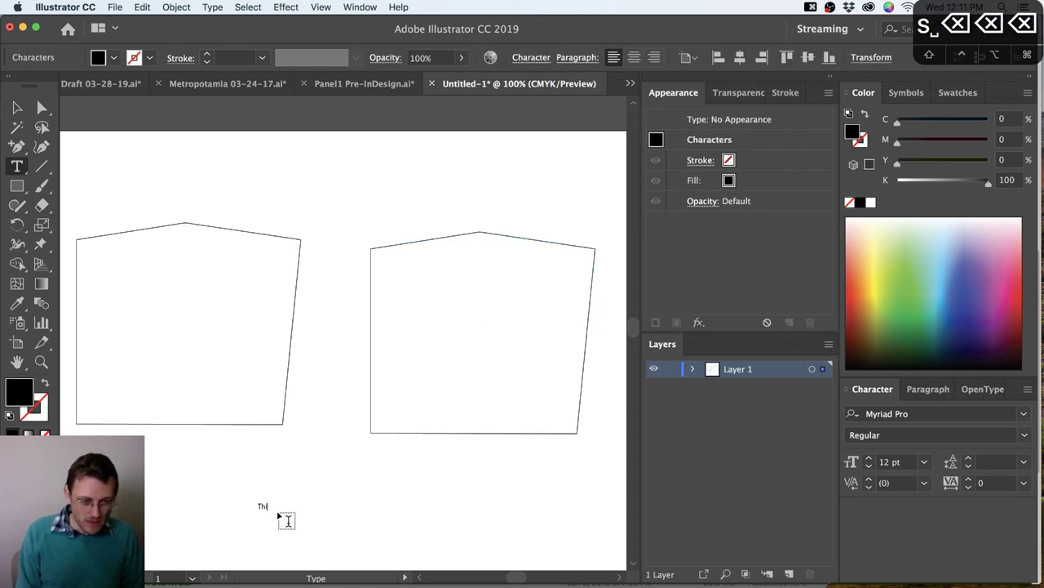
key("BackSpace")
key("BackSpace")
type("Name of Counrt")
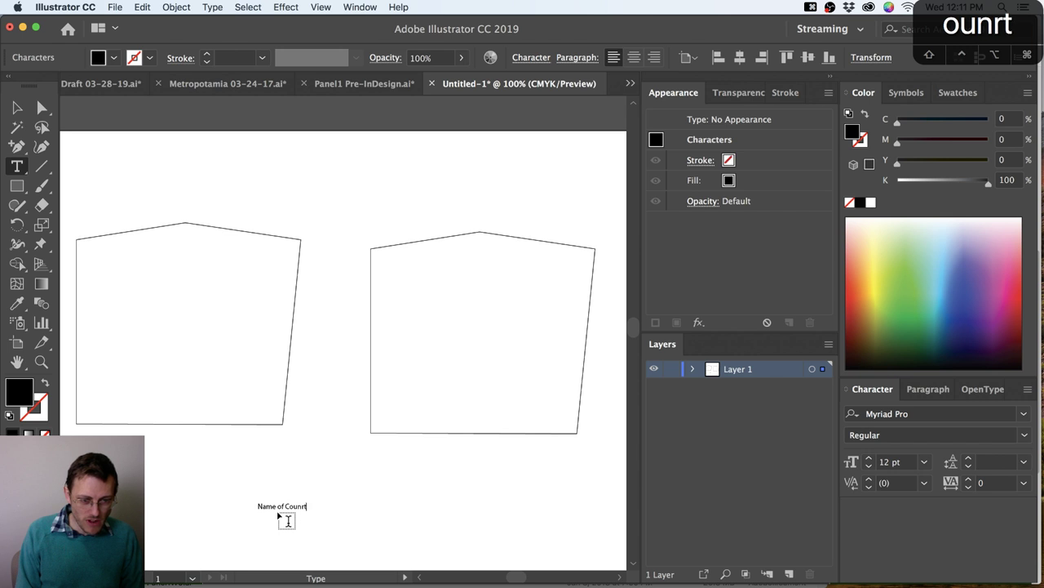
key("BackSpace")
key("BackSpace")
type("try")
key("Escape")
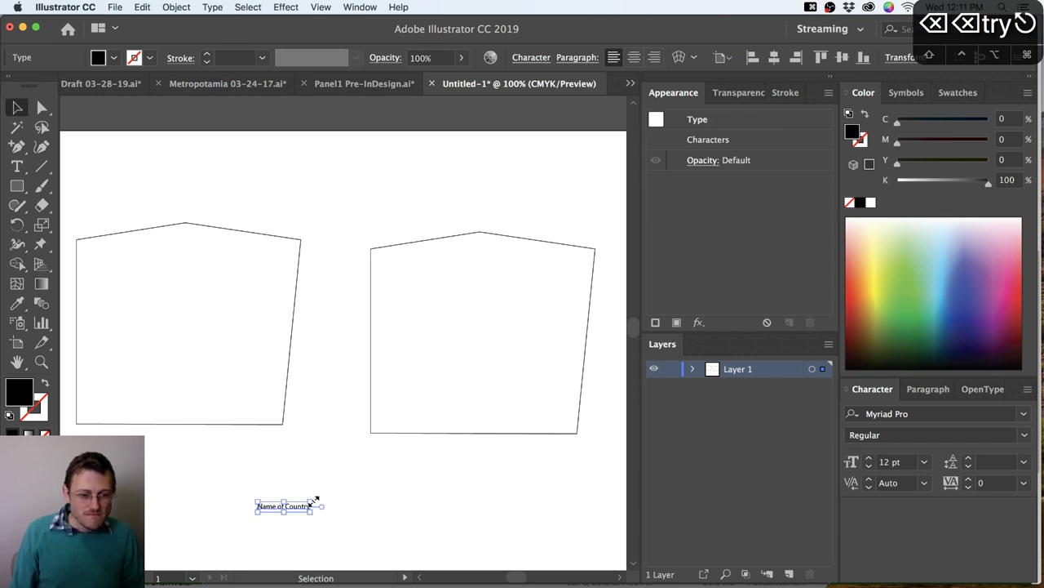
Enlarge the country label to 36.2 pt inside the left shape and set its tracking to 100
left_click_drag(315, 500, 225, 337)
key("super+t")
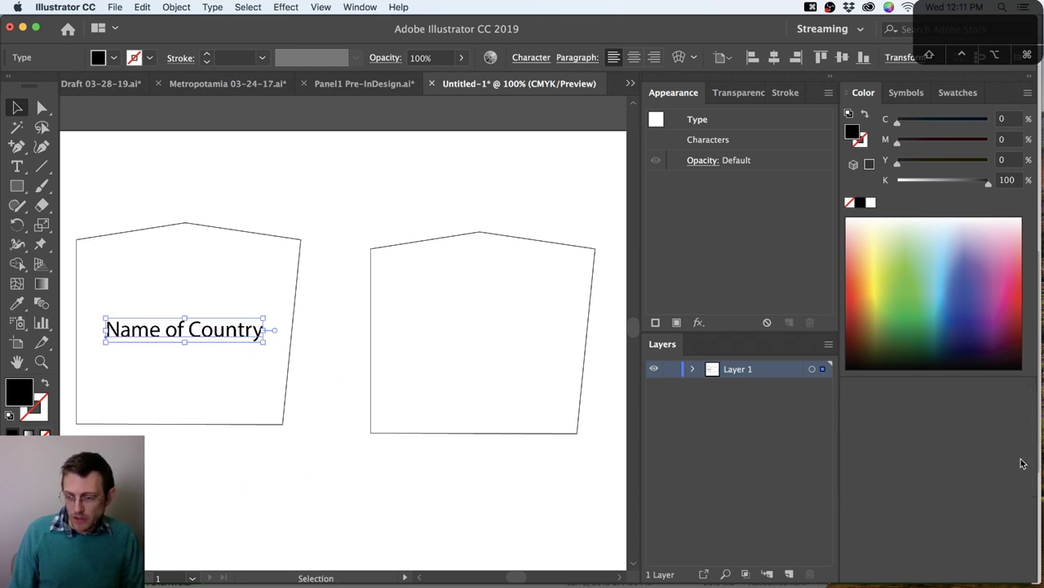
left_click(1023, 482)
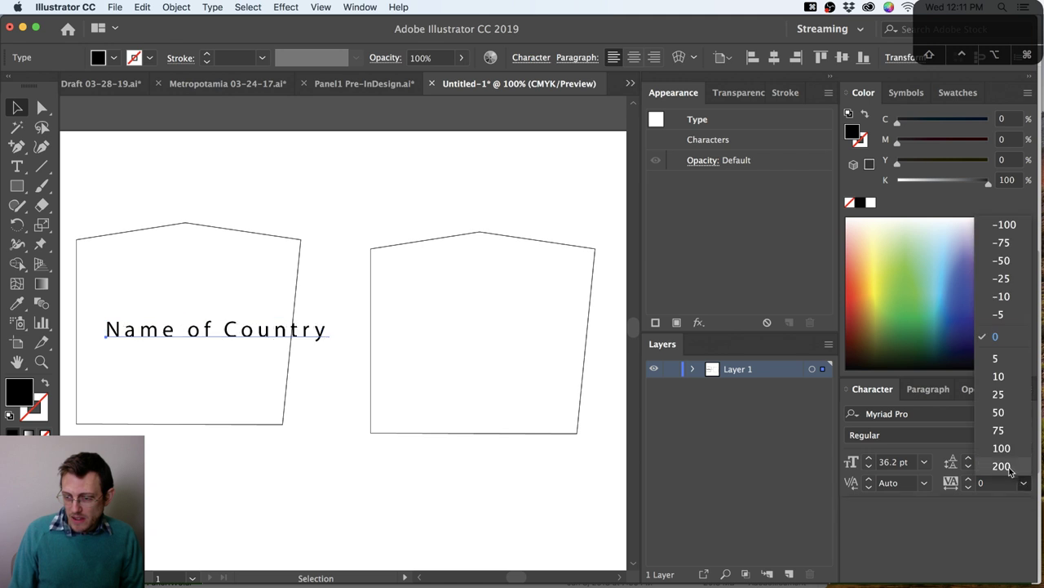
left_click(1002, 466)
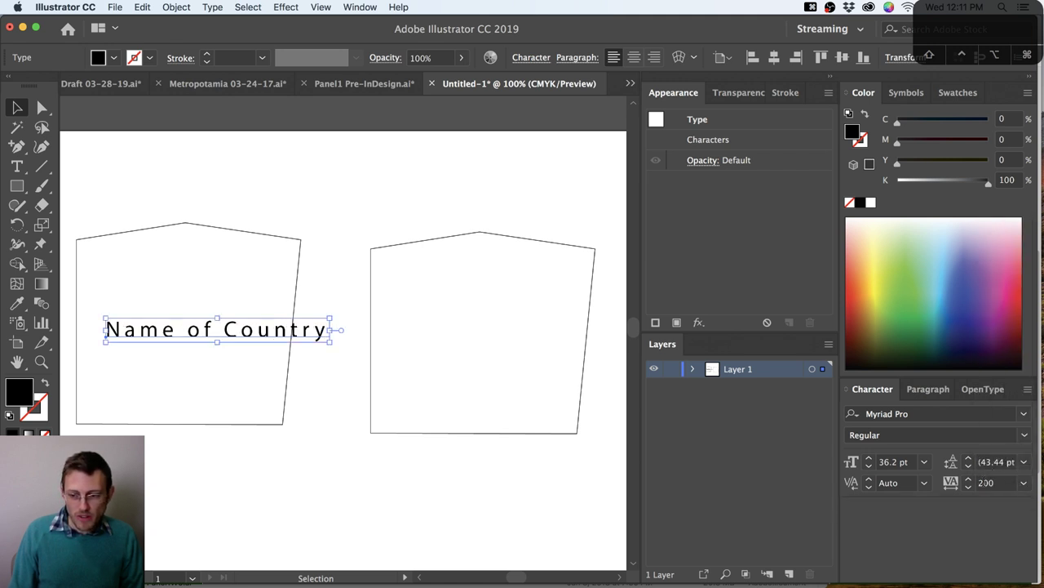
left_click(986, 483)
type("100")
key("Tab")
Centre-align the "Name of Country" text and place it across the middle of the left shape
left_click(338, 329)
mouse_move(257, 335)
left_mouse_down()
mouse_move(239, 328)
mouse_move(247, 331)
left_mouse_up()
key("super+shift+c")
key("v")
left_click_drag(463, 327, 418, 180)
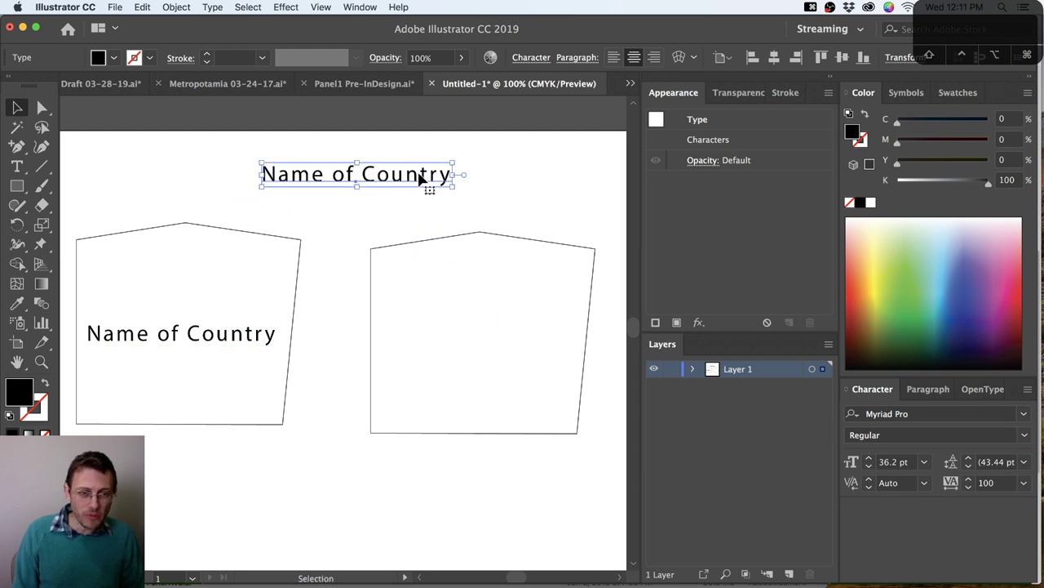
key("BackSpace")
Draw an arc from the right shape's upper-left corner to its lower-right corner and set "Name of Country" as type along it
left_click_drag(47, 168, 93, 185)
left_click_drag(385, 253, 571, 425)
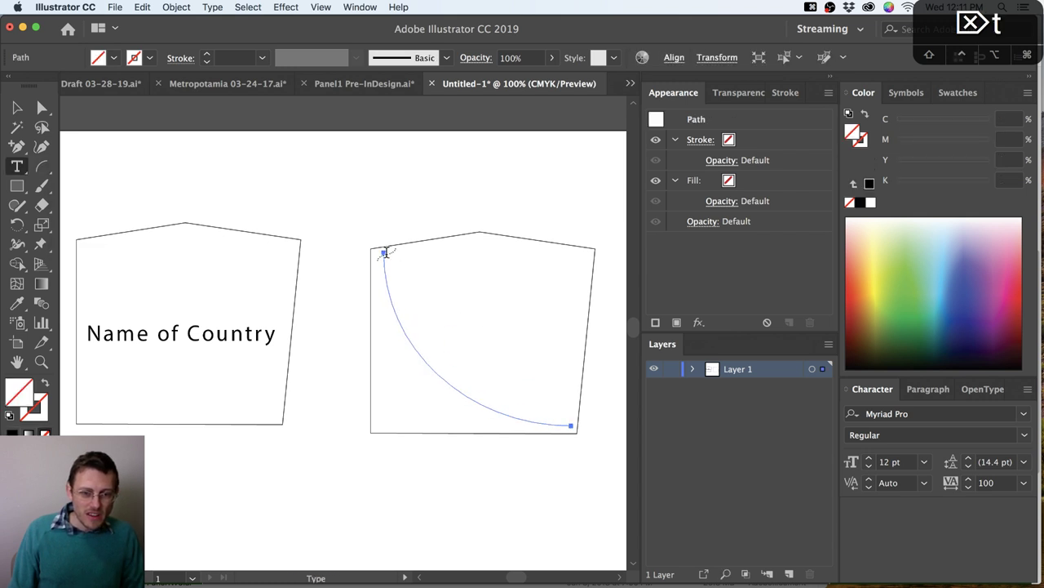
left_click(384, 253)
type("Name of Country")
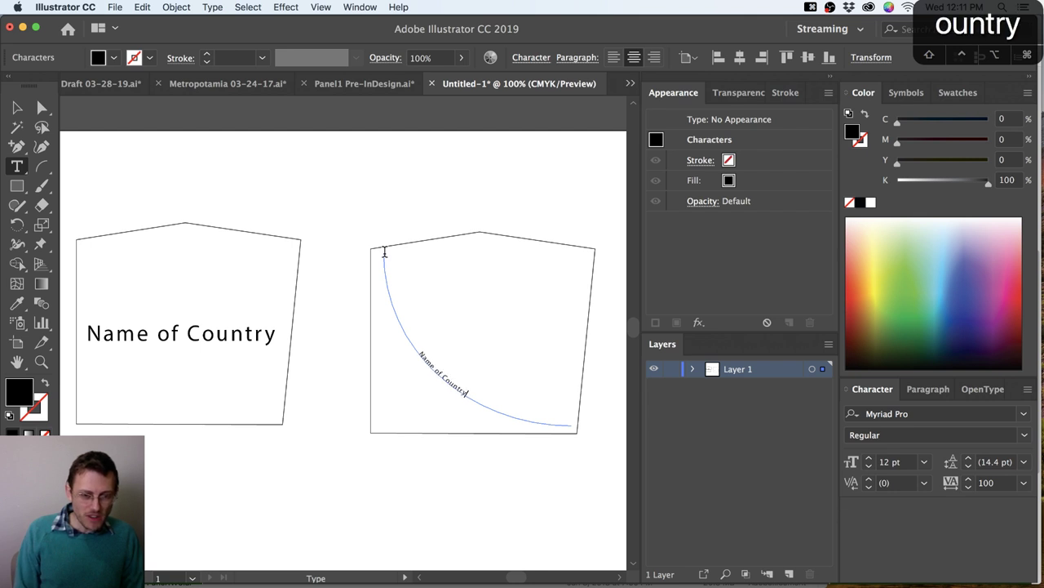
key("Escape")
key("v")
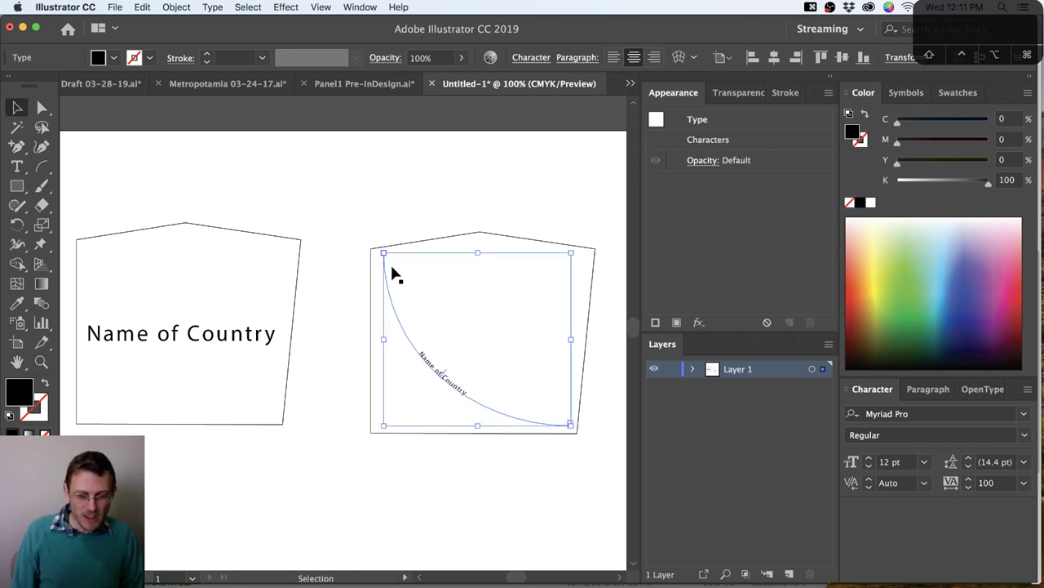
Match the curved label's formatting to the left shape's label and shift it slightly up and right within its shape
key("i")
left_click(265, 326)
key("v")
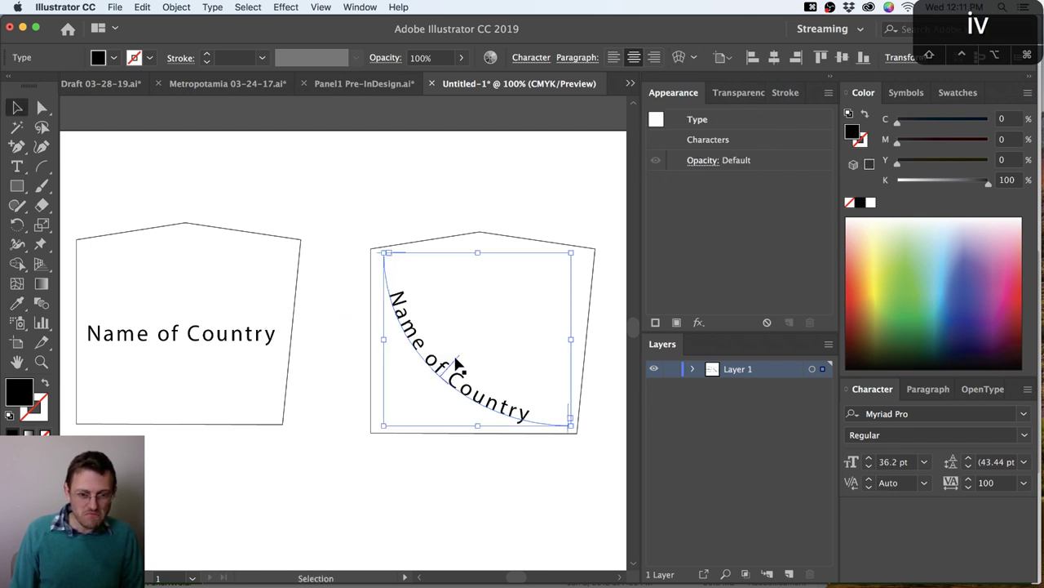
mouse_move(459, 389)
left_mouse_down()
mouse_move(467, 342)
mouse_move(458, 388)
mouse_move(474, 374)
left_mouse_up()
left_click(458, 389)
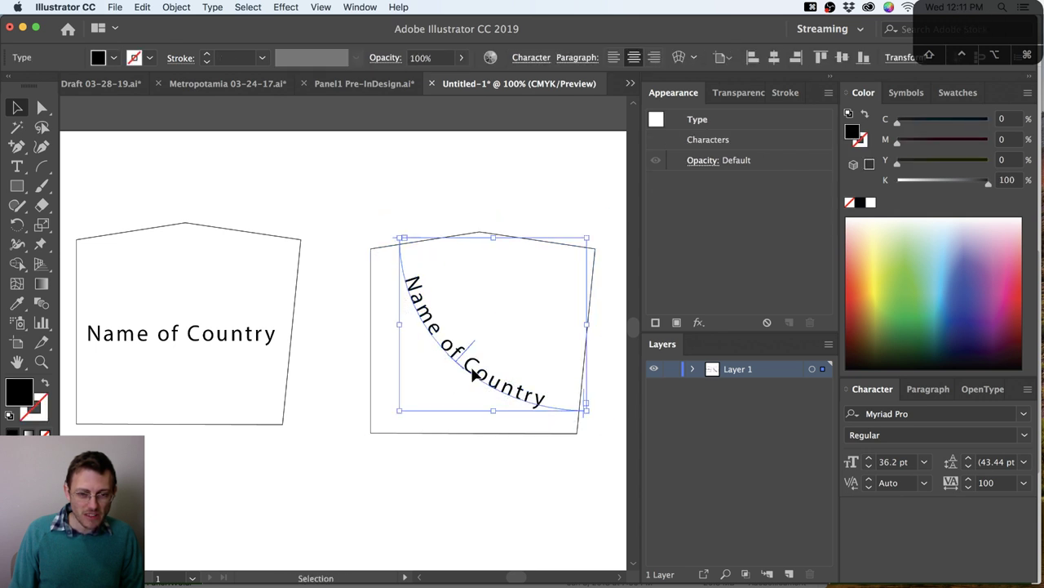
left_click(491, 471)
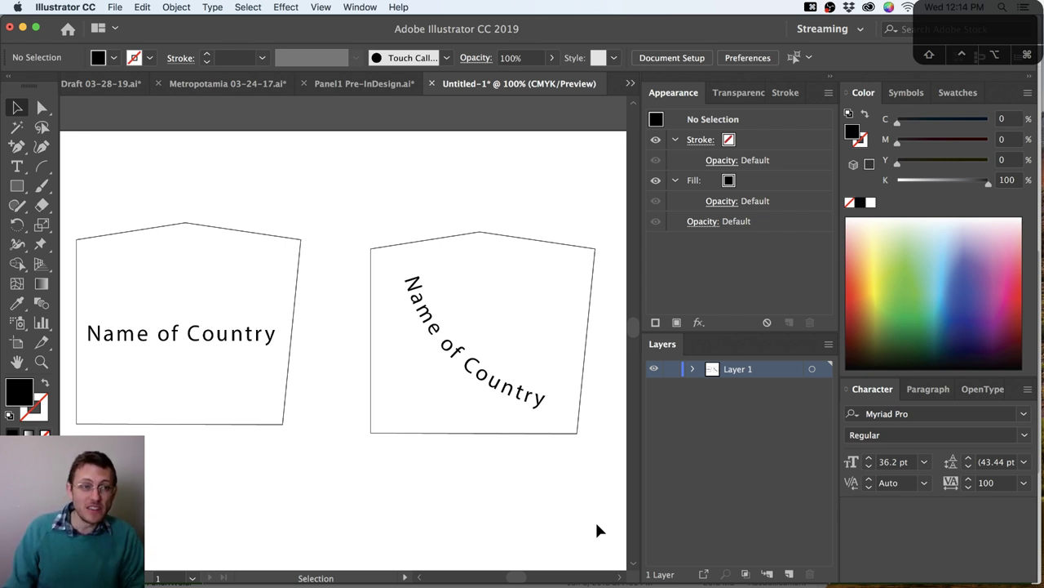
Show the Clipped layer in Panel1 Pre-InDesign.ai and examine the labels around the Strait of Georgia against the base map
left_click(326, 83)
left_click_drag(177, 422, 347, 385)
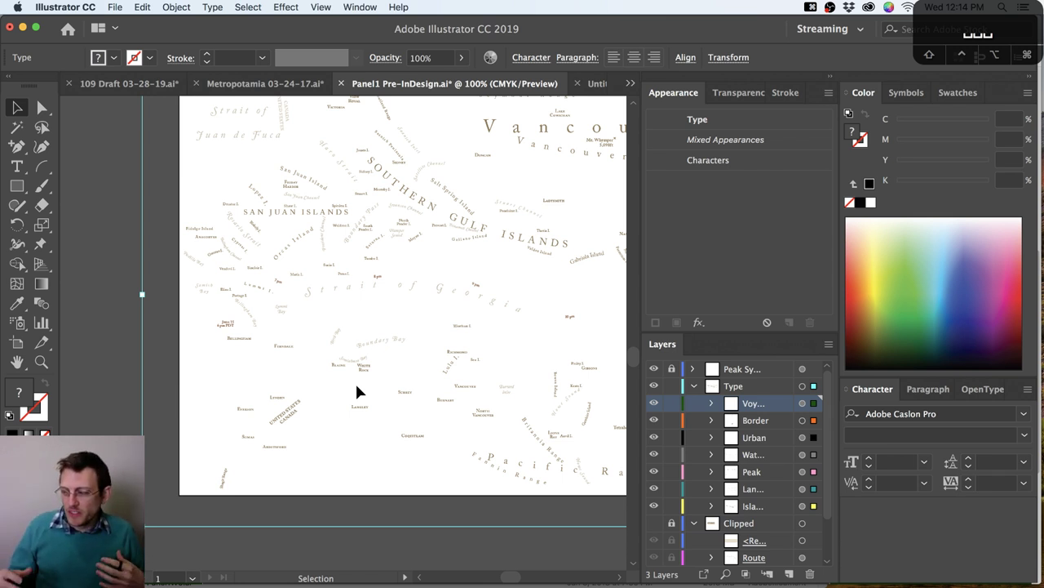
scroll(366, 380, "up", 1)
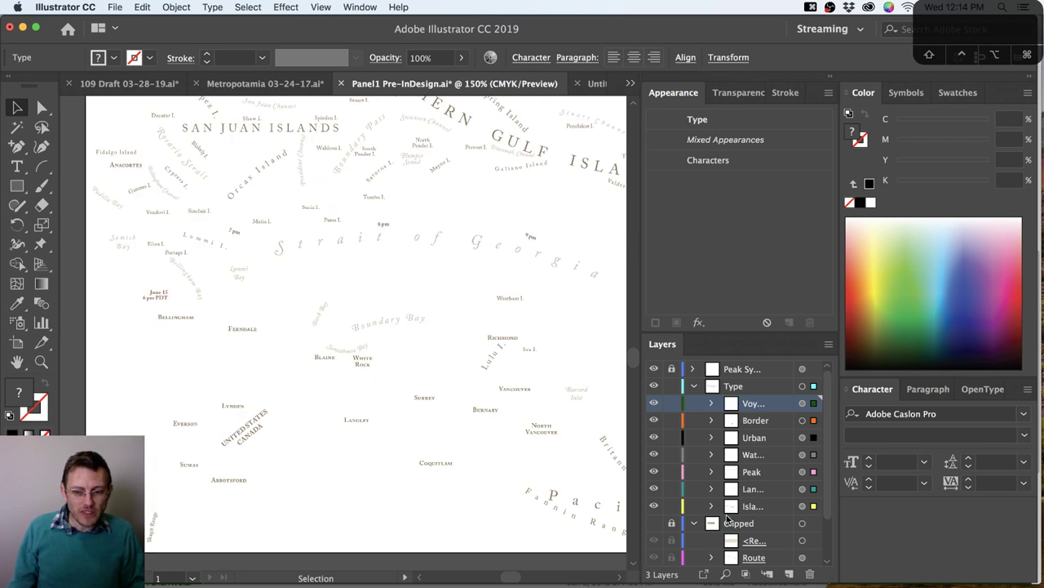
left_click(654, 523)
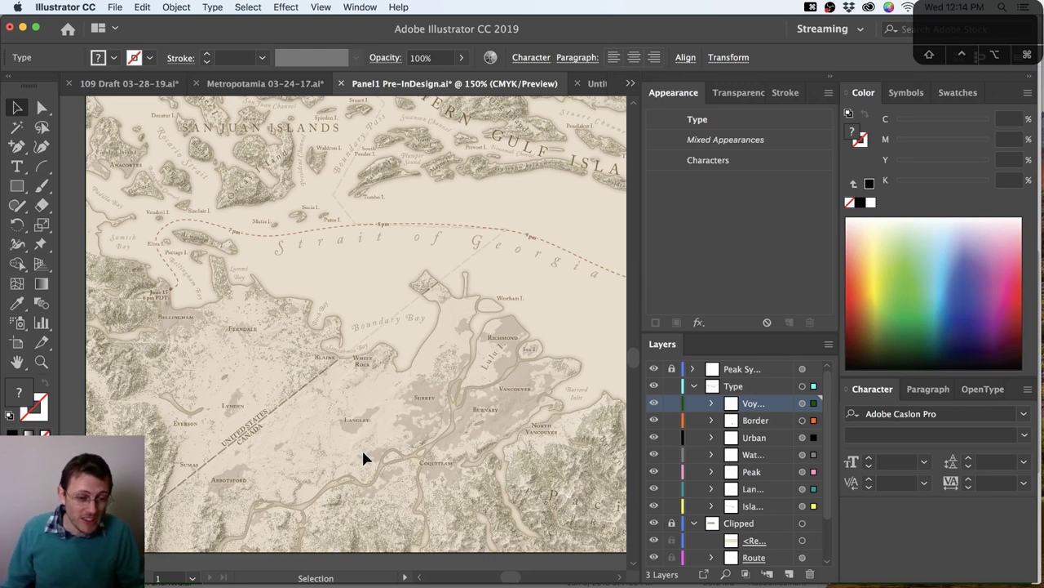
scroll(358, 425, "up", 1)
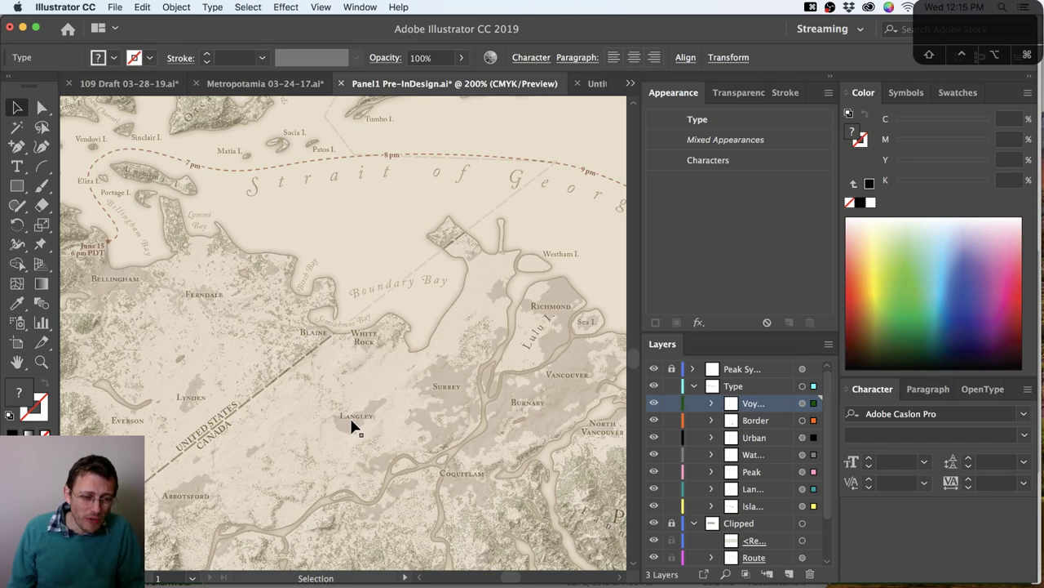
scroll(351, 425, "down", 1)
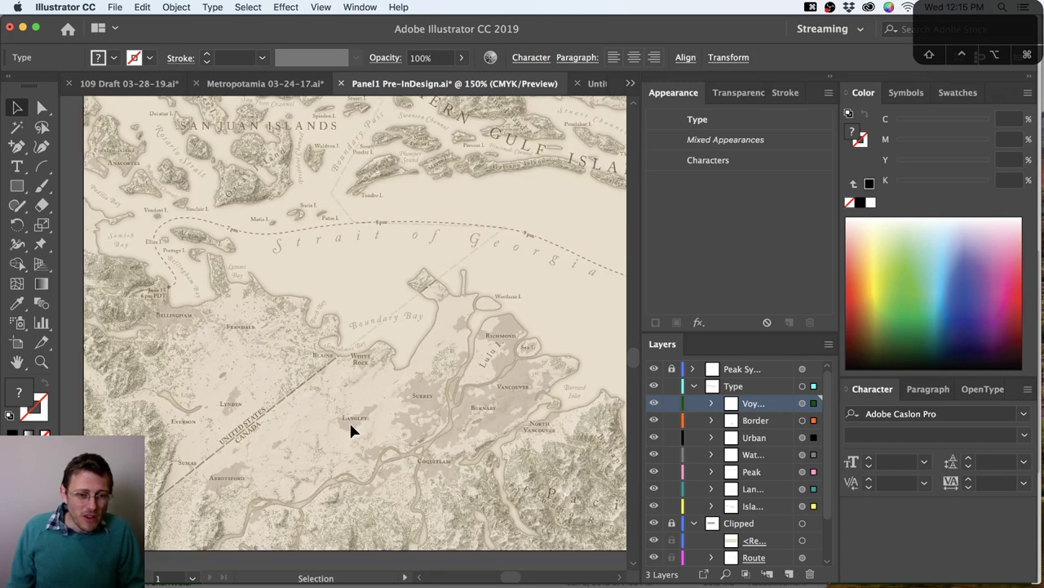
scroll(354, 428, "up", 5)
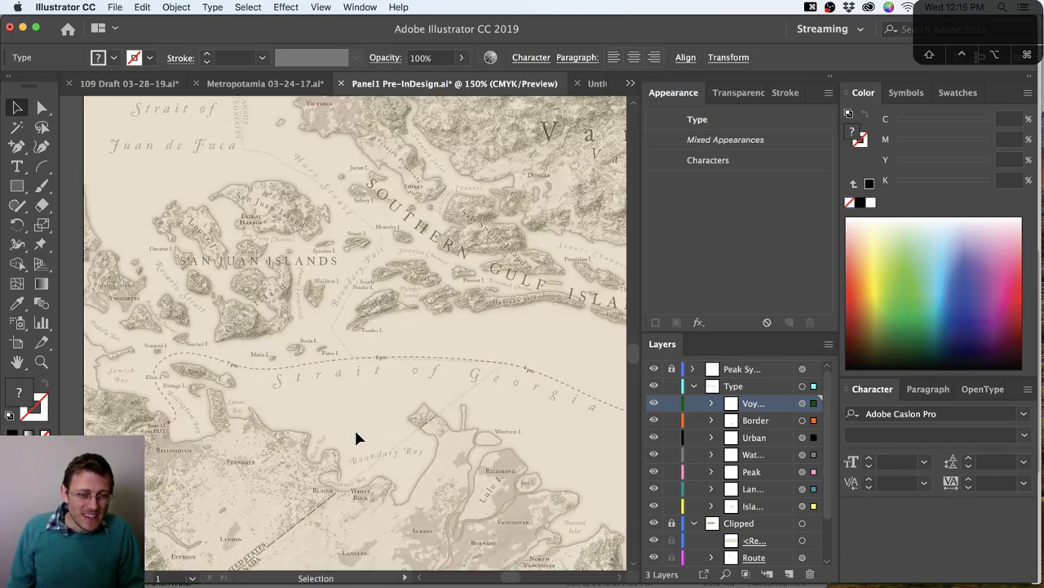
scroll(356, 433, "down", 2)
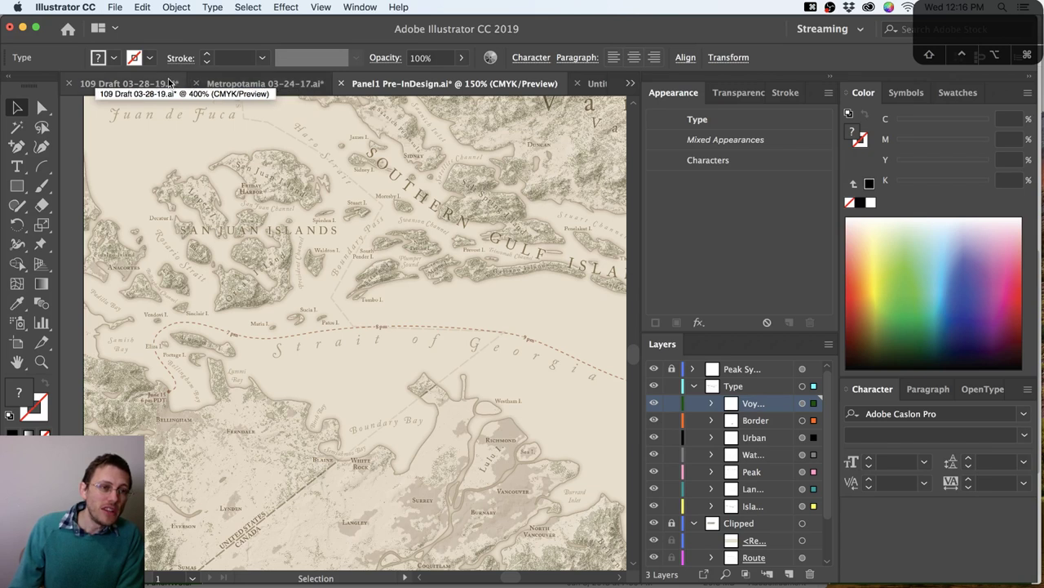
Switch to Metropotamia 03-24-17.ai and examine the straight and angled city labels around Detroit
left_click(235, 85)
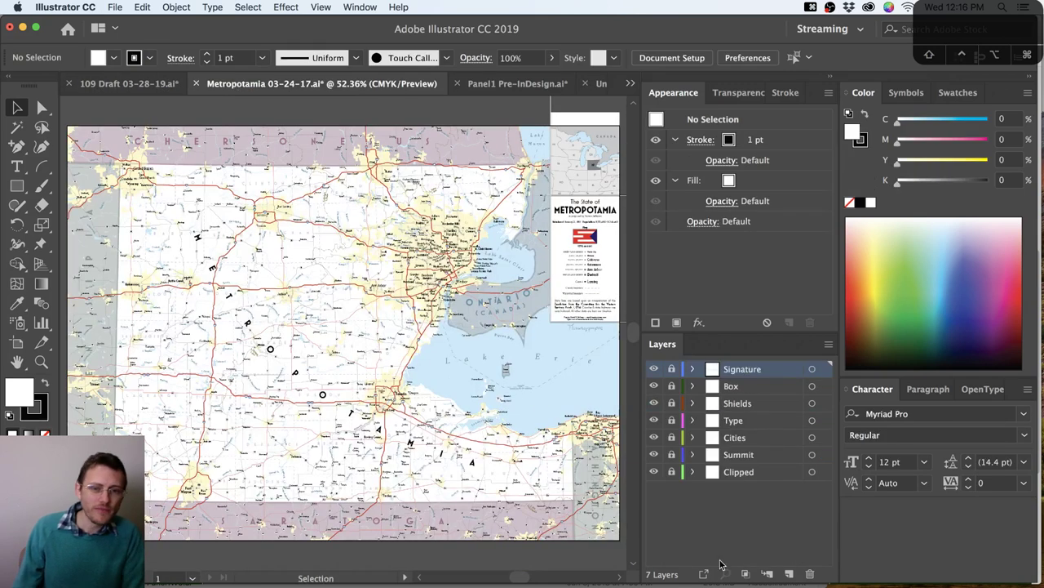
key("z")
left_click_drag(365, 191, 495, 341)
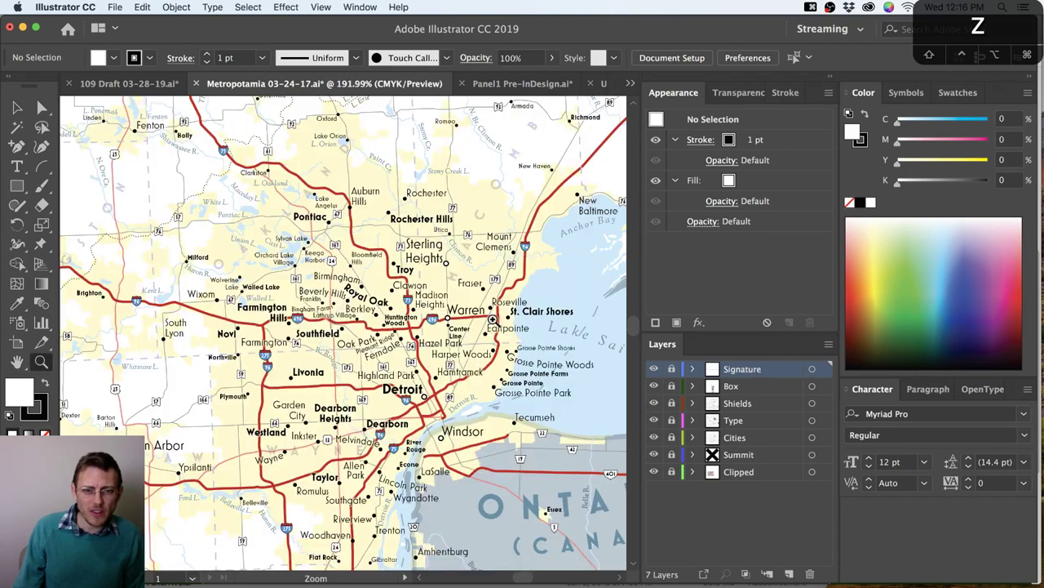
left_click_drag(451, 388, 526, 476)
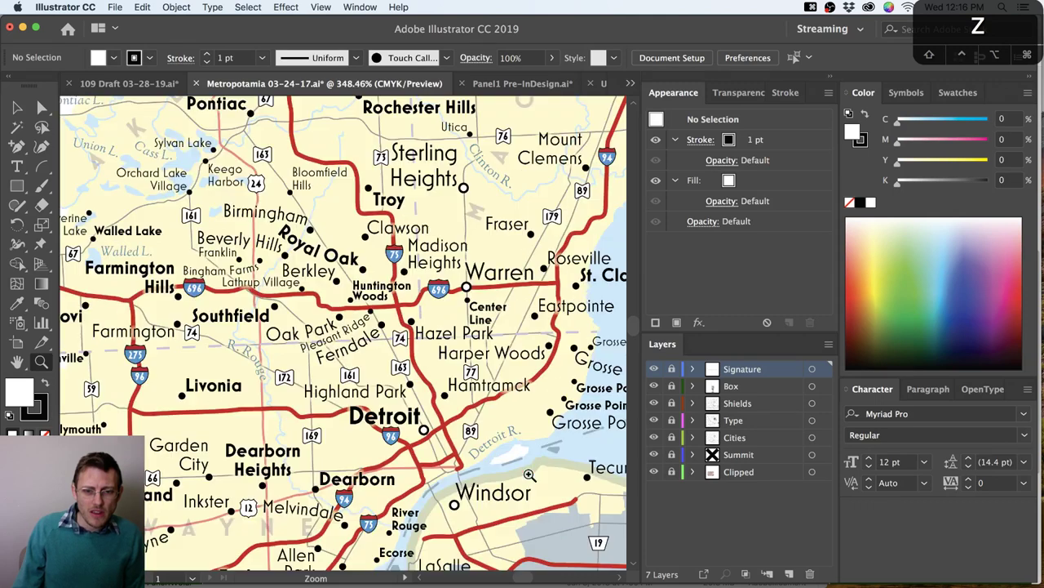
left_click(15, 107)
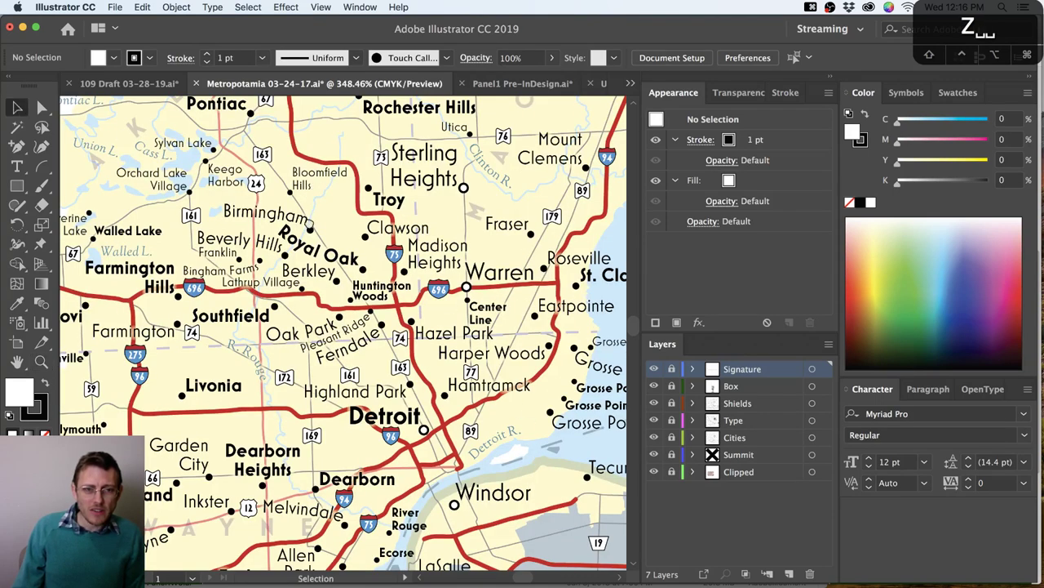
left_click_drag(352, 202, 279, 241)
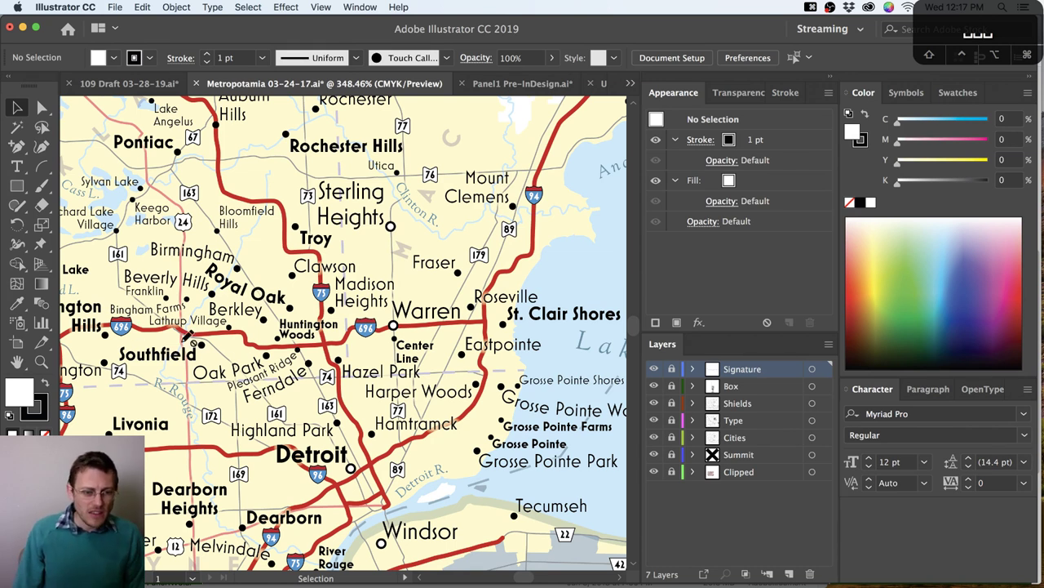
Unlock the Type layer and delete the Hazel Park label
key("v")
scroll(222, 390, "up", 1)
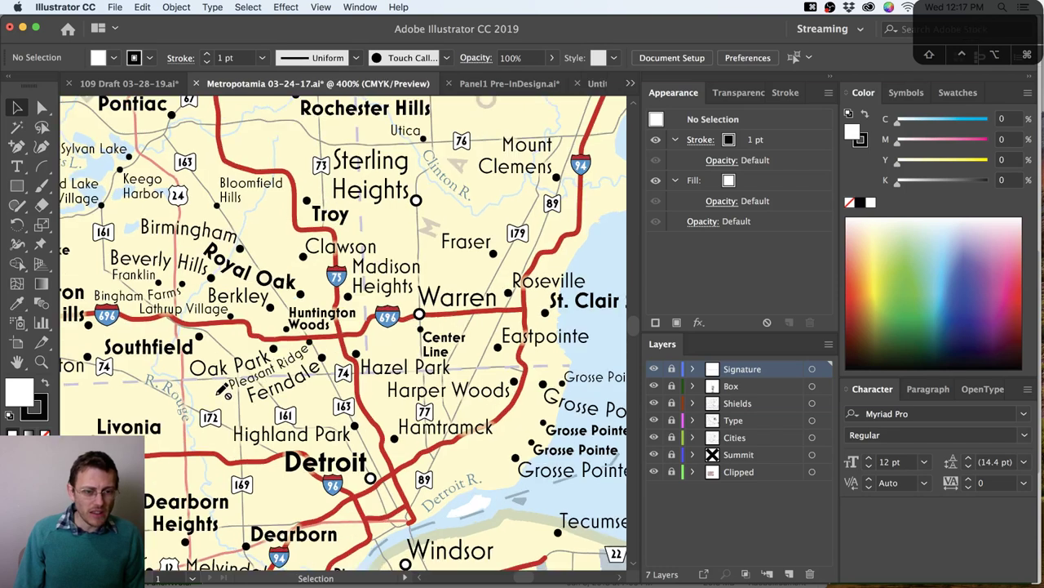
left_click(672, 420)
key("v")
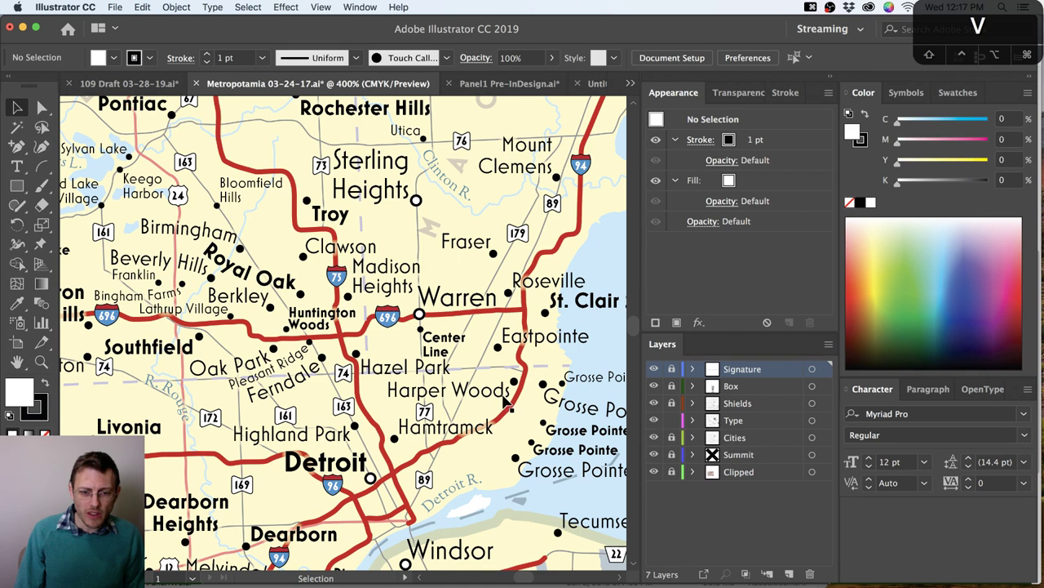
left_click(507, 393)
key("r")
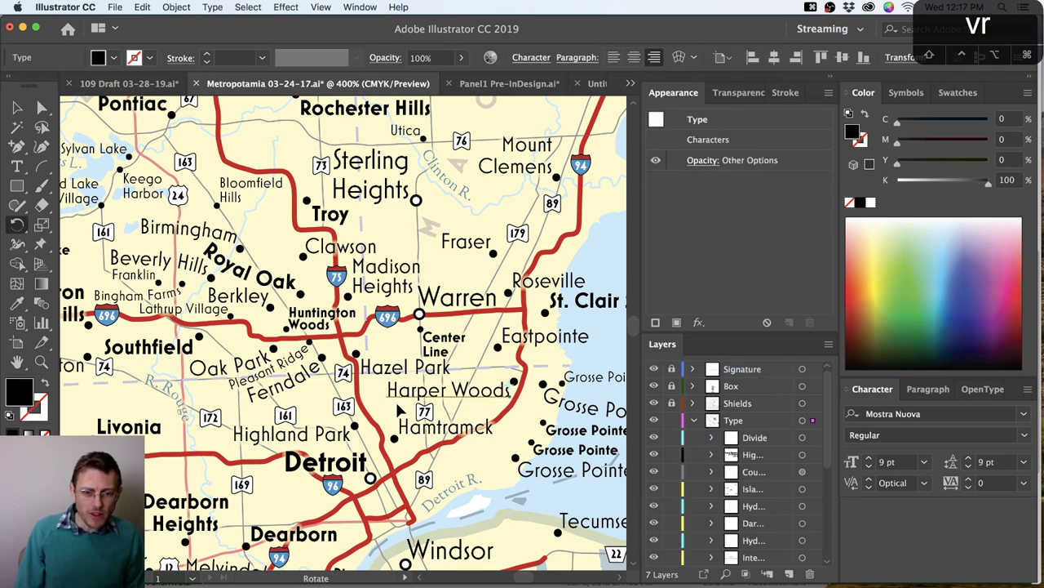
key("v")
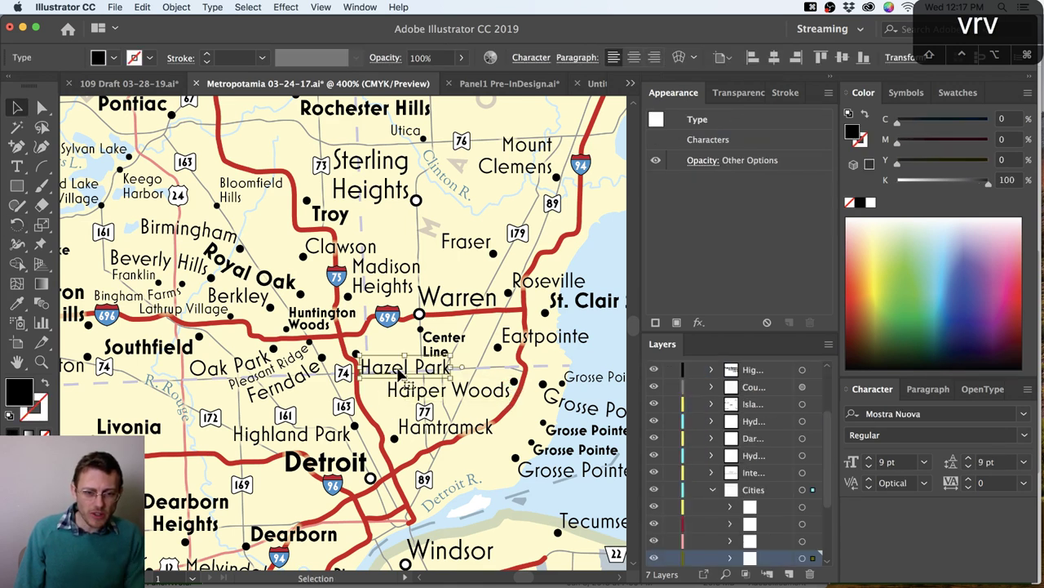
Rotate the Harper Woods label slightly clockwise about its city dot, adjust its position beside the dot, and deselect it
left_click(460, 398)
key("r")
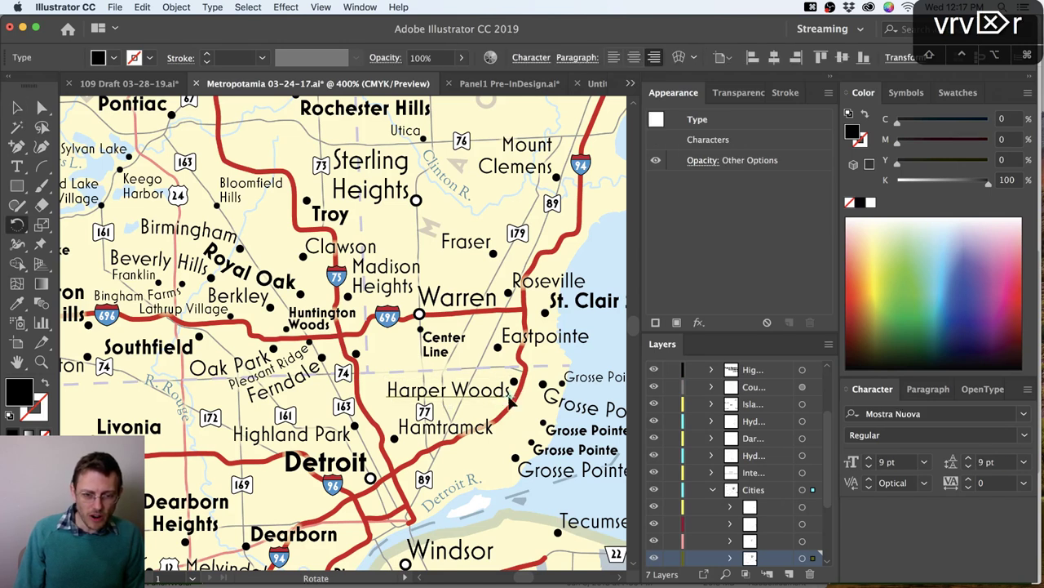
left_click_drag(396, 405, 395, 380)
key("v")
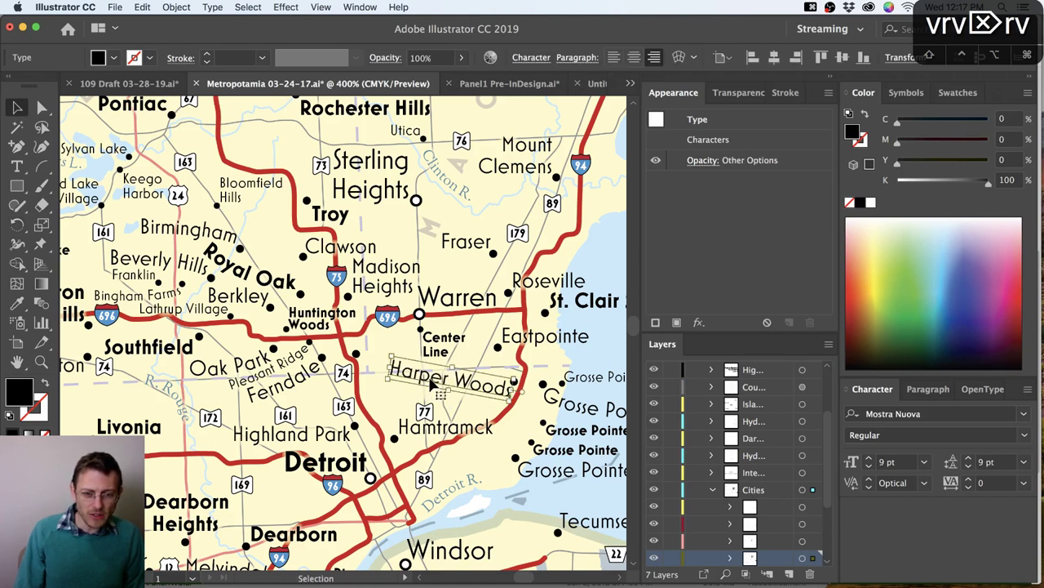
left_click(494, 409)
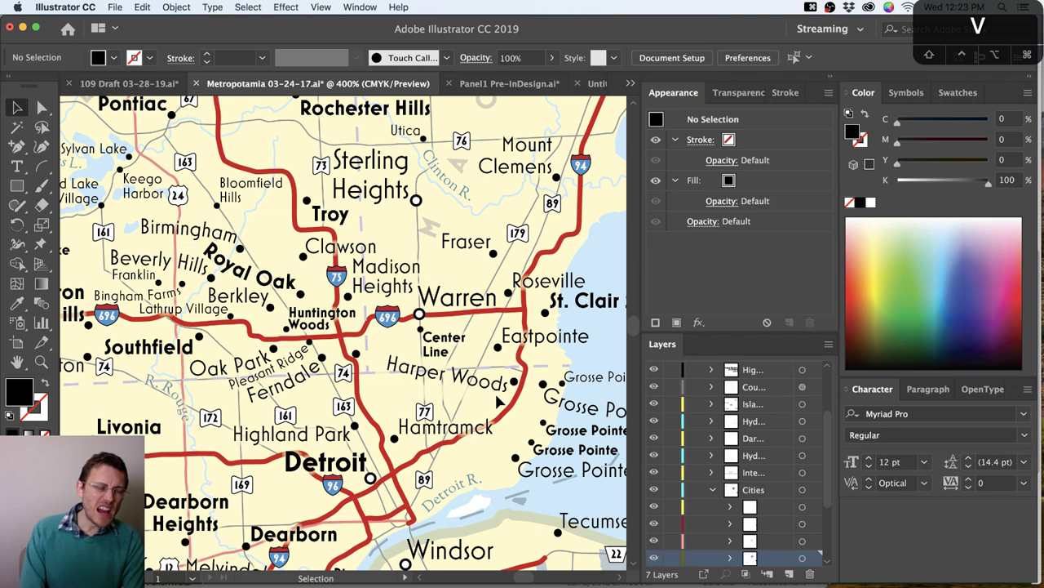
Switch to Chrome and open the somethingaboutmaps WordPress blog in a new tab
key("super+Tab")
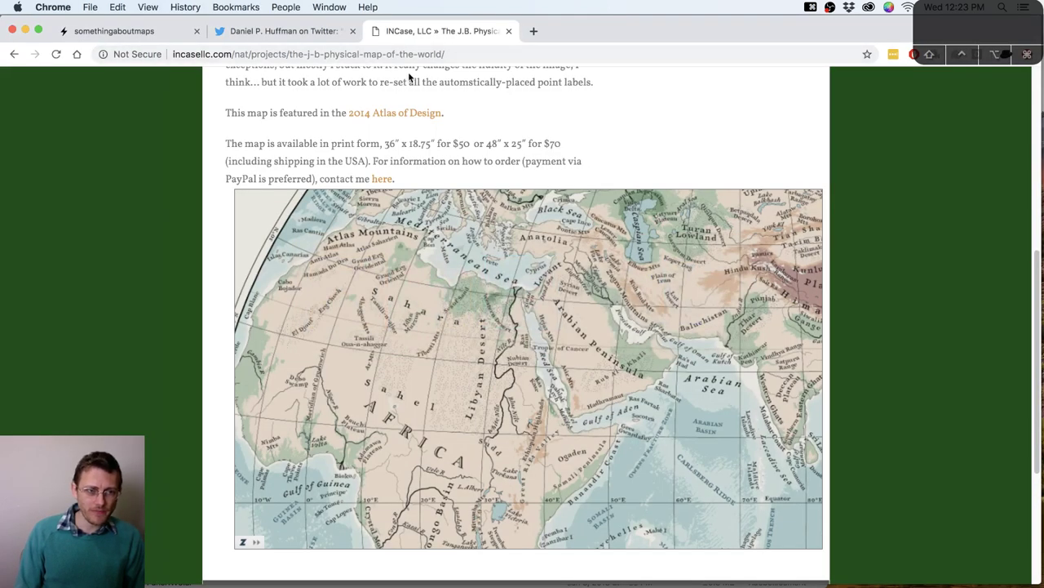
left_click(147, 32)
left_click(856, 290)
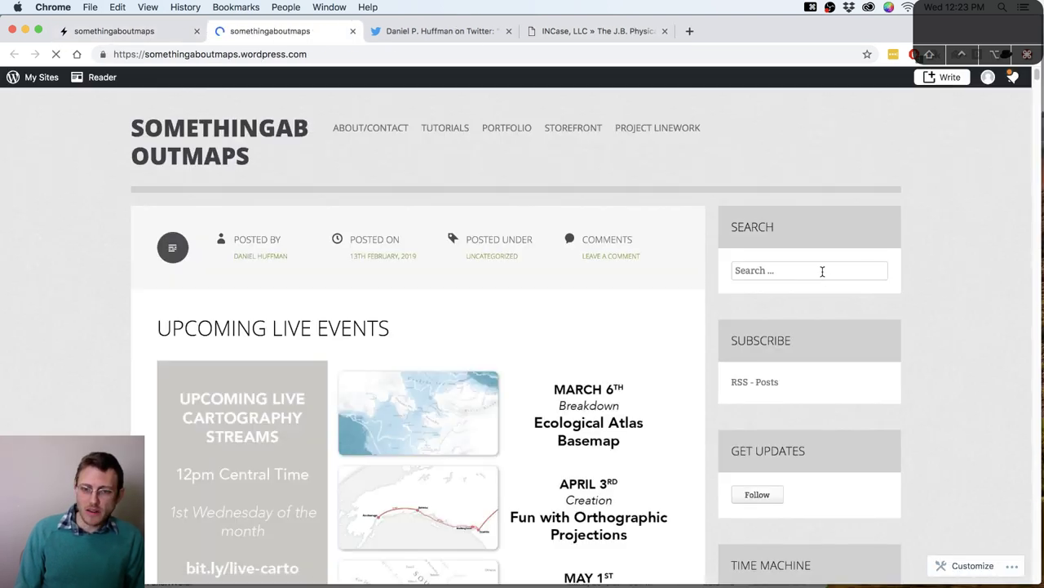
Search the blog for "typefaces" and open the Cartographers' Preferred Typefaces post
left_click(823, 271)
type("typefaces")
key("Return")
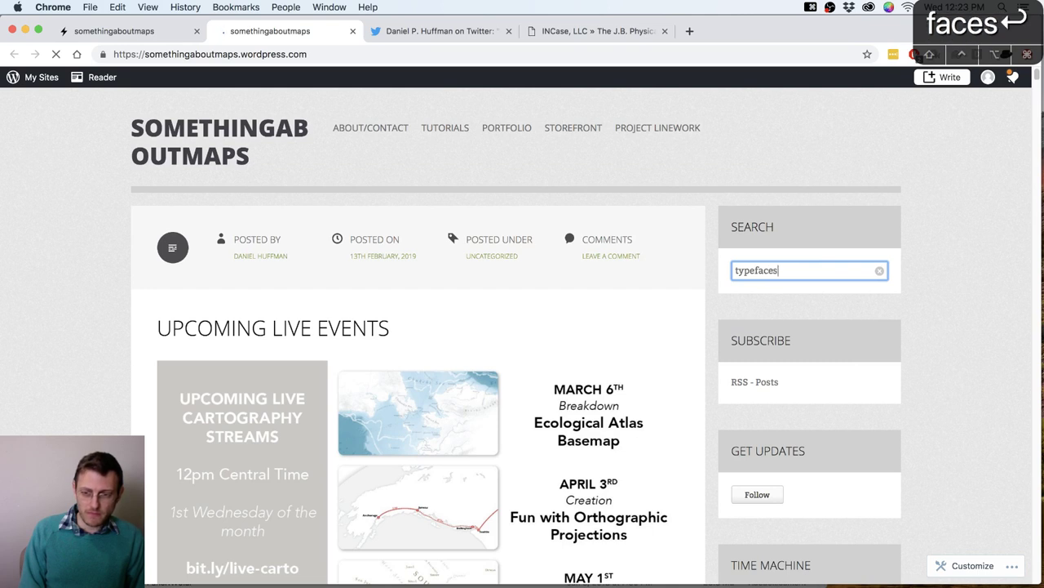
left_click(348, 432)
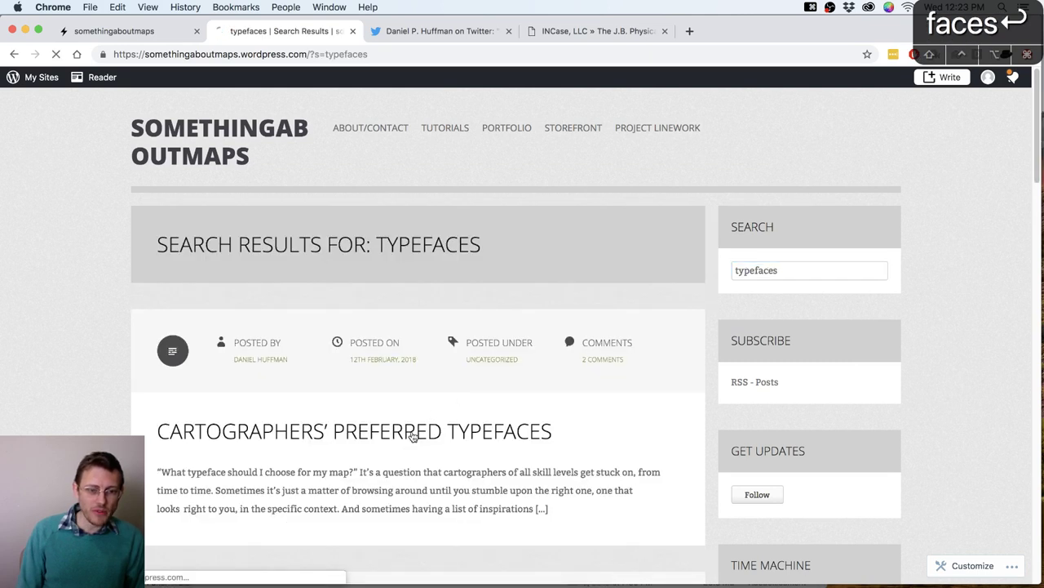
Read through the post's sans serif and serif typeface recommendations as far as Adobe Caslon and Georgia
scroll(115, 299, "down", 5)
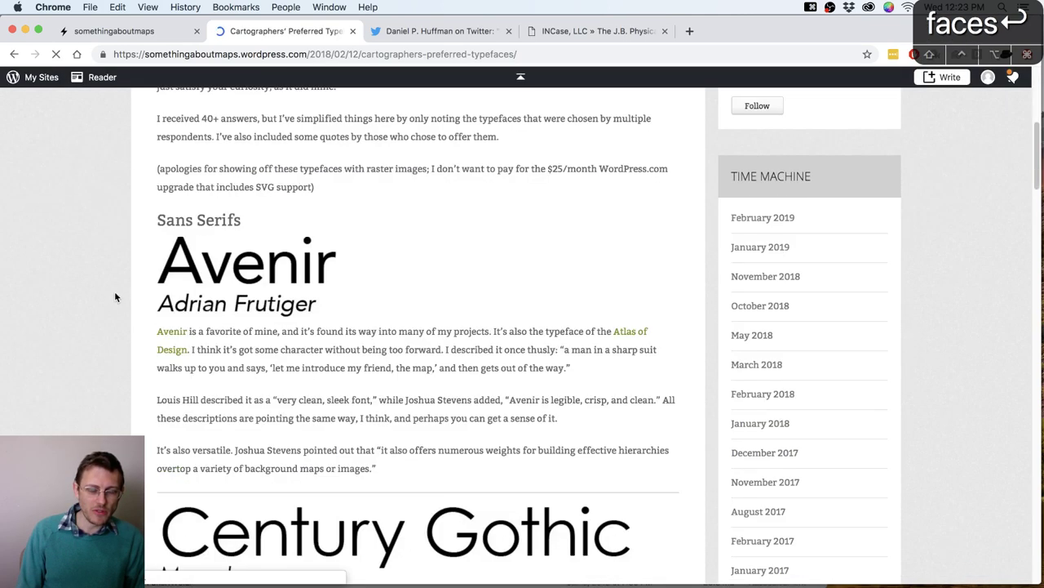
scroll(78, 239, "down", 5)
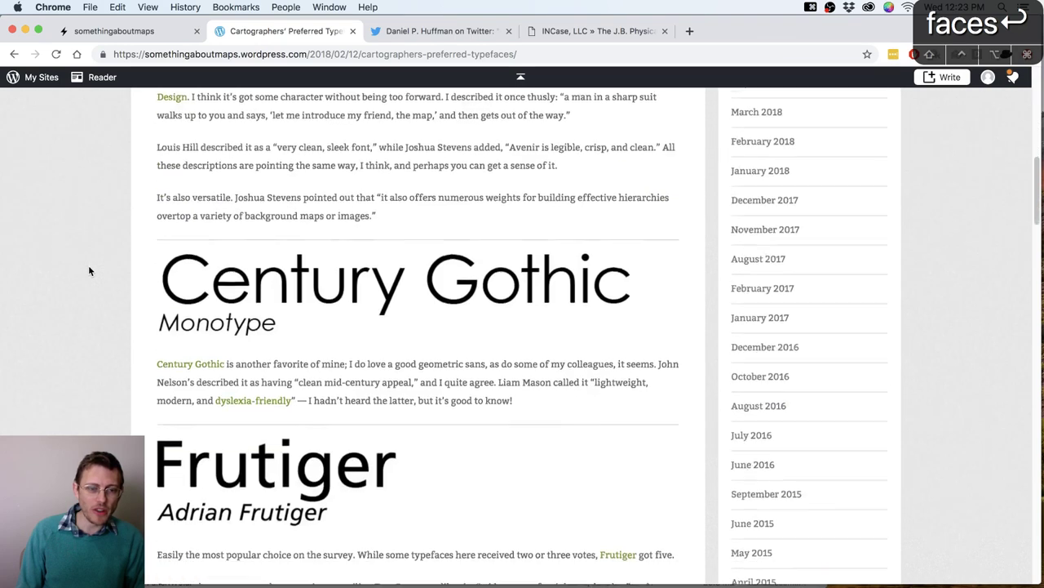
scroll(89, 266, "down", 10)
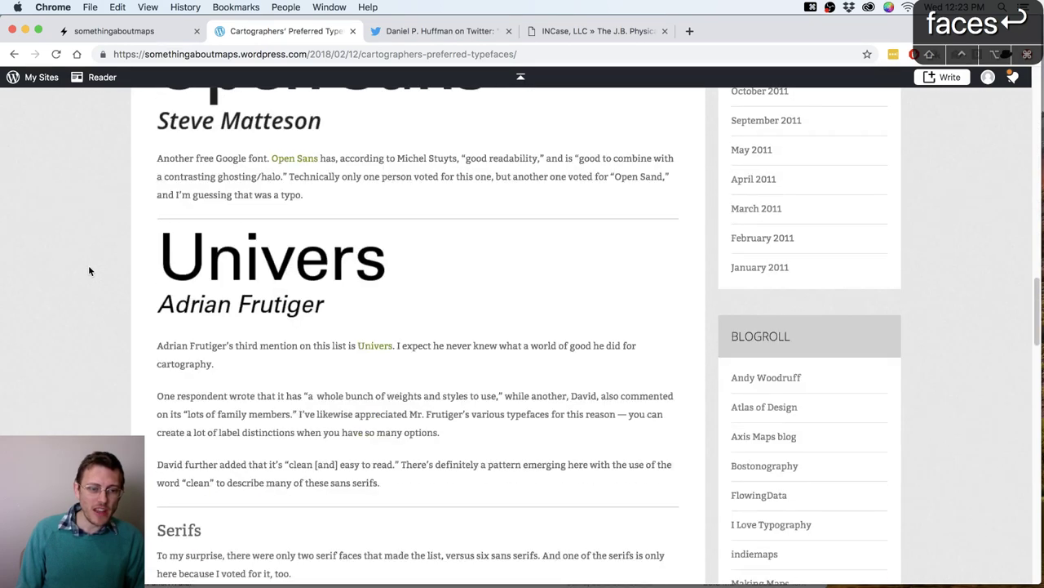
scroll(90, 271, "down", 3)
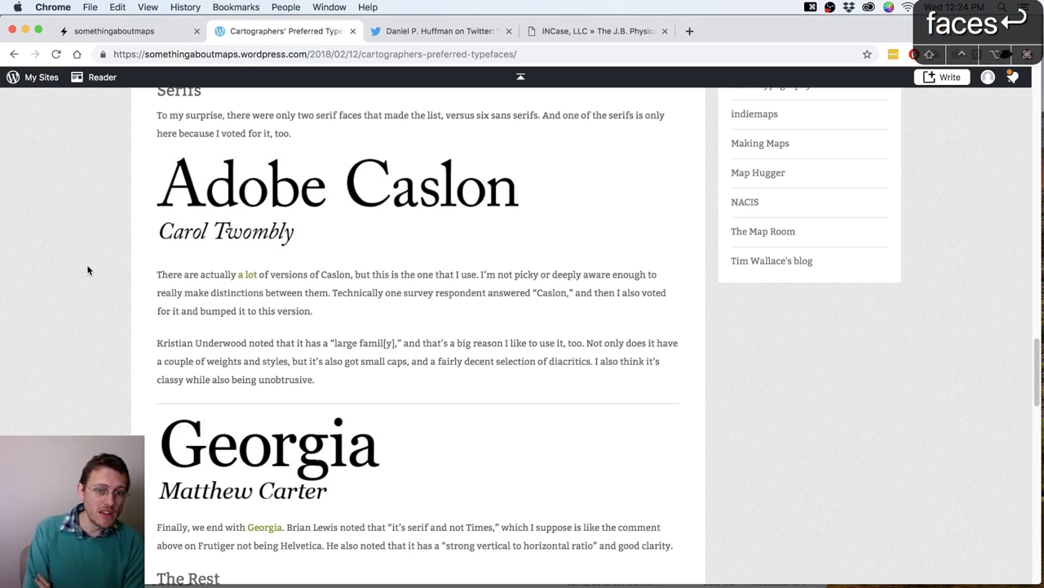
Open the Wikipedia article on Caslon linked from the Adobe Caslon entry and examine its introduction and type specimen
left_click(250, 278)
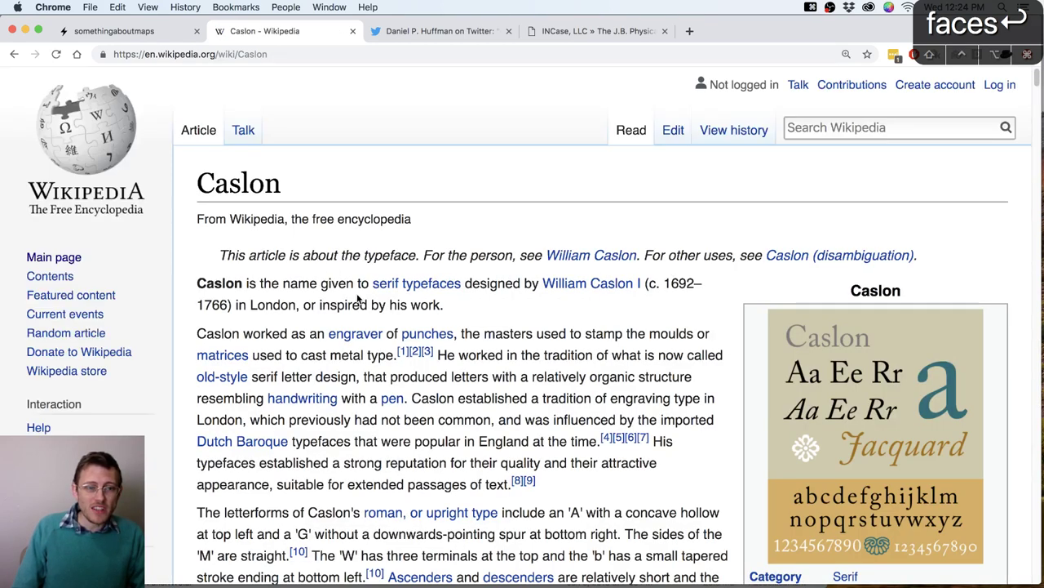
mouse_move(616, 288)
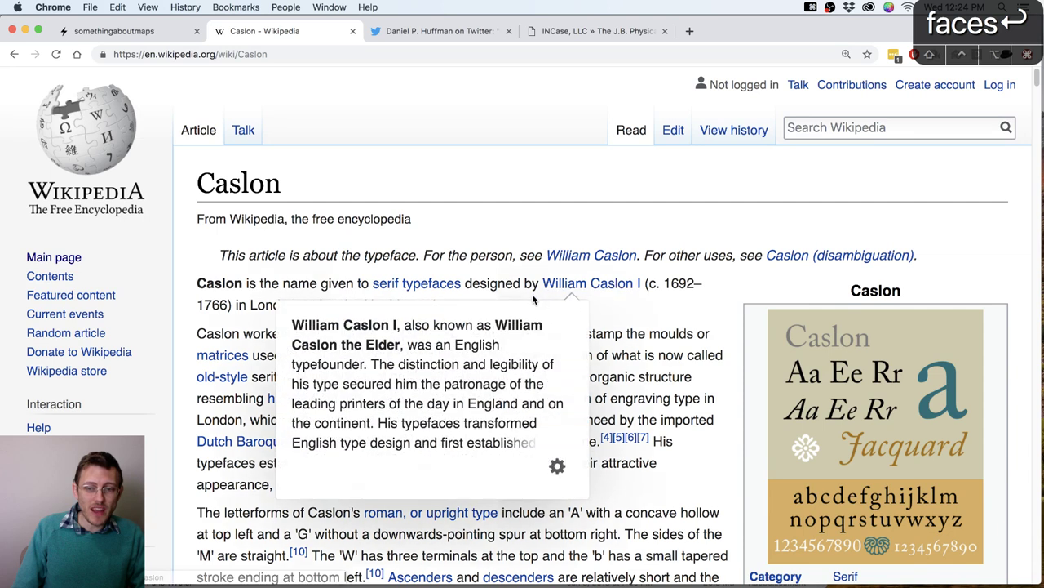
scroll(719, 310, "down", 3)
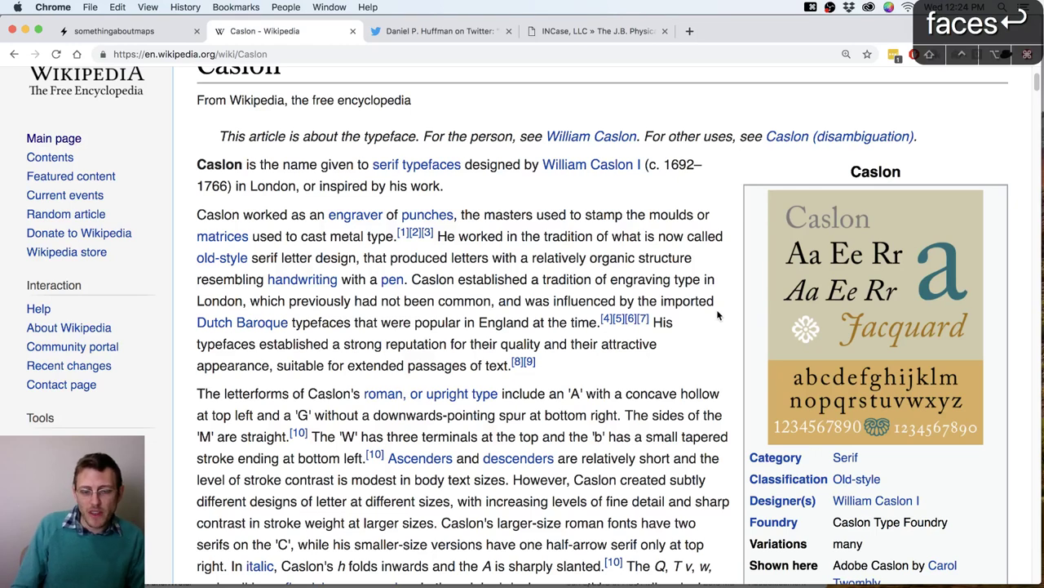
Switch to Illustrator, view the 109 Draft 03-28-19.ai map labels, and bring up Panel1 Pre-InDesign.ai
key("super+Tab")
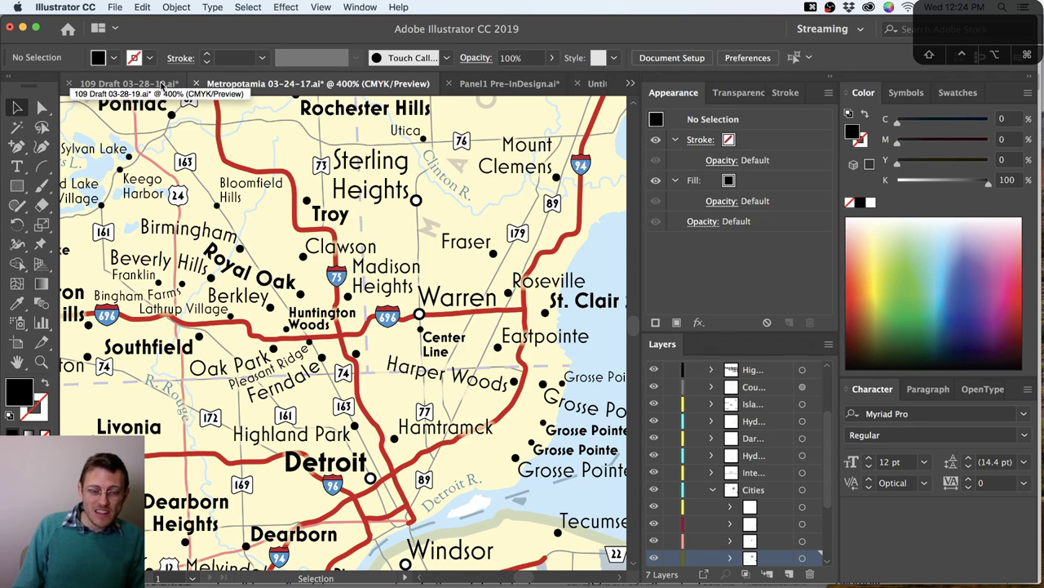
left_click(162, 85)
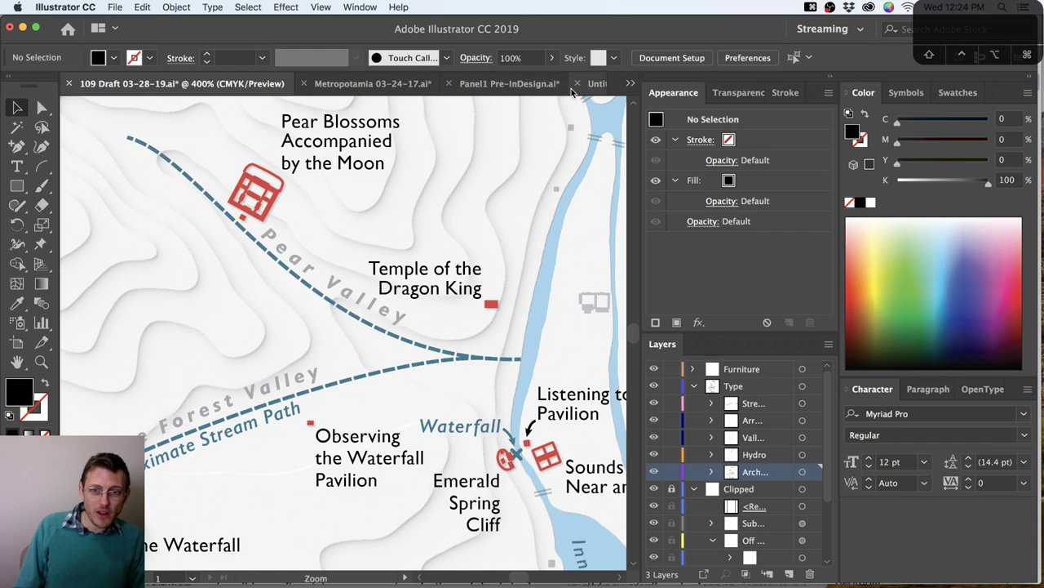
left_click(514, 81)
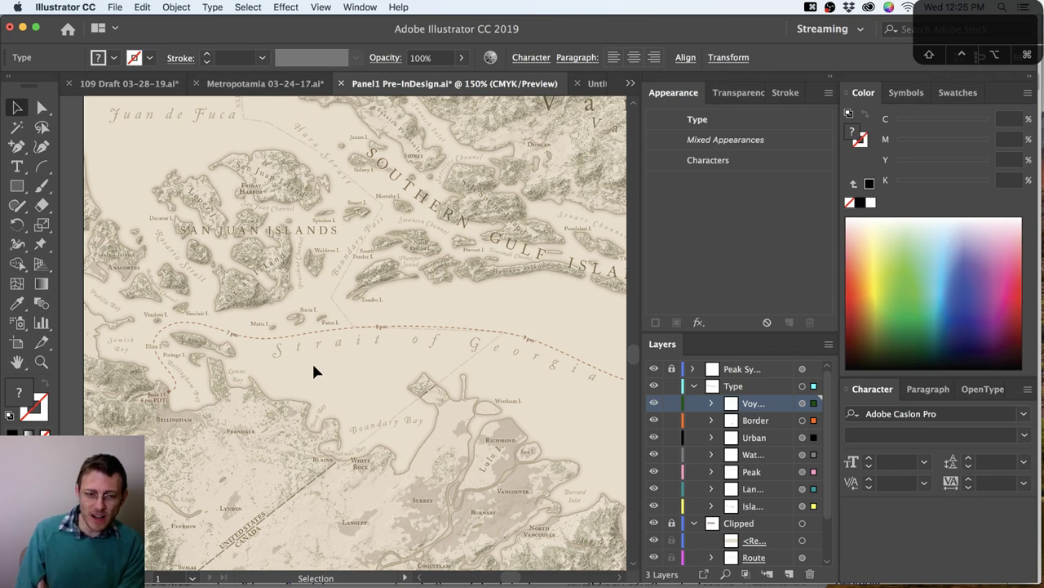
Select the Strait of Georgia label and examine the font styles offered for Adobe Caslon Pro
left_click(344, 378)
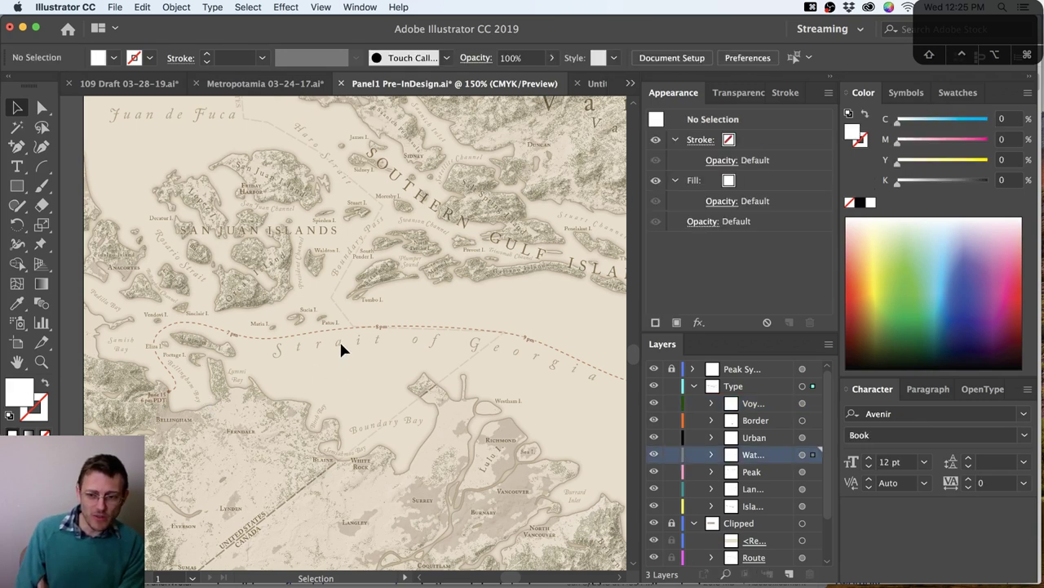
left_click(451, 351)
left_click(1025, 437)
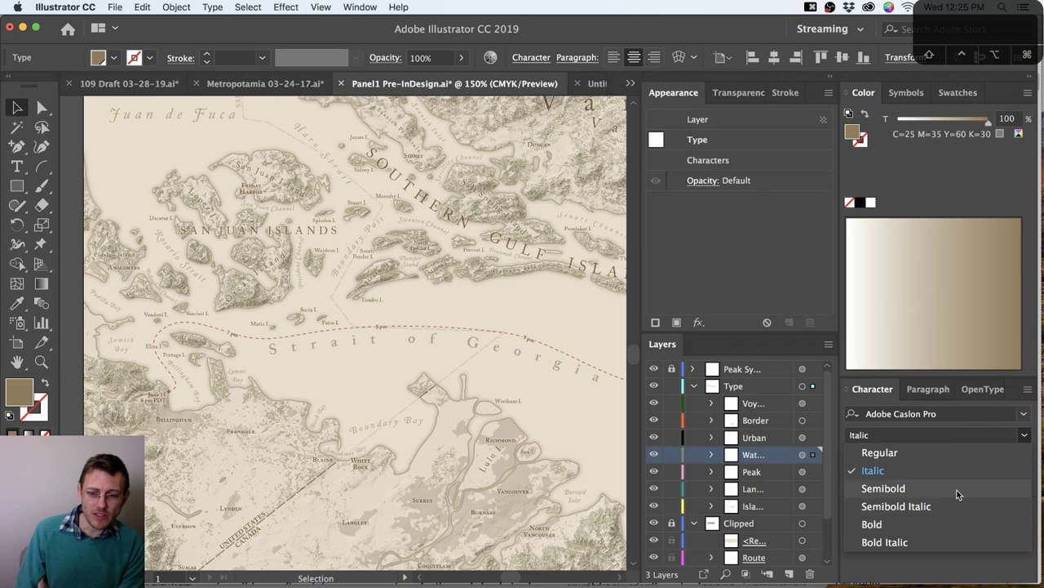
left_click(1022, 383)
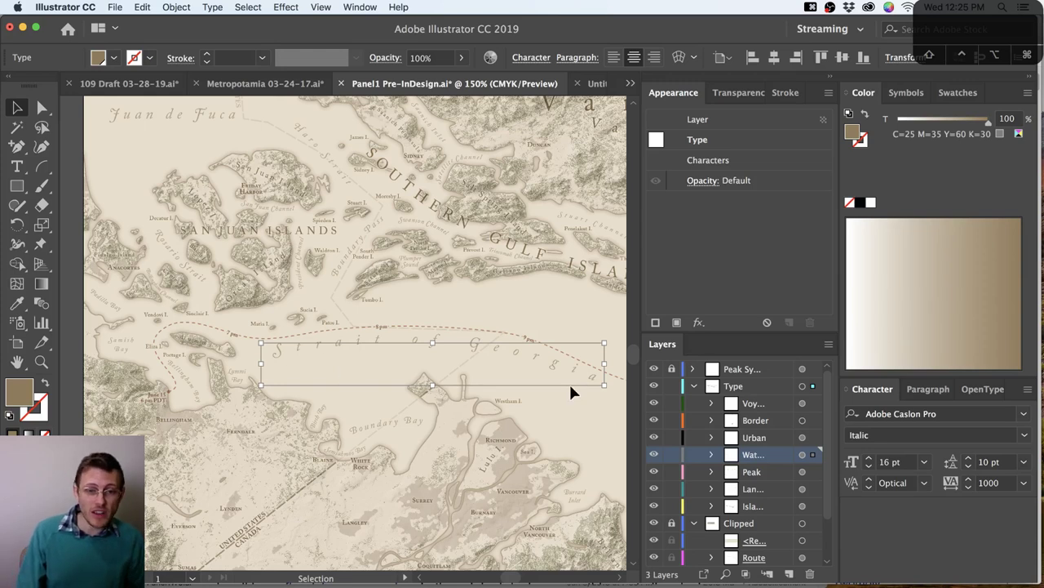
Show the OpenType options for the Strait of Georgia label and toggle its Swash setting to compare the letterforms
left_click(994, 390)
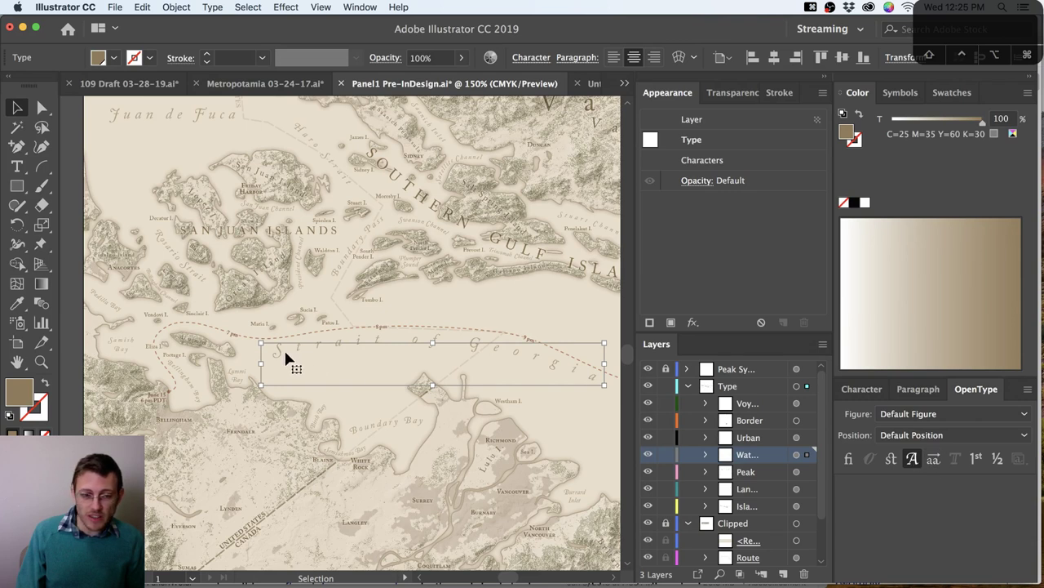
left_click(914, 460)
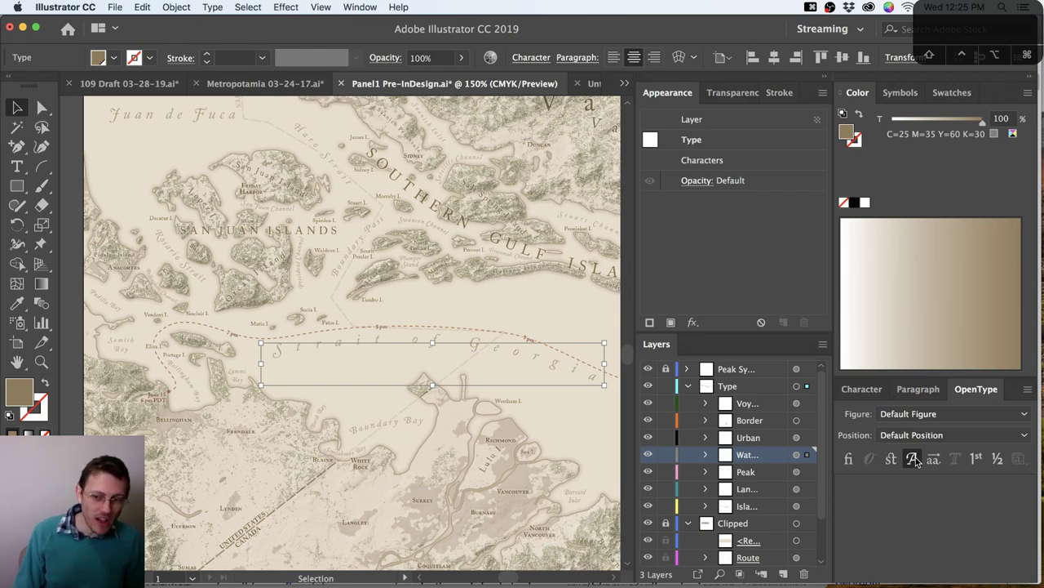
left_click(914, 459)
left_click(914, 459)
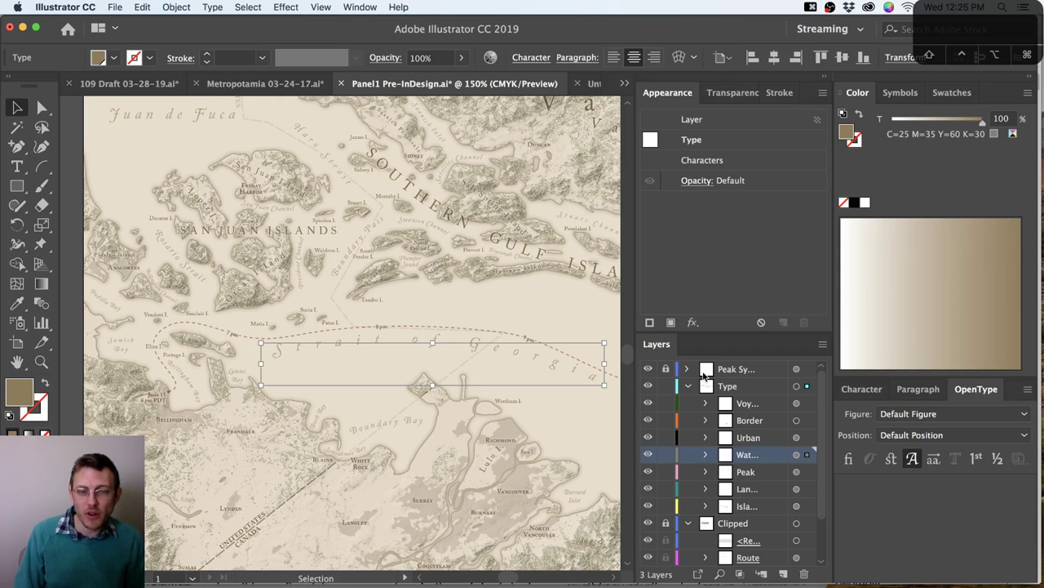
Switch to Photoshop and examine the italic water labels around Whitefish Bay in Apply Labels Draft 2.psd
key("super+Tab")
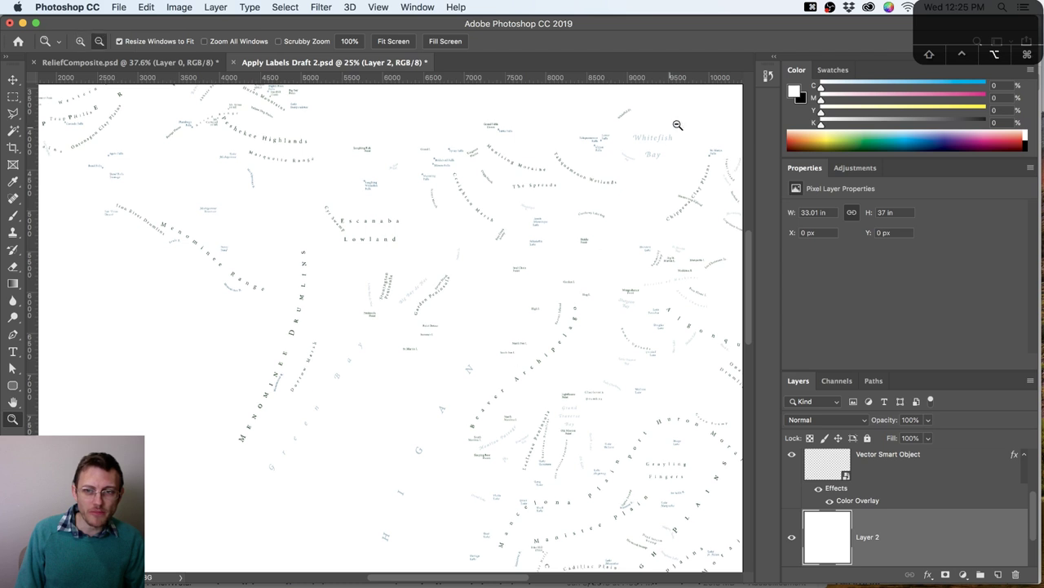
left_click_drag(676, 123, 678, 142)
scroll(678, 144, "up", 2)
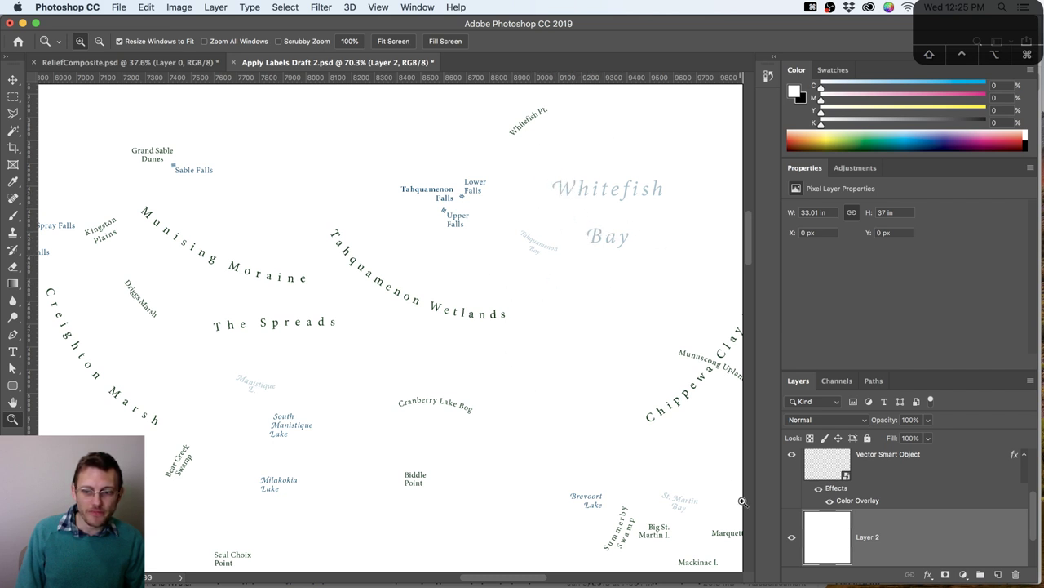
scroll(553, 354, "down", 3)
scroll(553, 354, "down", 2)
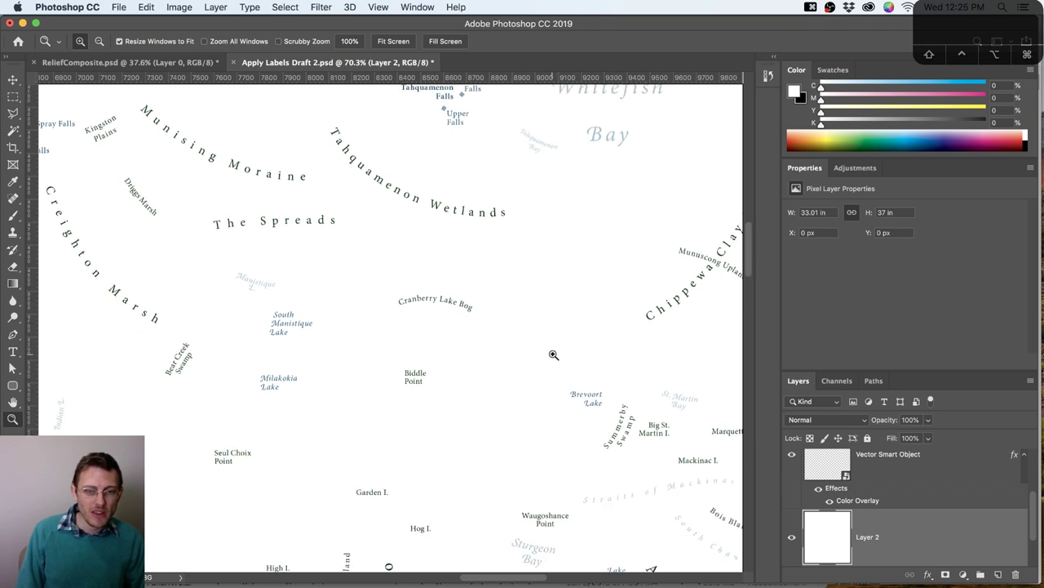
scroll(555, 354, "up", 3)
Return to Illustrator, toggle Swash on the Strait of Georgia label again, and examine its lettering up close
key("super+Tab")
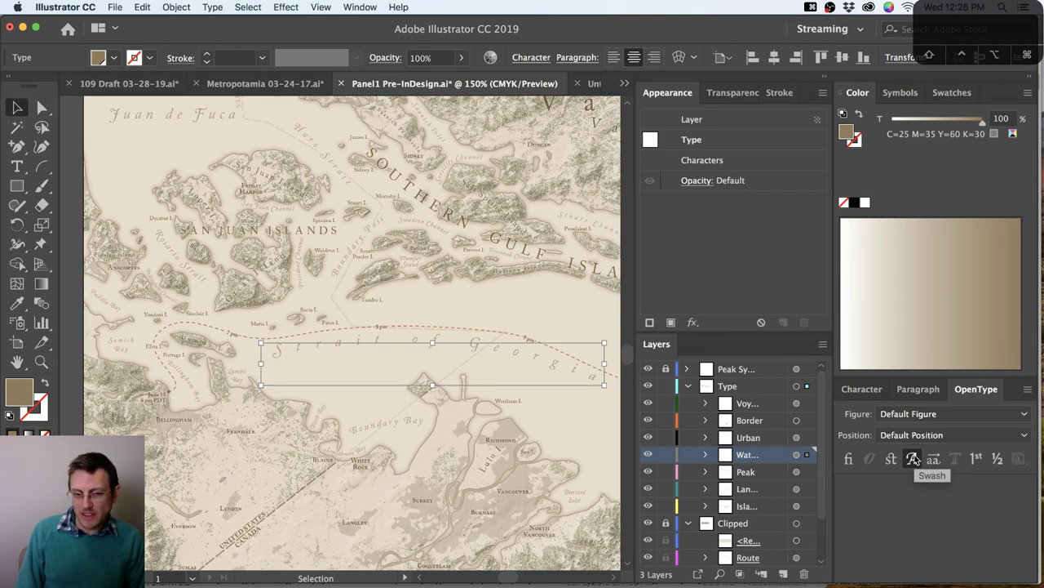
left_click(913, 459)
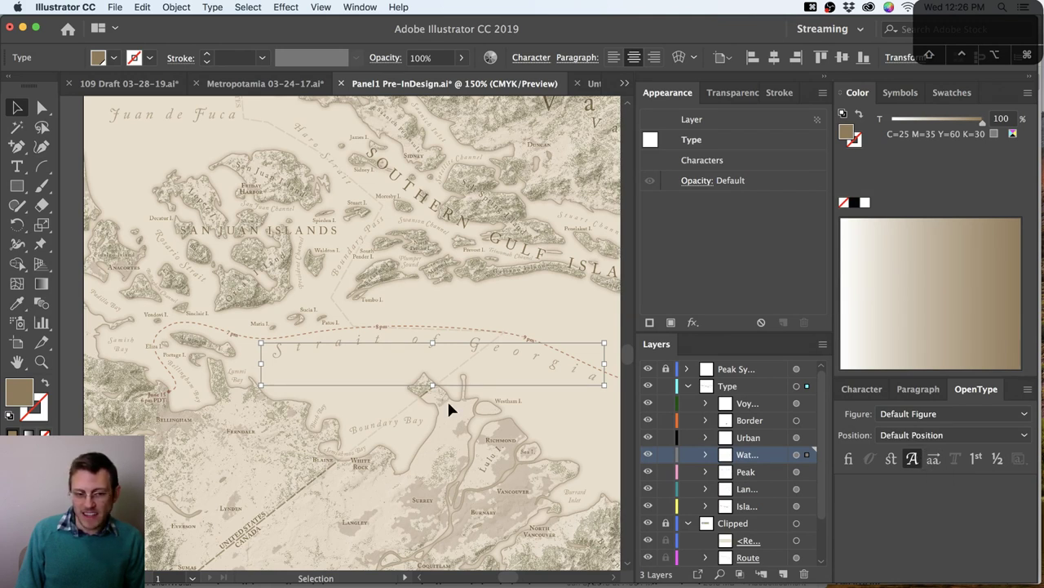
scroll(190, 440, "up", 3)
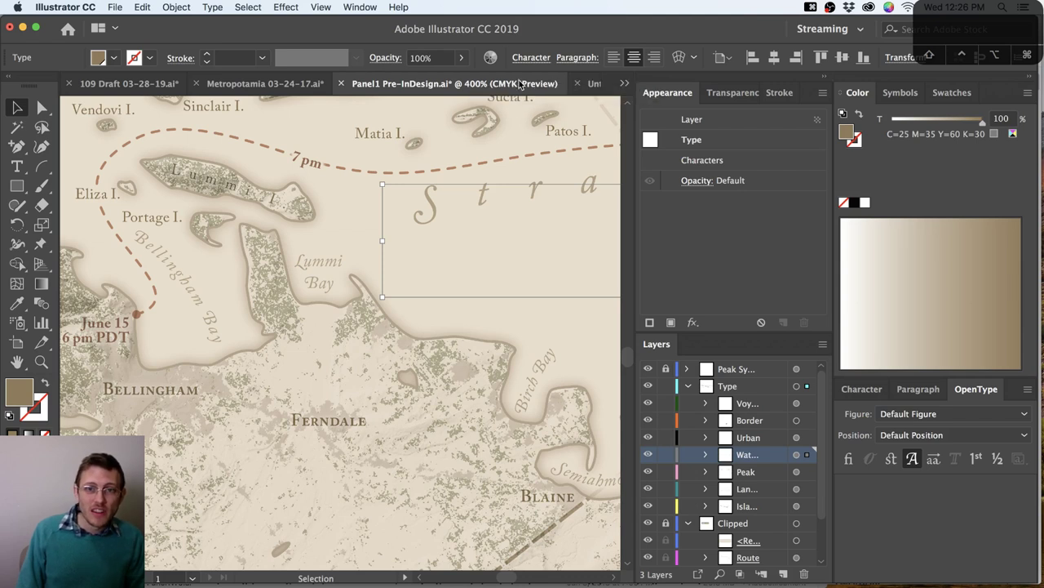
Switch to the Untitled-1 document and duplicate the straight "Name of Country" label directly below the original
left_click(590, 85)
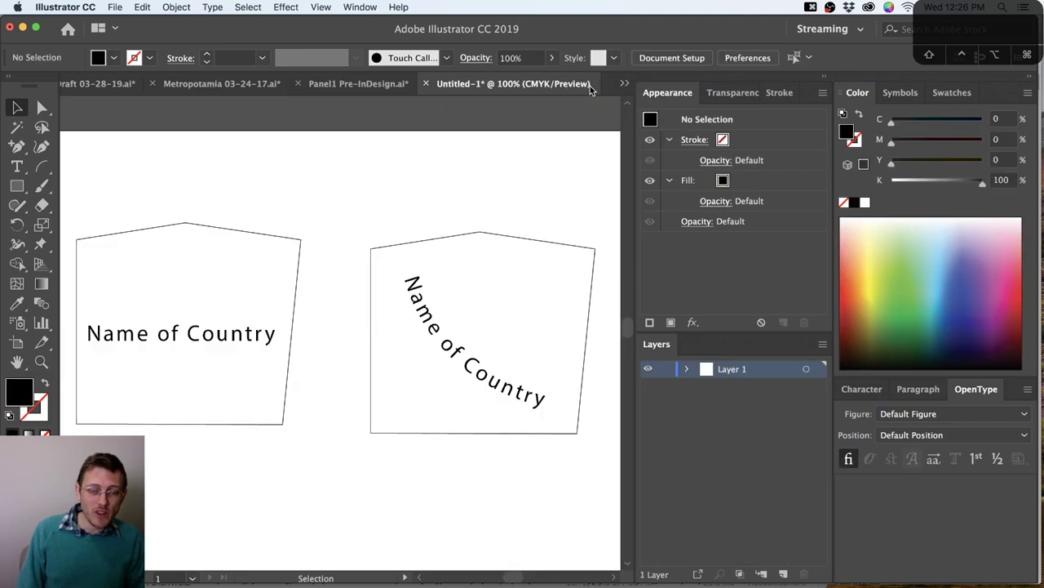
key("space")
left_click_drag(214, 444, 287, 349)
left_click_drag(287, 239, 286, 278)
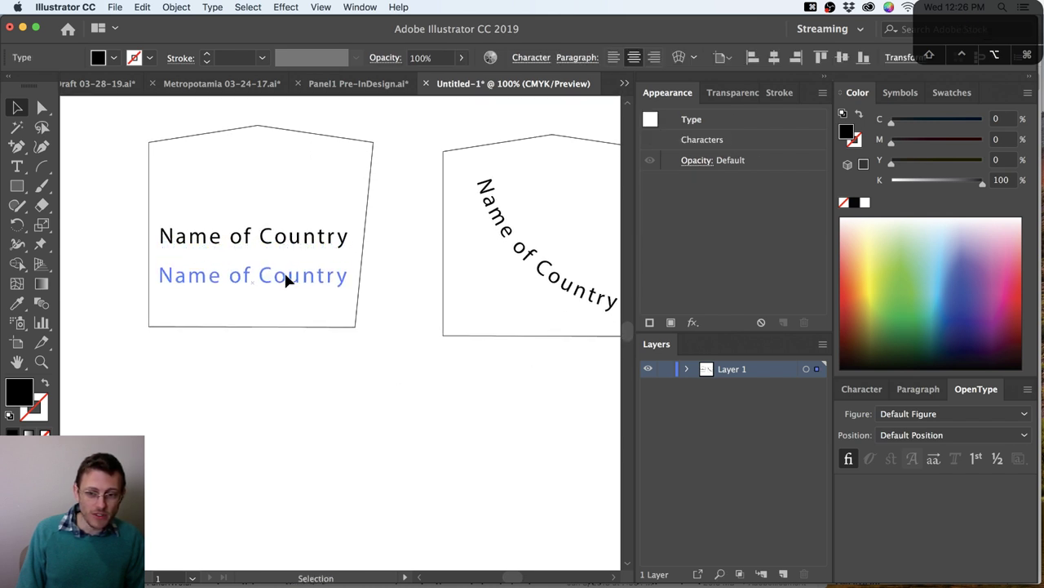
Show all character options and apply Small Caps to the duplicated country label
left_click(898, 390)
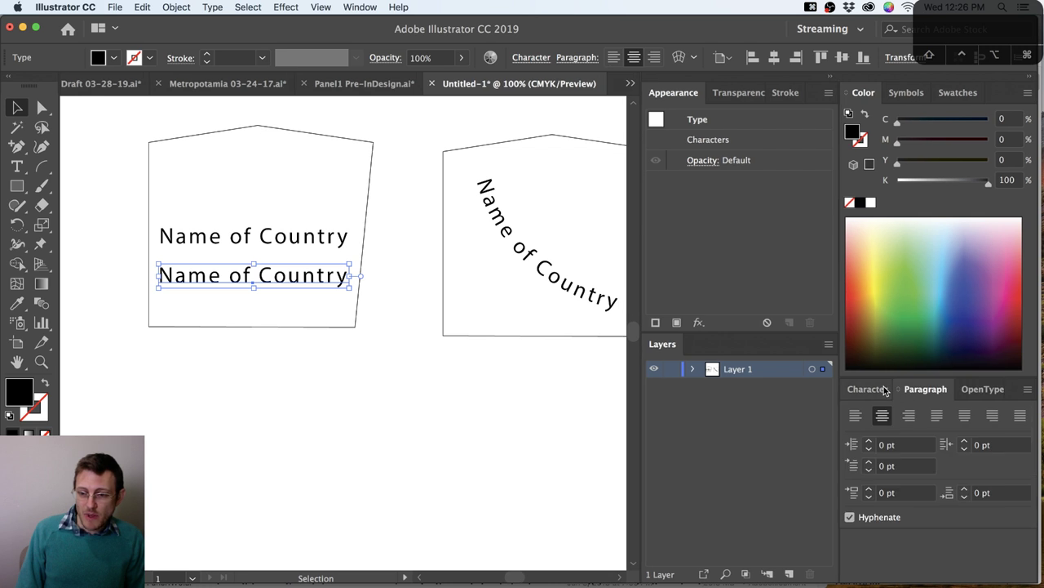
left_click(873, 390)
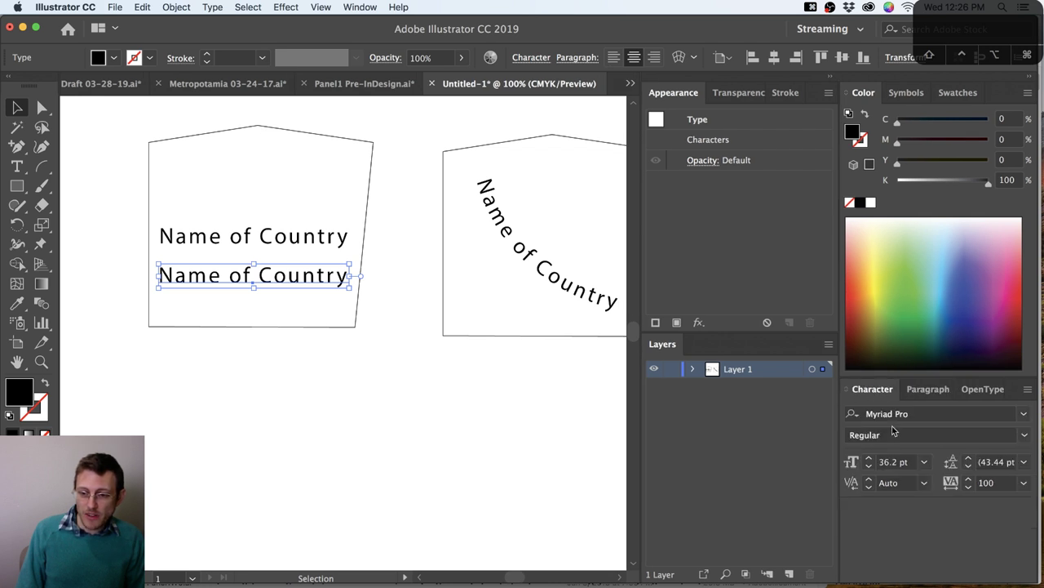
left_click(847, 391)
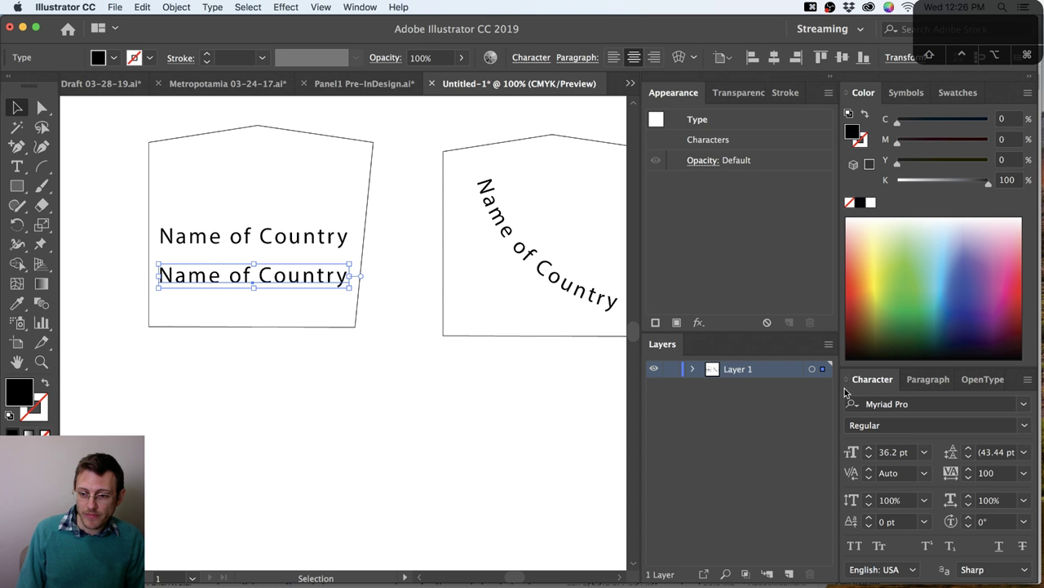
left_click(879, 555)
left_click(203, 303)
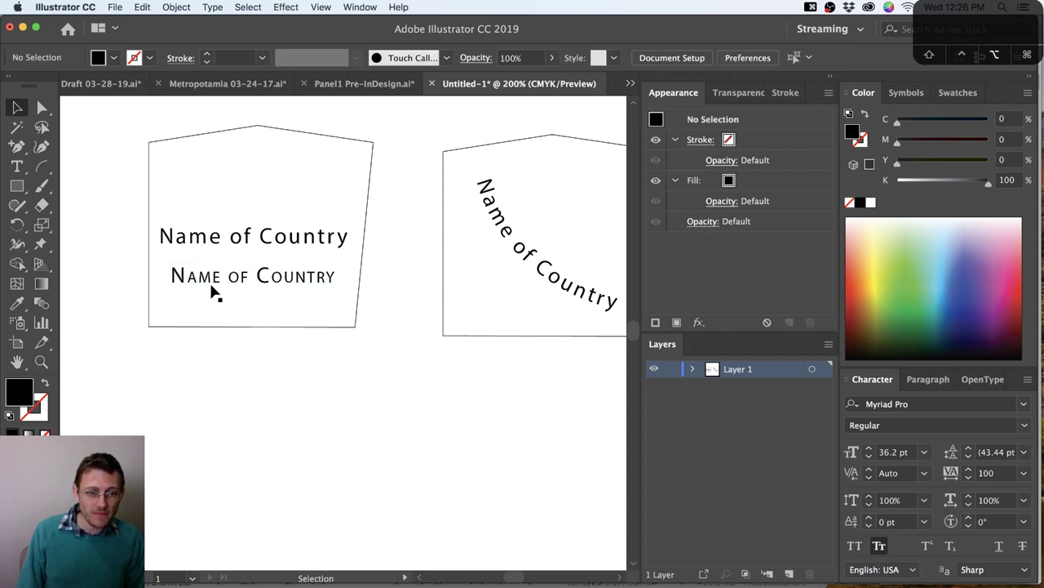
Duplicate the small caps label below itself and set the copy's font to Adobe Caslon Pro Regular
scroll(211, 292, "up", 3)
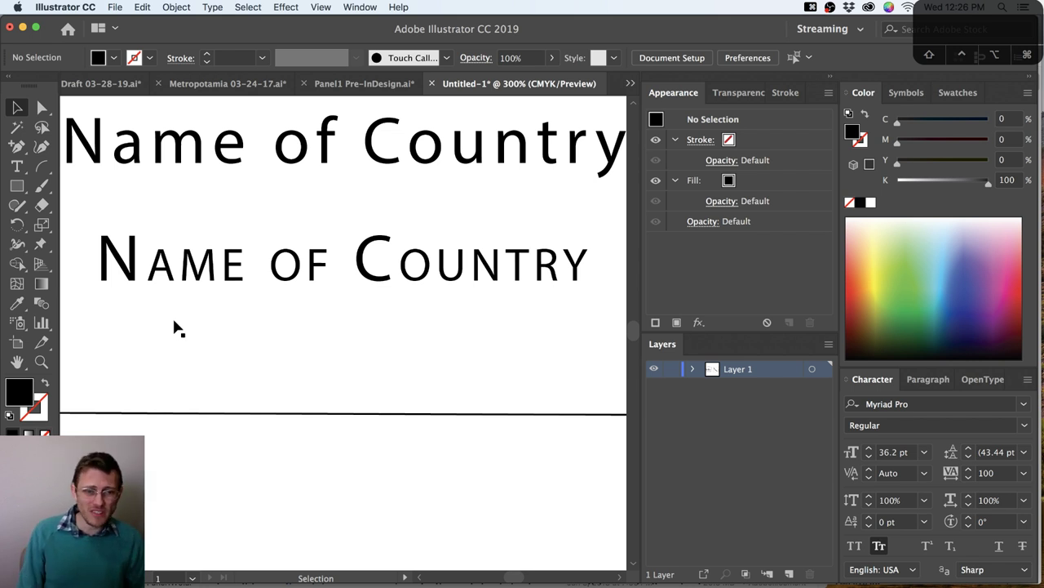
left_click_drag(211, 270, 219, 365)
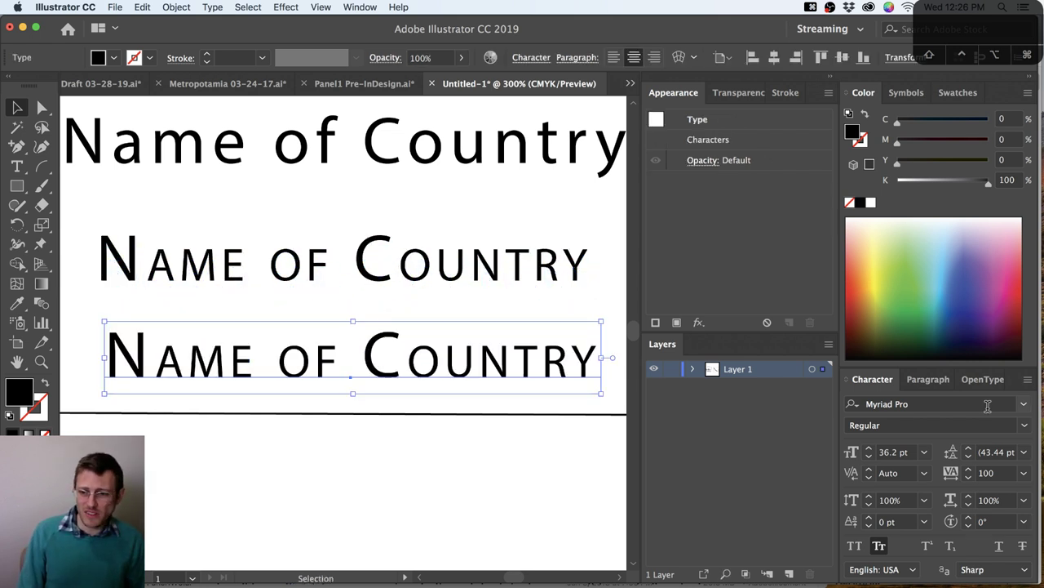
key("super+alt+shift+m")
type("adobe c")
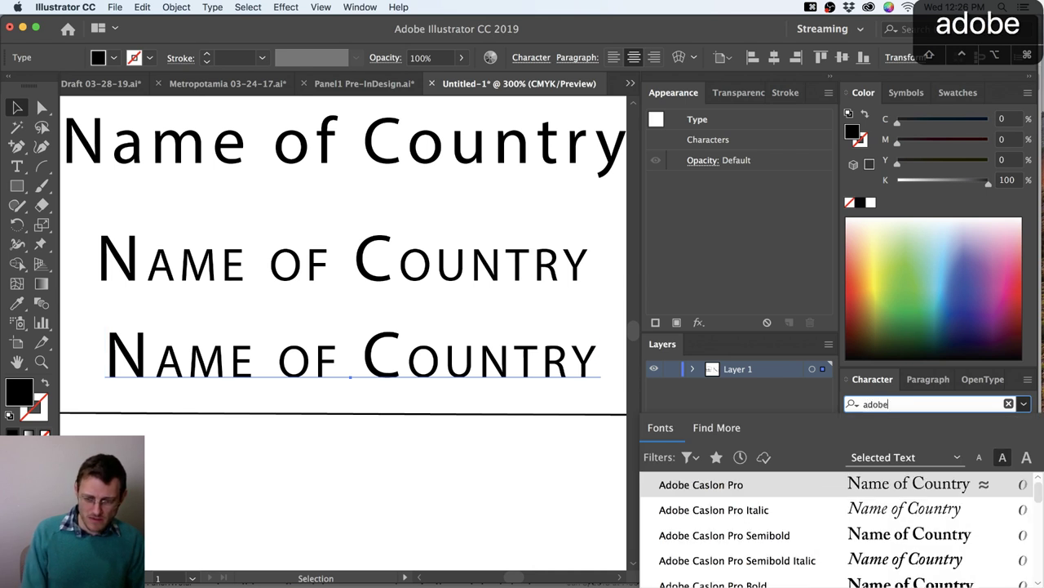
left_click(692, 489)
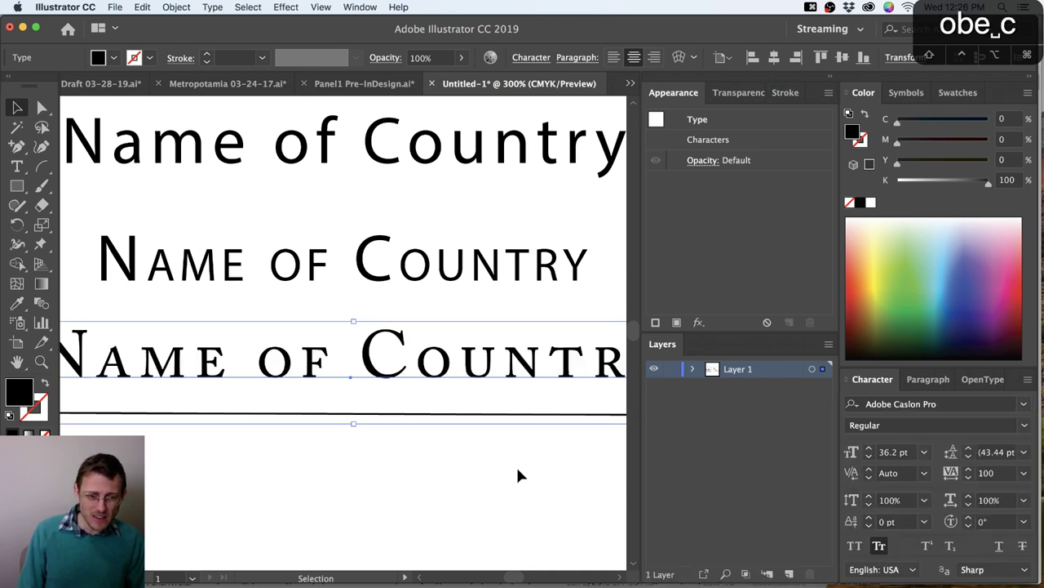
left_click(485, 459)
key("super+minus")
left_click_drag(370, 436, 574, 417)
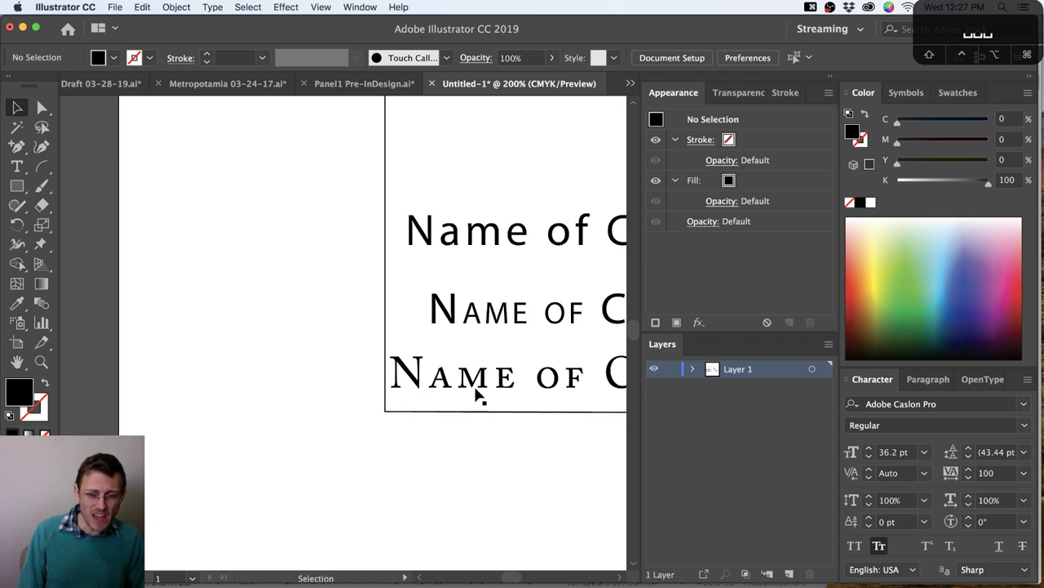
Switch to Chrome and open the River Maps page from the prints storefront of the somethingaboutmaps site
scroll(478, 397, "right", 5)
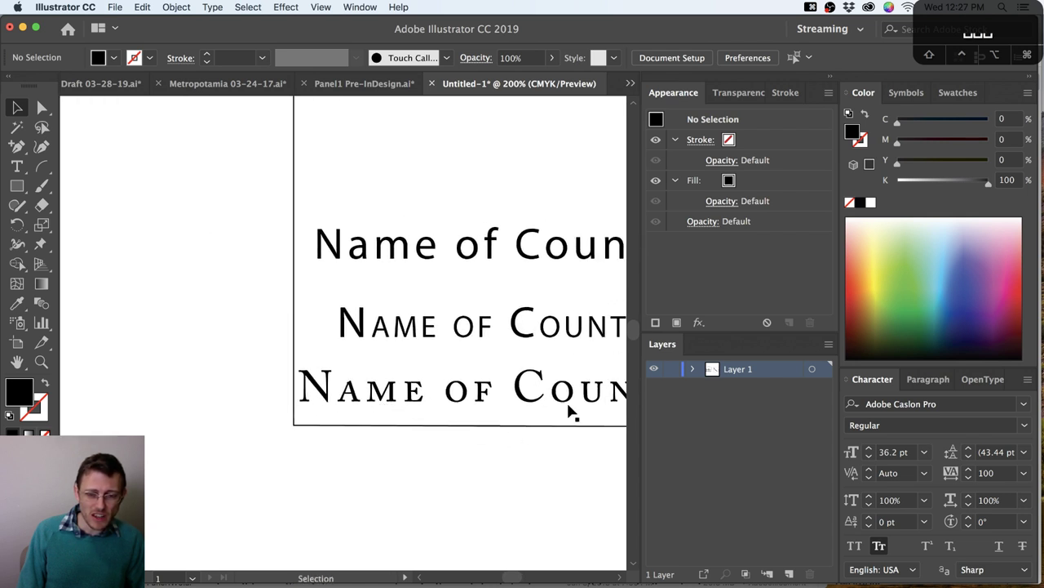
left_click(490, 395)
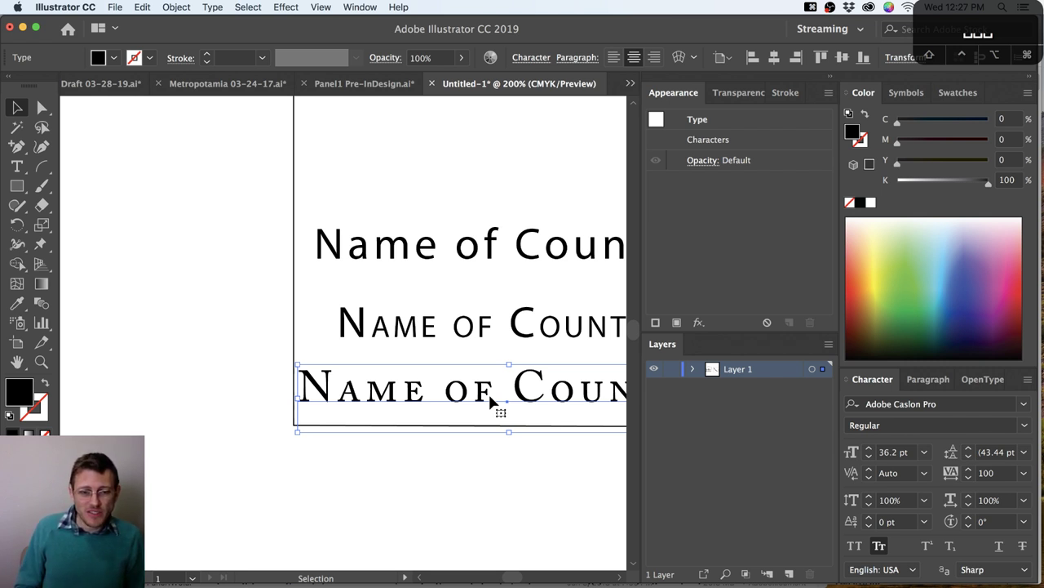
key("super+Tab")
key("super+Tab")
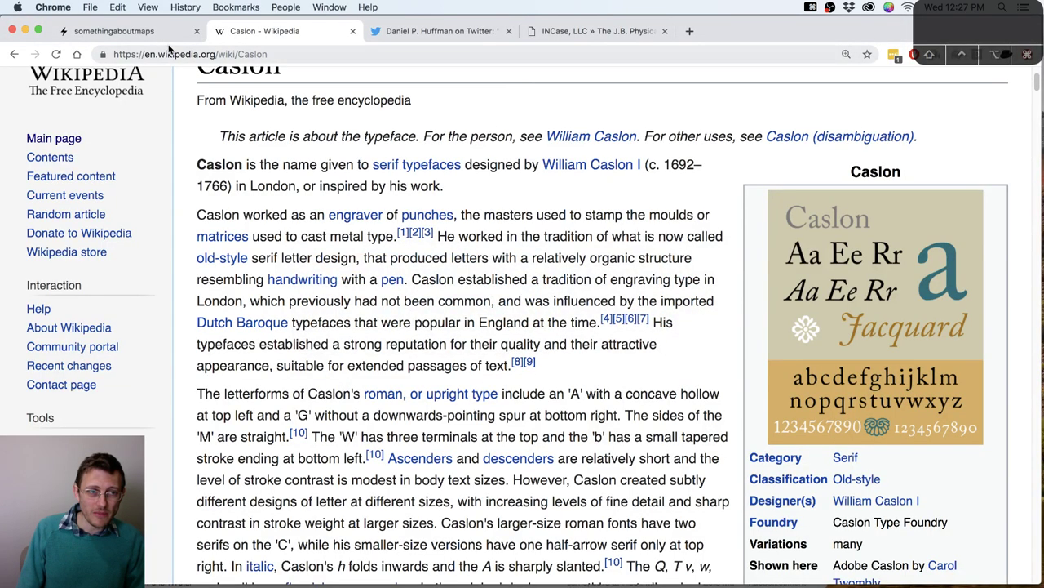
left_click(122, 31)
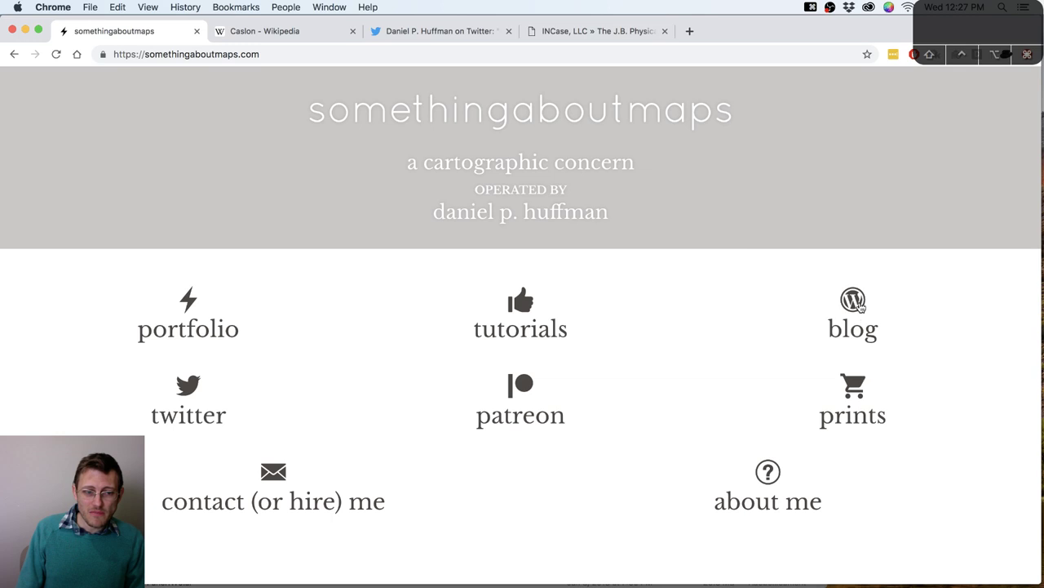
left_click(865, 389)
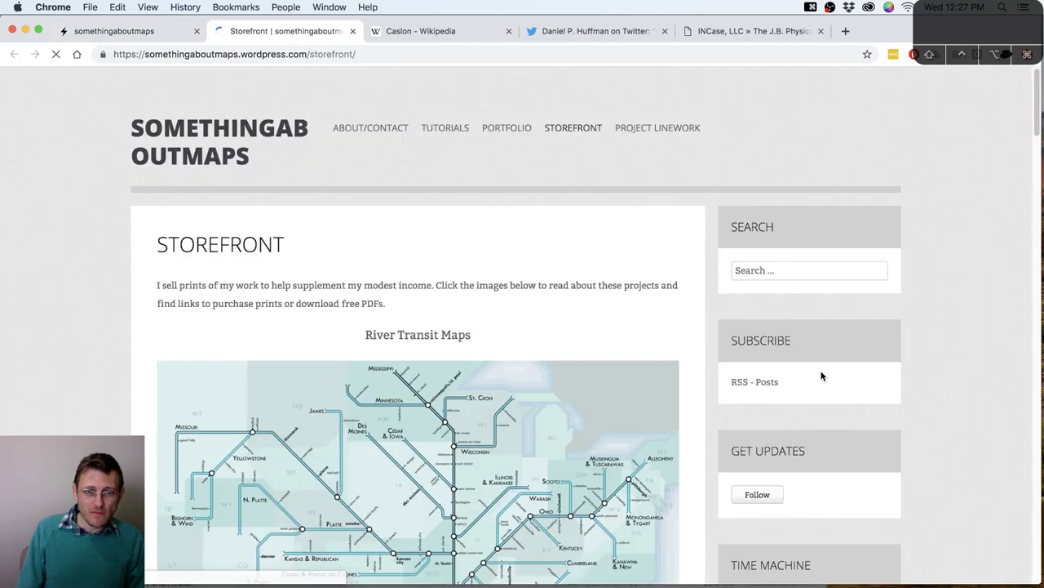
left_click(412, 392)
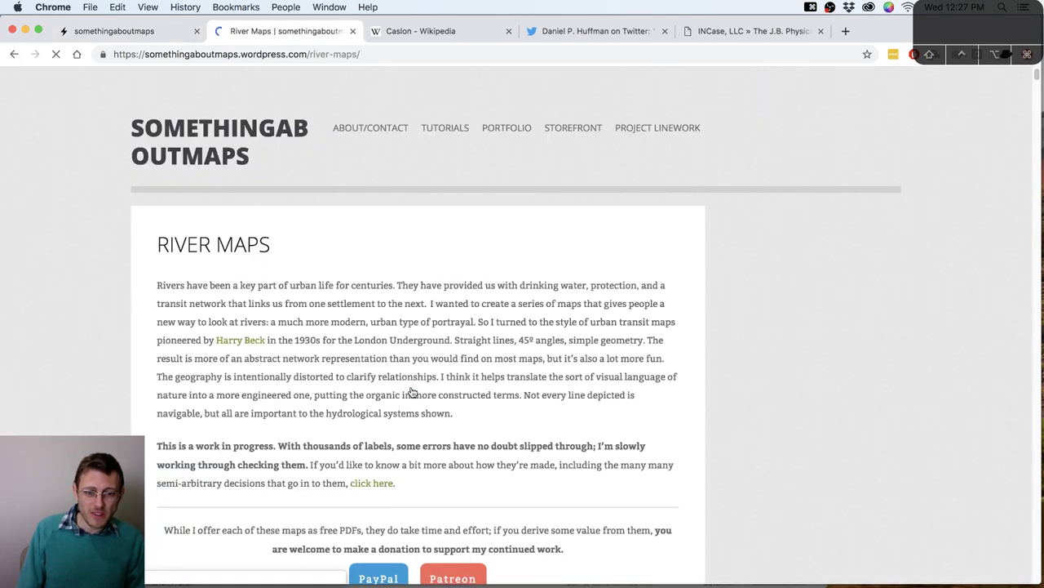
scroll(566, 386, "down", 5)
scroll(565, 386, "down", 5)
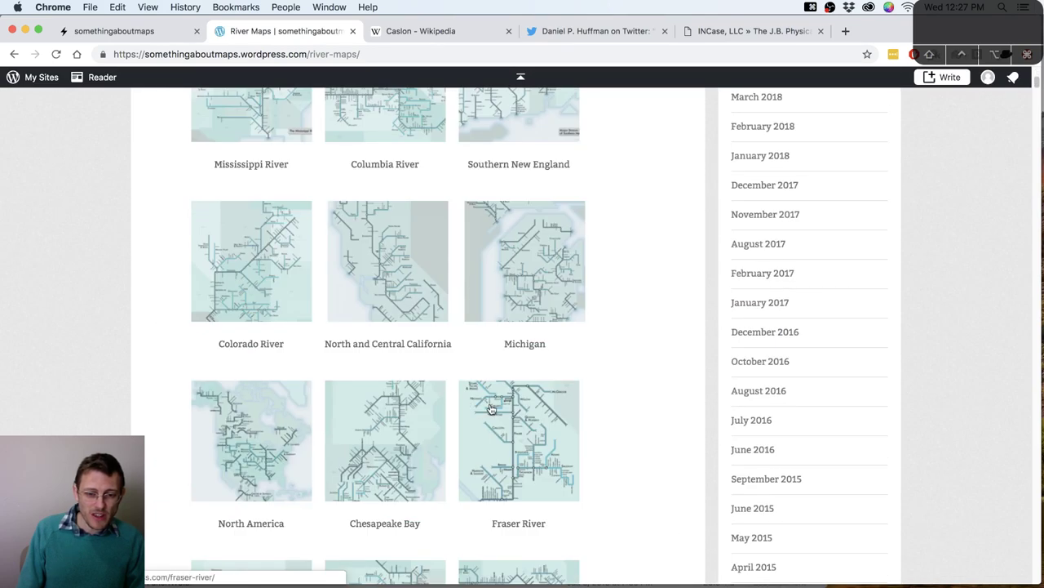
Open the Fraser River map page and look over the map preview
left_click(492, 408)
scroll(495, 406, "down", 5)
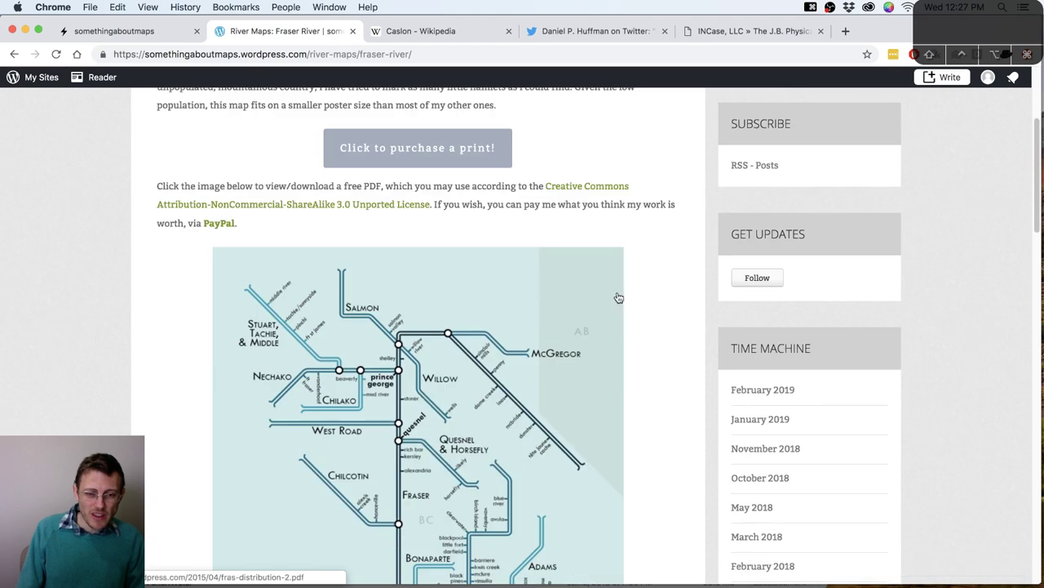
scroll(651, 296, "down", 8)
scroll(653, 300, "up", 4)
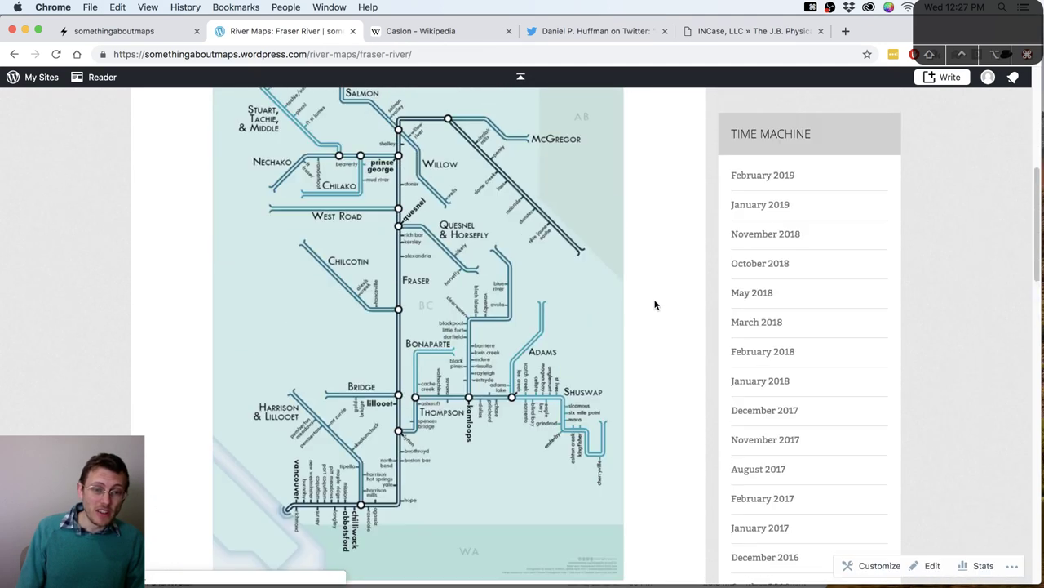
scroll(655, 304, "up", 1)
scroll(654, 304, "down", 1)
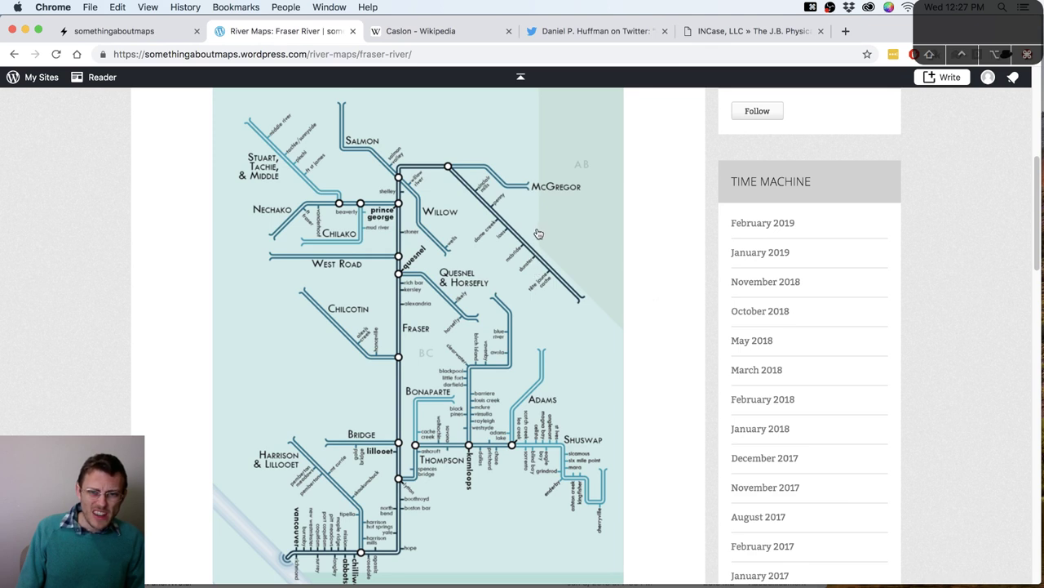
Open the full-size Fraser River PDF, examine its river and town label lettering, and close that browser tab
left_click(443, 286)
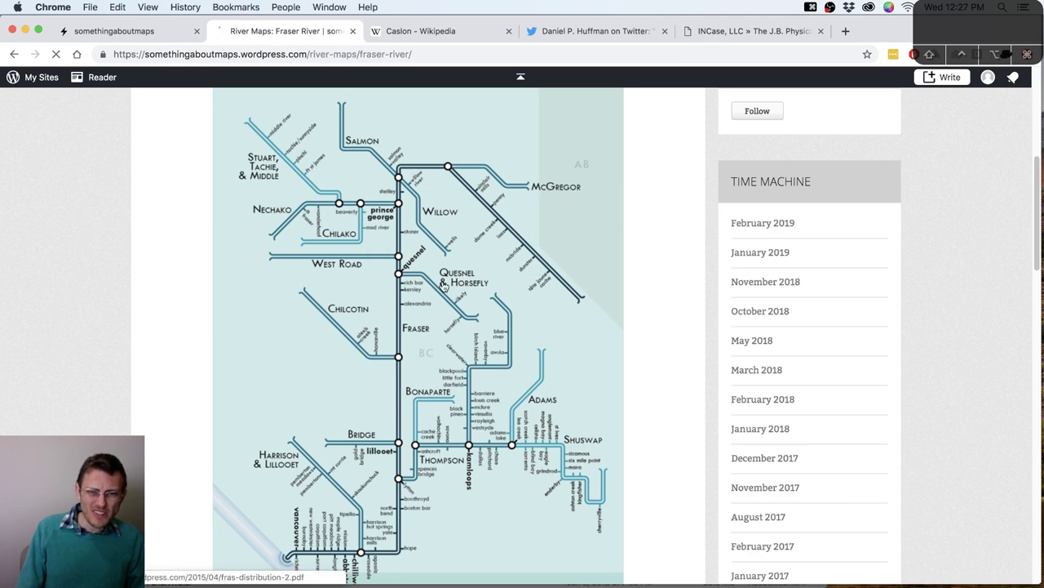
scroll(601, 377, "down", 5)
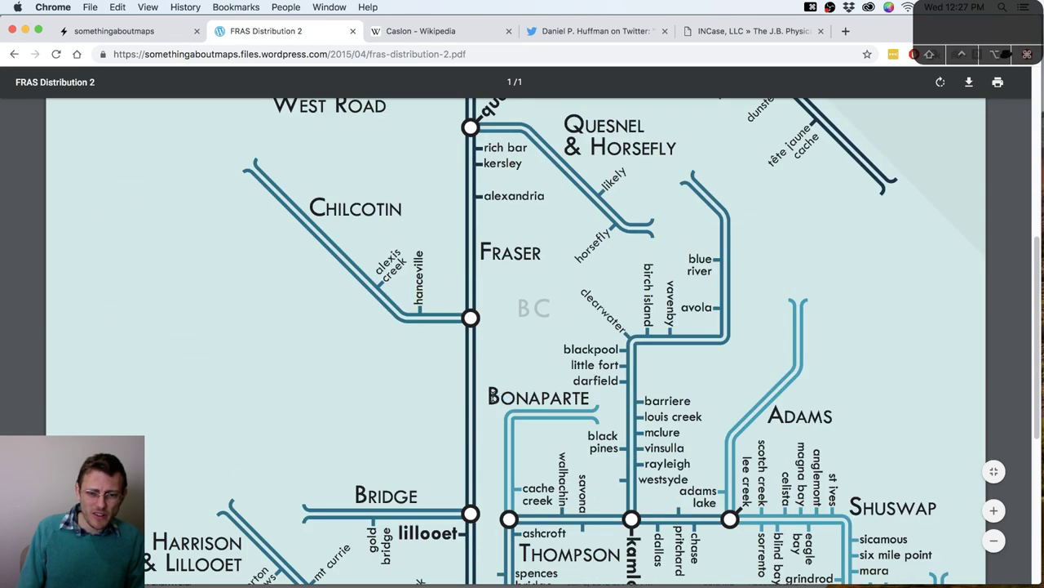
scroll(378, 457, "down", 3)
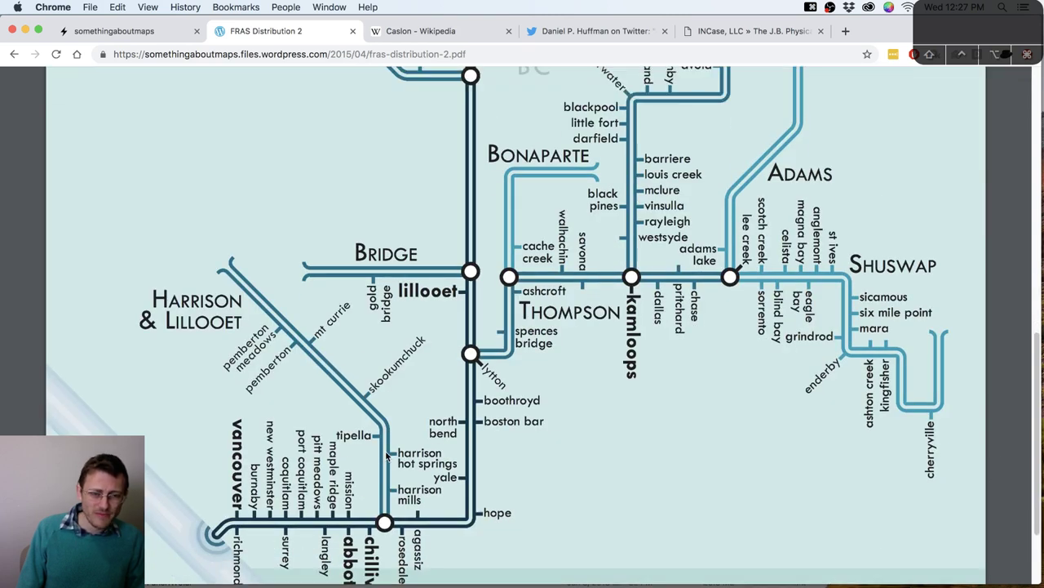
left_click(352, 32)
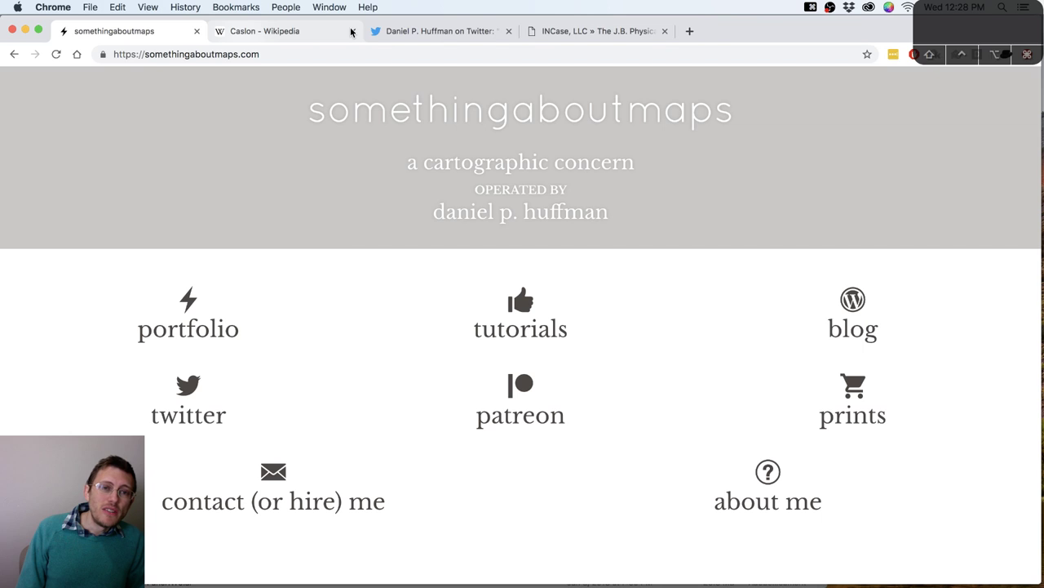
Return to Illustrator, deselect the Caslon label to compare all three country labels, and bring up the Panel1 Pre-InDesign.ai map
key("super+Tab")
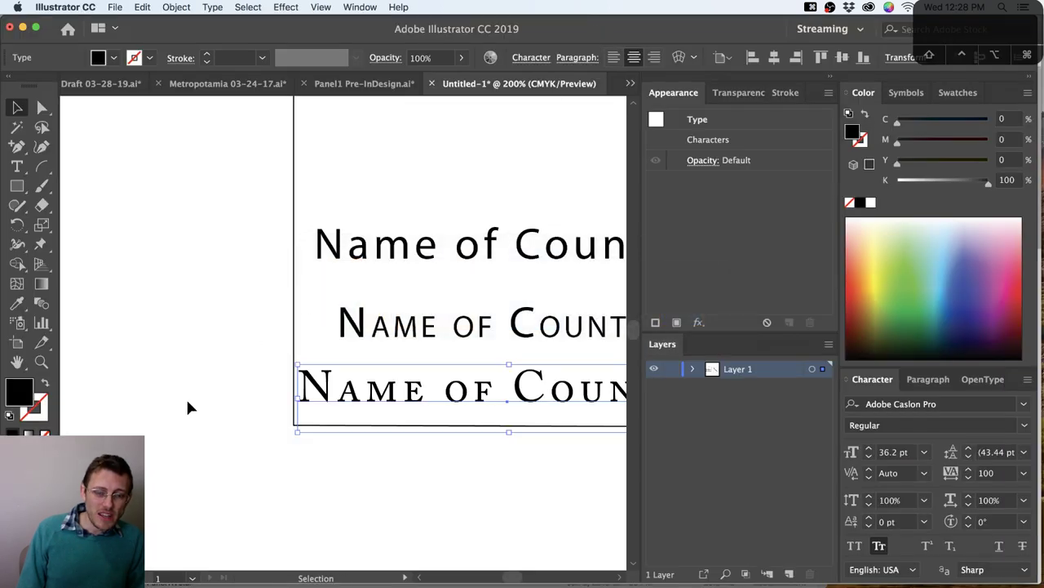
left_click(184, 407)
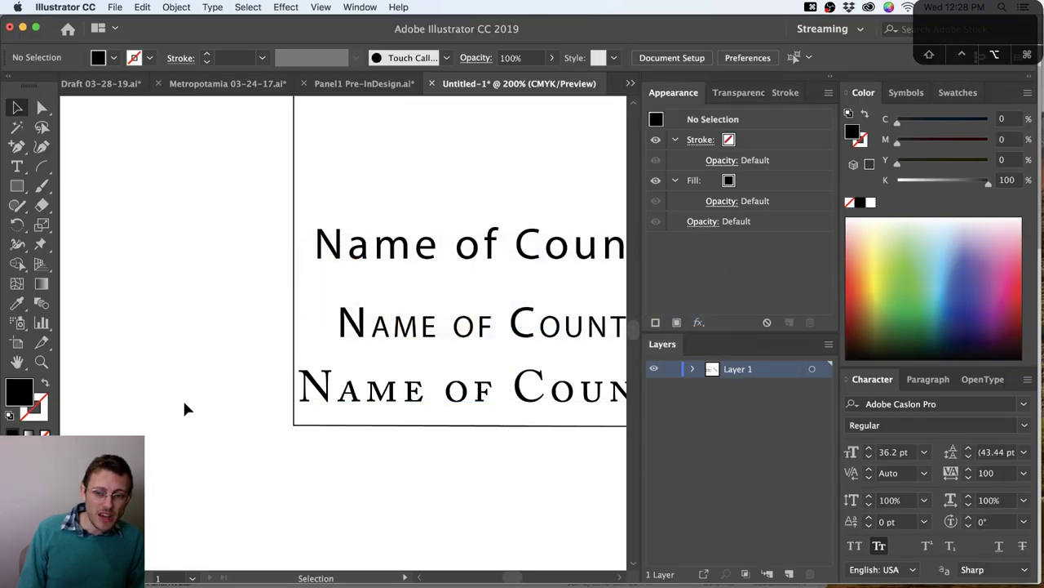
key("super+minus")
left_click_drag(326, 315, 285, 342)
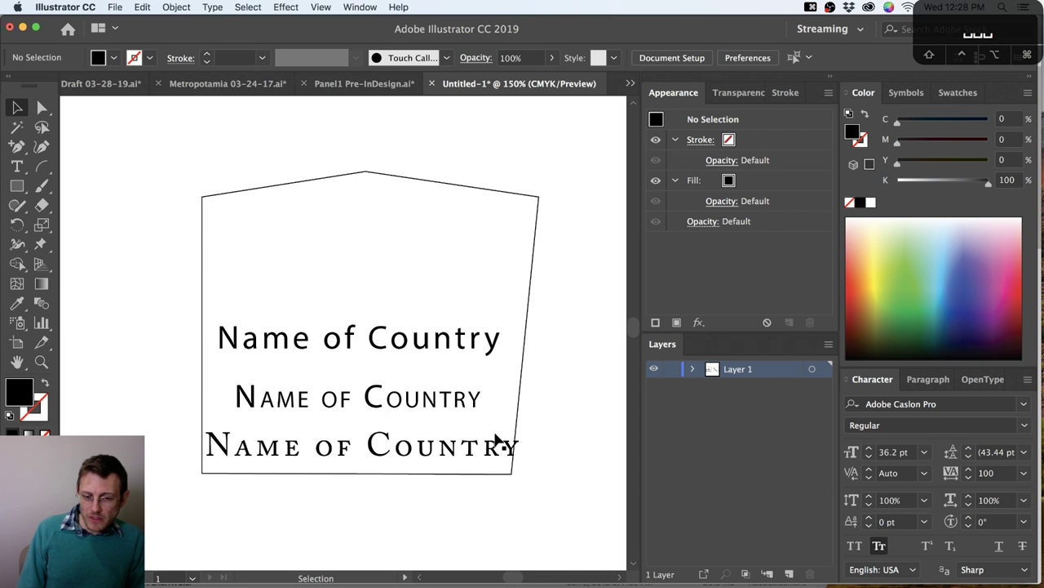
left_click(355, 82)
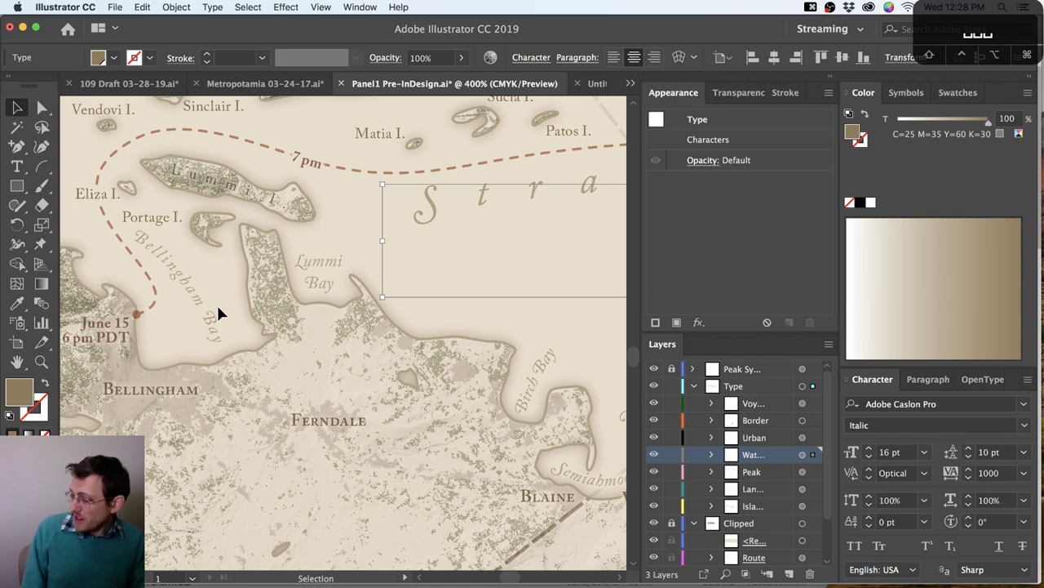
Switch to Chrome, search the web for "sabon typeface" in a new tab, and open the Wikipedia article on Sabon
key("super+Tab")
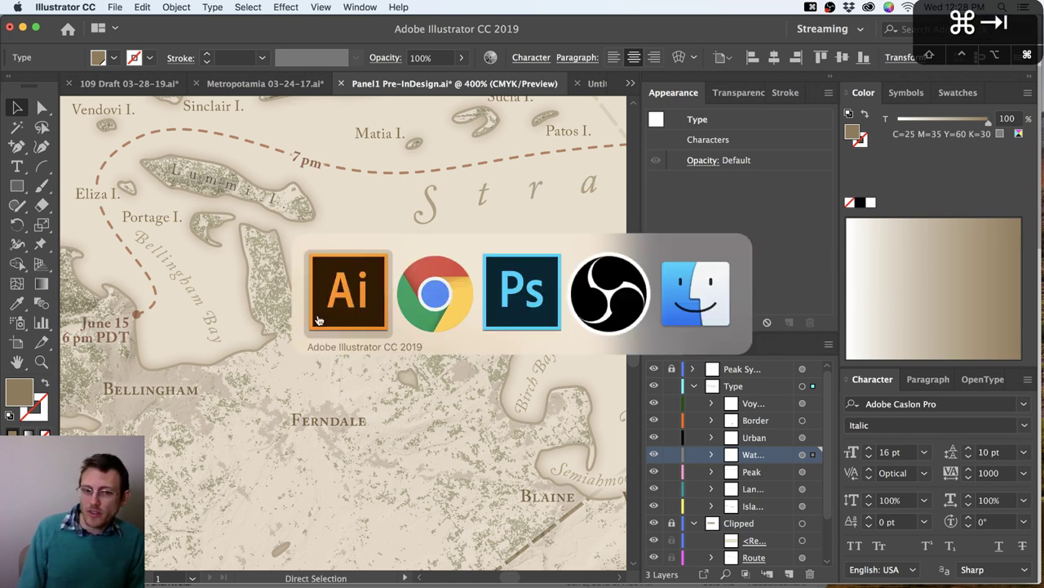
left_click(413, 301)
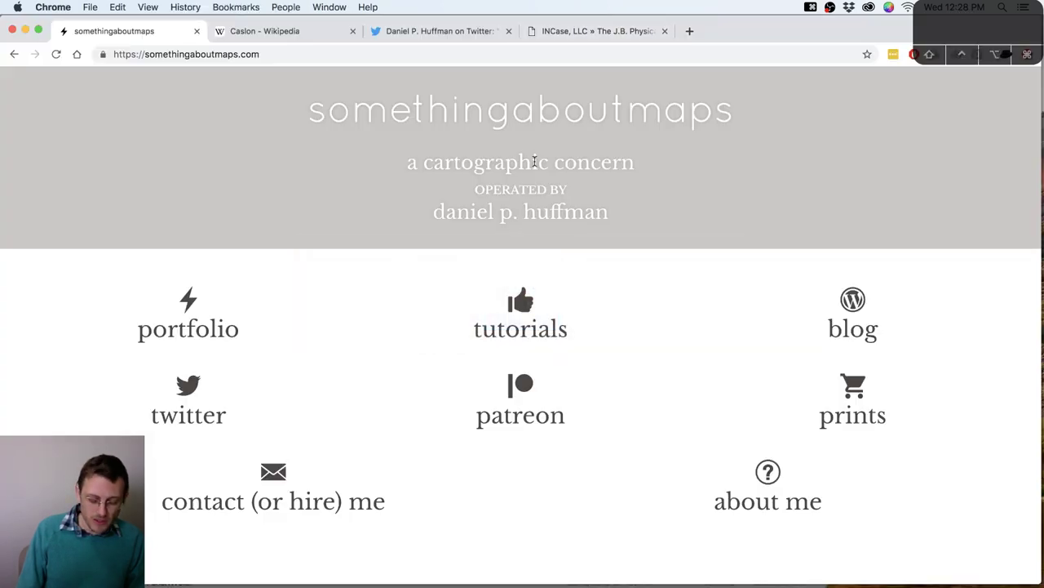
key("super+t")
type("sabon typeface")
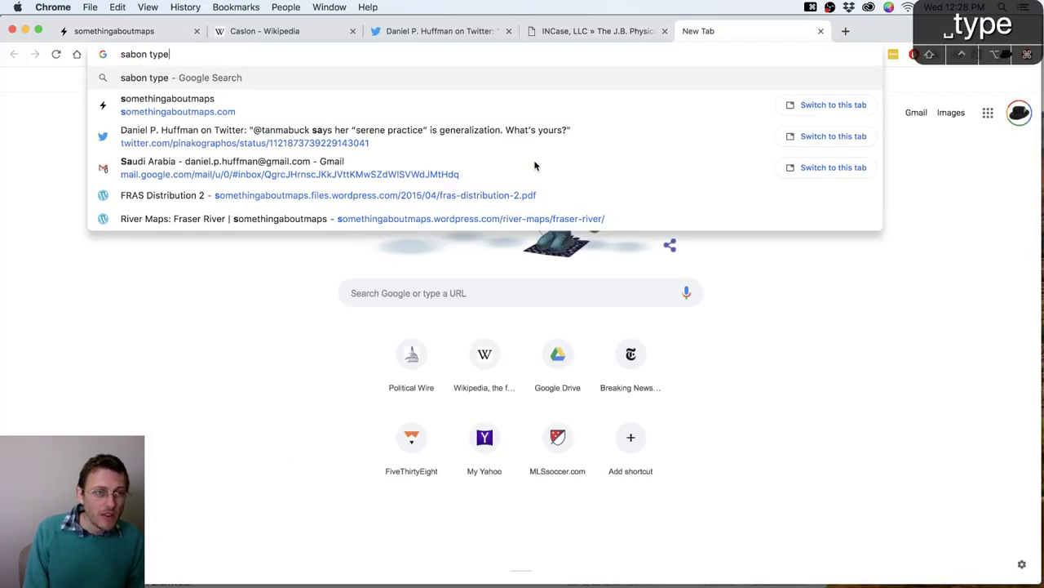
key("Return")
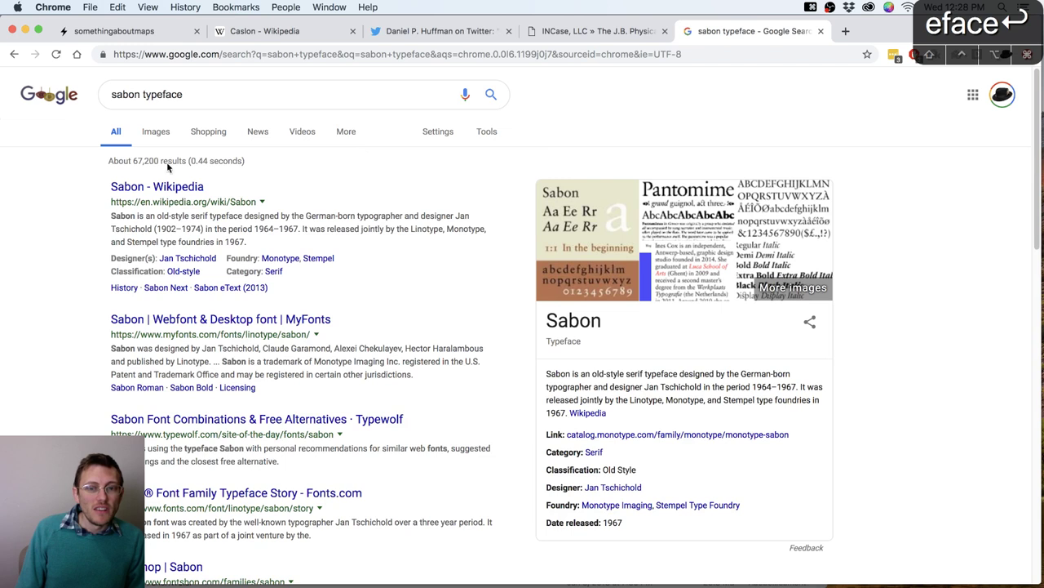
left_click(140, 187)
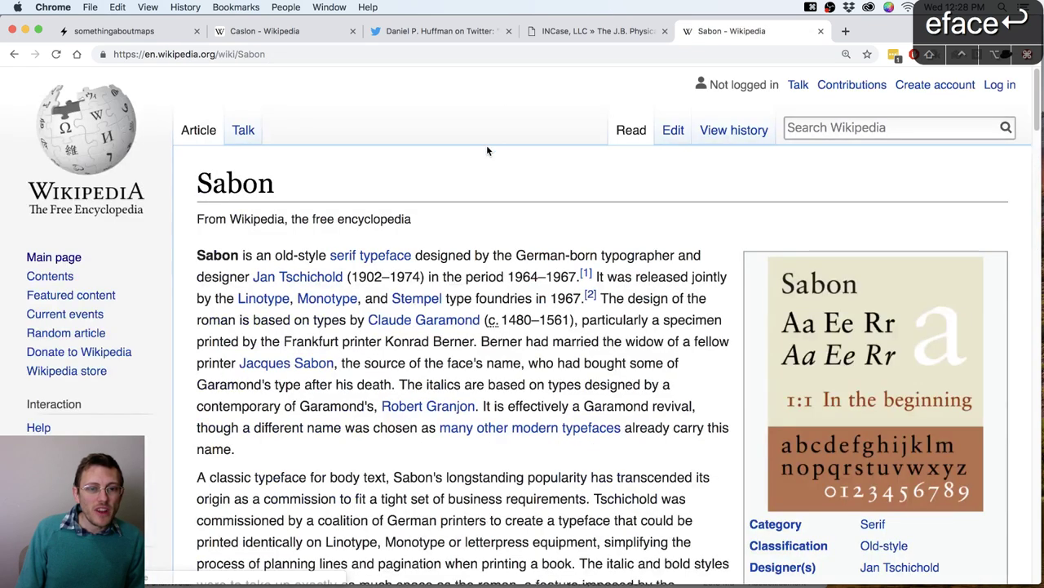
Read the Sabon article's introduction, view its type specimen image enlarged, and go back to the article
scroll(486, 151, "down", 2)
scroll(485, 151, "down", 2)
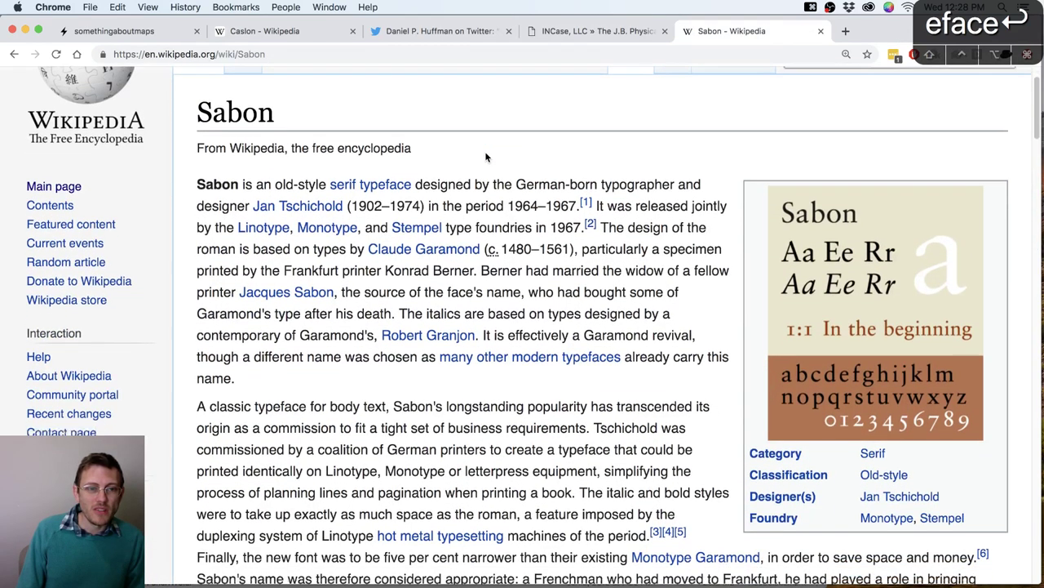
scroll(486, 153, "down", 1)
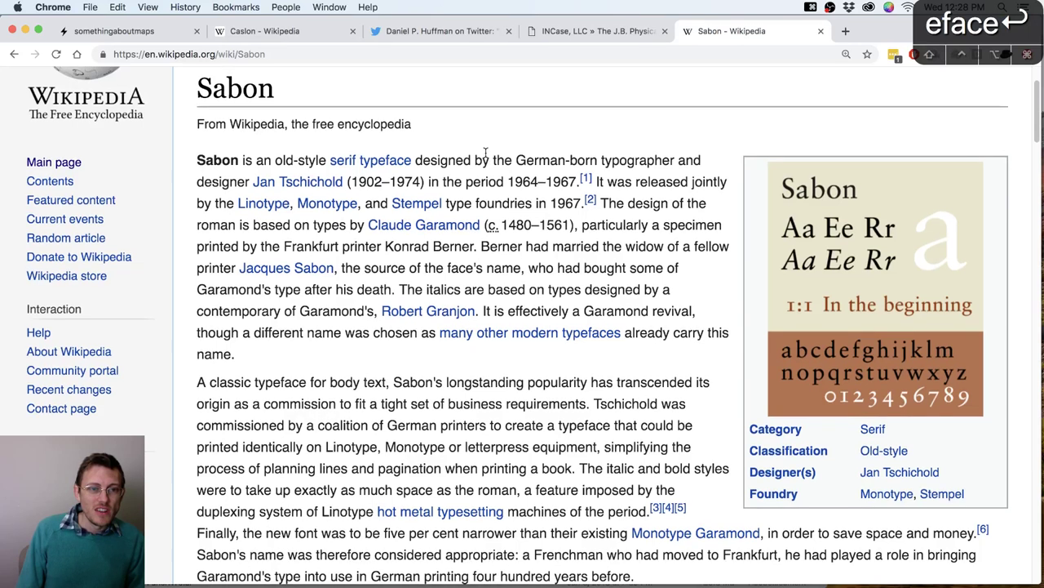
scroll(499, 157, "down", 1)
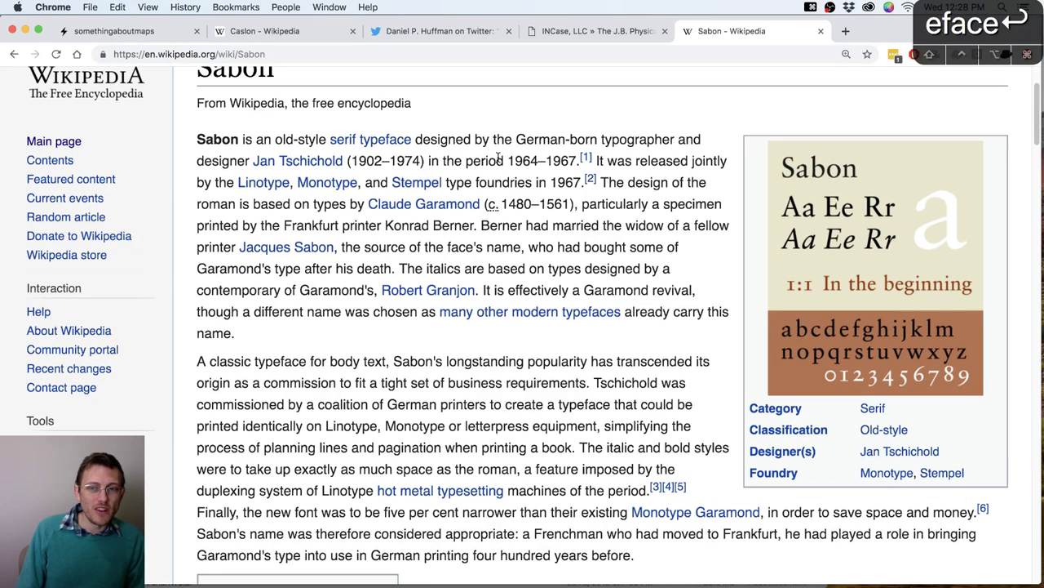
left_click(915, 220)
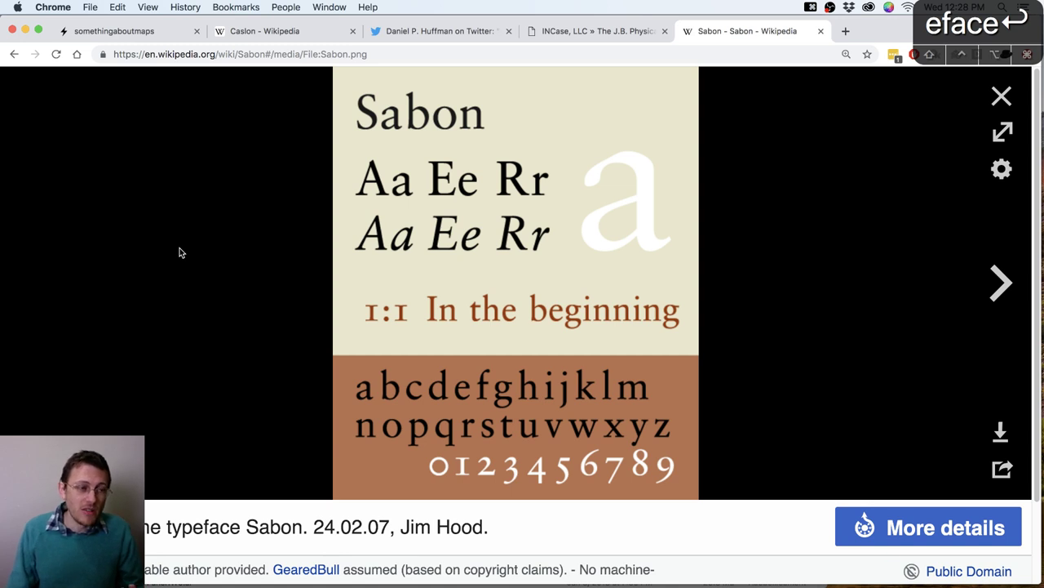
left_click(14, 55)
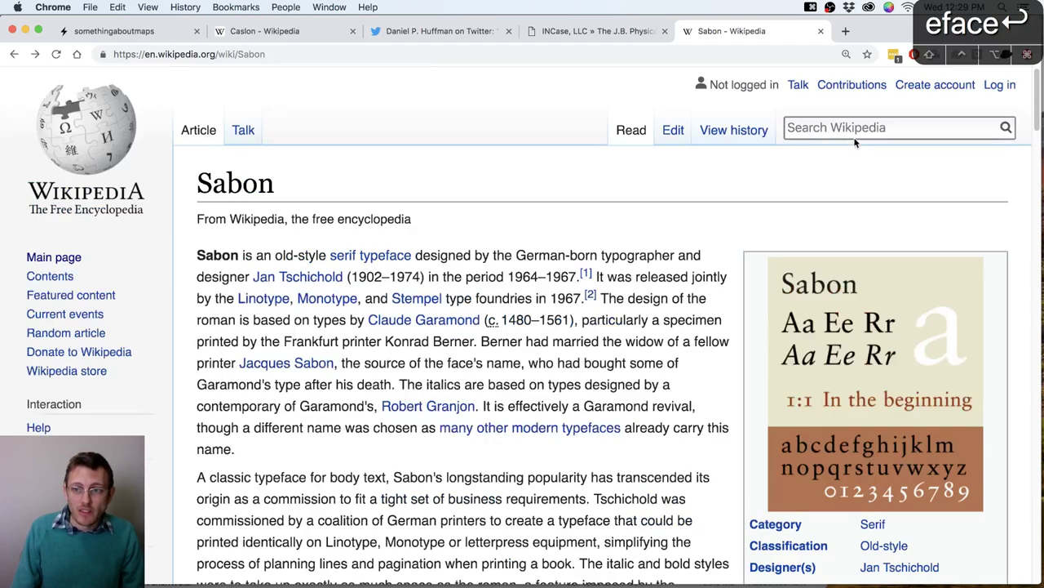
Search Wikipedia for "blackletter" and examine the article's introduction and manuscript sample
left_click(855, 131)
type("blackletter")
key("Return")
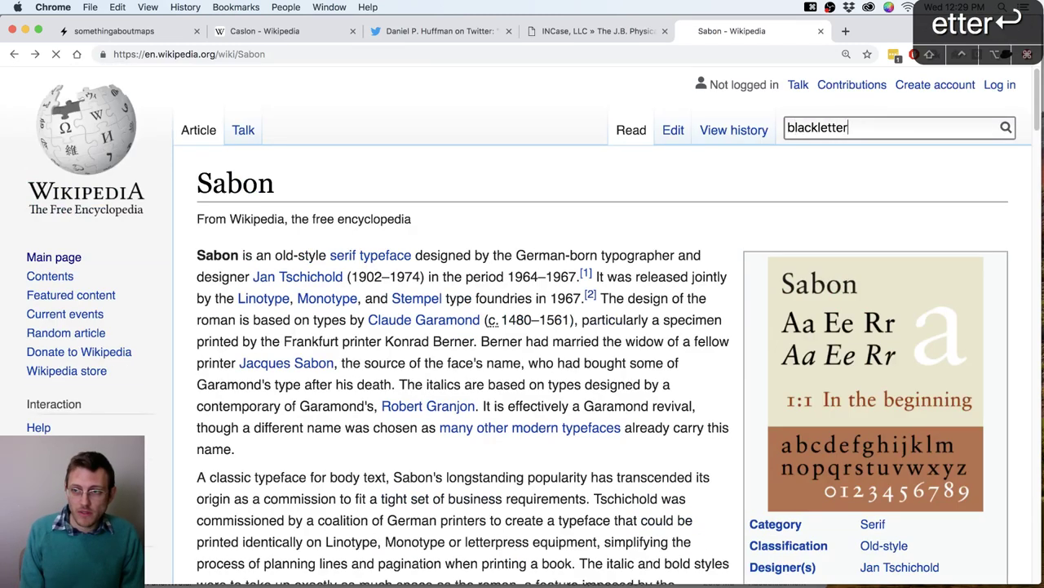
scroll(631, 343, "down", 5)
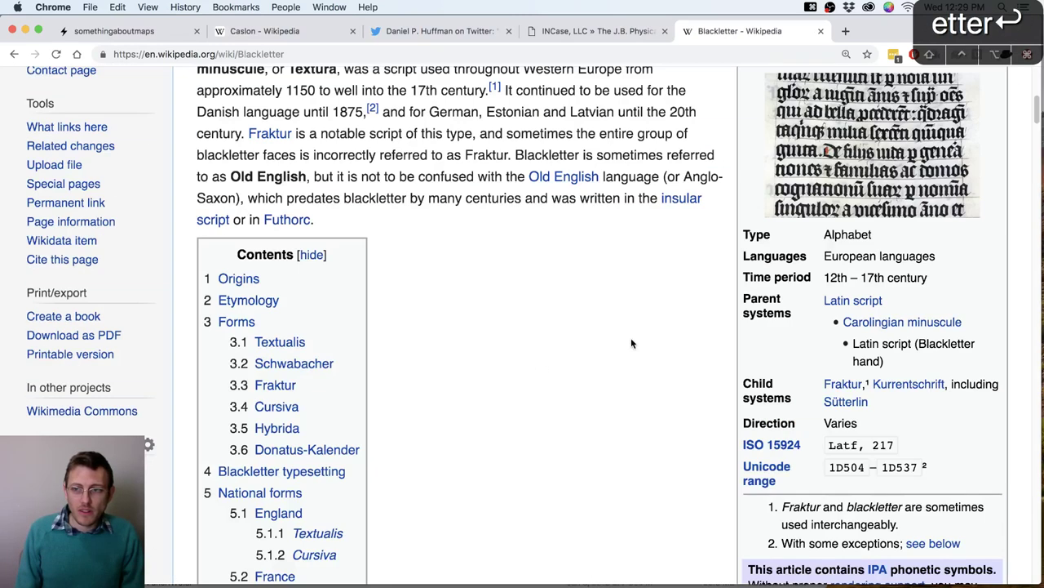
scroll(631, 342, "up", 2)
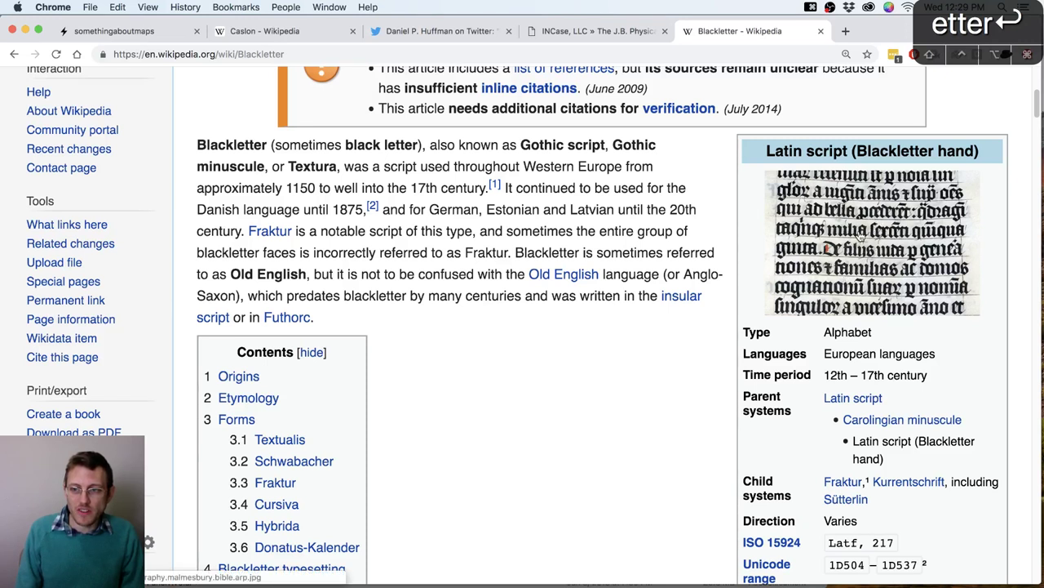
Go back to the Sabon article, highlight the passage on the origin of its roman design, and switch back to Illustrator
key("super+bracketleft")
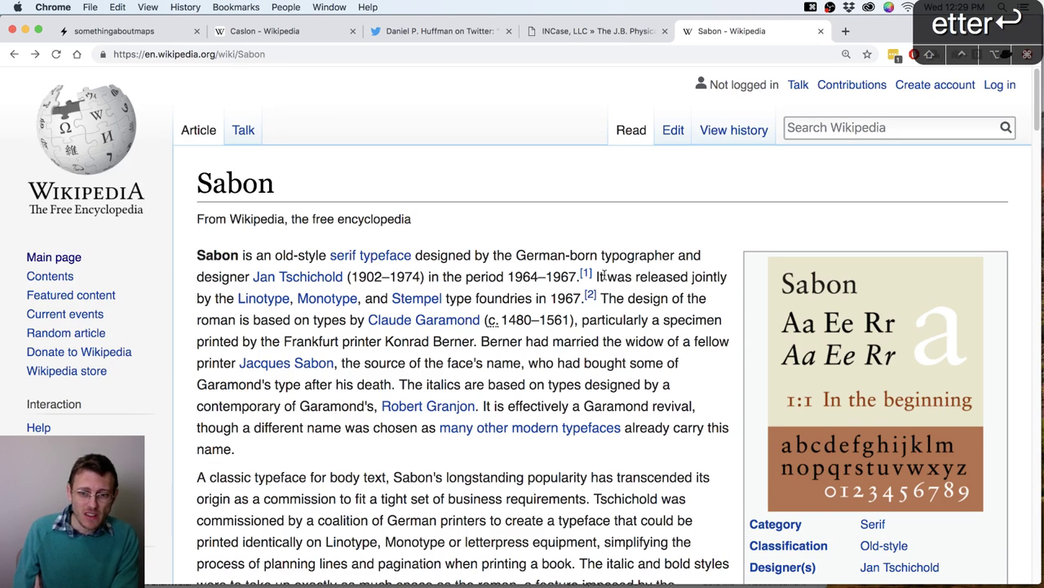
left_click_drag(601, 298, 567, 321)
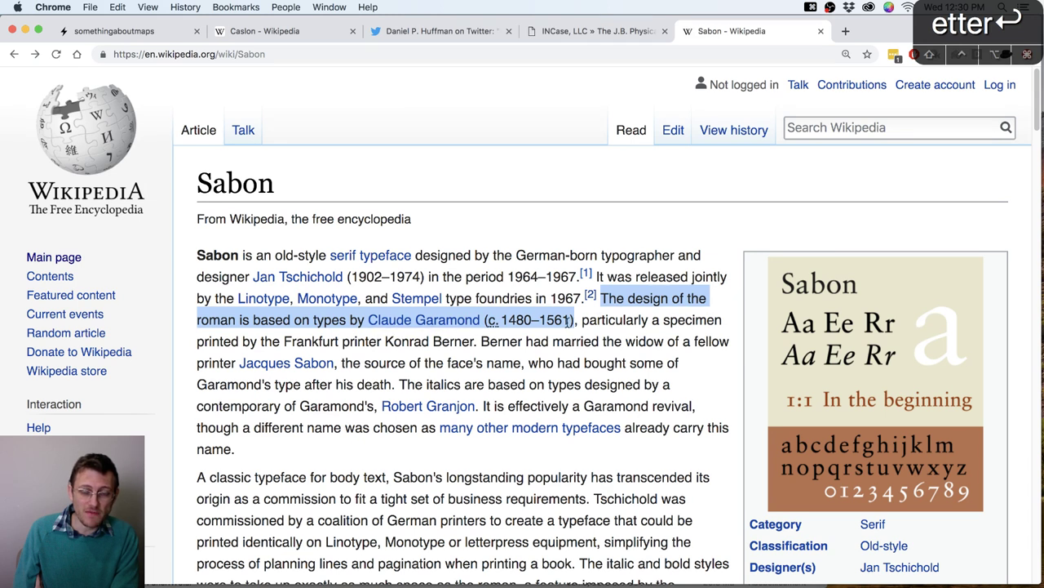
left_click(569, 320)
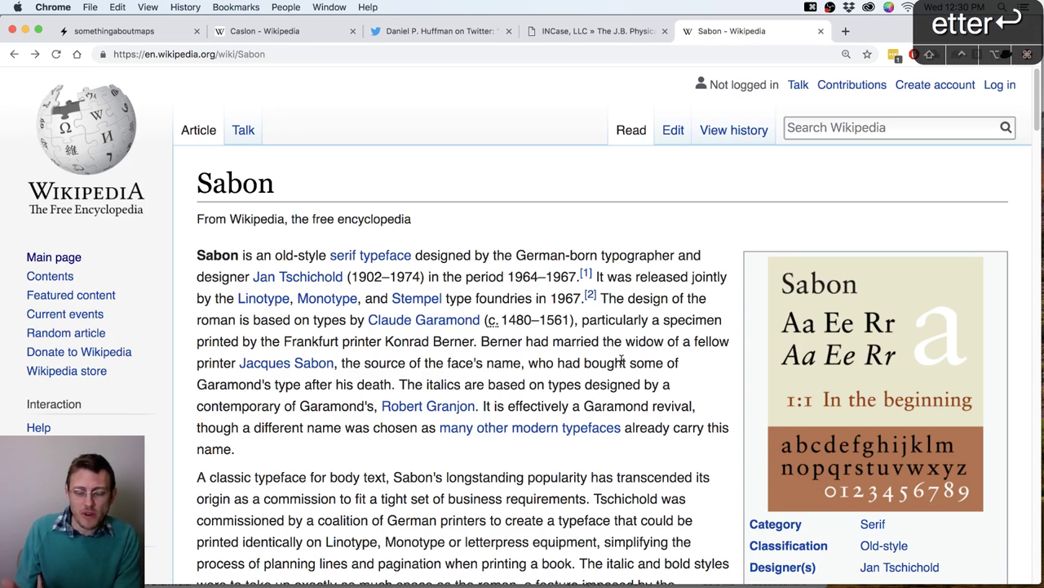
key("super+Tab")
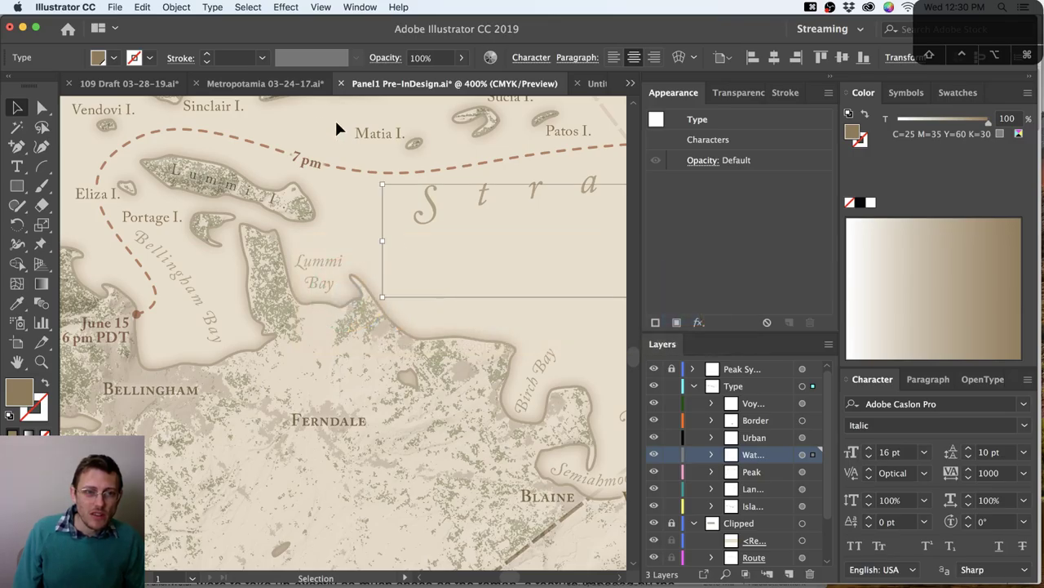
View the Metropotamia map, then switch to Chrome and open the blog from the somethingaboutmaps home page
left_click(300, 85)
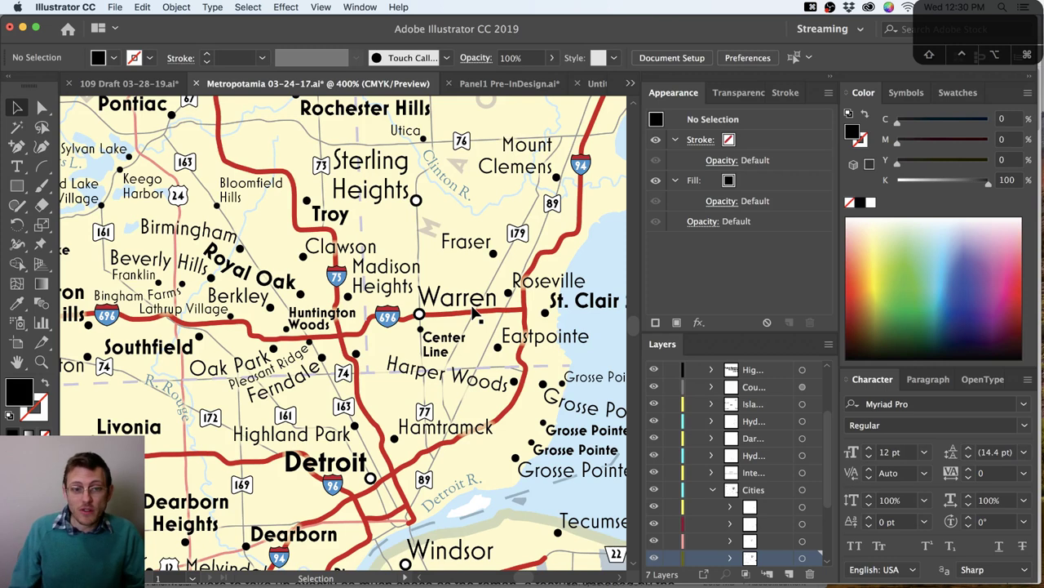
key("super+Tab")
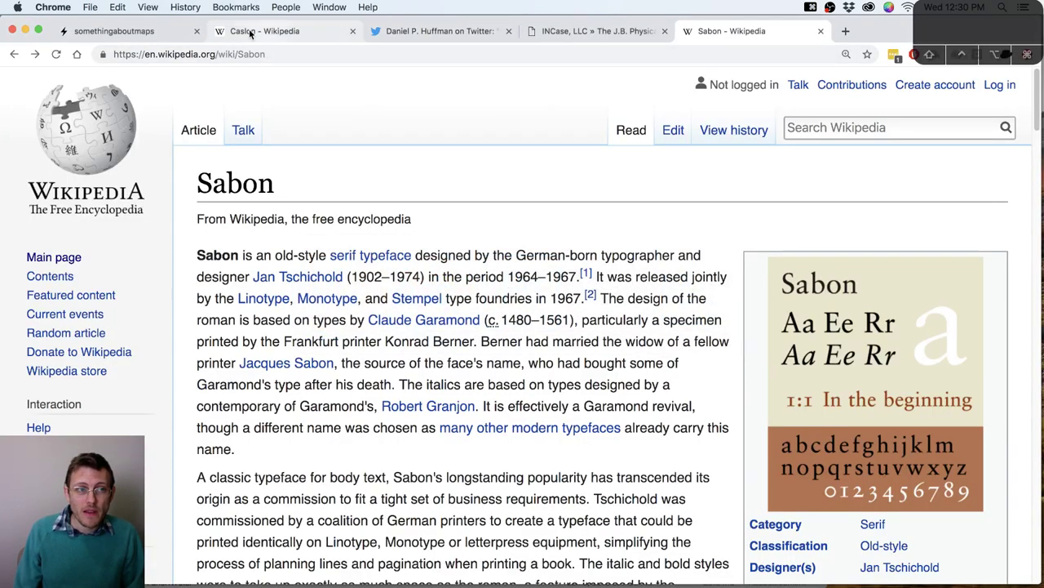
left_click(143, 33)
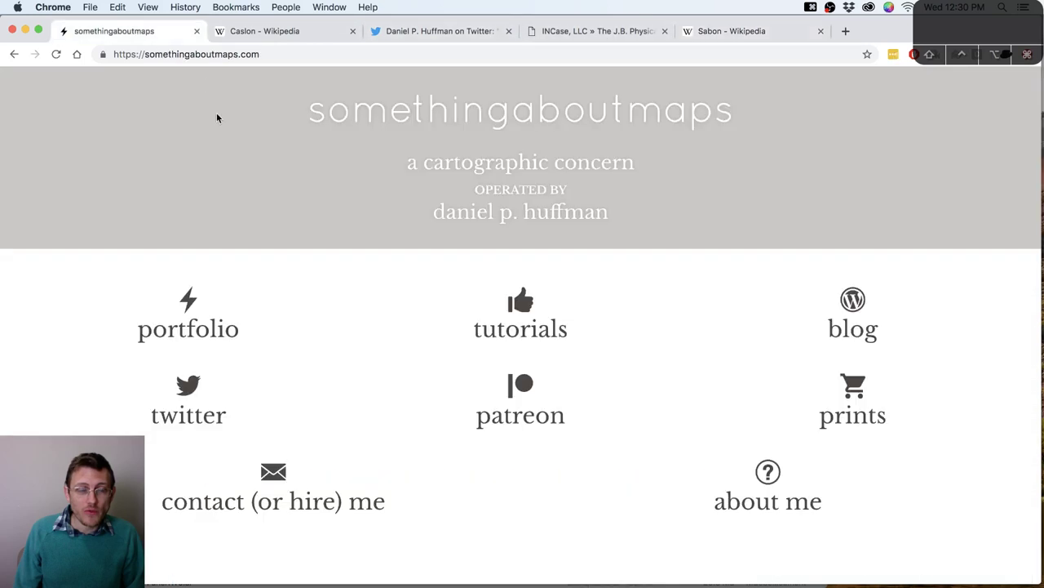
left_click(865, 318)
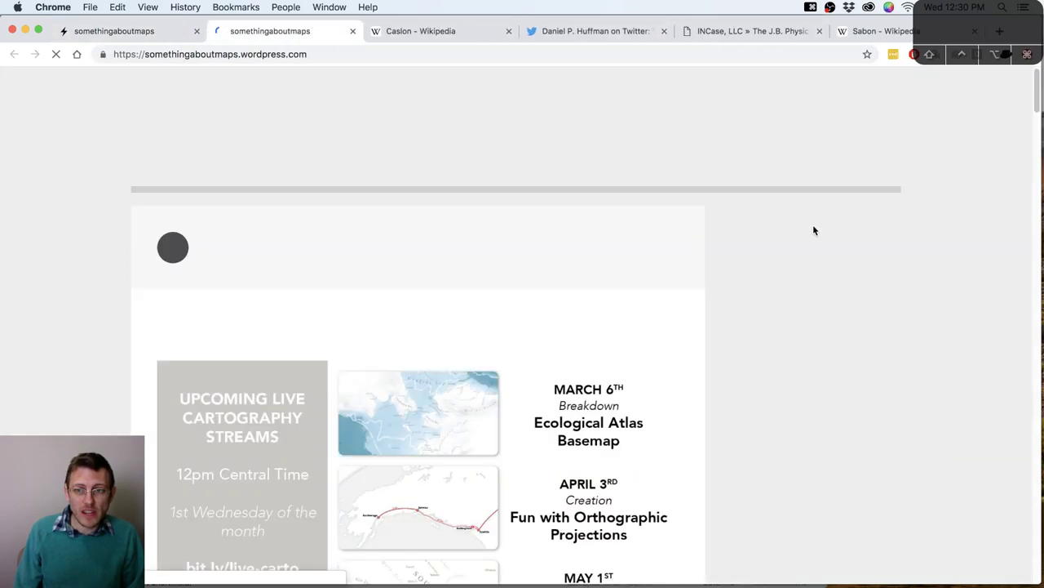
Search the blog for "typefaces", open the article "Cartographers' Preferred Typefaces", and read its Sans Serifs section
left_click(808, 270)
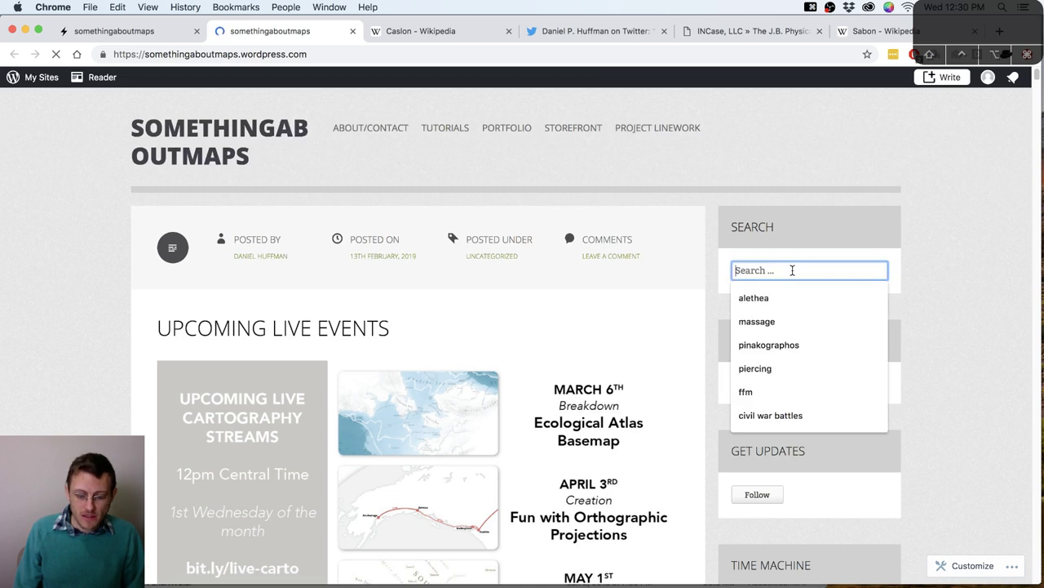
type("typefaces")
key("Return")
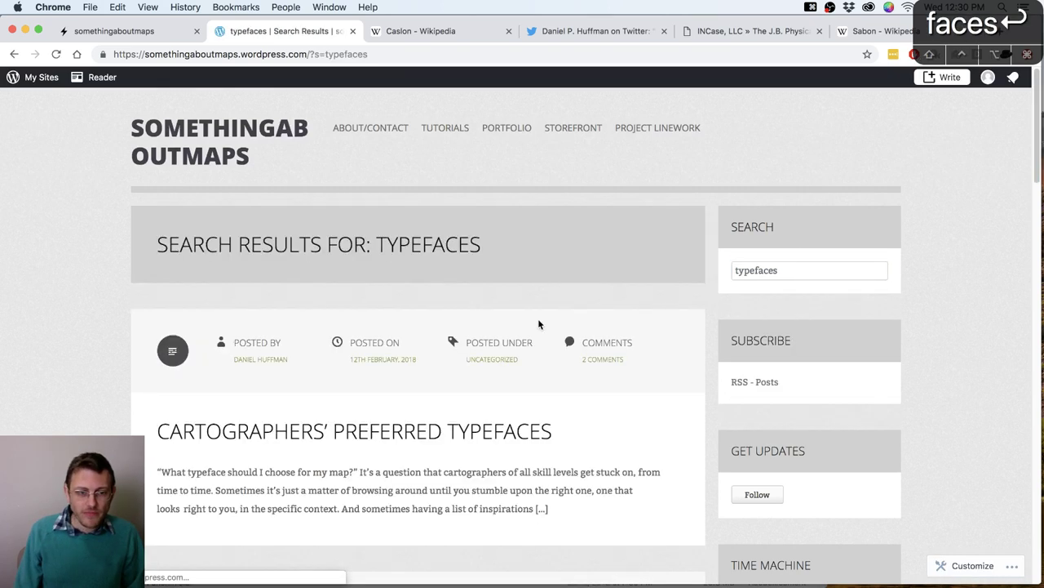
left_click(479, 437)
scroll(562, 380, "down", 10)
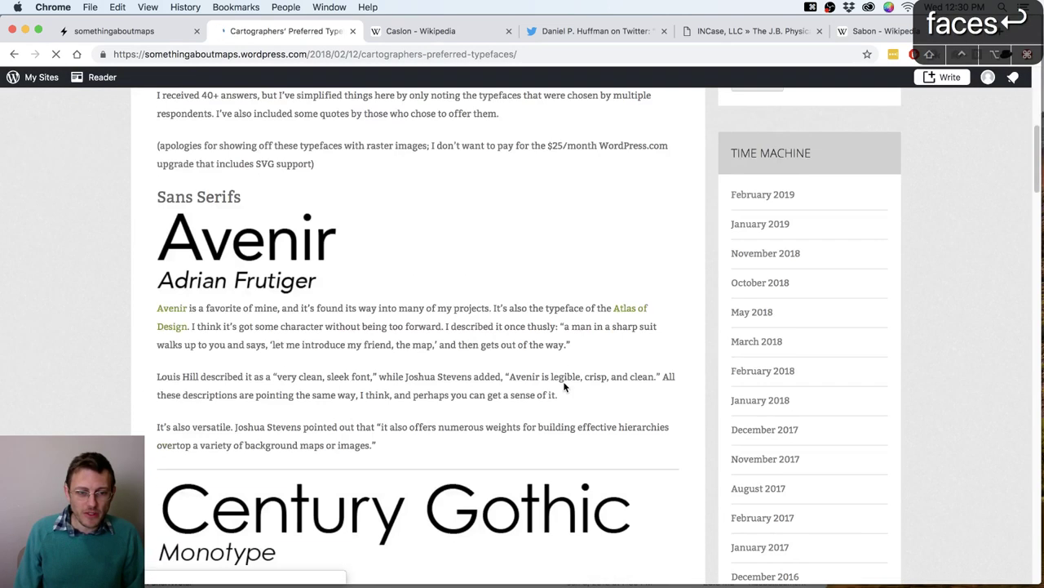
scroll(564, 387, "down", 1)
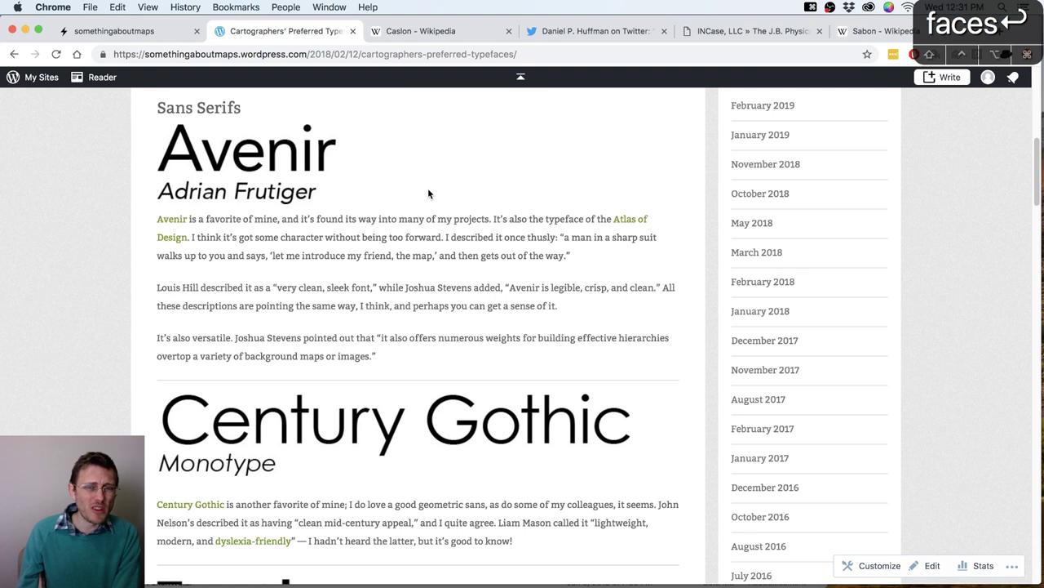
Compare the Caslon and Sabon Wikipedia articles and their type specimens
left_click(424, 35)
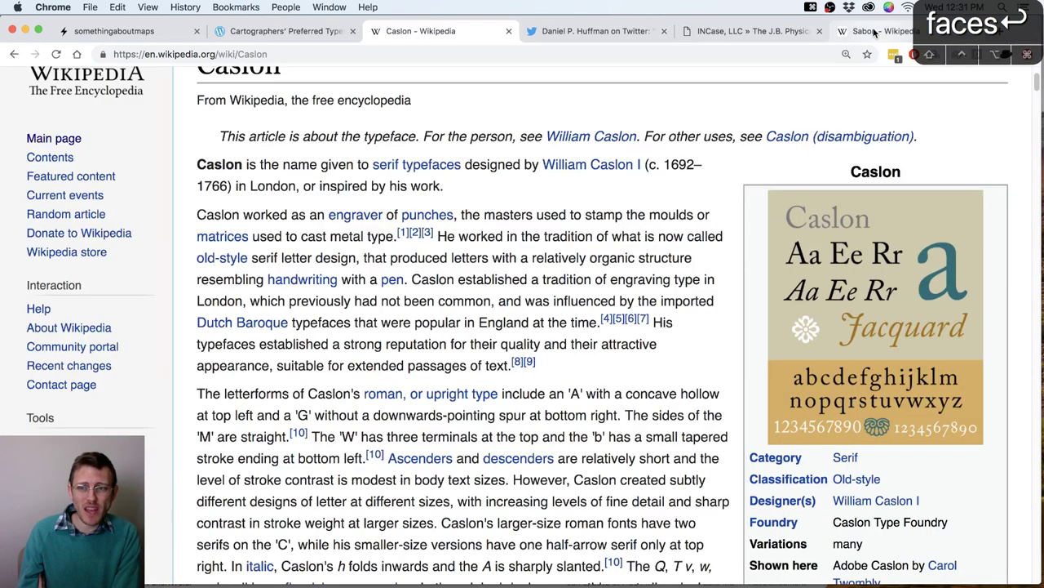
left_click(874, 33)
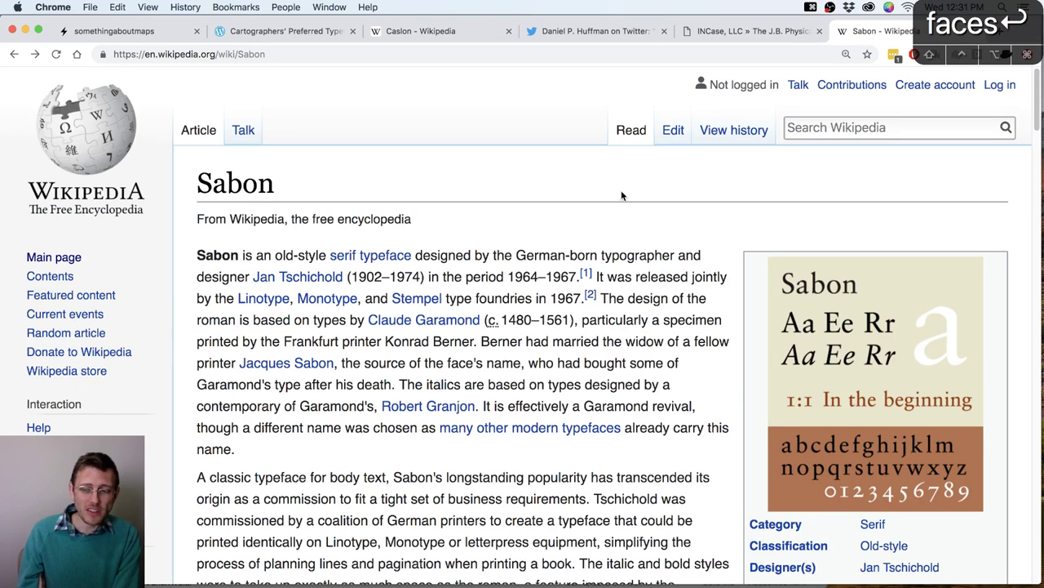
scroll(621, 194, "down", 3)
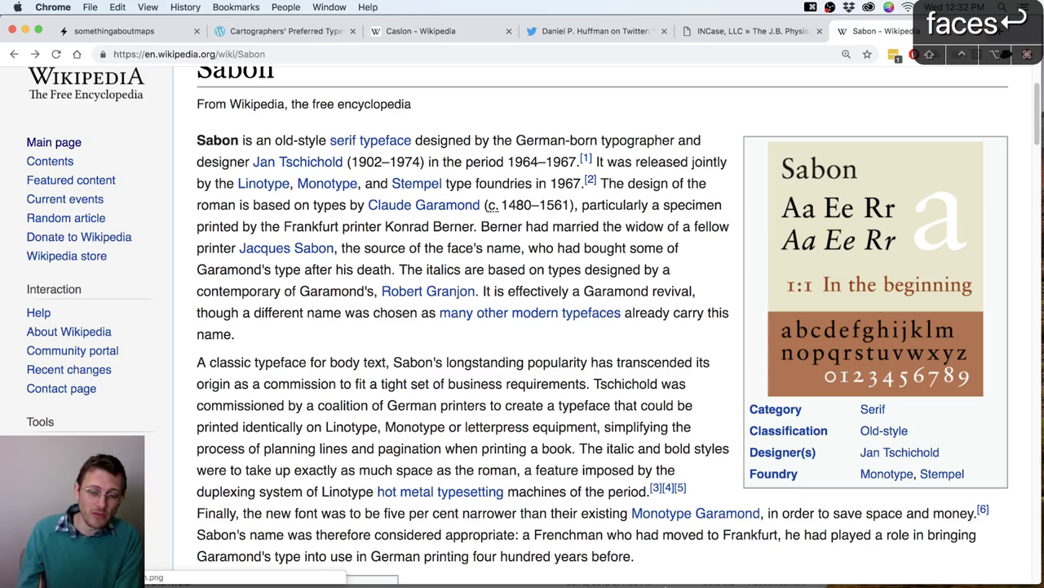
Switch to Illustrator, return to the Panel1 Pre-InDesign map, and set the Ferndale label's typeface to High Tower Text
mouse_move(644, 578)
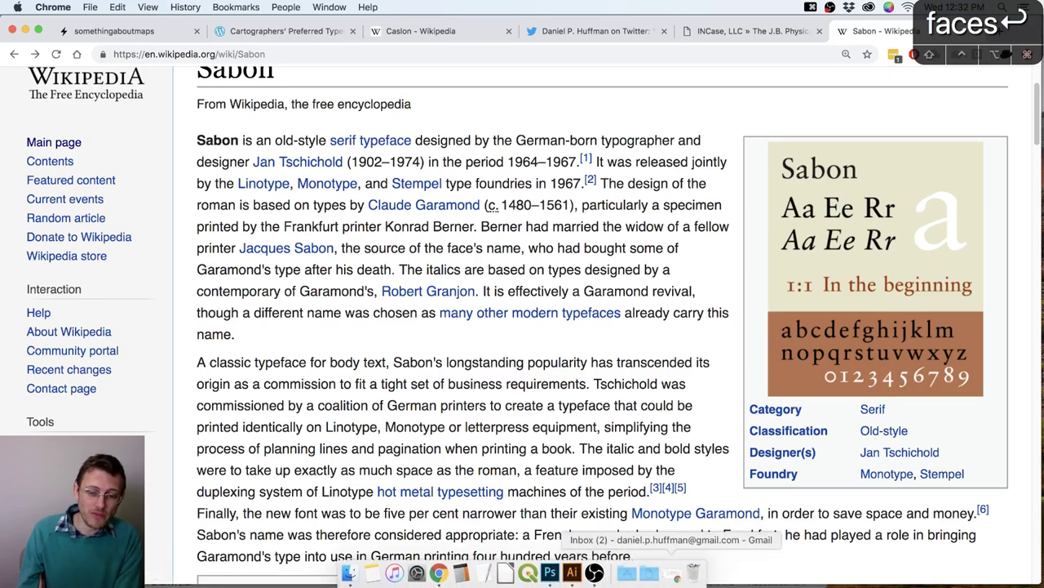
left_click(569, 574)
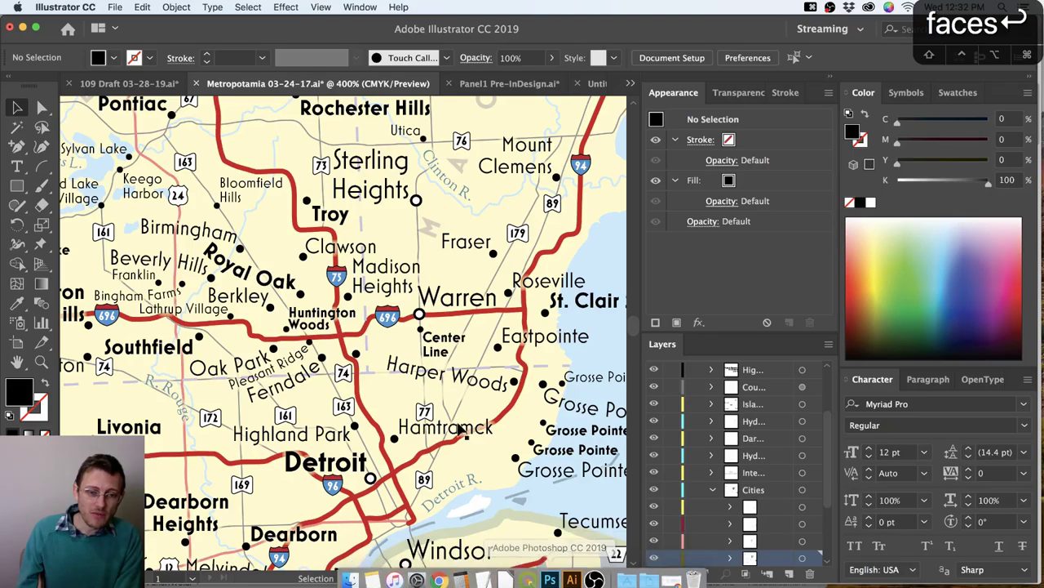
left_click(534, 90)
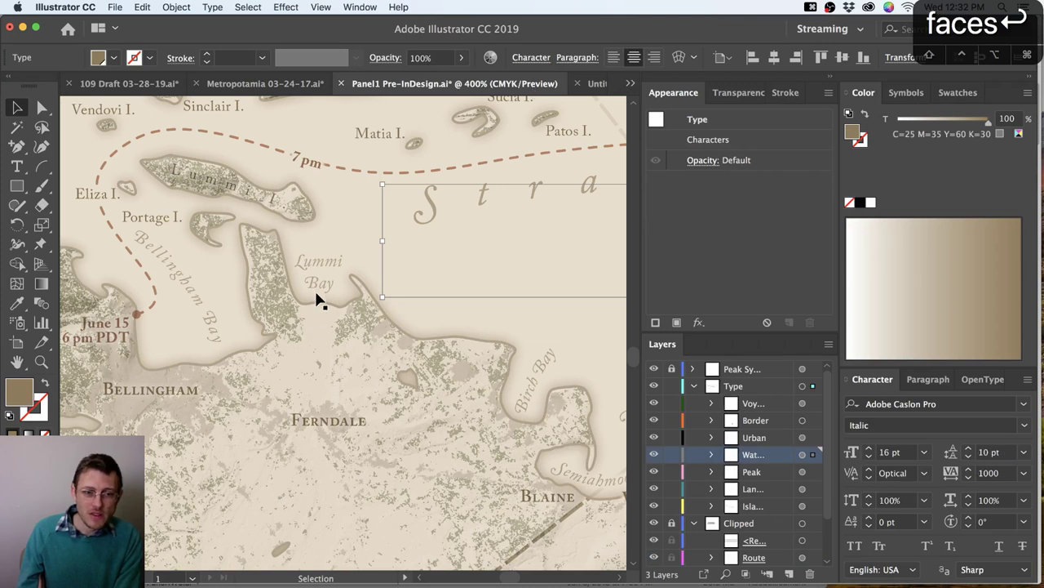
left_click(356, 420)
key("super+alt+shift+m")
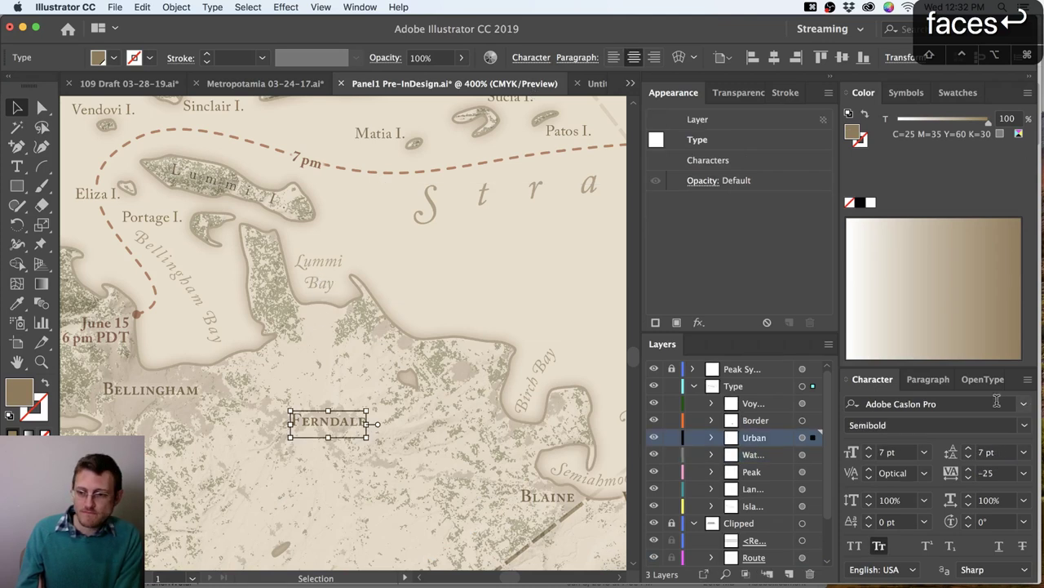
type("high")
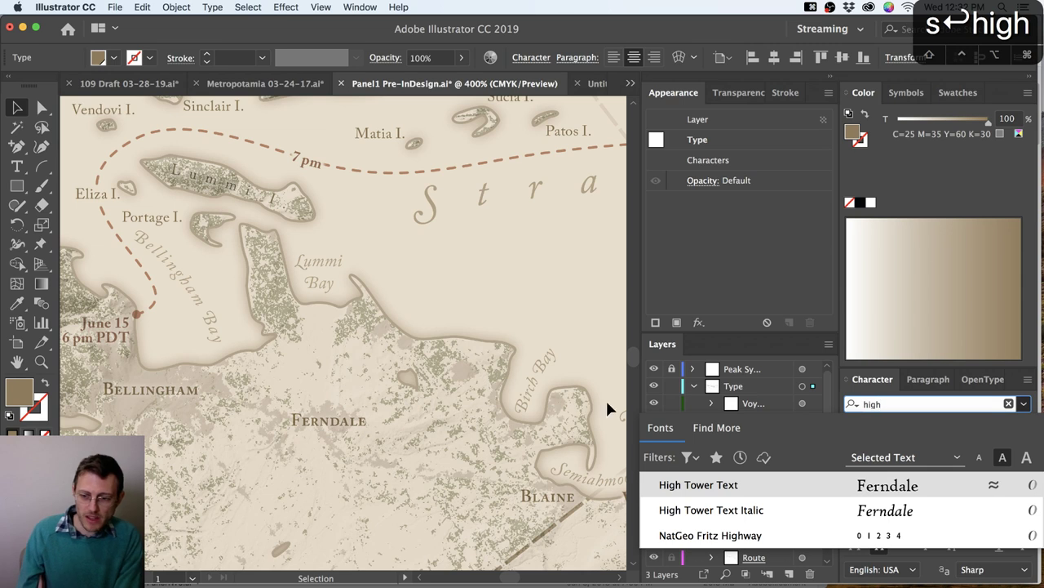
left_click(664, 487)
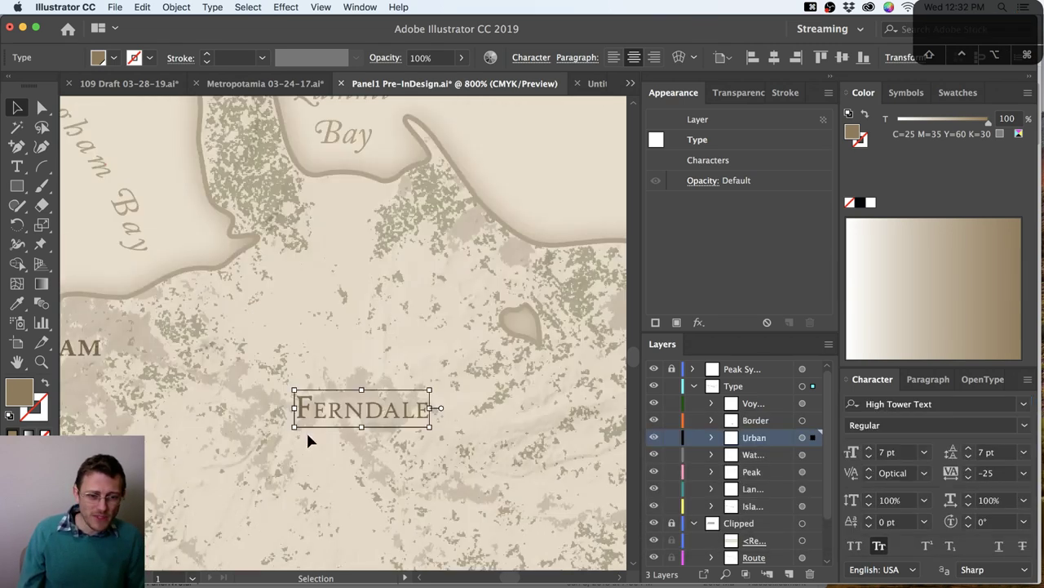
Turn off small caps on the Ferndale label and deselect it to inspect the lettering
scroll(296, 430, "up", 2)
left_click(879, 546)
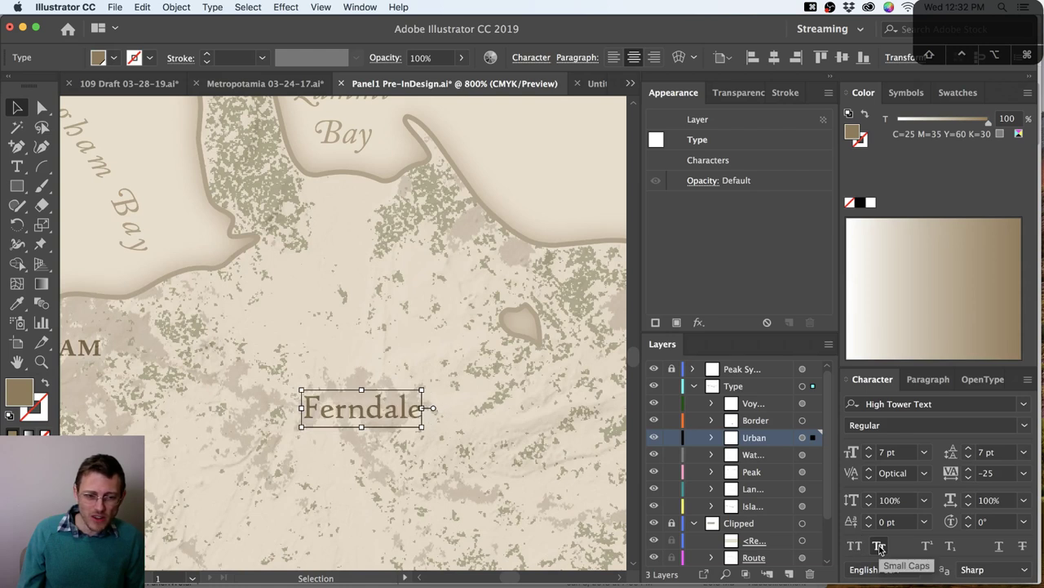
left_click(524, 460)
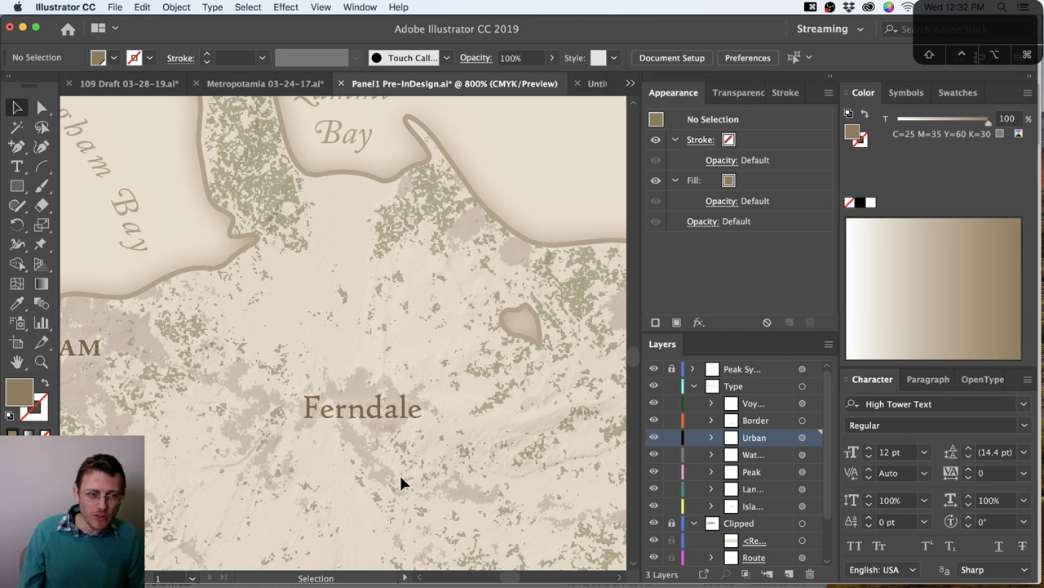
scroll(388, 481, "down", 1)
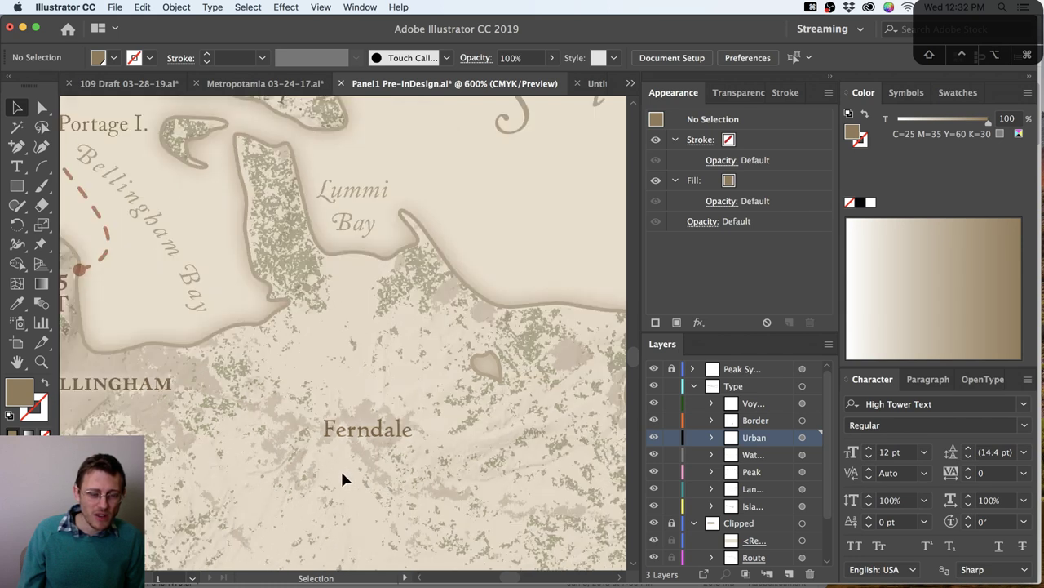
Try an Italic copy of the Ferndale label just above the original, and delete that copy
left_click_drag(356, 447, 370, 372)
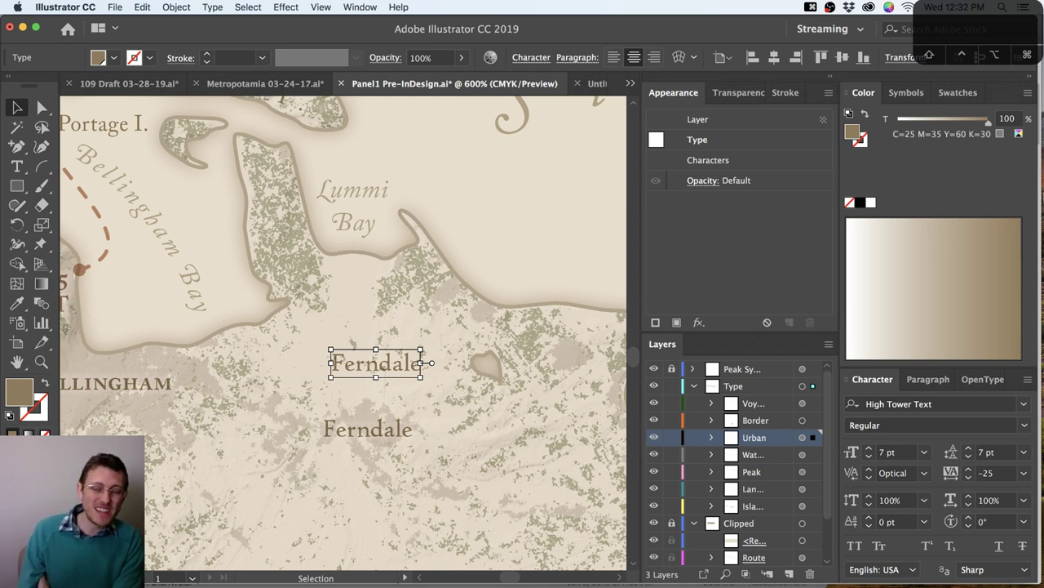
left_click(1024, 430)
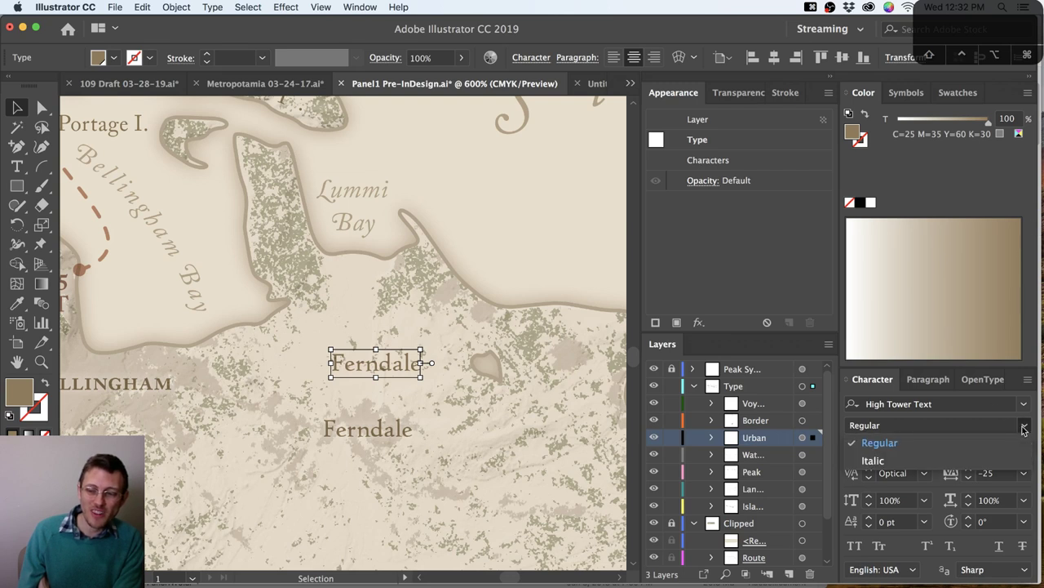
left_click(994, 462)
left_click(530, 364)
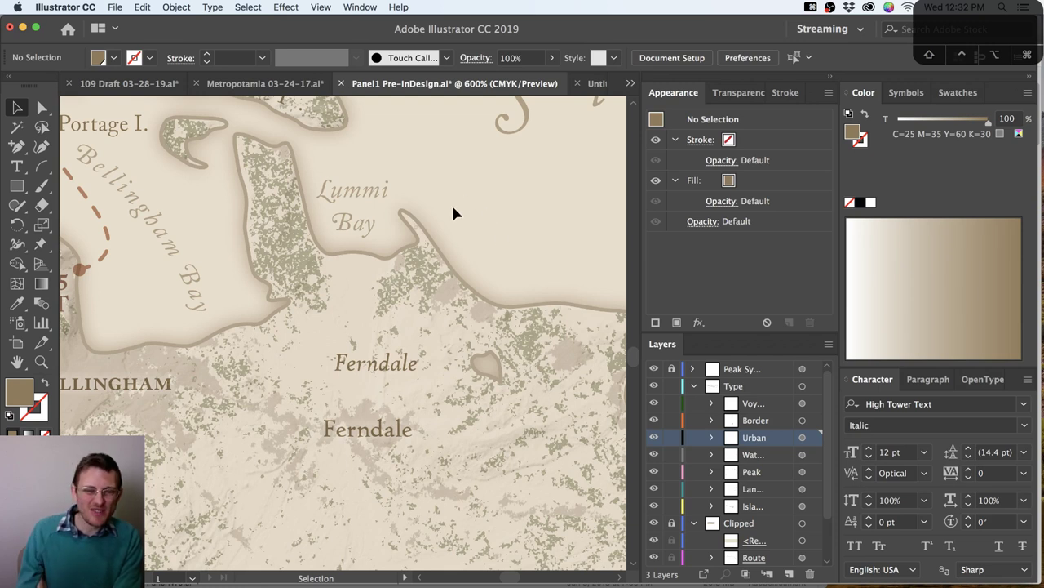
left_click(386, 372)
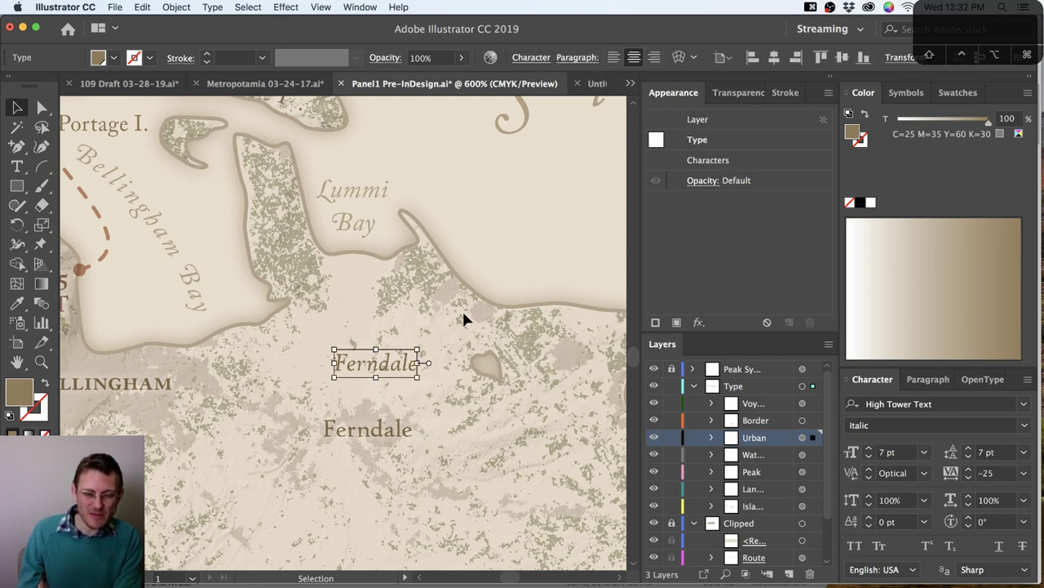
key("BackSpace")
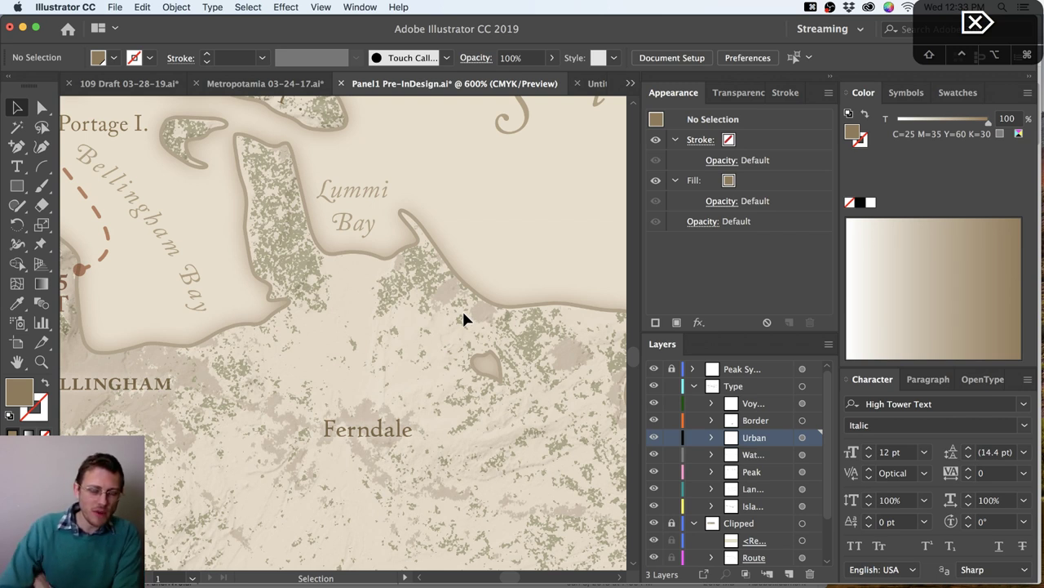
Change the Ferndale label's typeface to Avenir and deselect it
left_click(405, 430)
left_click(1025, 405)
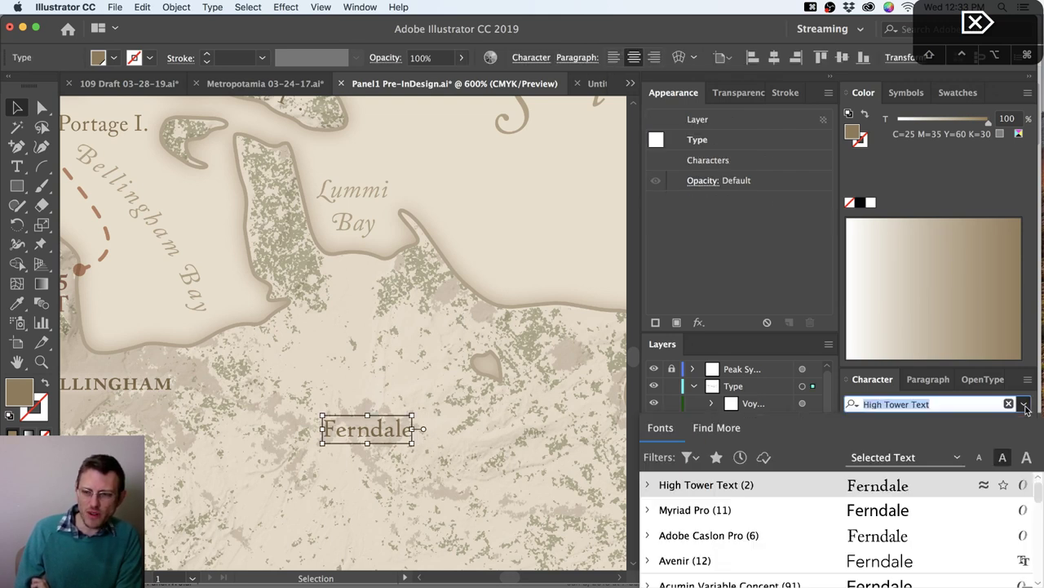
left_click(685, 560)
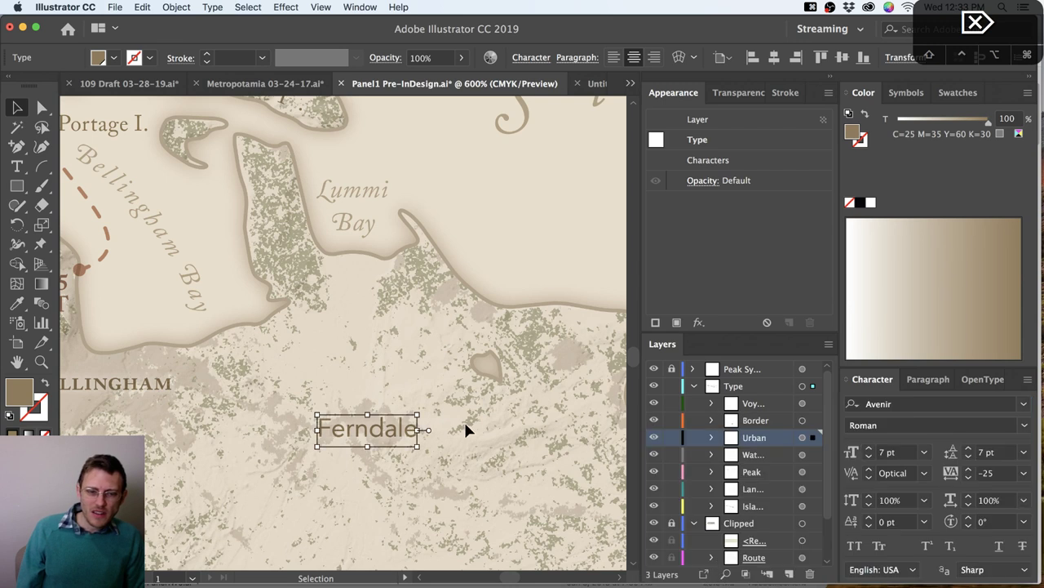
left_click(465, 425)
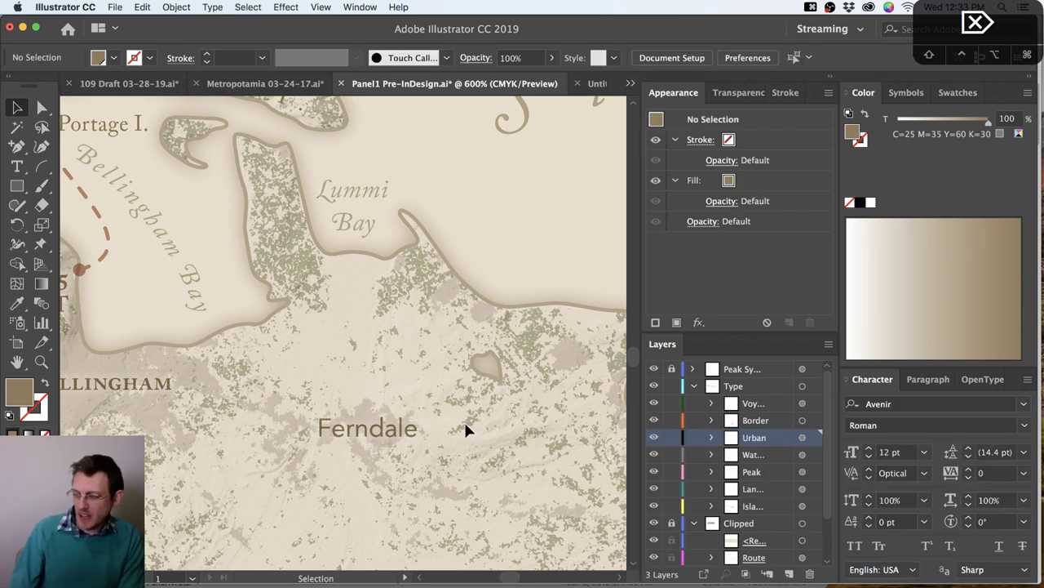
Set the Ferndale label's font style to Book Oblique and deselect it
left_click(405, 432)
left_click(1027, 429)
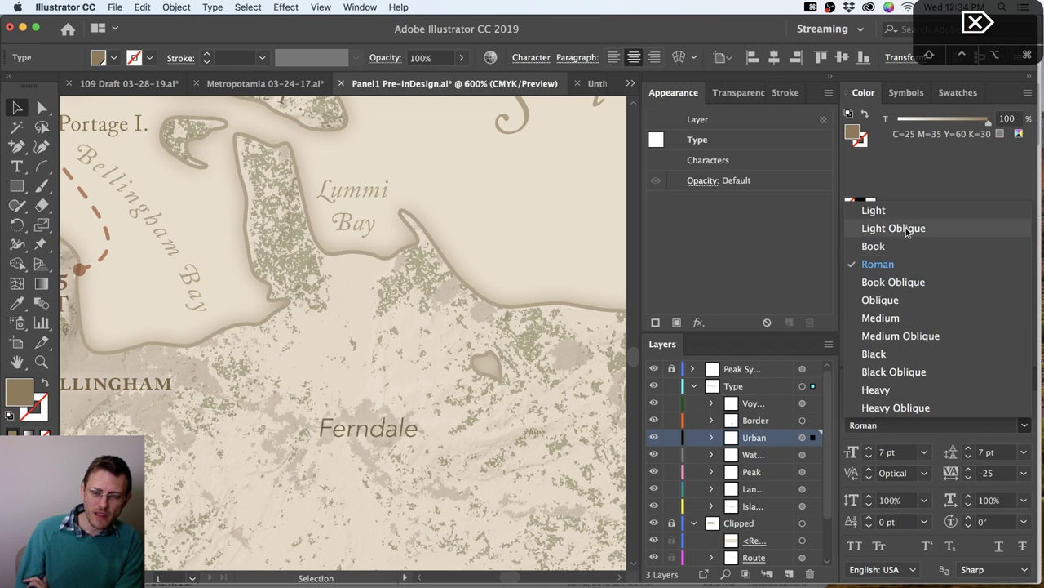
left_click(915, 282)
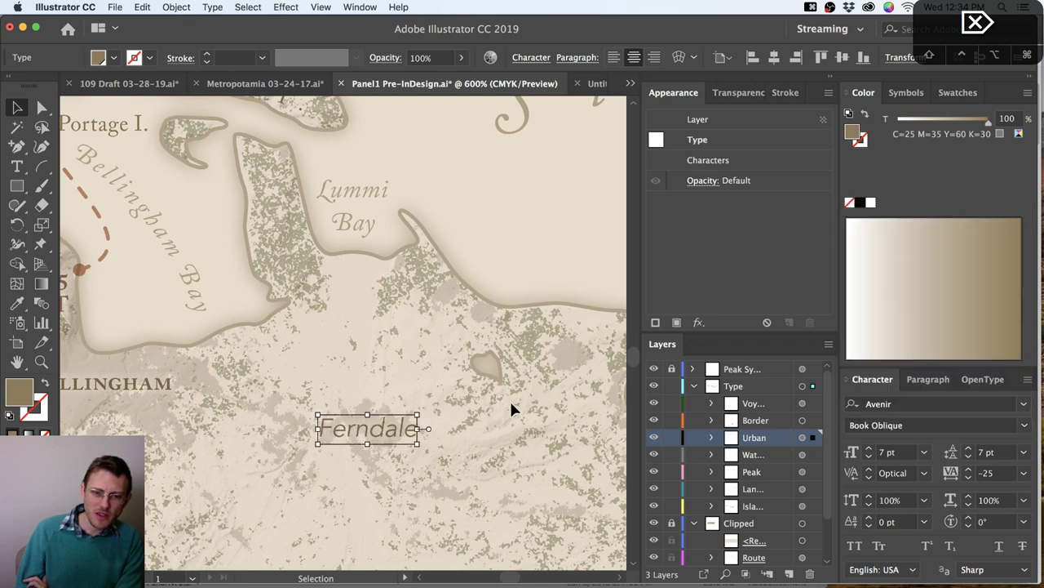
left_click(509, 398)
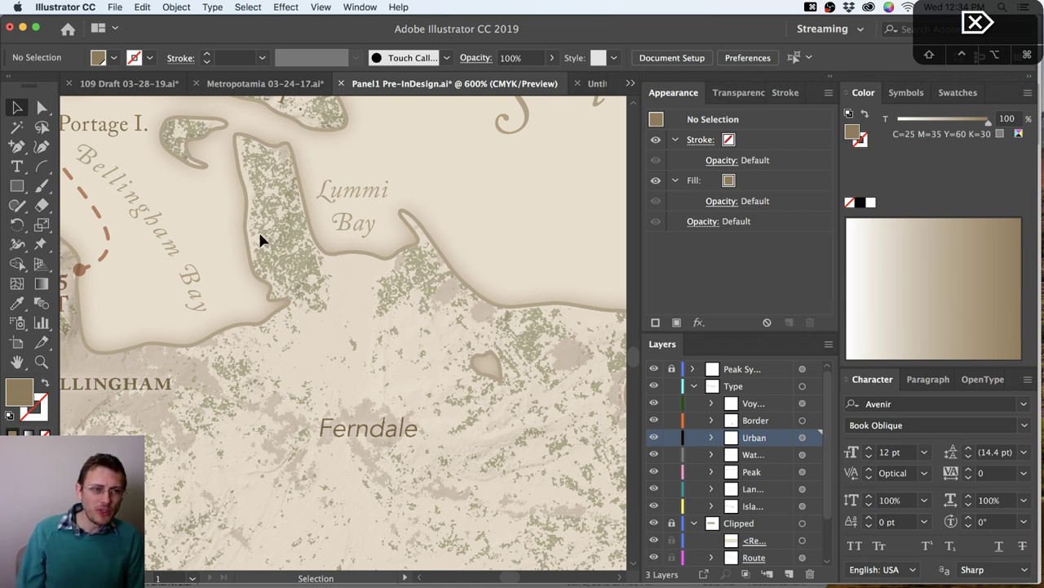
Duplicate the Ferndale label just beside the original, set the copy's font style to Book, and deselect it
scroll(266, 233, "up", 3)
scroll(266, 234, "left", 5)
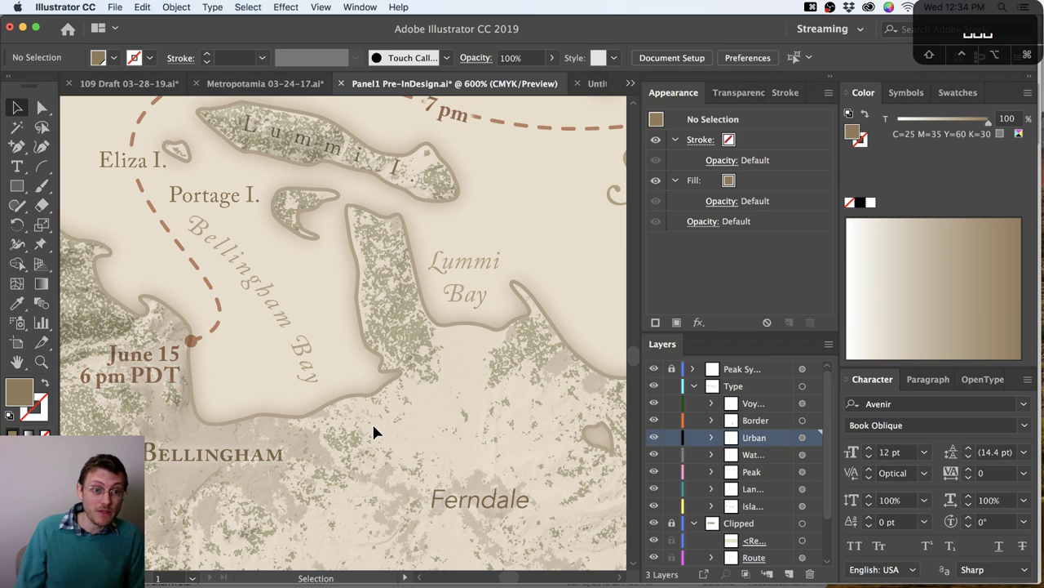
scroll(532, 422, "down", 2)
scroll(531, 422, "right", 1)
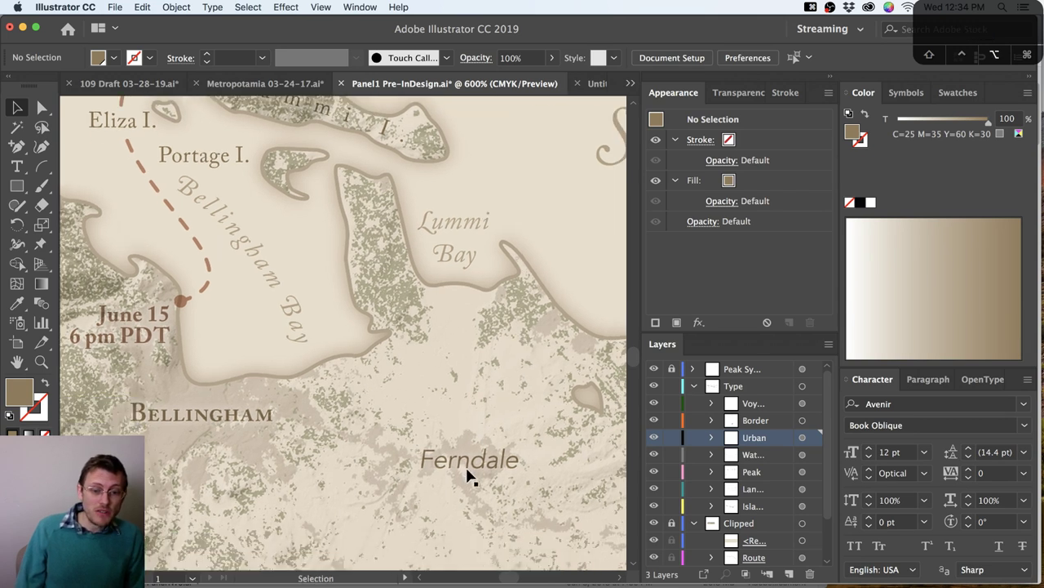
left_click_drag(371, 471, 354, 467)
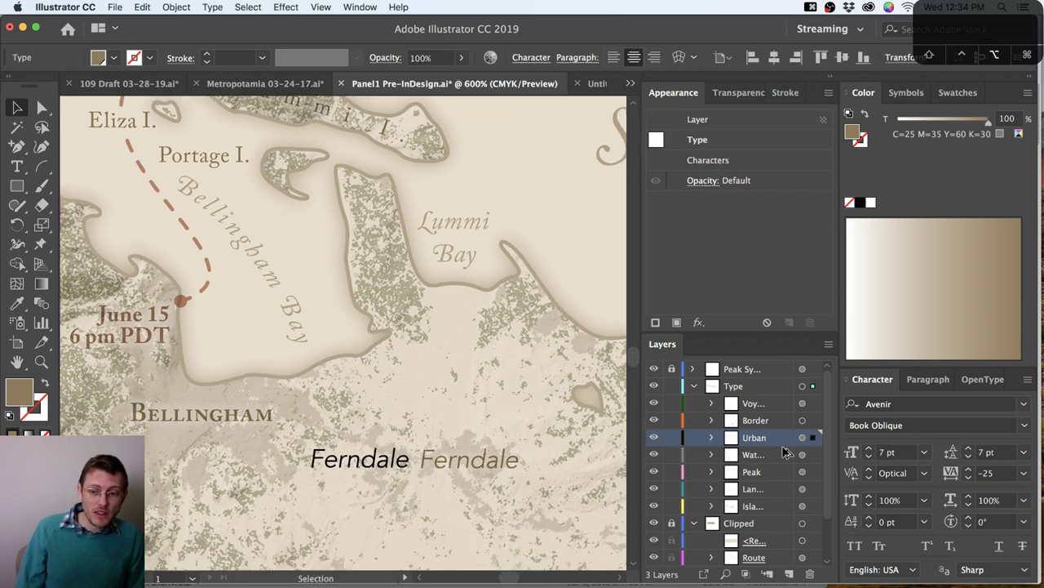
left_click(1024, 425)
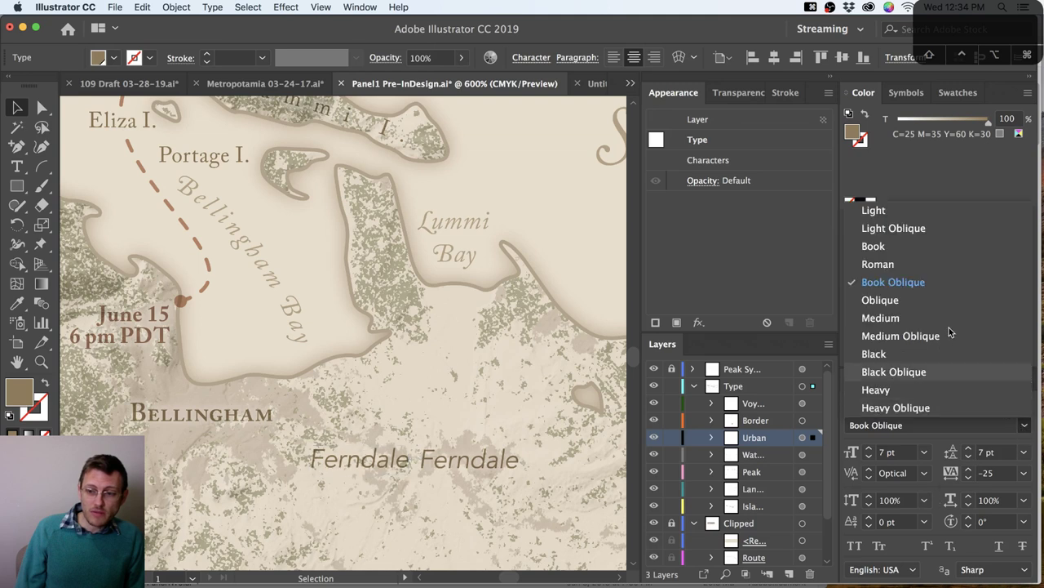
left_click(910, 246)
left_click(477, 493)
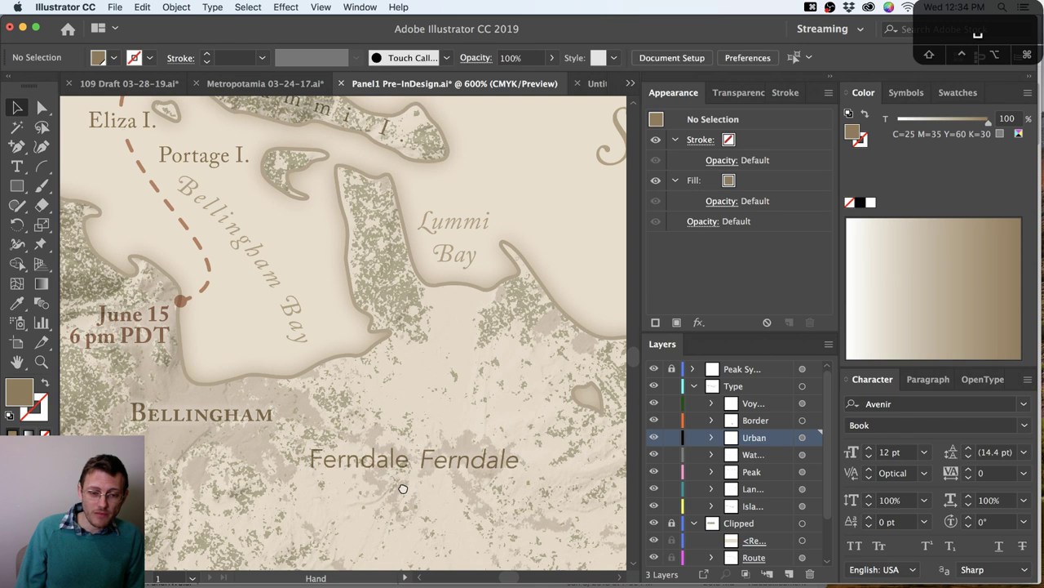
Move the Book Oblique Ferndale label into the open water below the strait's large S, rotate it to run steeply downward, and deselect it
scroll(400, 498, "right", 5)
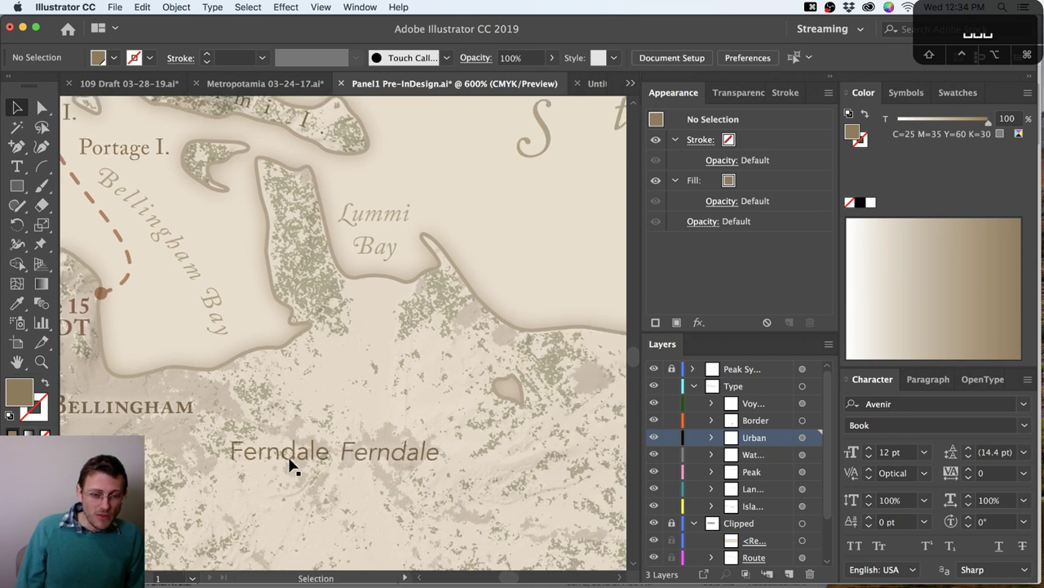
left_click(383, 461)
key("super+shift+b")
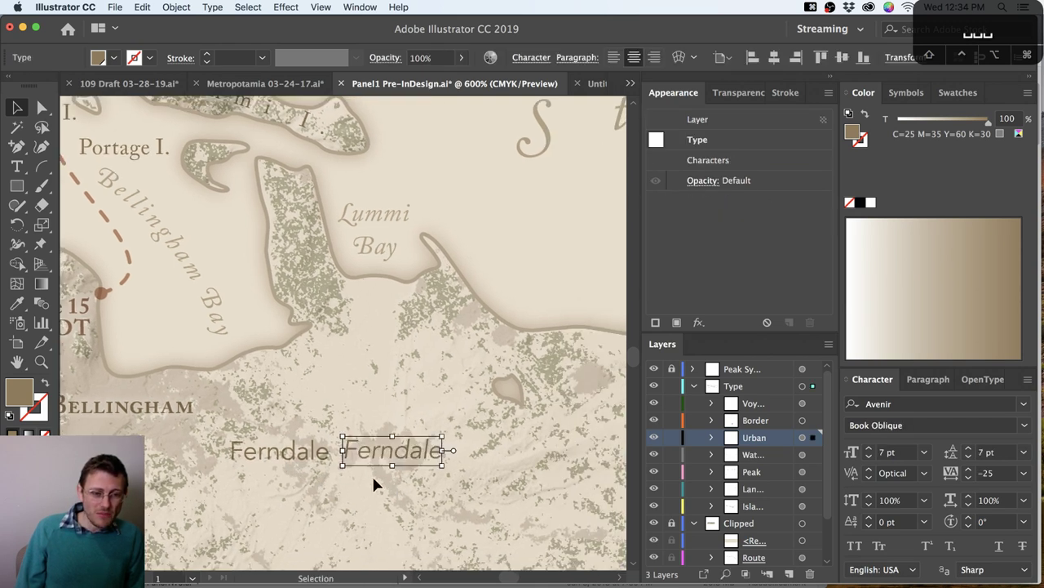
left_click_drag(390, 455, 545, 216)
key("r")
left_click_drag(588, 245, 539, 275)
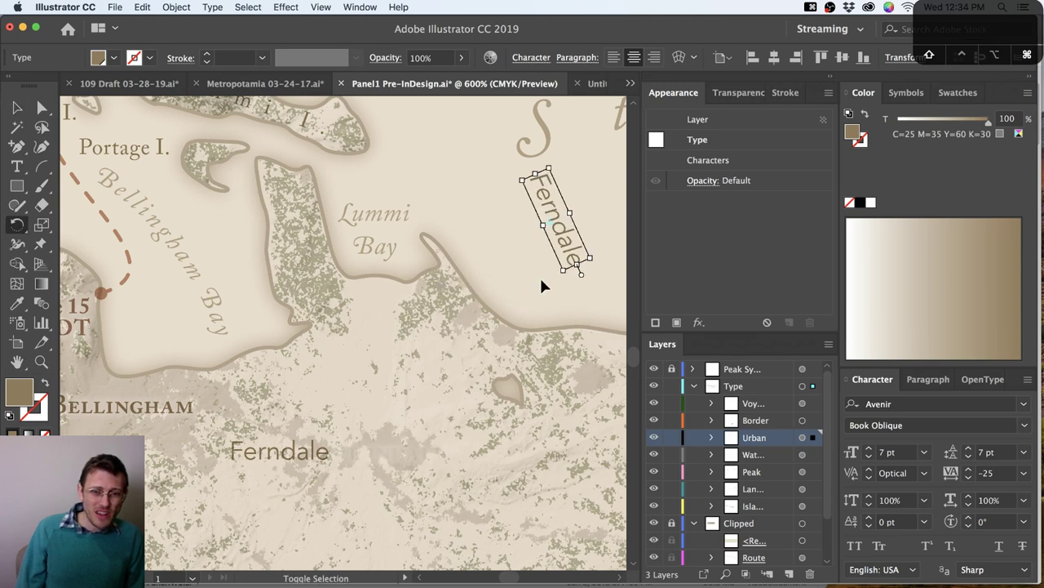
left_click(540, 275, "super")
key("v")
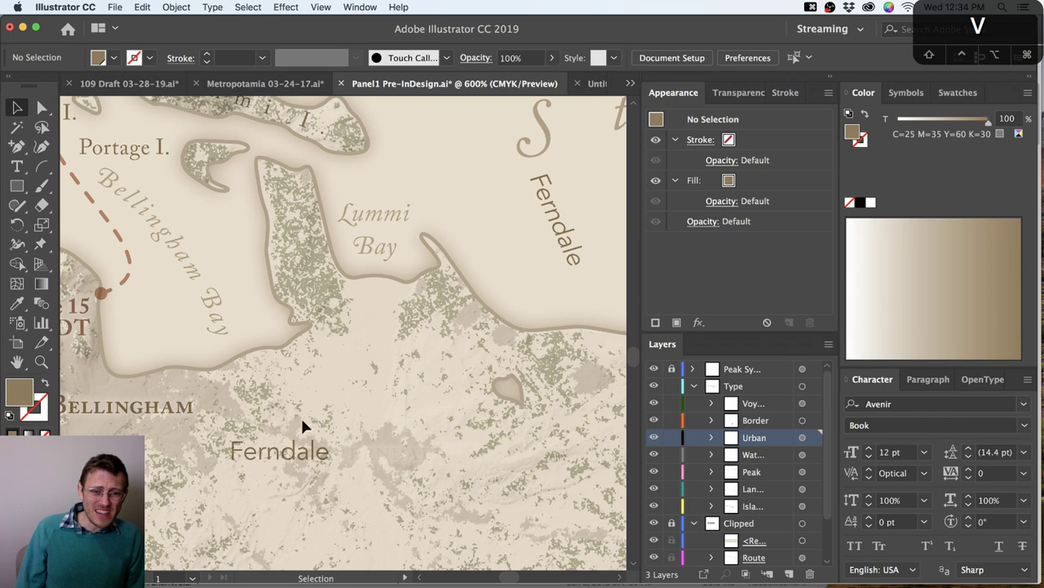
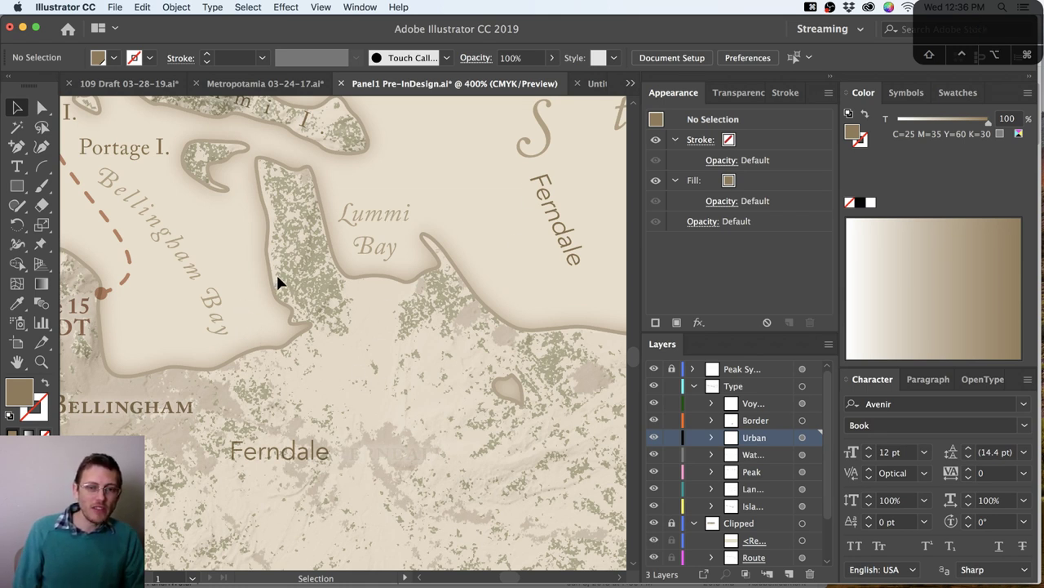
Select the Lummi Bay water label to check its typeface and style against the rotated Ferndale label
scroll(343, 371, "up", 5)
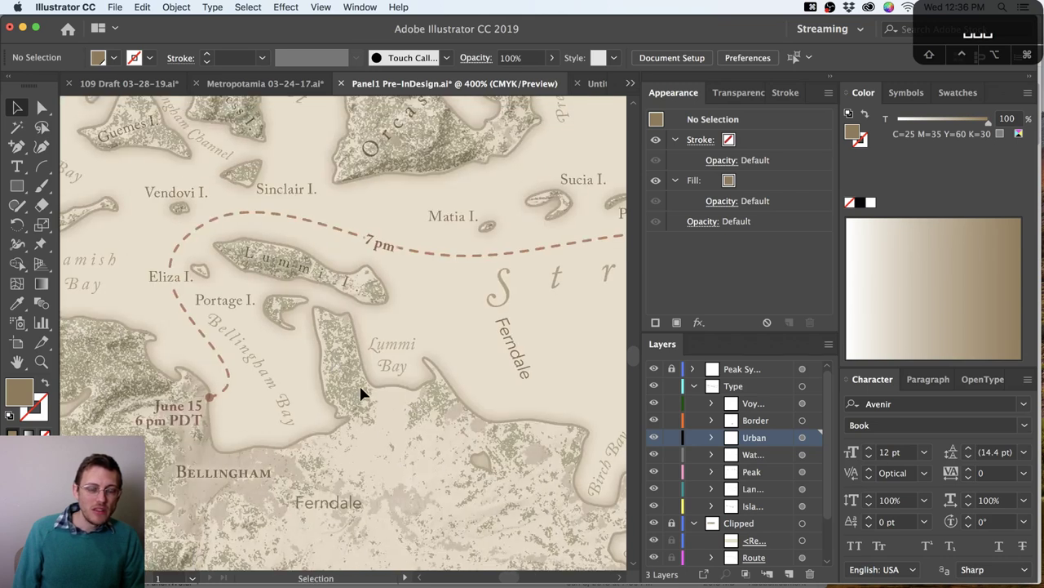
left_click(392, 344)
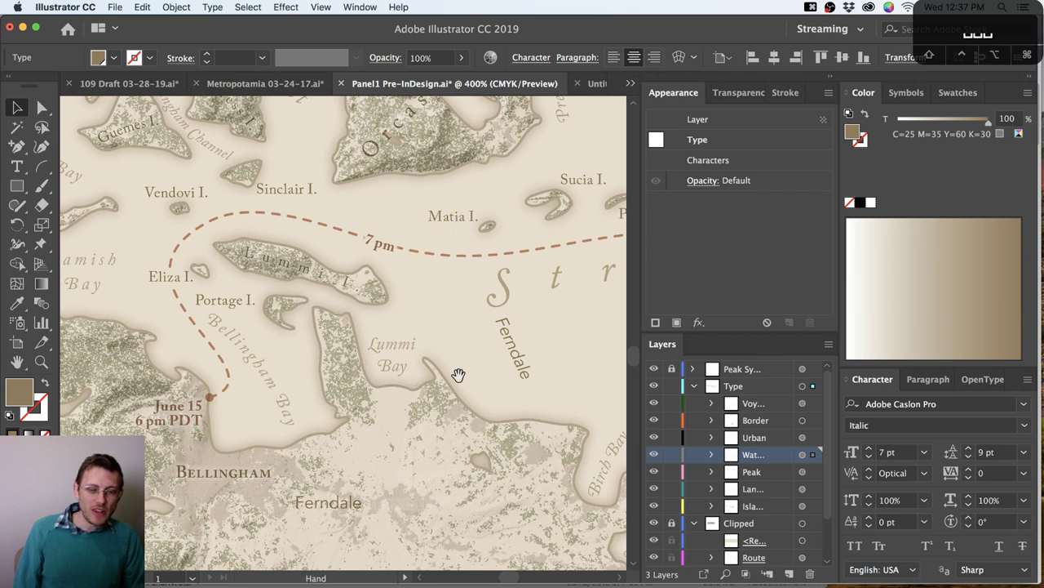
scroll(361, 302, "right", 4)
scroll(362, 303, "down", 3)
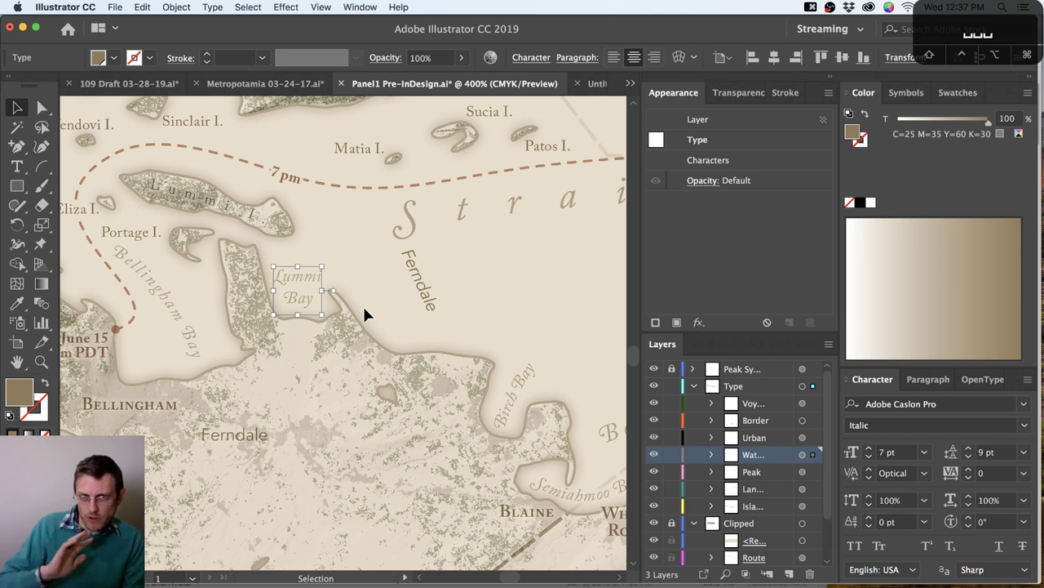
left_click(393, 280, "super")
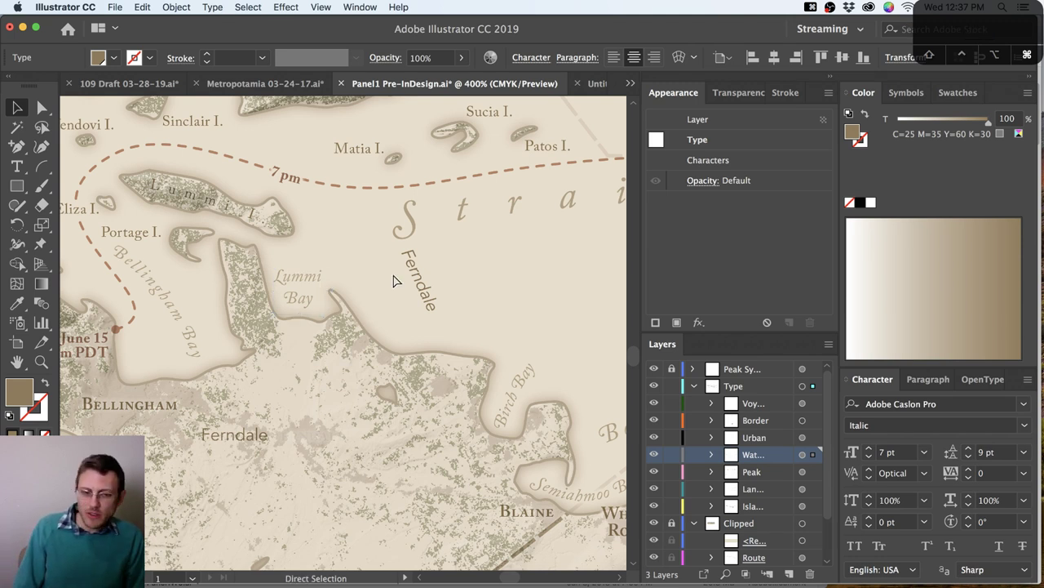
Switch to Chrome and open the Ecological Atlas of the Bering, Chukchi, and Beaufort Seas page from the somethingaboutmaps portfolio
key("super+Tab")
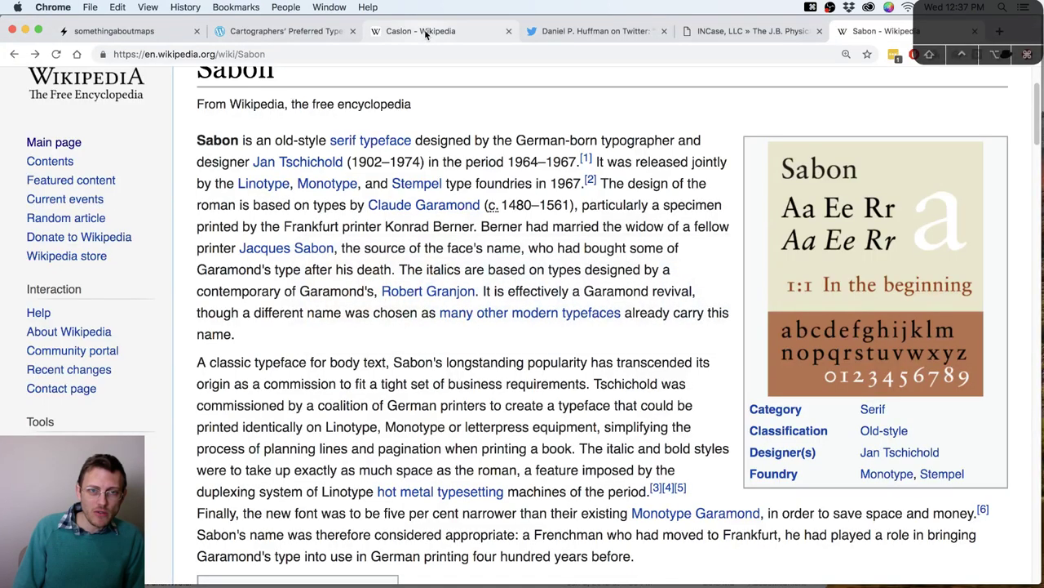
left_click(151, 33)
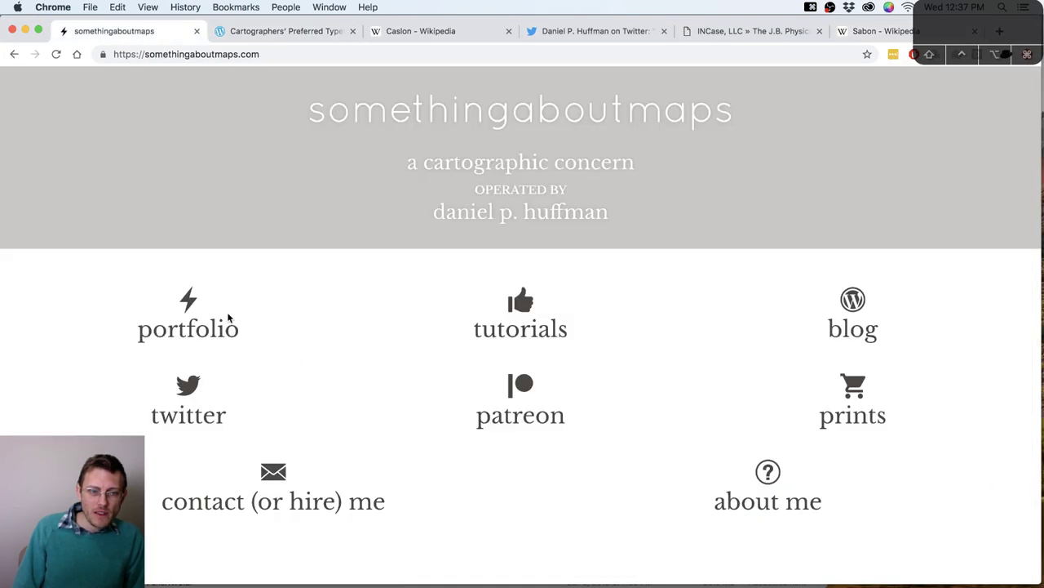
left_click(179, 300)
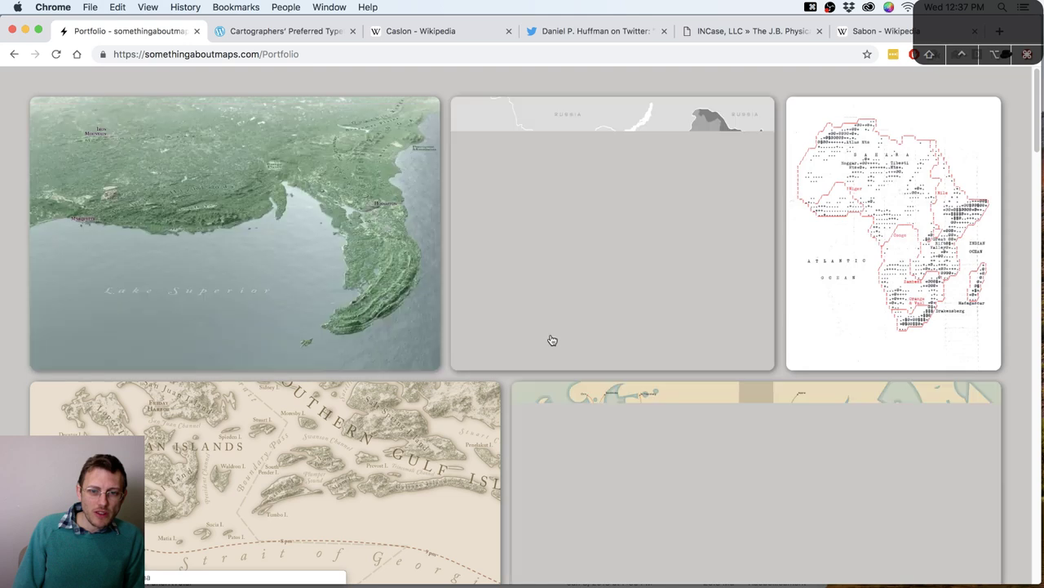
scroll(552, 340, "down", 5)
left_click(238, 408)
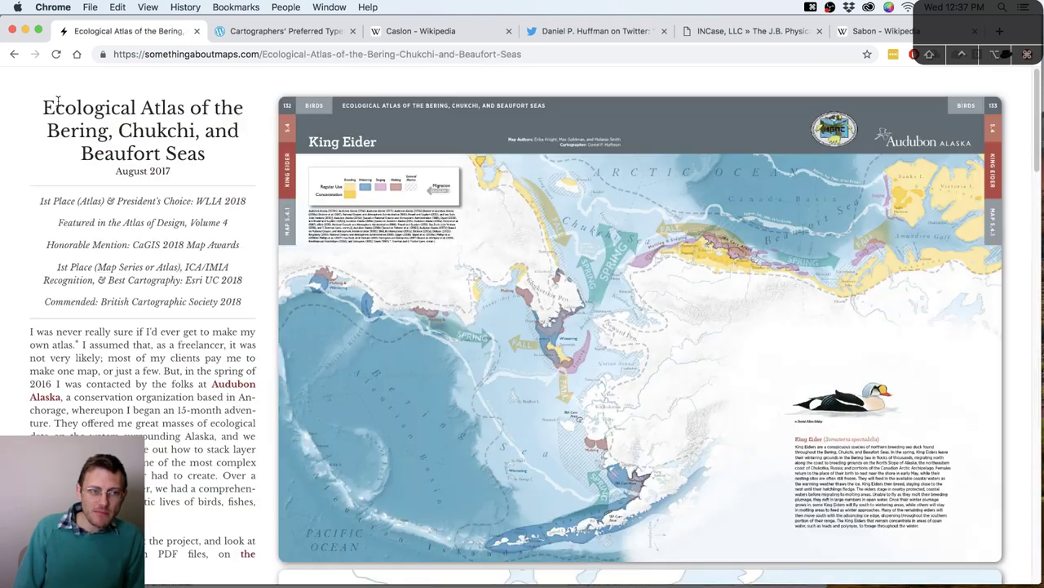
Examine the atlas page's title and the label lettering on its Ecoregion population status map
left_click_drag(44, 102, 225, 150)
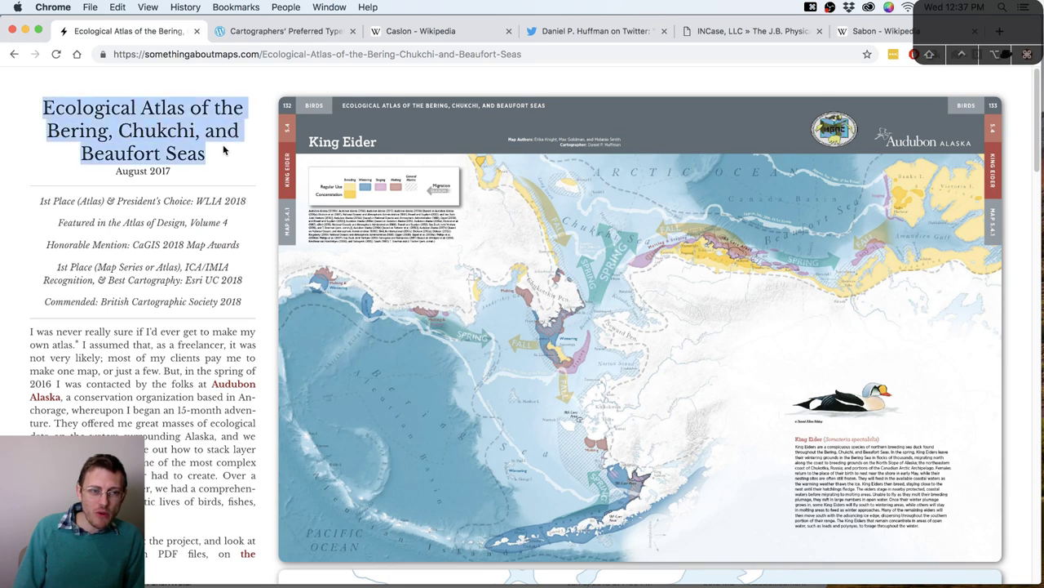
left_click(209, 153)
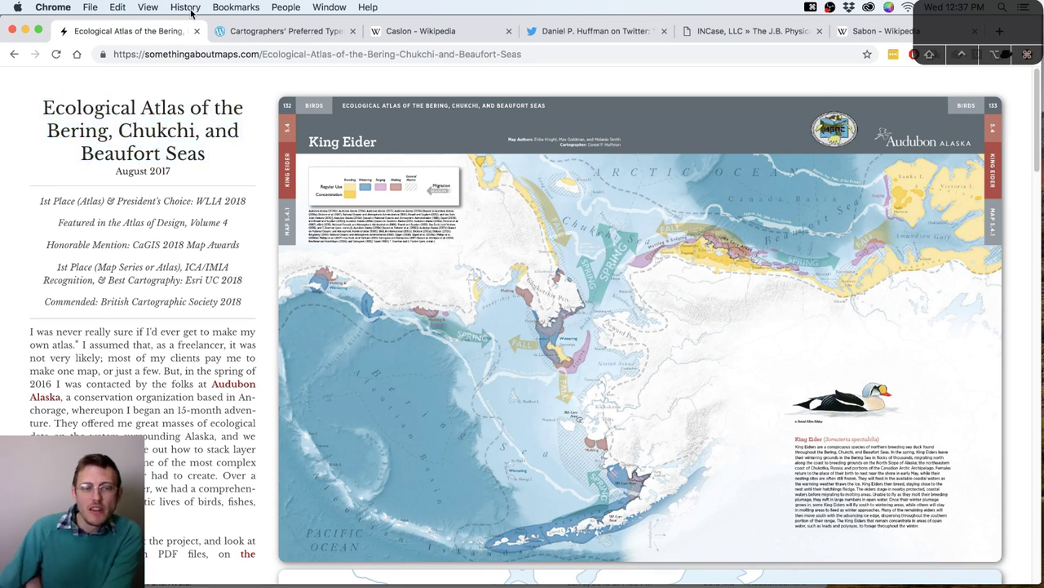
scroll(193, 269, "down", 10)
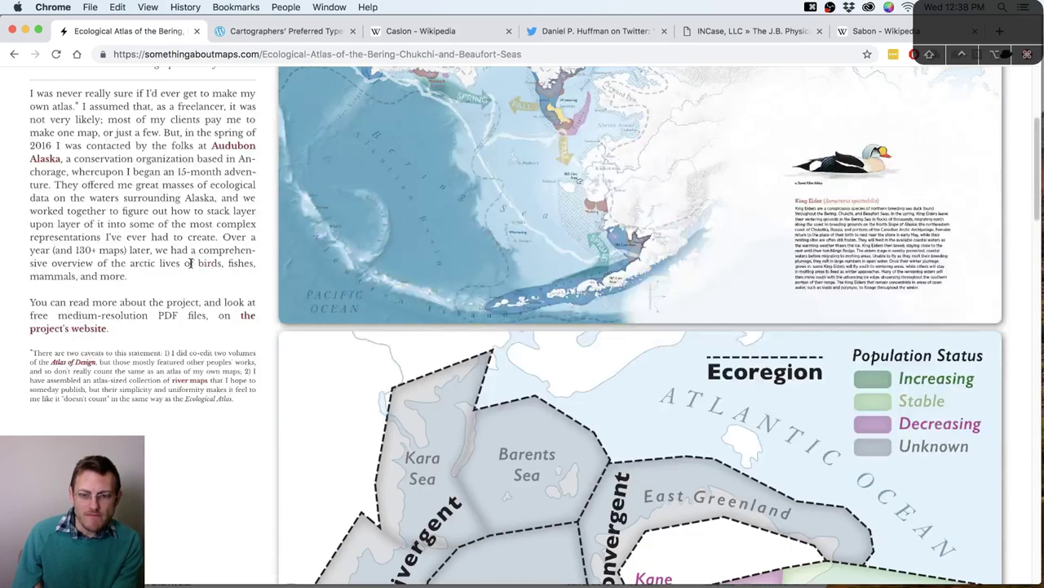
scroll(190, 268, "up", 3)
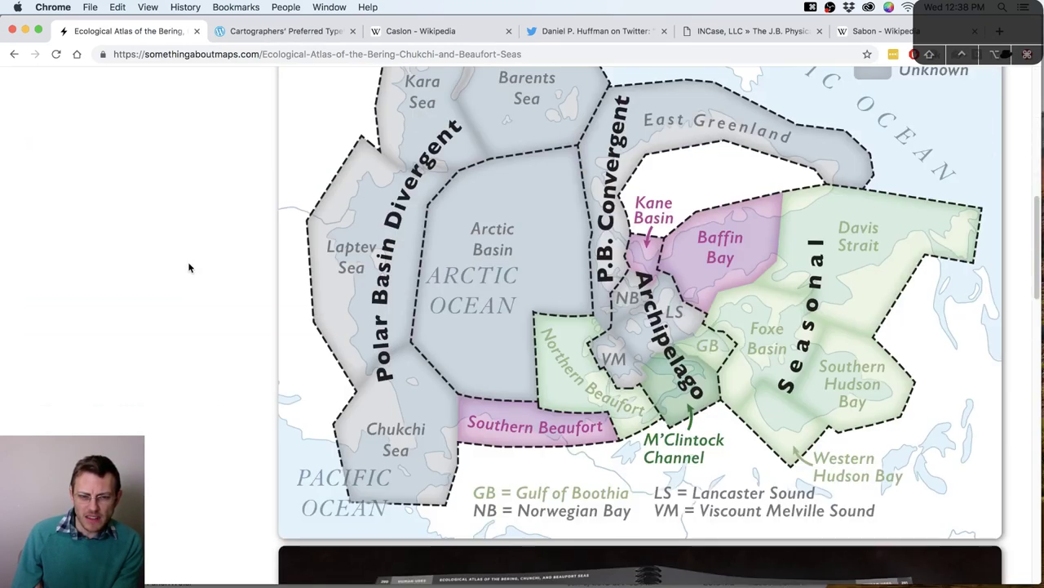
scroll(189, 267, "up", 2)
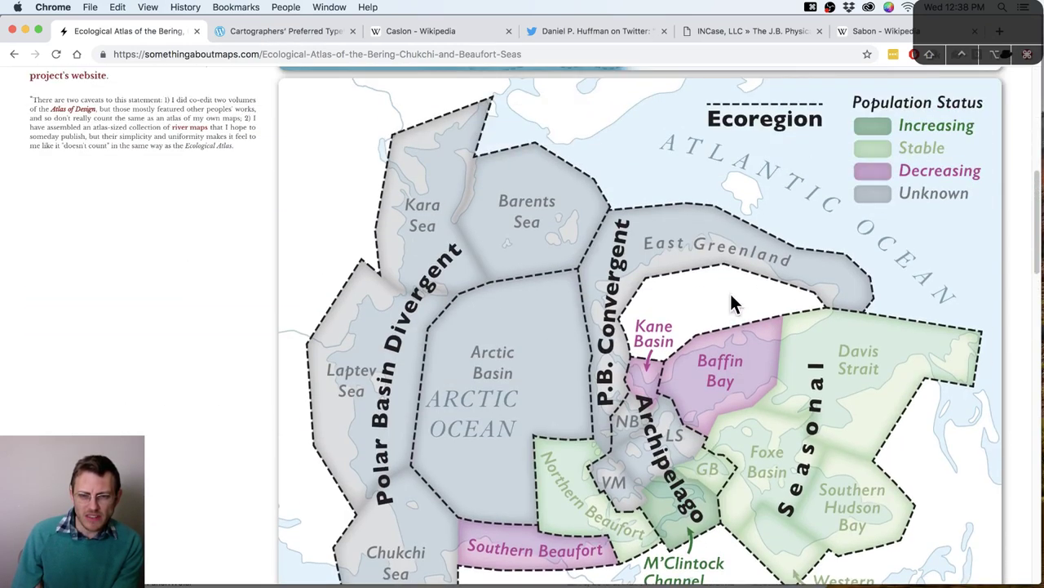
scroll(673, 283, "down", 1)
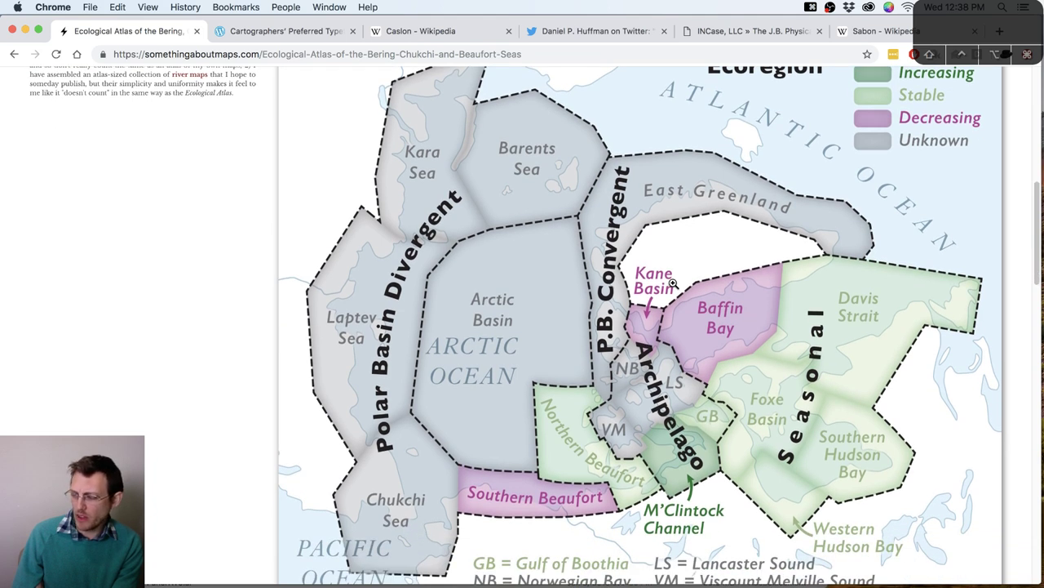
scroll(673, 283, "down", 1)
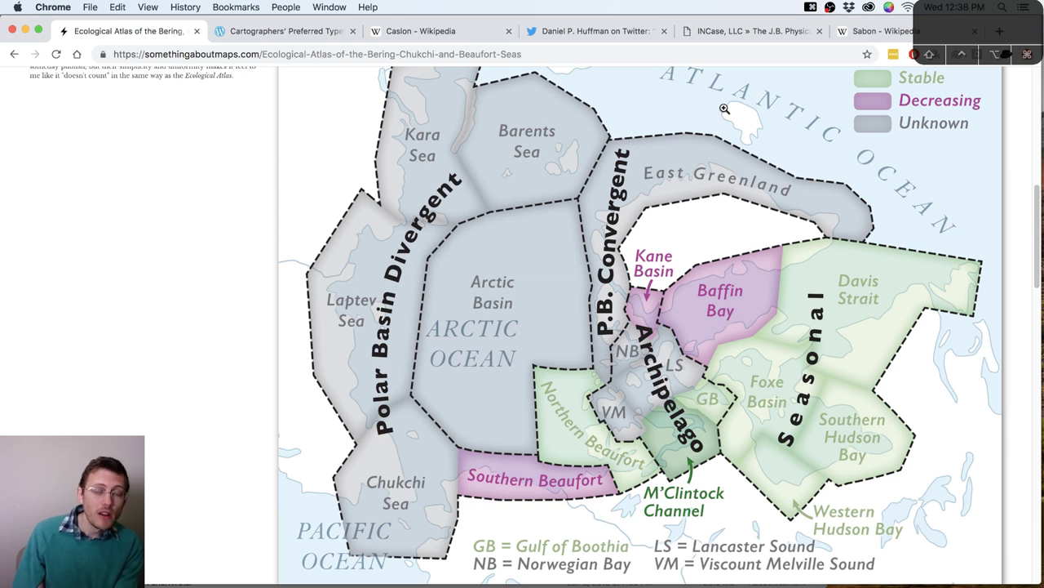
Enlarge the King Eider map, view the Fisheries Management Conservation Areas map in the same viewer, and close the viewer
scroll(806, 318, "up", 15)
left_click(618, 268)
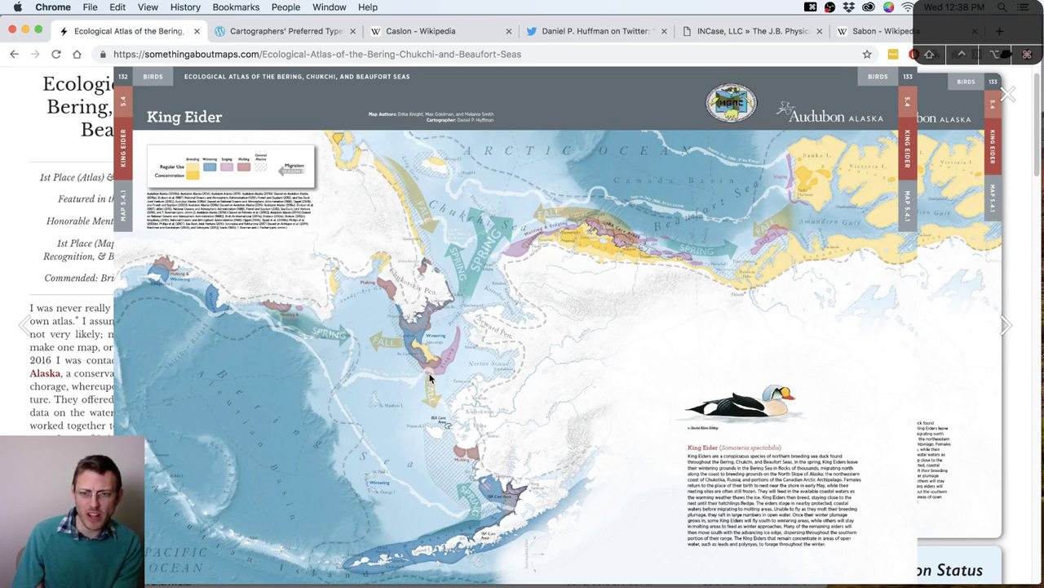
left_click(63, 238)
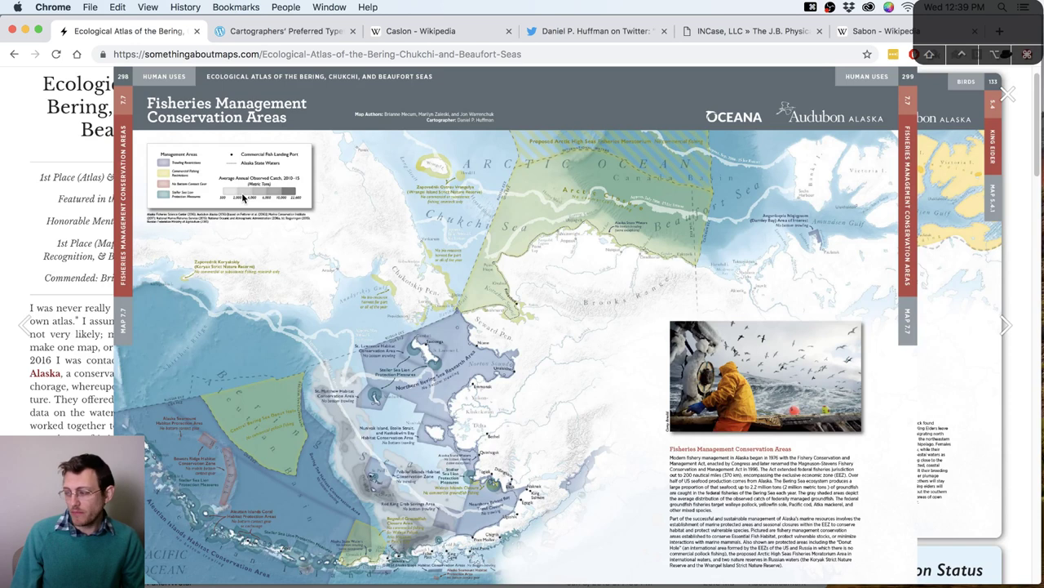
key("Escape")
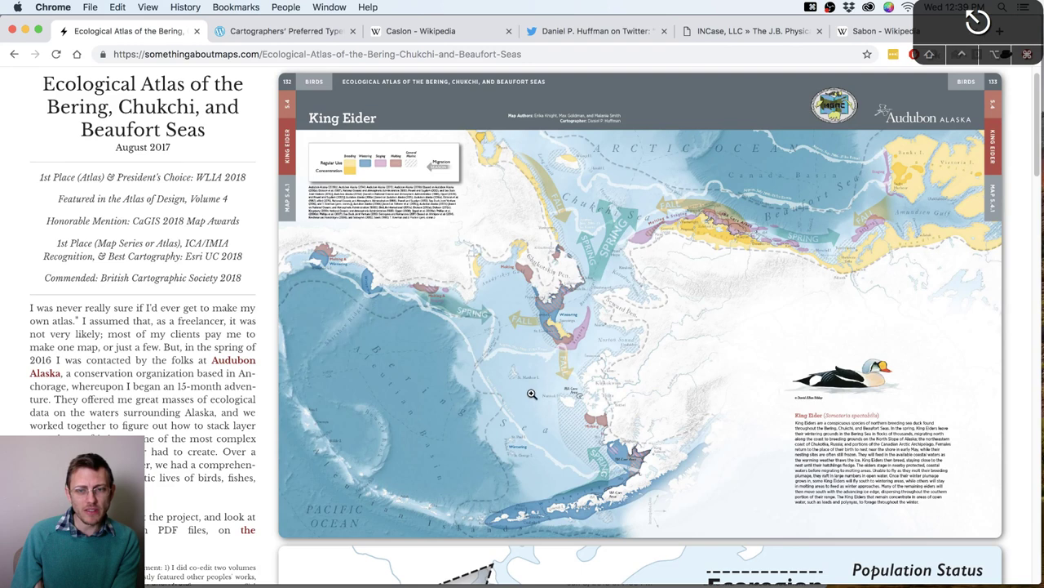
Return to the Ecoregion map and compare its italic ocean labels with the sans-serif region labels
scroll(539, 404, "down", 5)
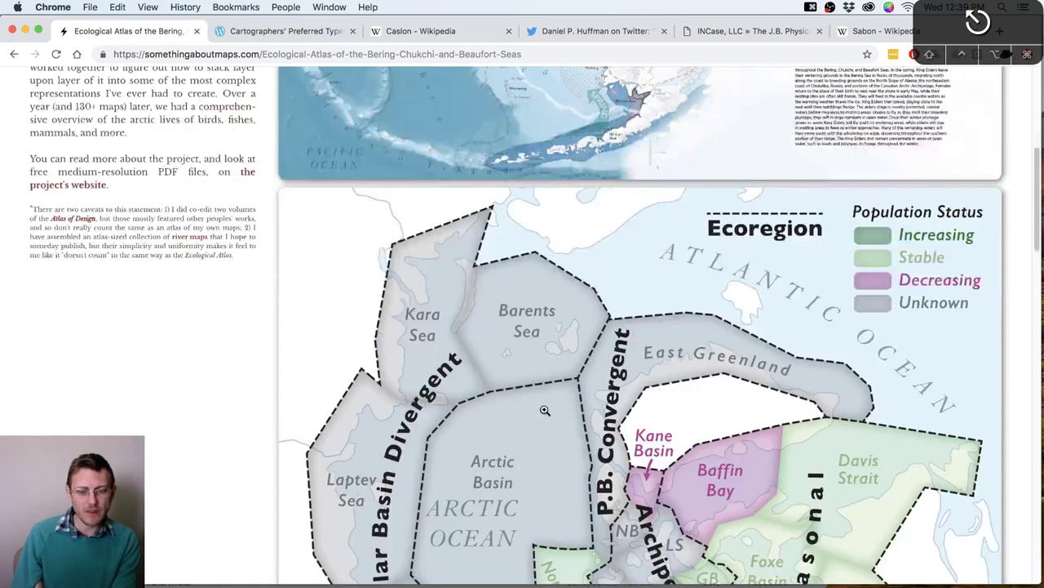
scroll(545, 409, "down", 2)
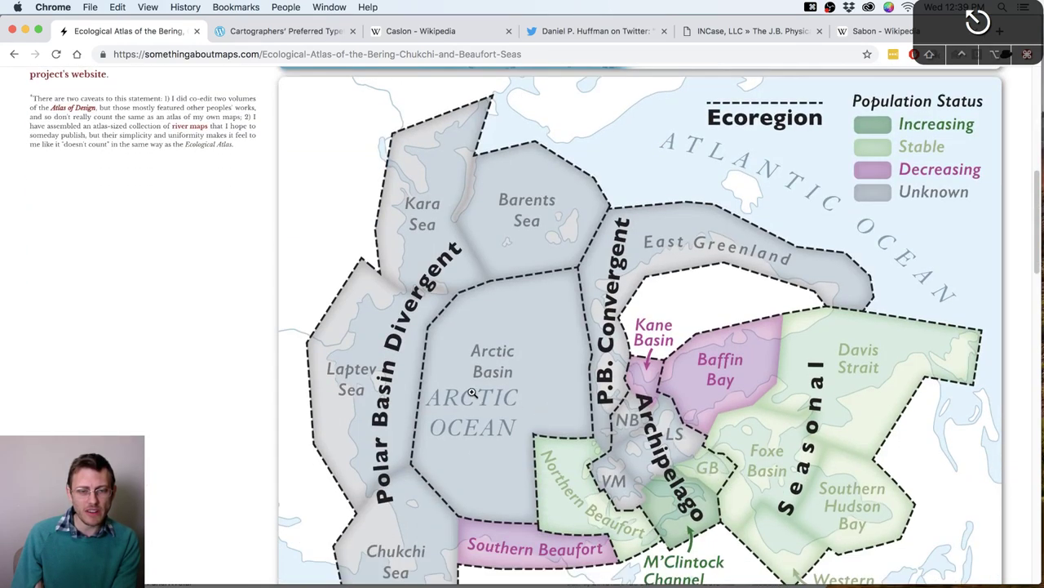
scroll(408, 371, "down", 2)
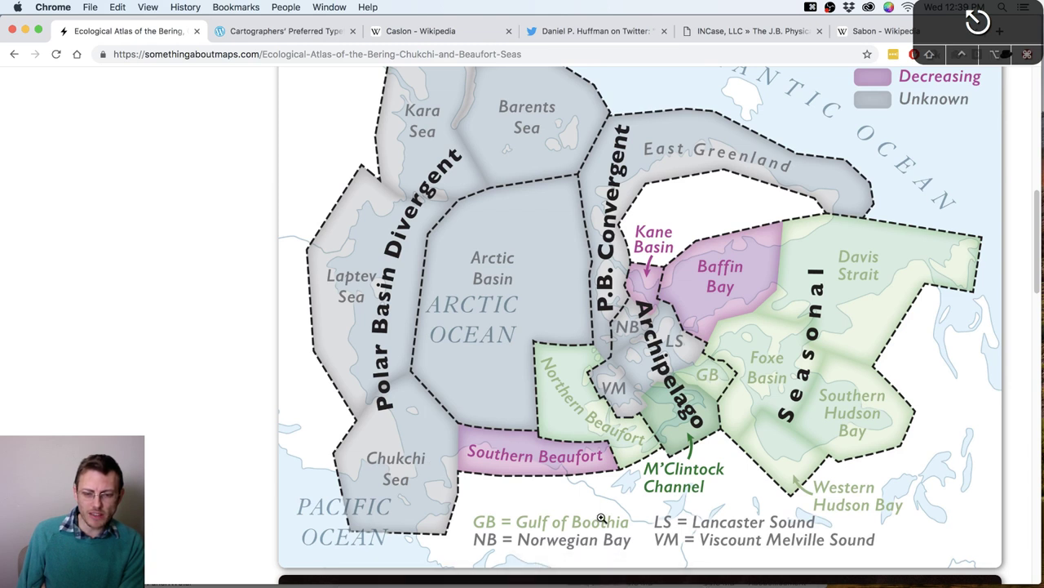
mouse_move(552, 581)
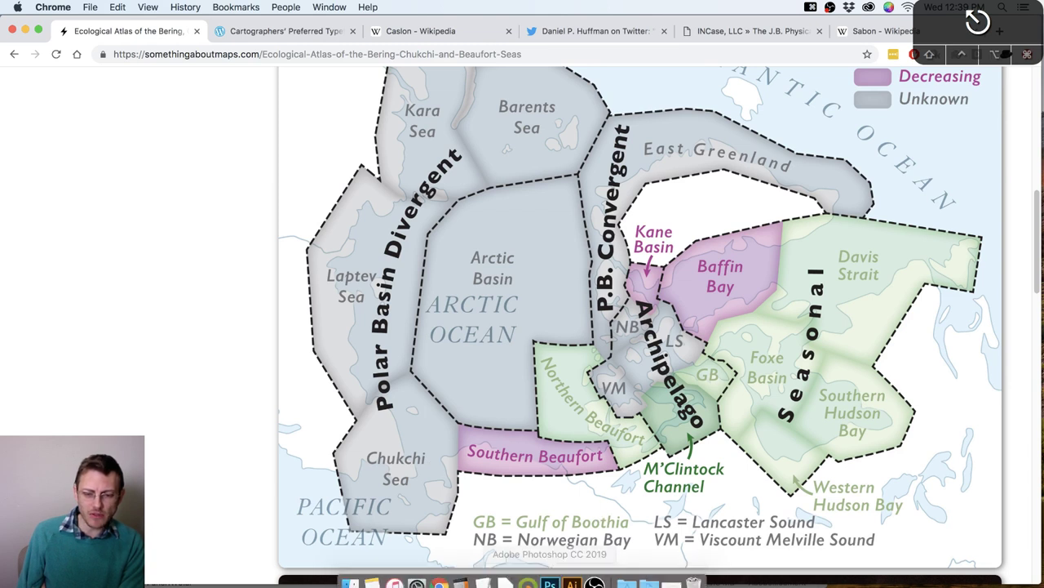
Switch to Photoshop, hide the white Layer 2 and show the Layer 1 relief map behind the labels around Cranberry Lake Bog
left_click(551, 573)
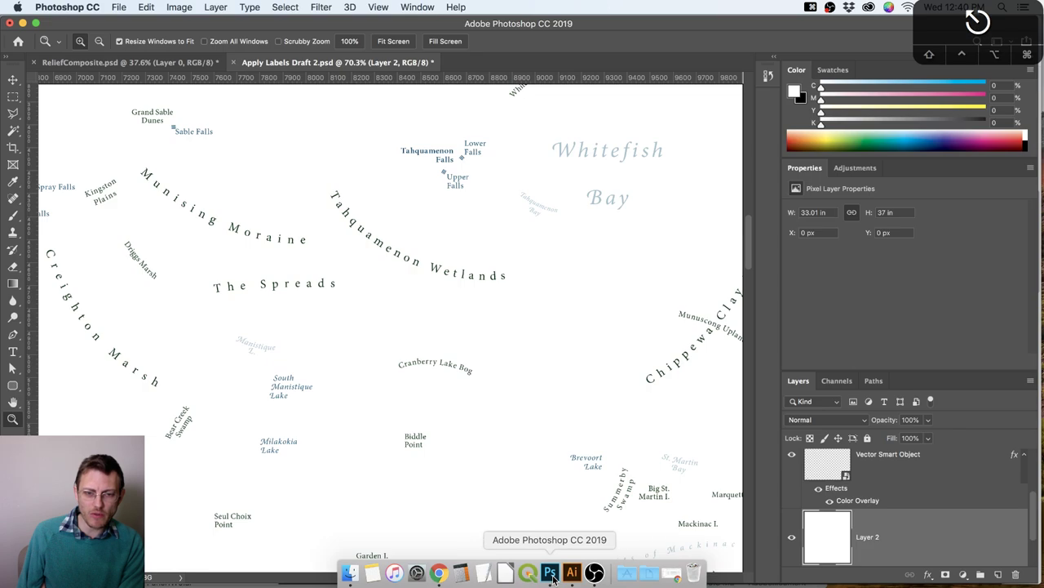
left_click(793, 531)
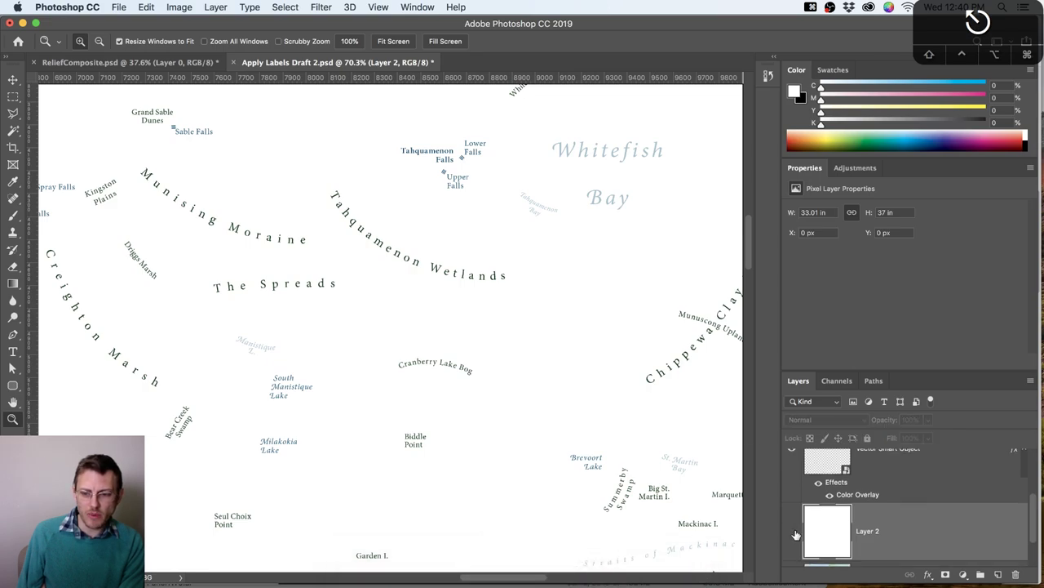
scroll(796, 534, "down", 2)
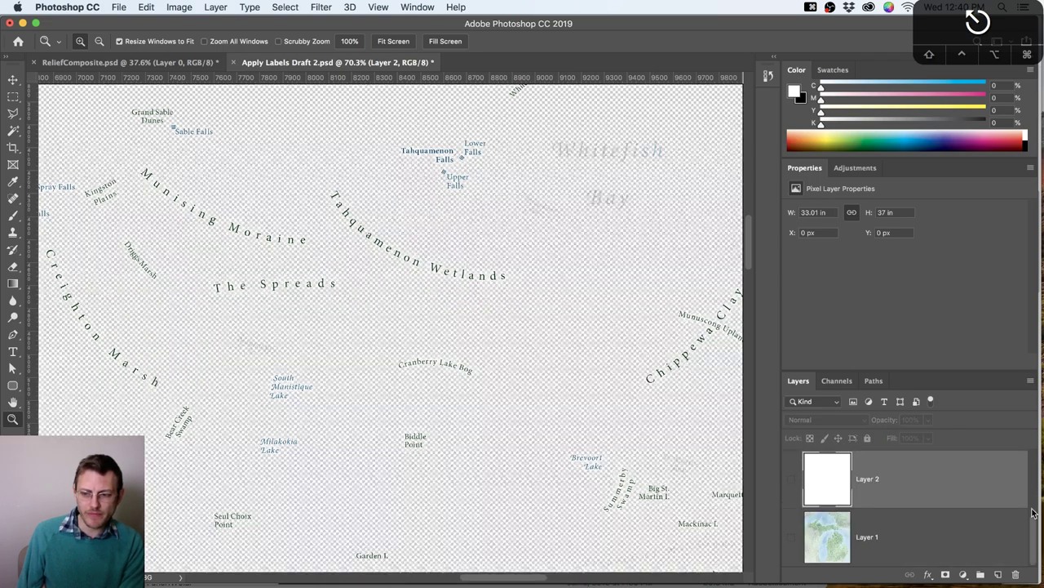
scroll(775, 529, "up", 3)
scroll(820, 528, "down", 3)
left_click(792, 538)
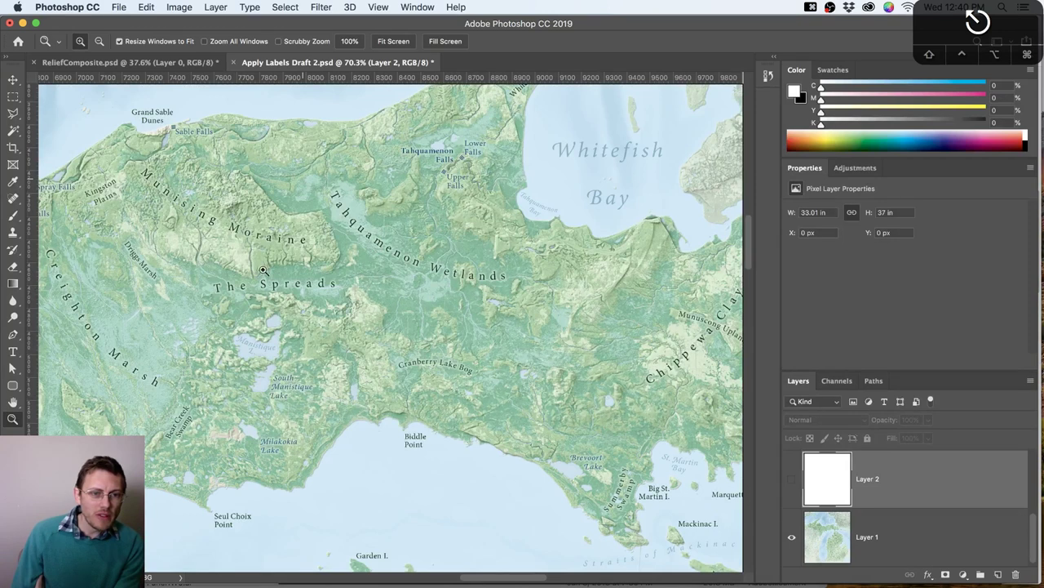
left_click_drag(506, 417, 359, 314)
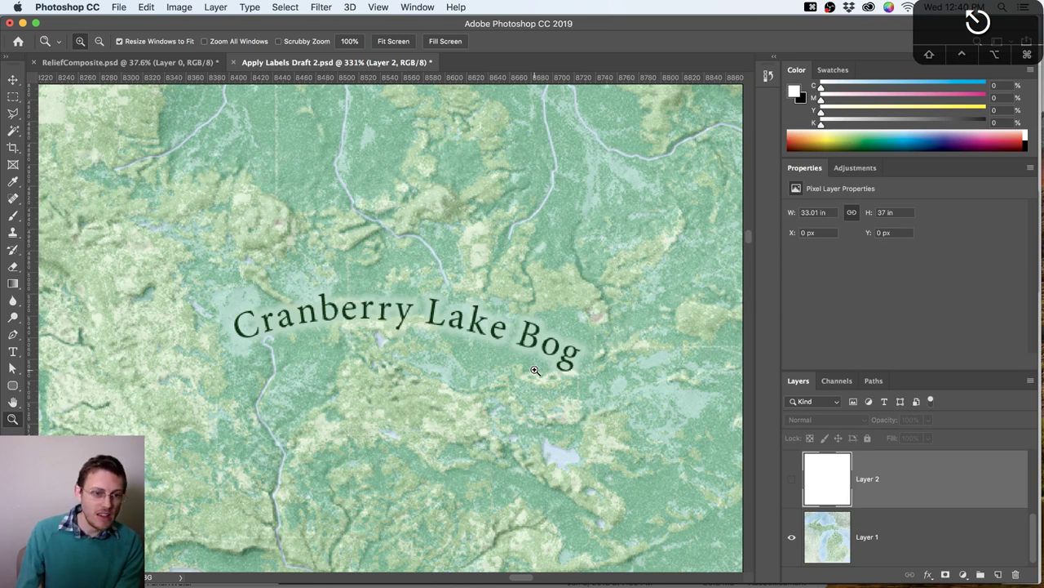
Switch to Illustrator and examine how the labels in the 109 Draft map sit over the contours, especially around Temple of the Dragon King
mouse_move(532, 574)
left_click(572, 574)
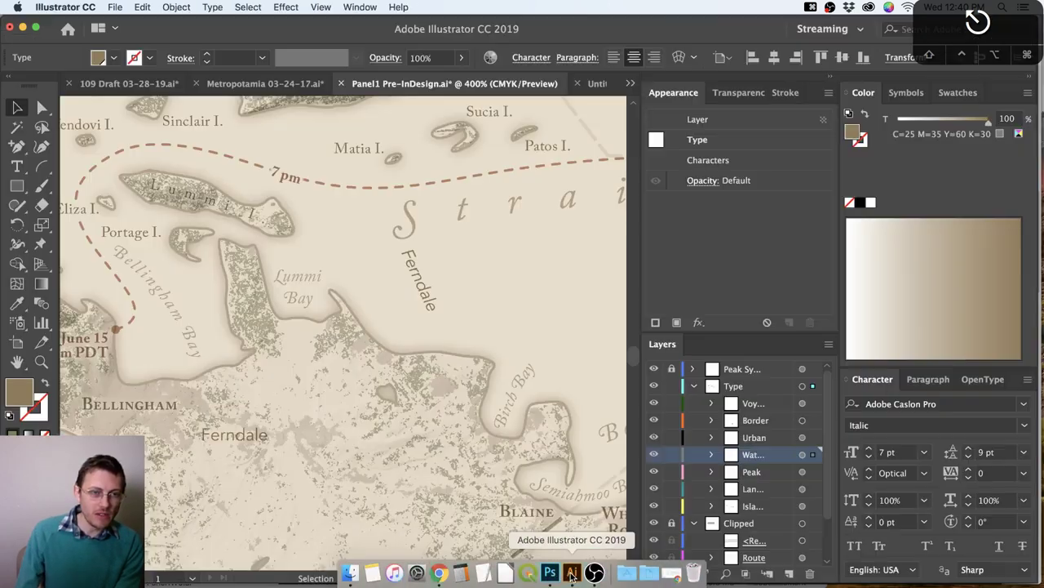
left_click(122, 83)
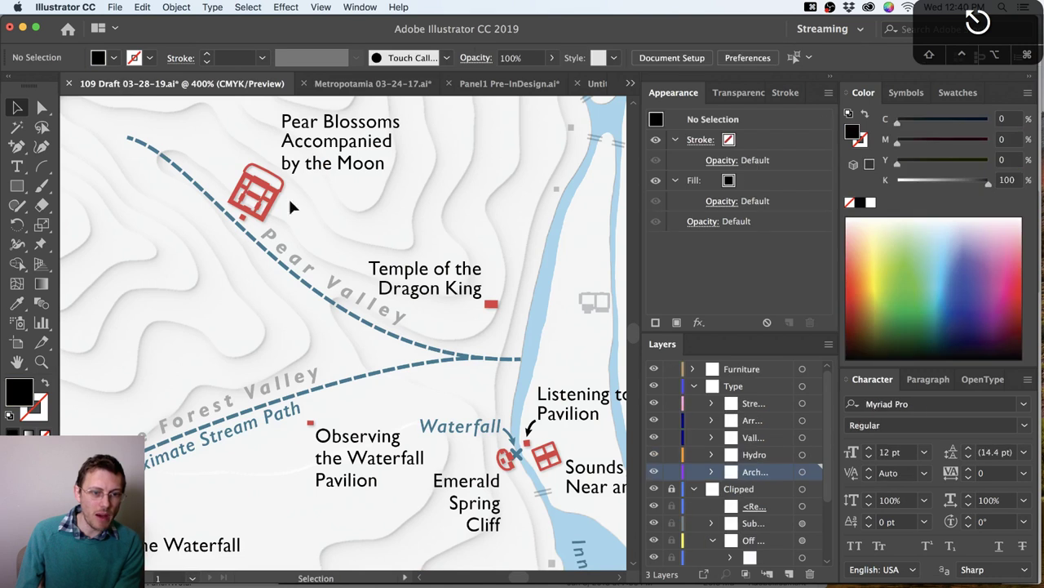
left_click(42, 362)
scroll(465, 286, "up", 4)
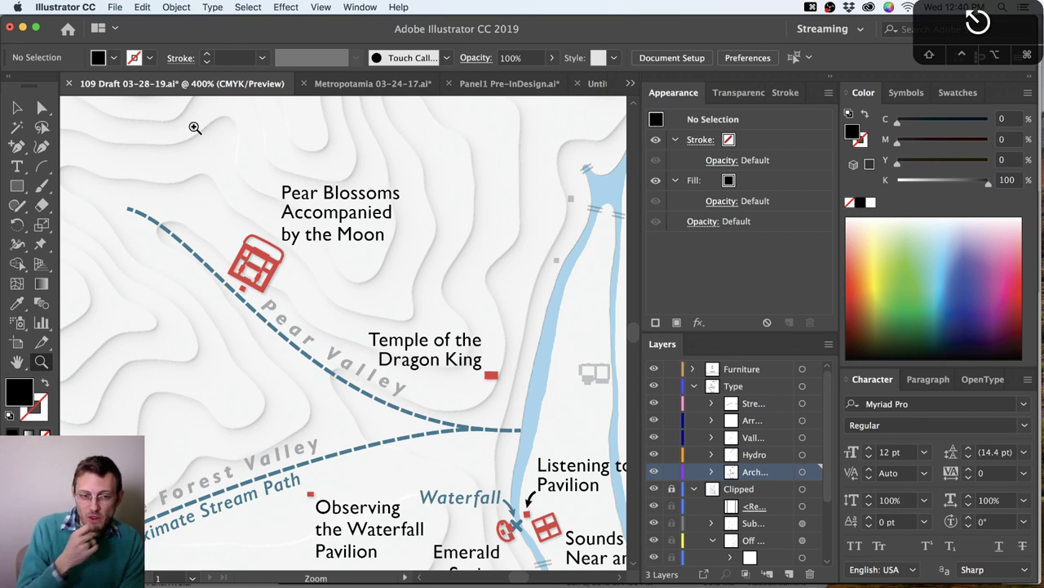
left_click_drag(334, 300, 503, 414)
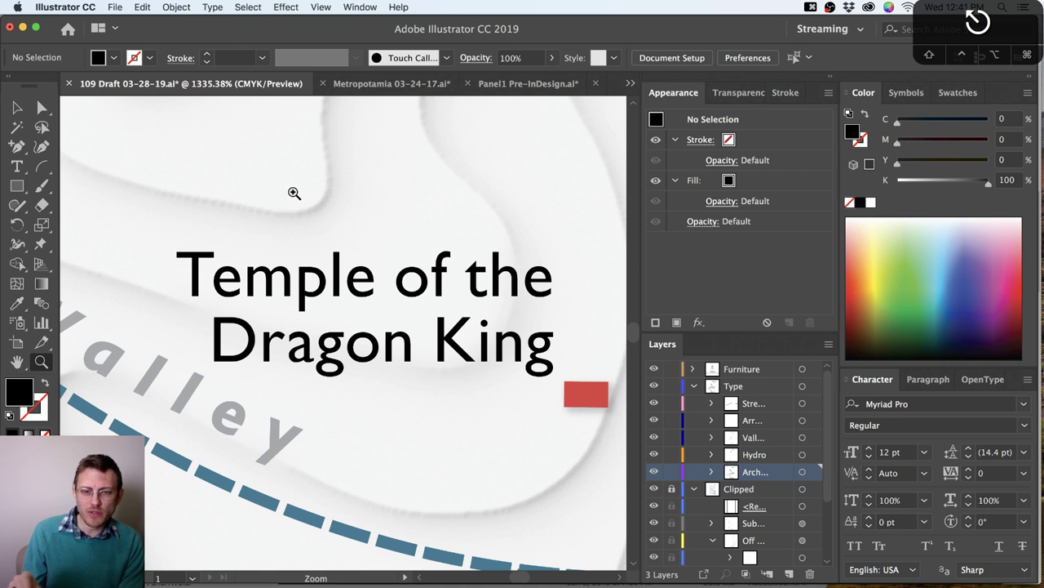
left_click(466, 265, "alt")
left_click(464, 267, "alt")
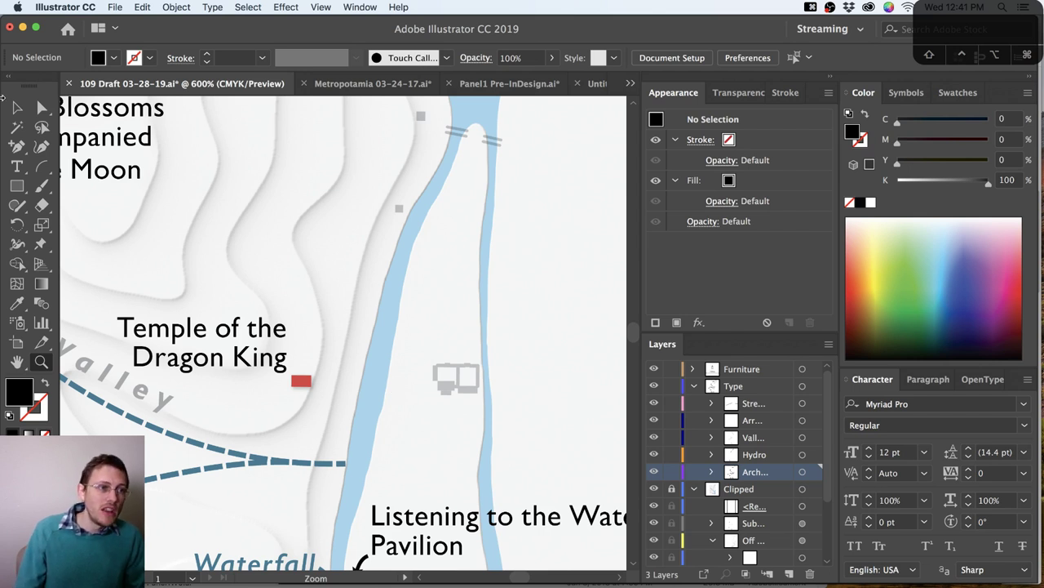
key("v")
left_click_drag(237, 380, 394, 359)
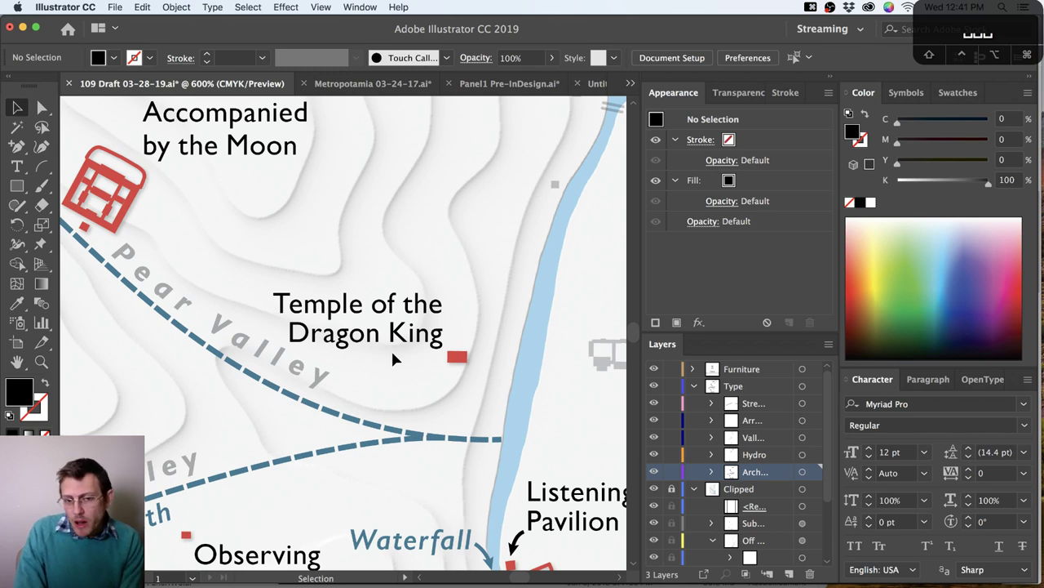
Switch to Photoshop, turn off the Gaussian Blur smart filter on Layer 0 of ReliefComposite.psd, and save the file
key("super+Tab")
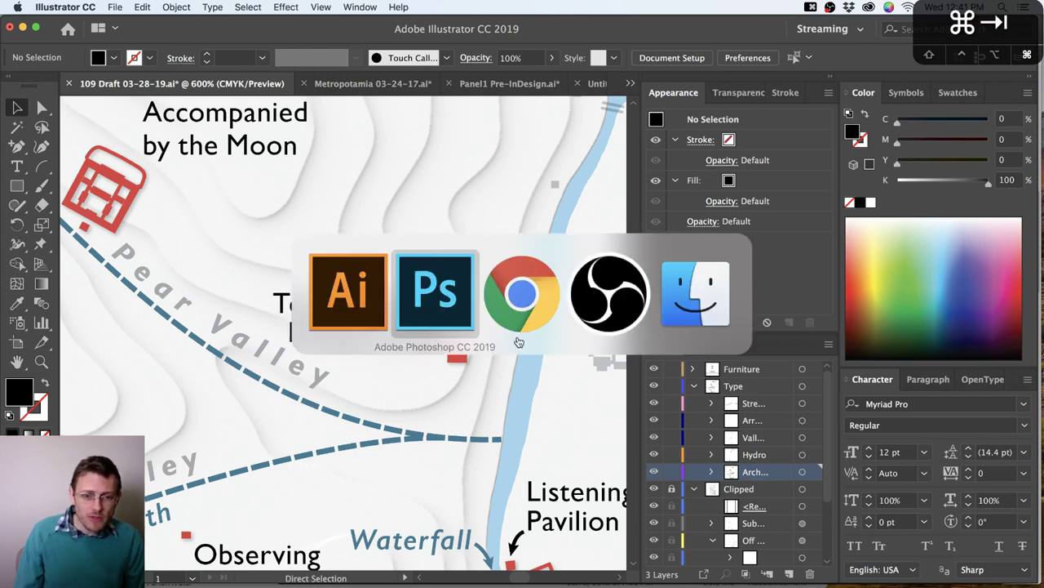
left_click(457, 302)
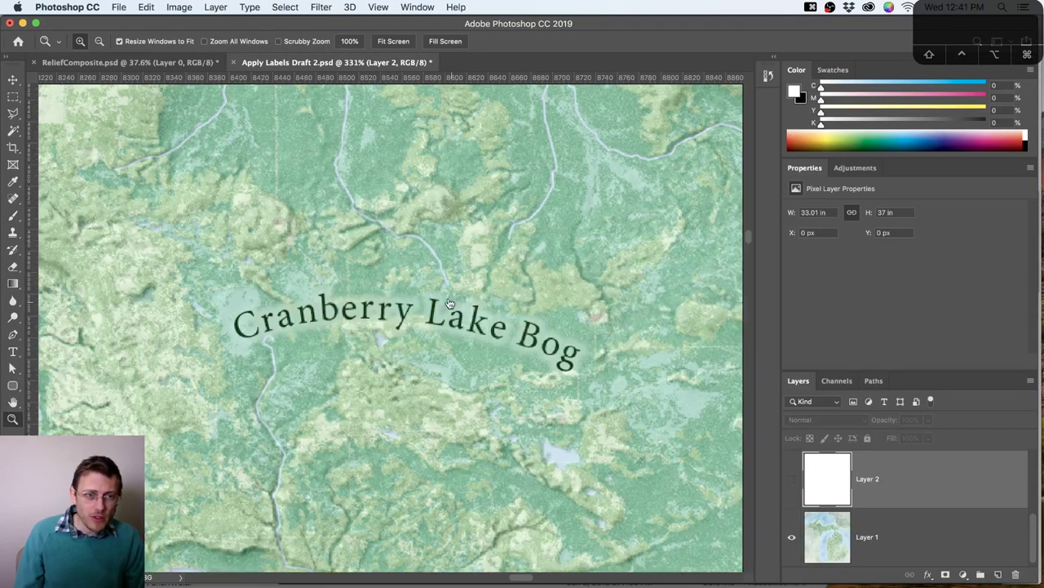
left_click(164, 62)
scroll(395, 318, "up", 5)
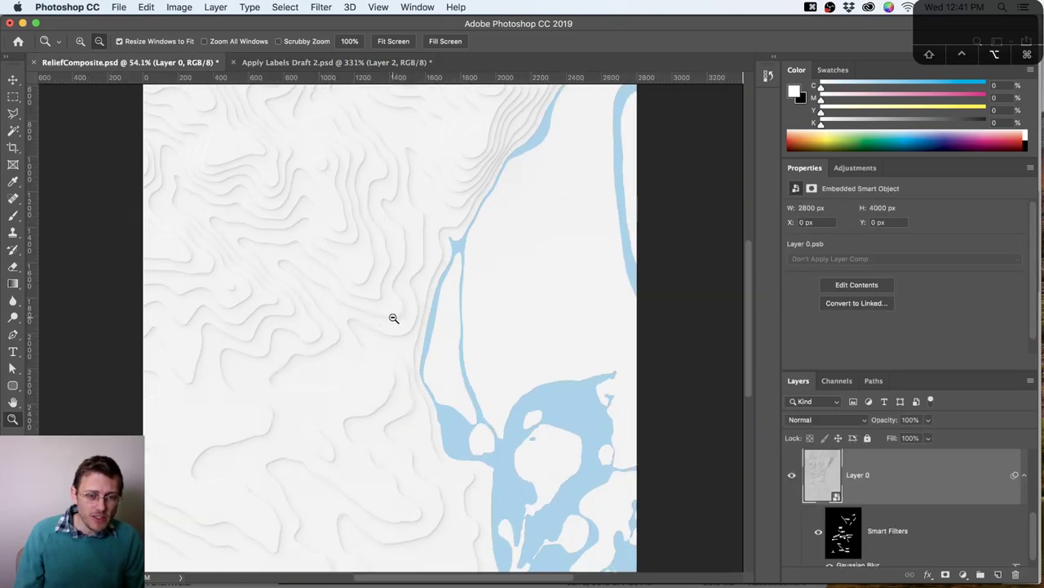
scroll(394, 318, "up", 10)
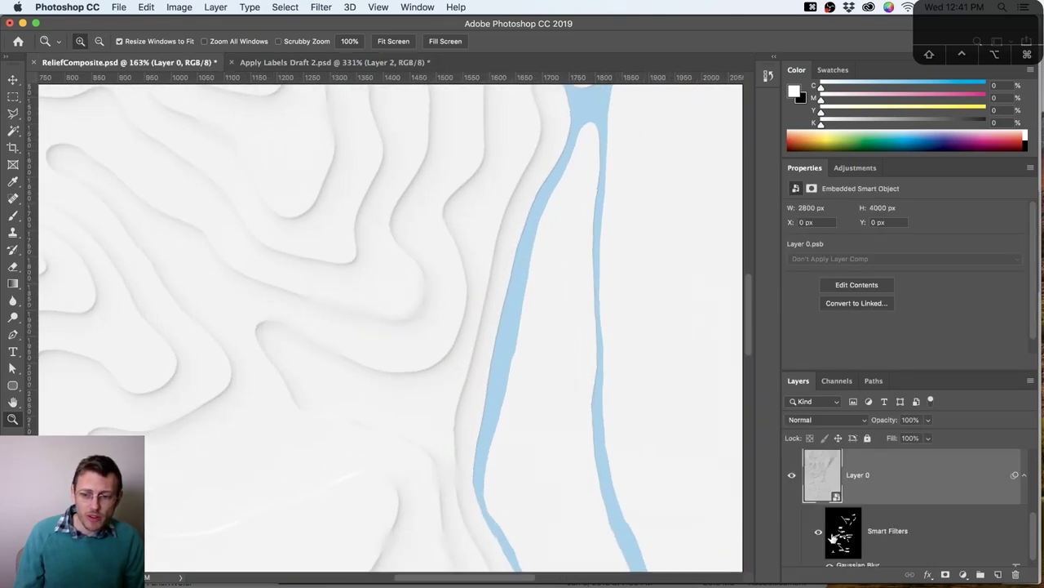
scroll(832, 536, "down", 1)
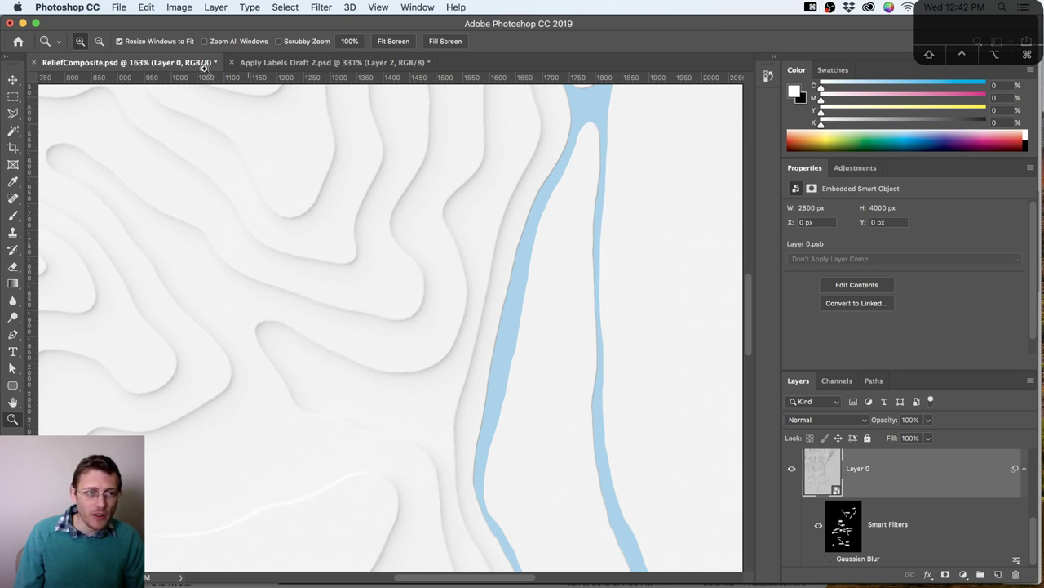
key("super+s")
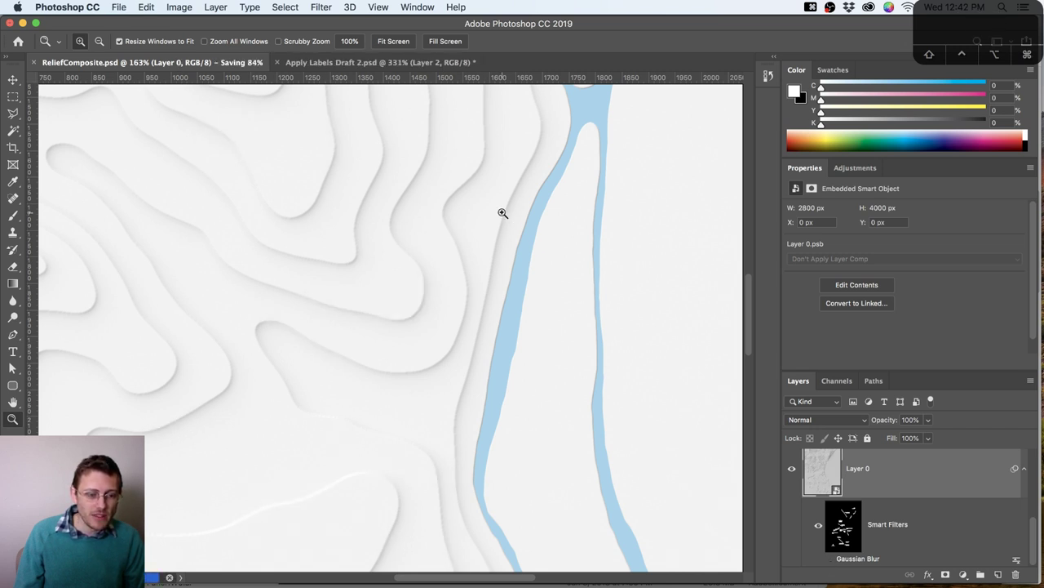
Switch back to Illustrator, update the modified linked files, and inspect the Temple of the Dragon King label against the contours
key("super+Tab")
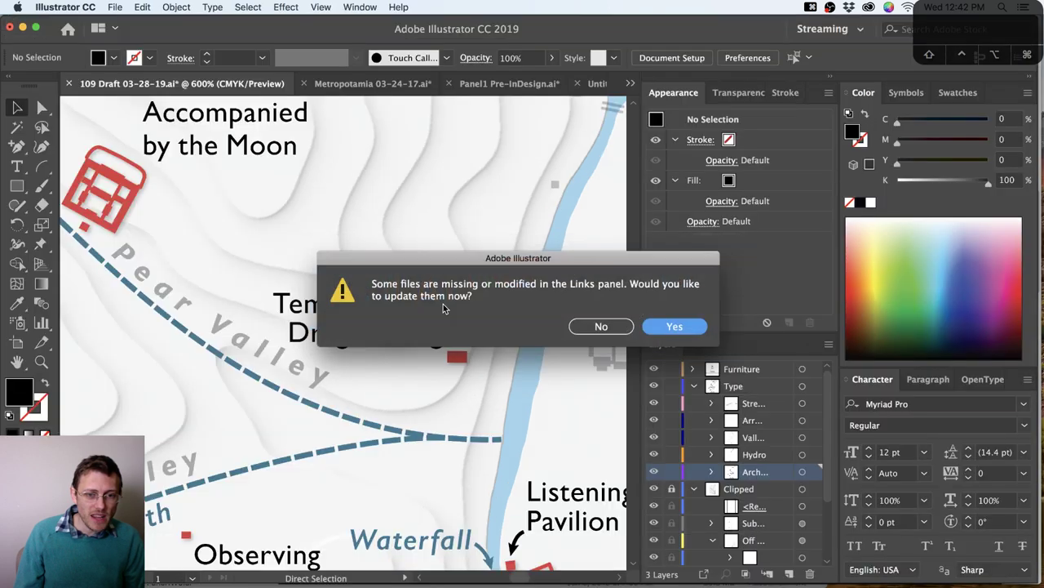
left_click_drag(532, 325, 574, 145)
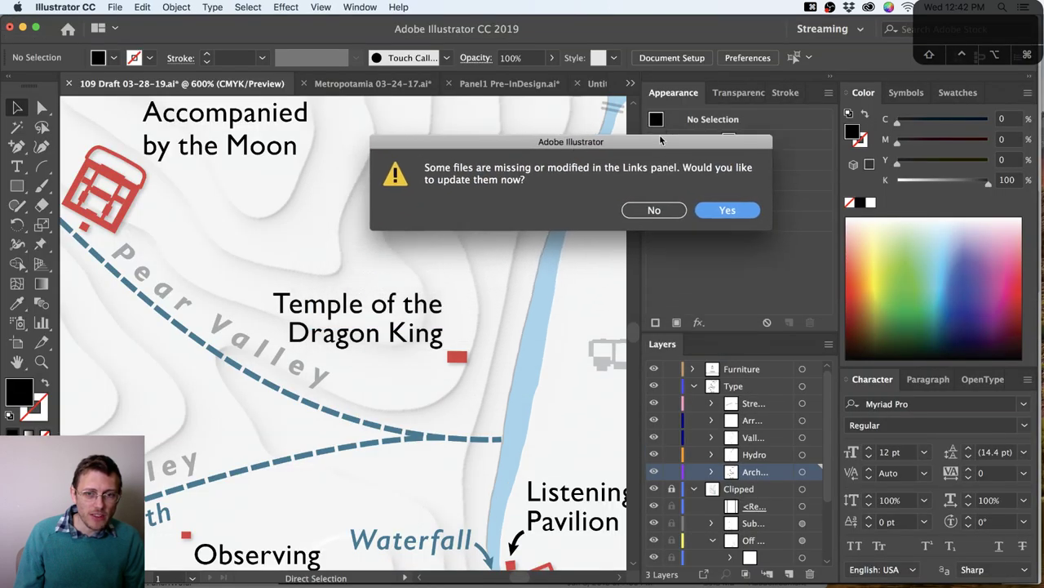
left_click(727, 212)
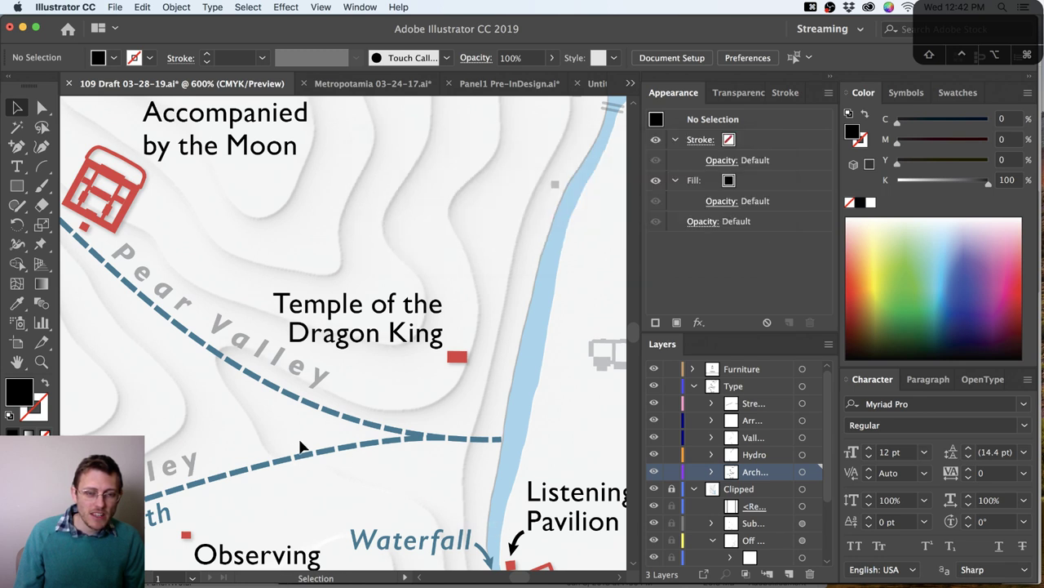
key("super+minus")
key("super+minus")
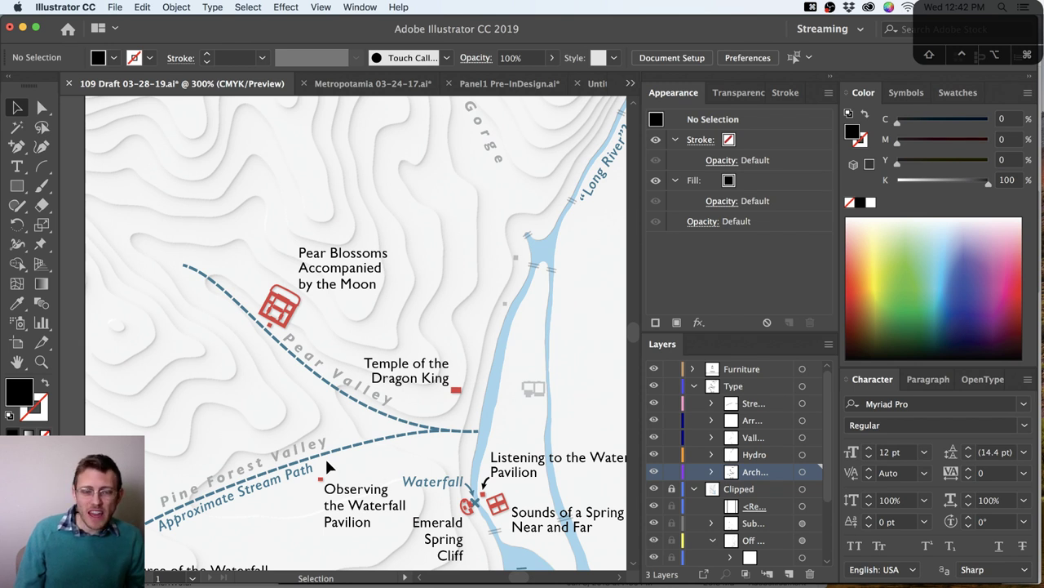
scroll(326, 463, "down", 3)
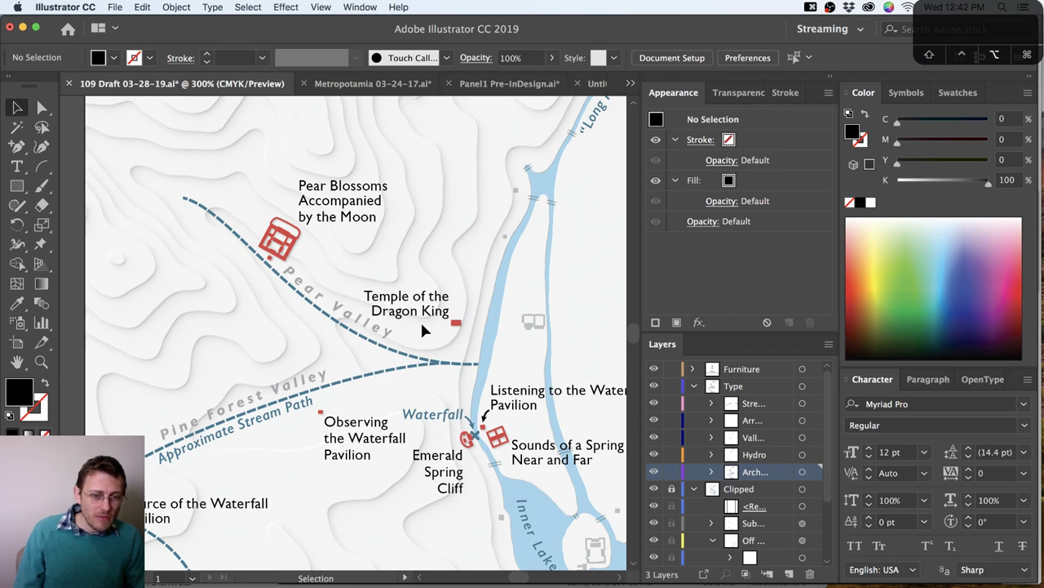
scroll(420, 320, "up", 1)
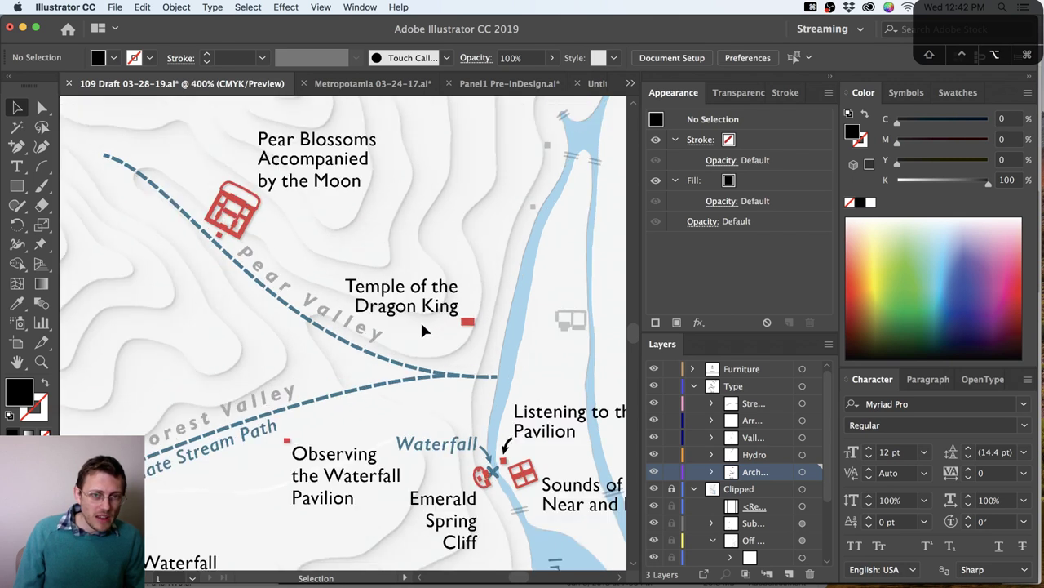
In Untitled-1, move the Adobe Caslon Pro "Name of Country" label to the empty area below the shapes and set its fill to 70% black
left_click(598, 84)
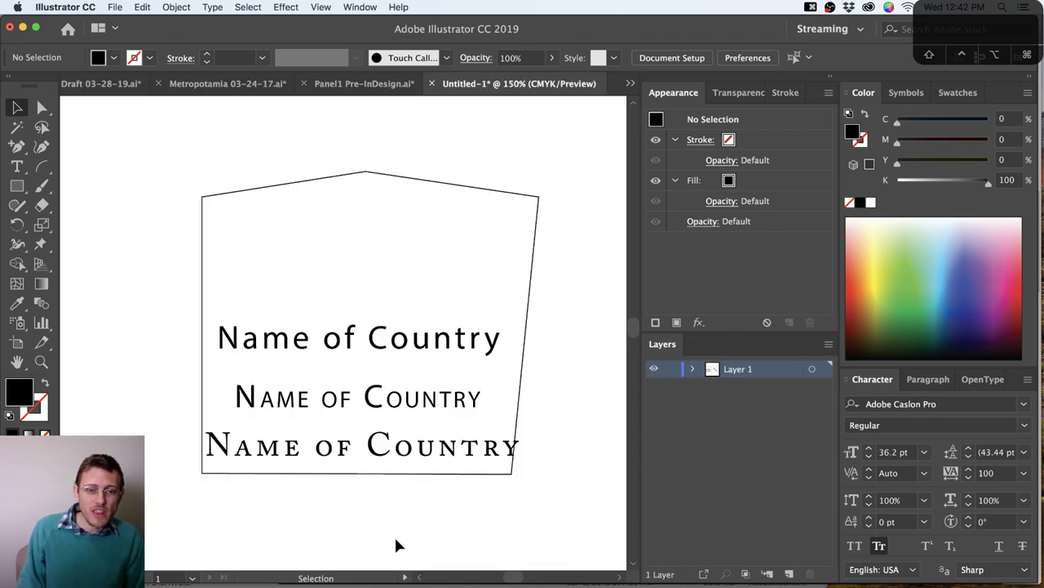
key("space")
left_click_drag(443, 497, 271, 344)
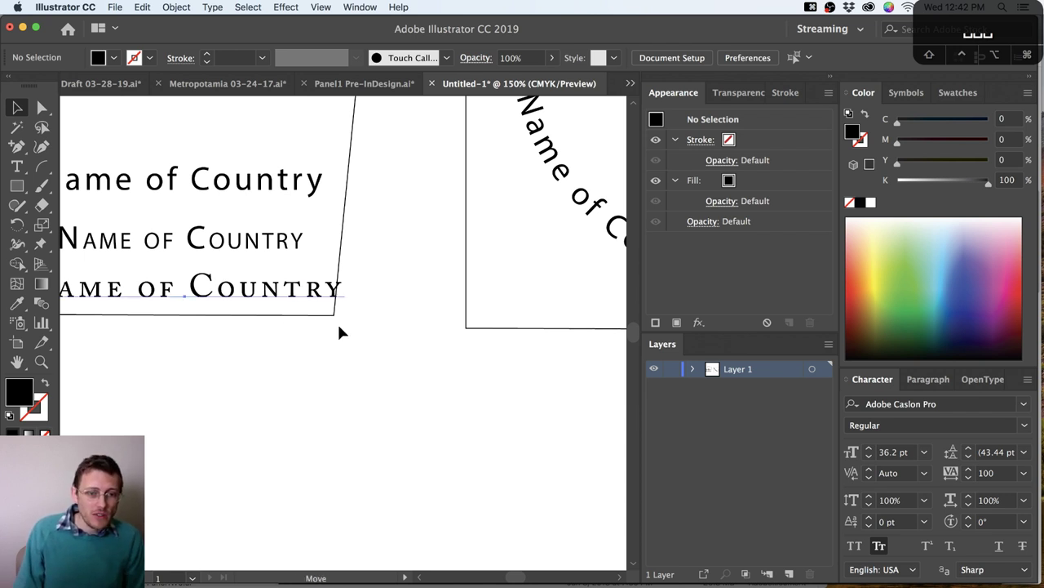
left_click_drag(341, 332, 520, 474)
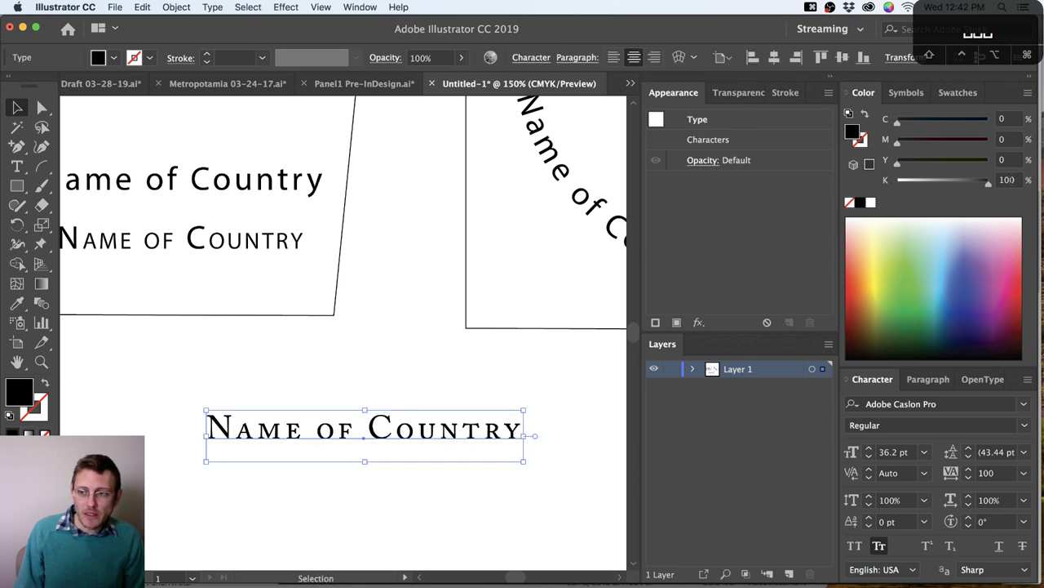
left_click(1007, 180)
type("70")
key("Return")
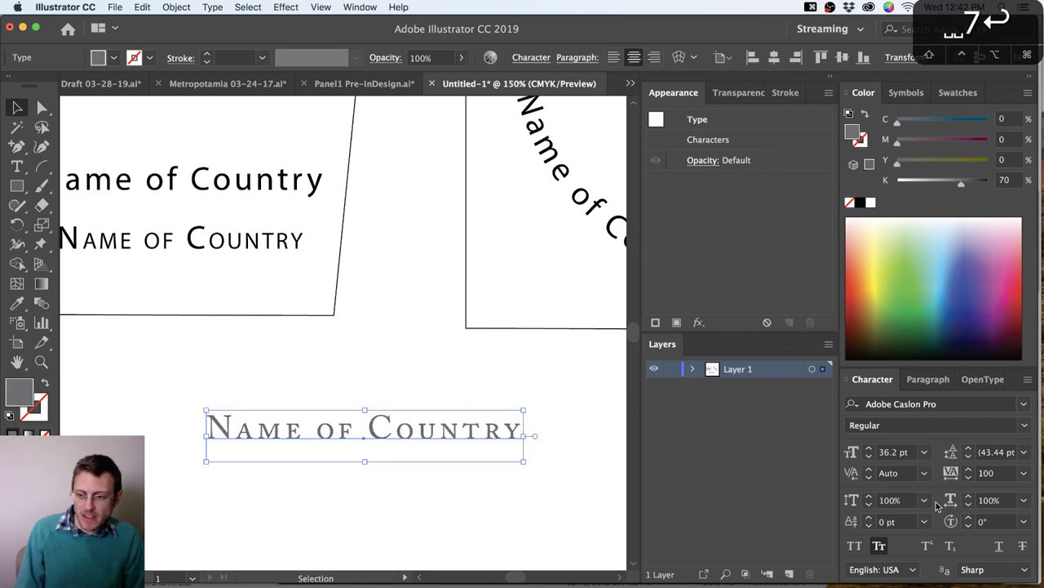
Add a new layer beneath Layer 1, and draw four diagonal lines across the gray label on Layer 1
left_click(789, 574)
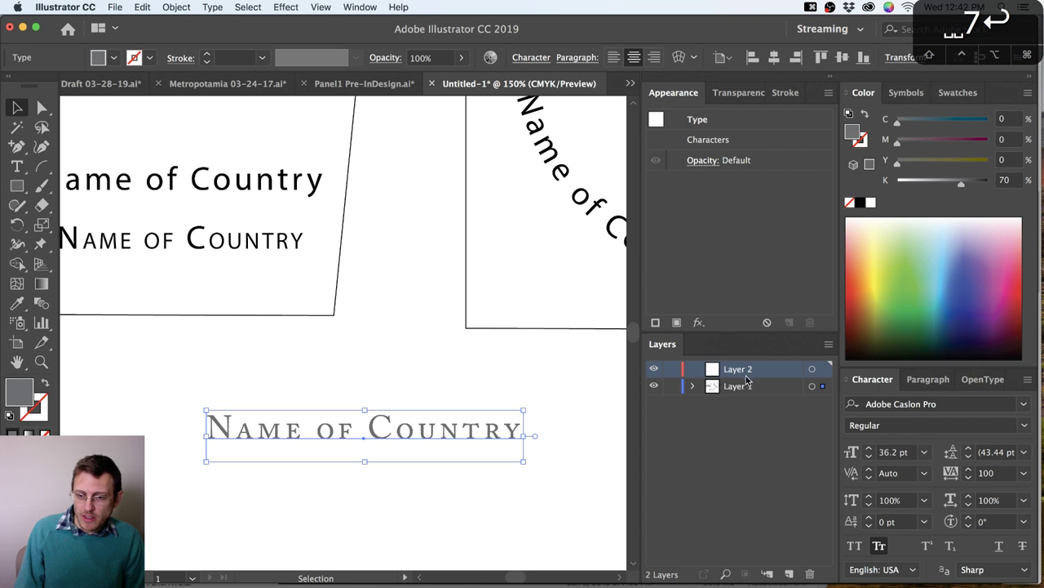
left_click_drag(749, 377, 752, 400)
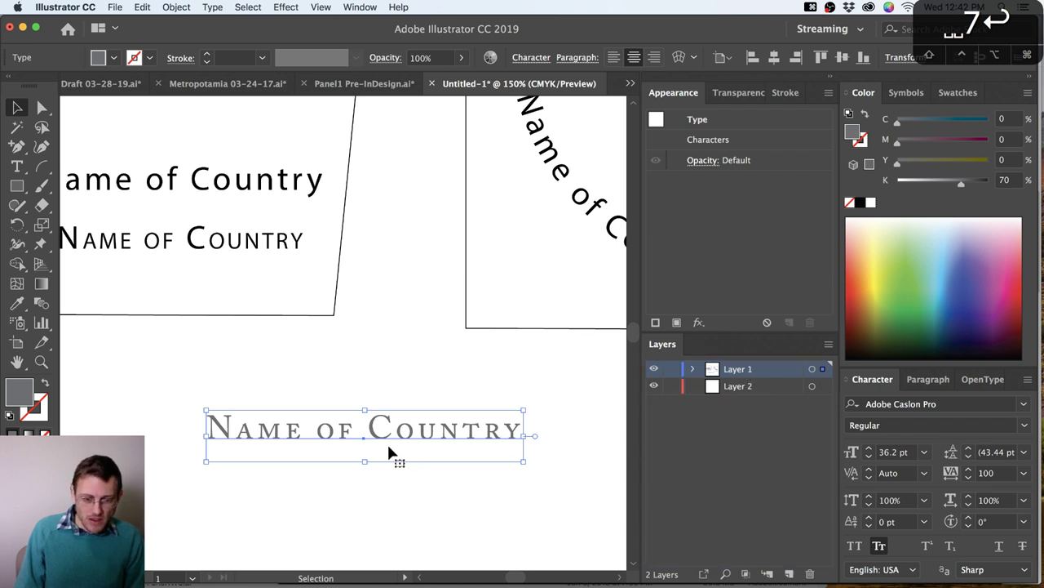
key("backslash")
left_click_drag(197, 396, 353, 498)
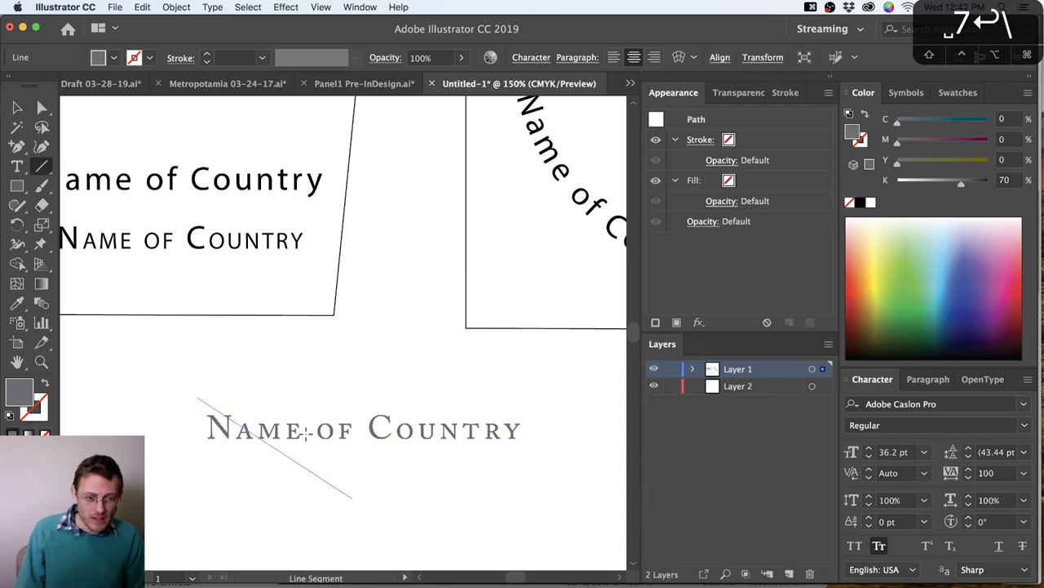
left_click_drag(290, 386, 475, 515)
left_click_drag(450, 356, 330, 563)
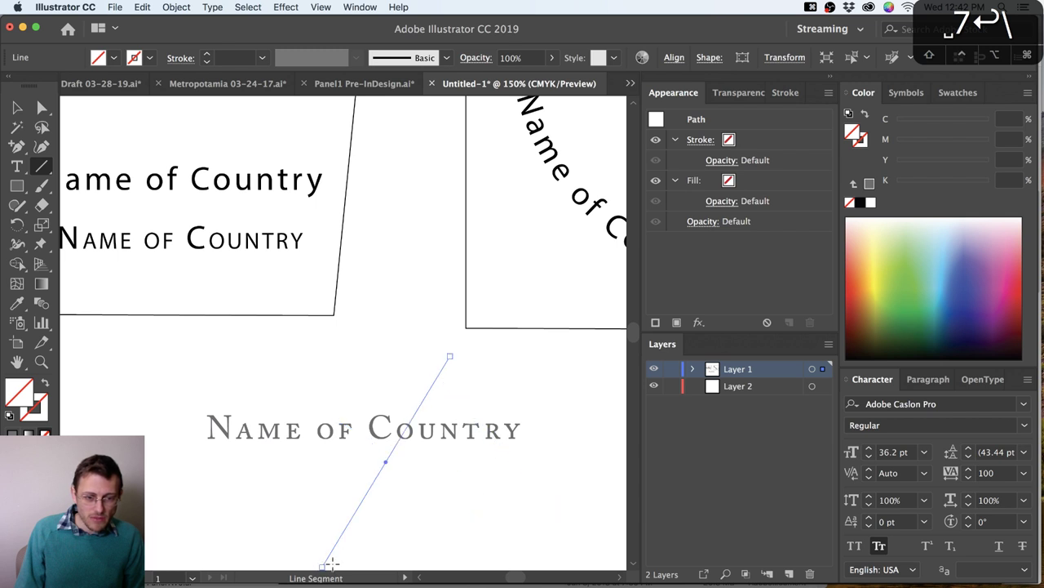
Give the four diagonal lines crossing the gray "Name of Country" label a 30% black stroke
key("super+y")
key("v")
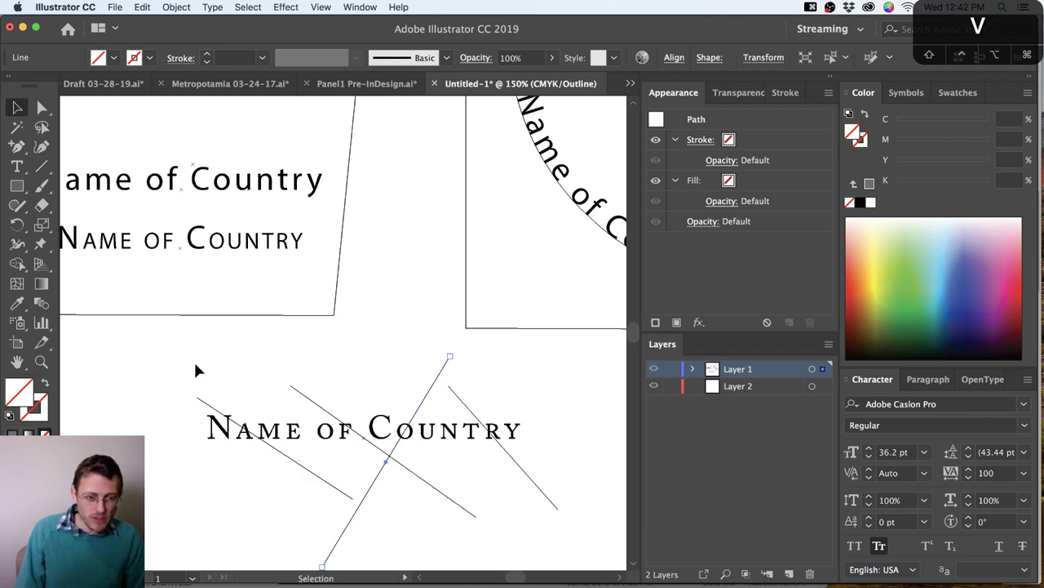
mouse_move(167, 367)
left_mouse_down()
mouse_move(287, 393)
mouse_move(525, 397)
left_mouse_up()
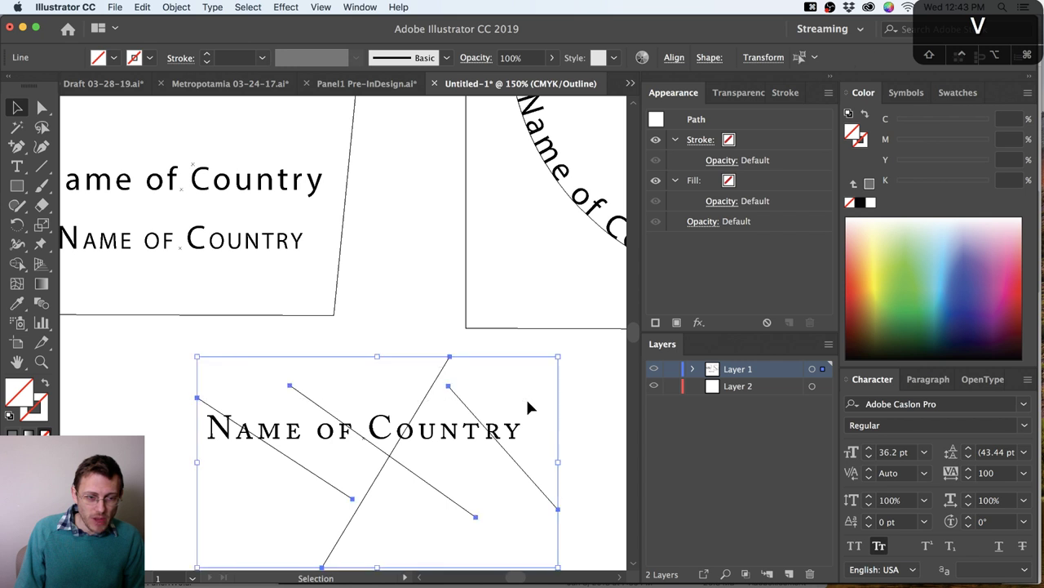
key("super+y")
key("x")
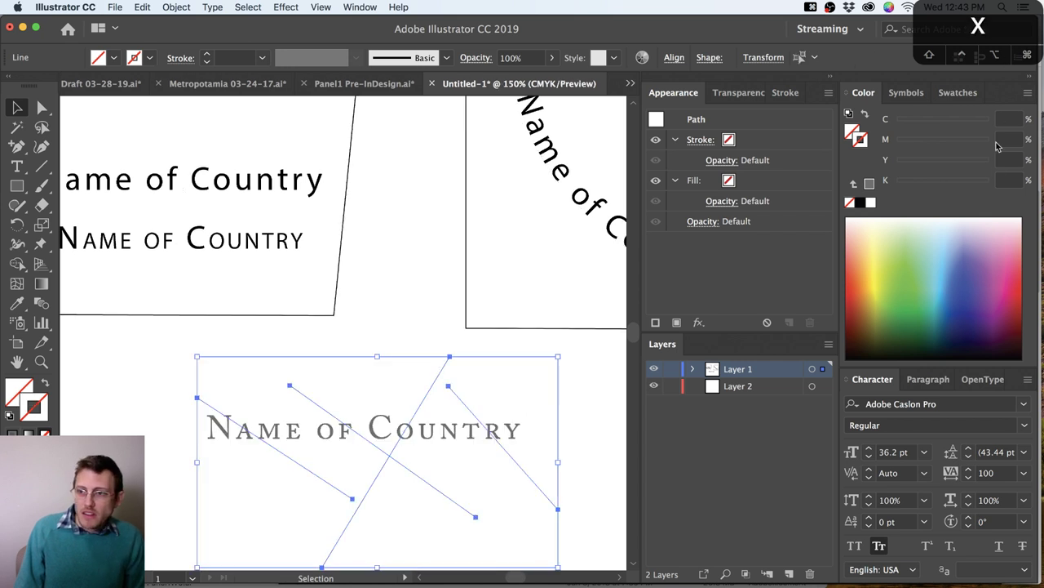
left_click(867, 185)
left_click(996, 180)
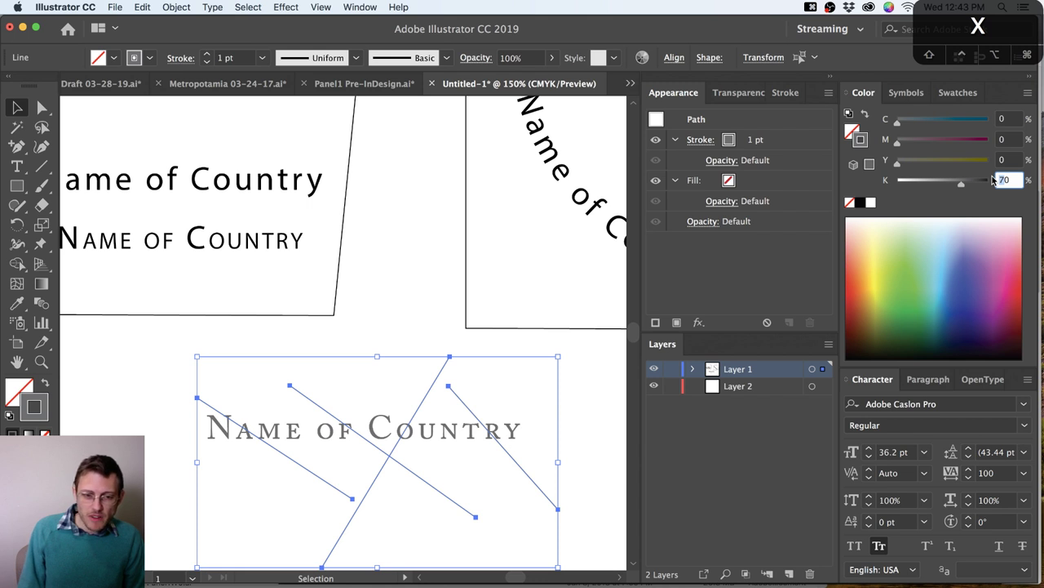
type("40")
key("Return")
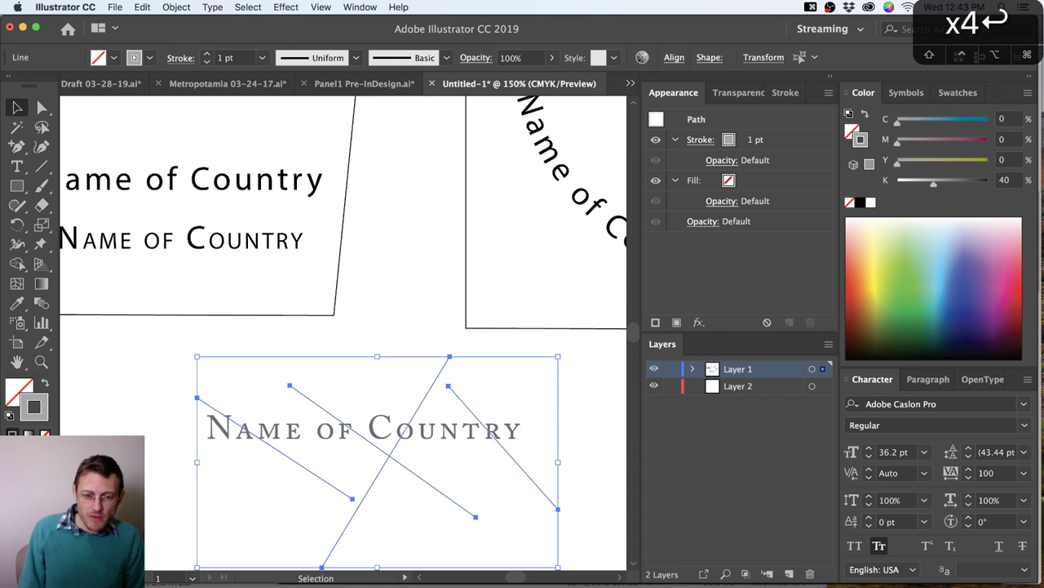
left_click(1003, 180)
type("30")
key("Return")
left_click(506, 510)
Move the four diagonal lines from Layer 1 to Layer 2, beneath the label
key("v")
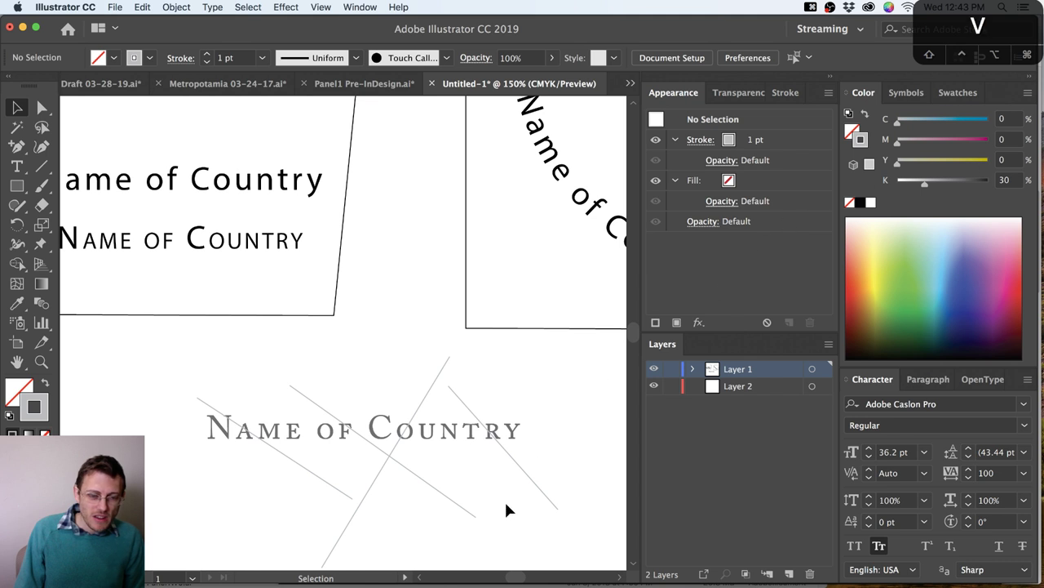
left_click_drag(600, 488, 158, 474)
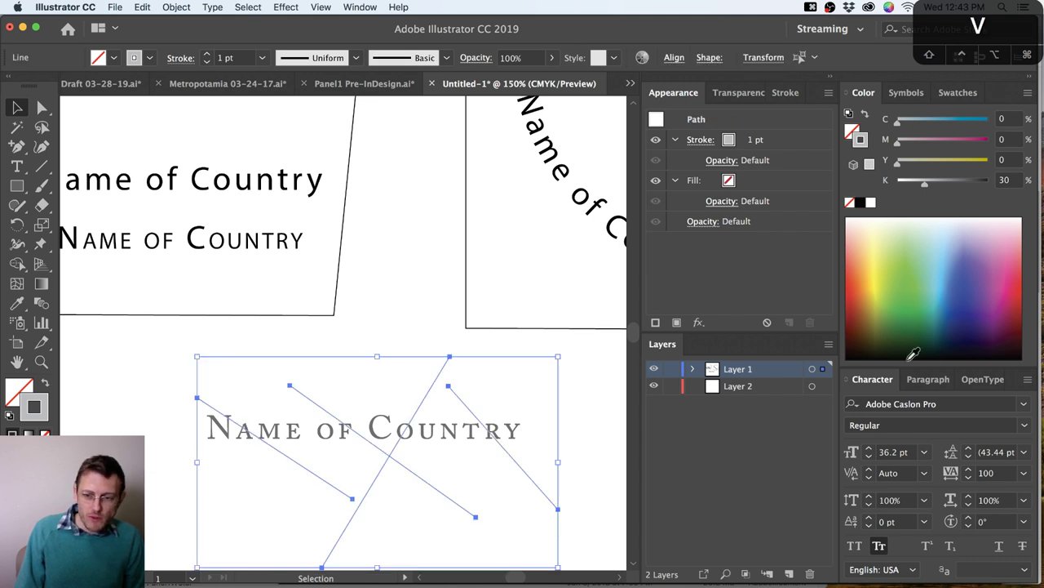
left_click_drag(824, 369, 826, 388)
left_click(590, 385)
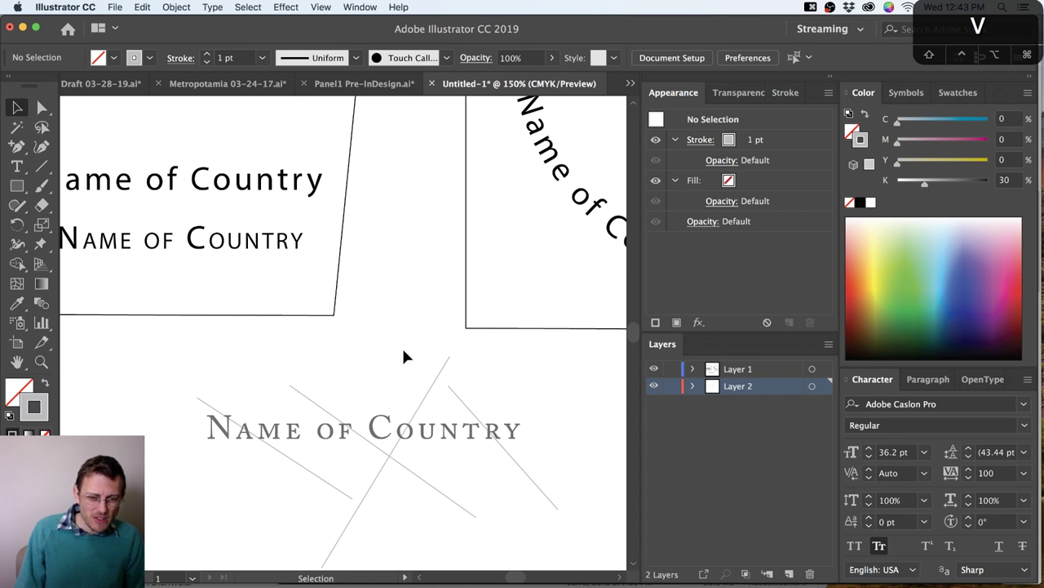
Set the stroke weight of the four diagonal lines to 3 pt
left_click_drag(312, 554, 594, 474)
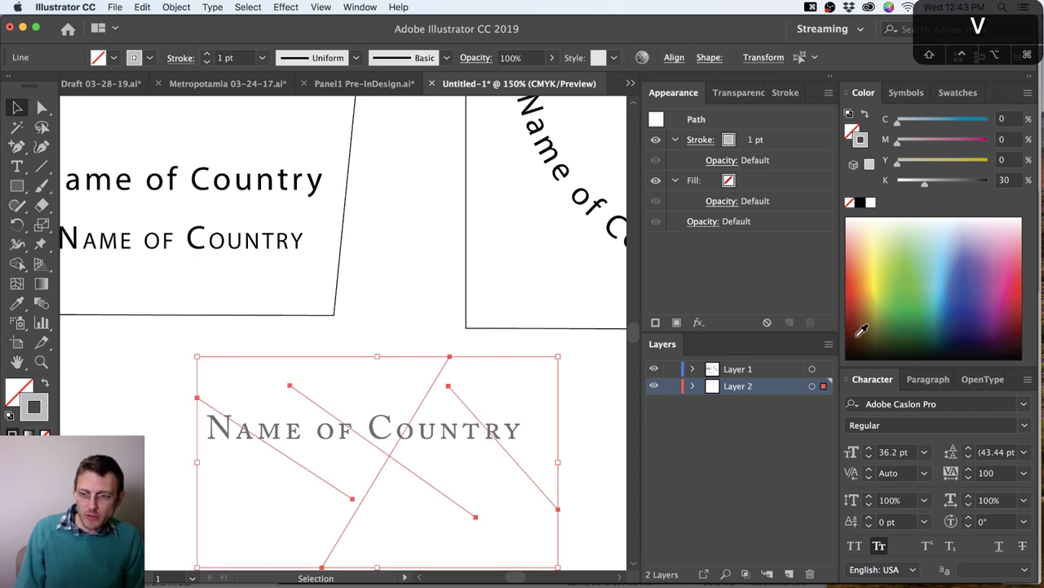
left_click(700, 139)
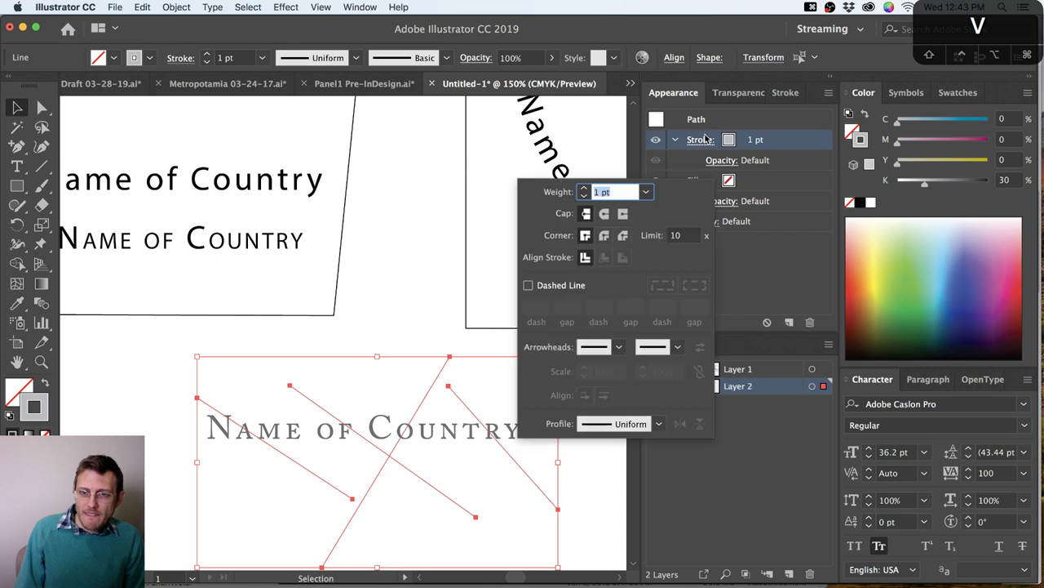
left_click(584, 190)
left_click(584, 189)
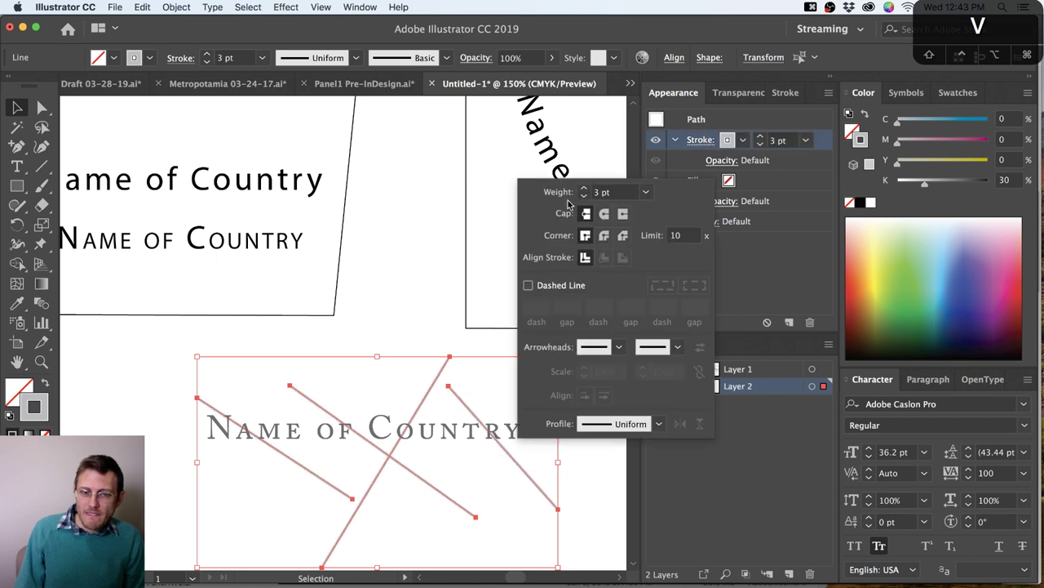
left_click(416, 289)
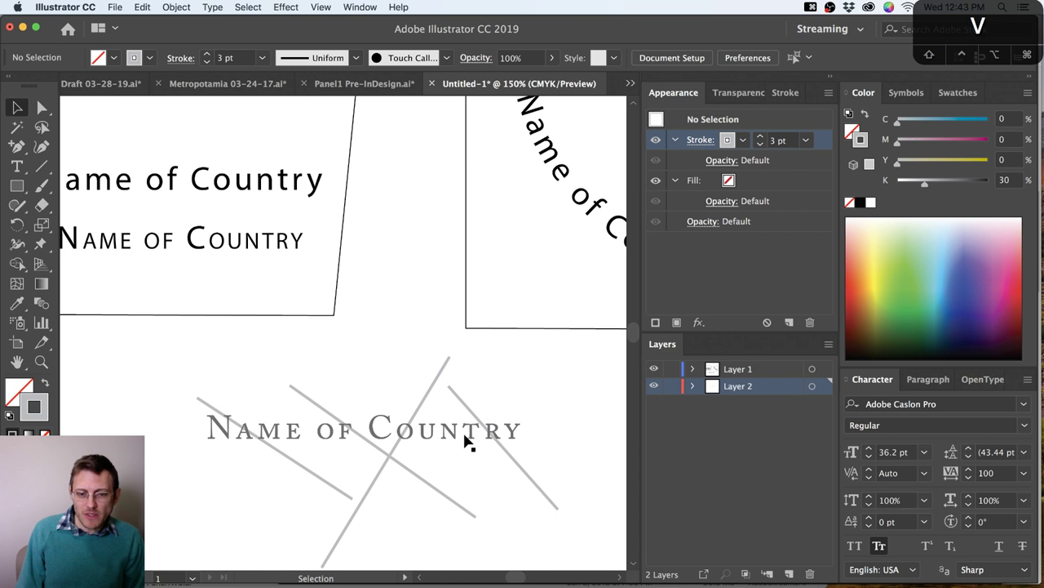
Check the gray label's fill color and the stroke of the lines crossing it
left_click_drag(571, 466, 512, 516)
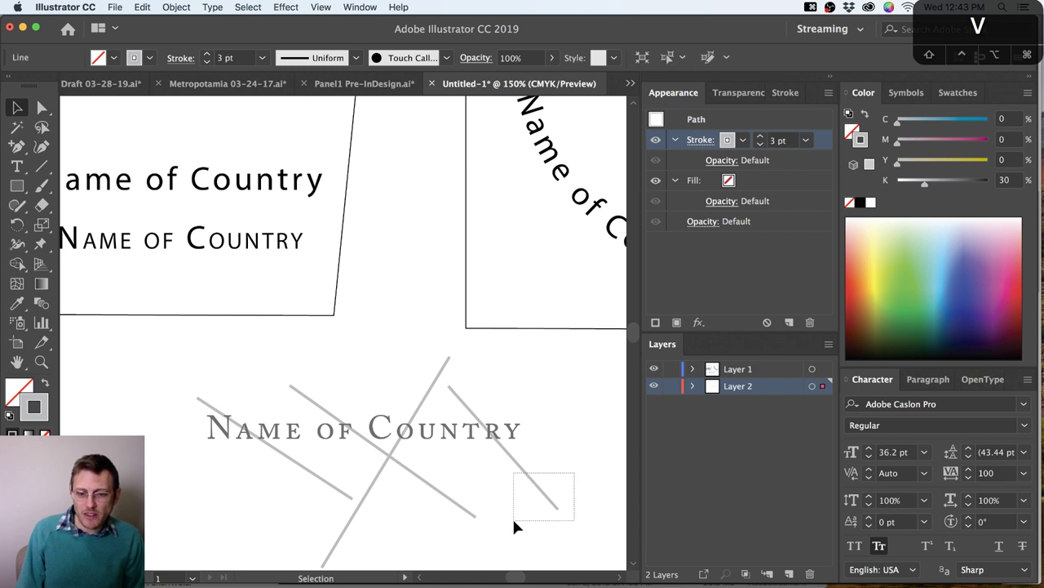
left_click(562, 466)
left_click(472, 433)
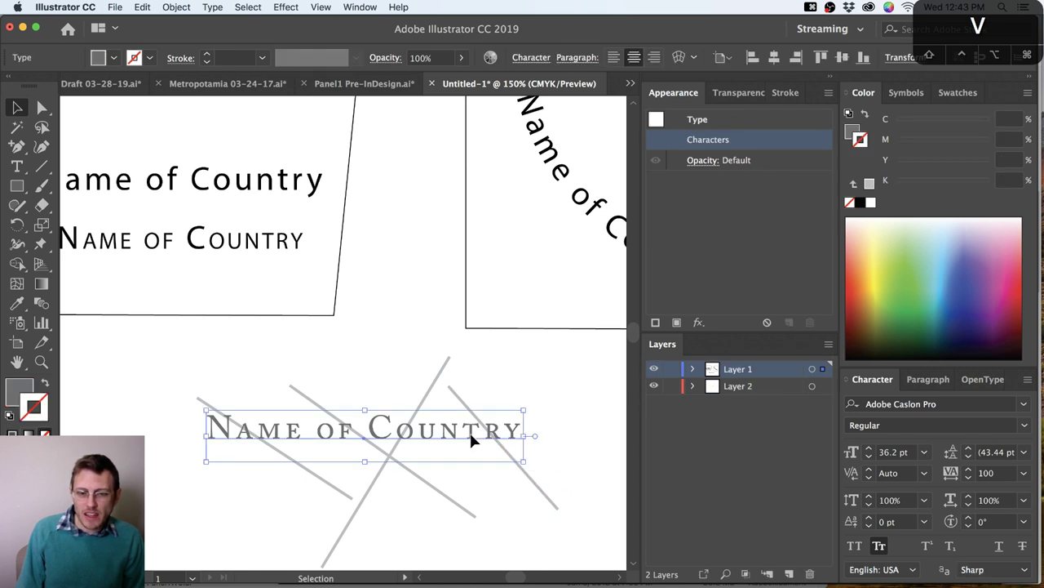
key("x")
left_click(581, 436)
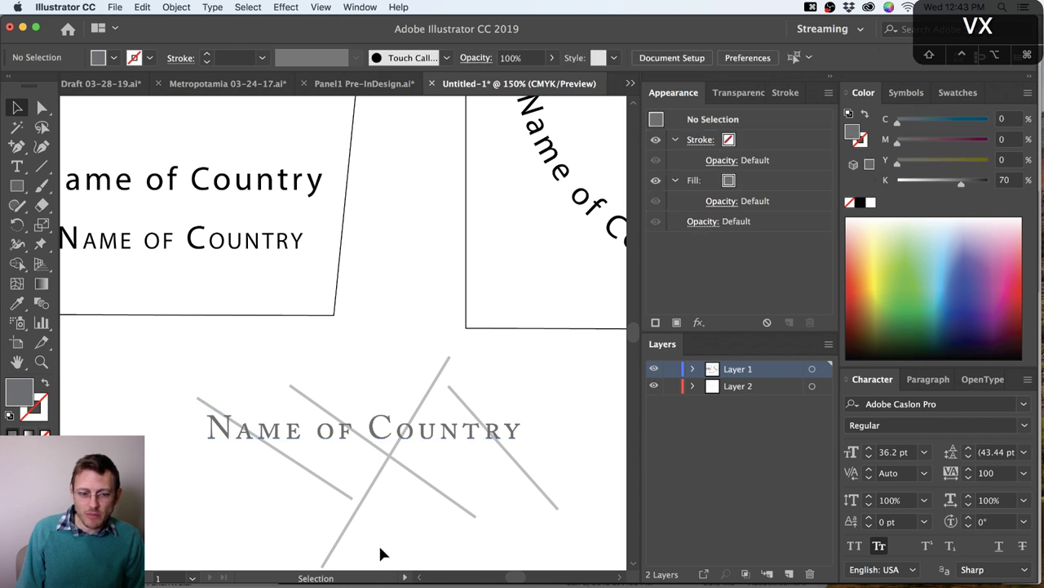
left_click_drag(292, 537, 561, 501)
Place a duplicate of the gray "Name of Country" label in the empty area below and to the left of the crossed label
key("super+minus")
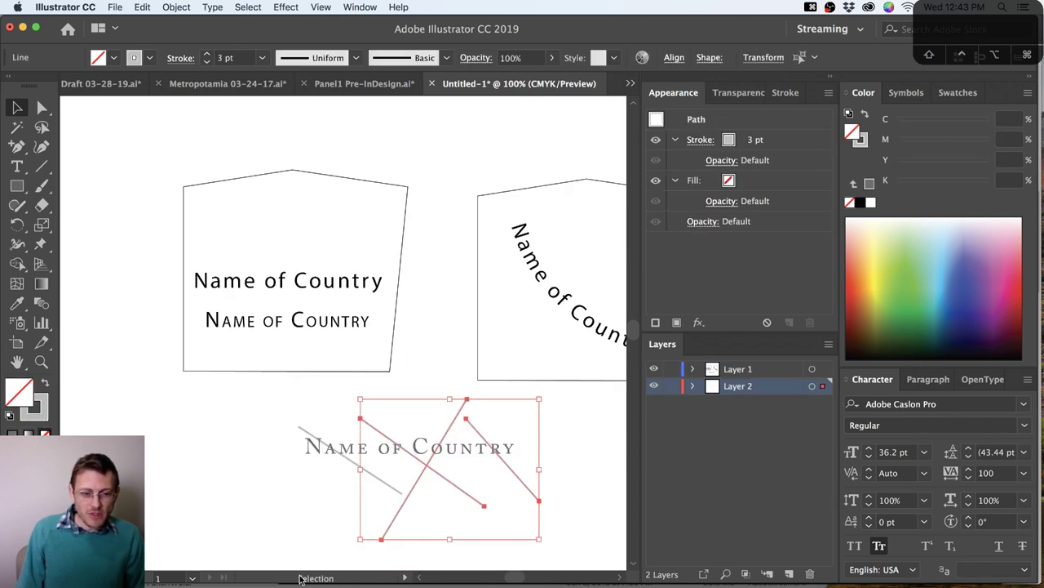
left_click_drag(345, 377, 253, 342)
left_click(381, 436)
Draw a rectangle around the duplicated label, fill it with 30% black, and send it behind the text
key("m")
left_click_drag(202, 297, 433, 367)
type("30")
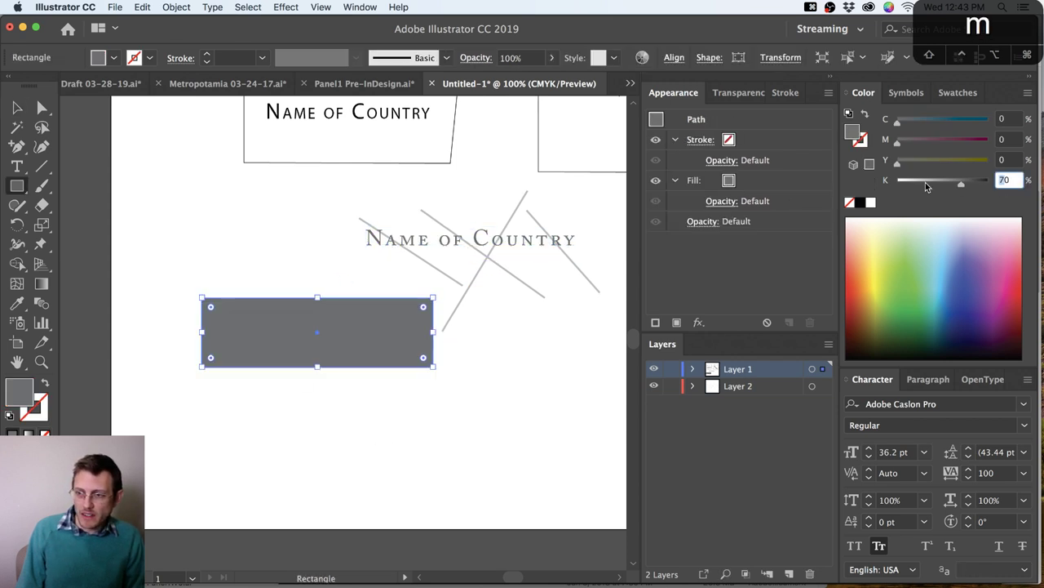
key("Tab")
key("shift+super+bracketleft")
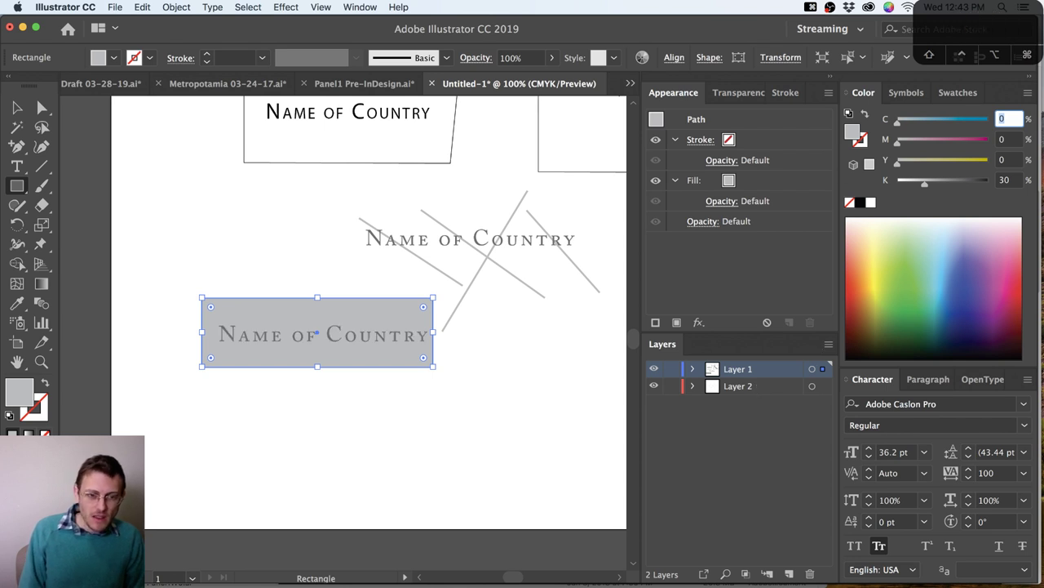
left_click(16, 107)
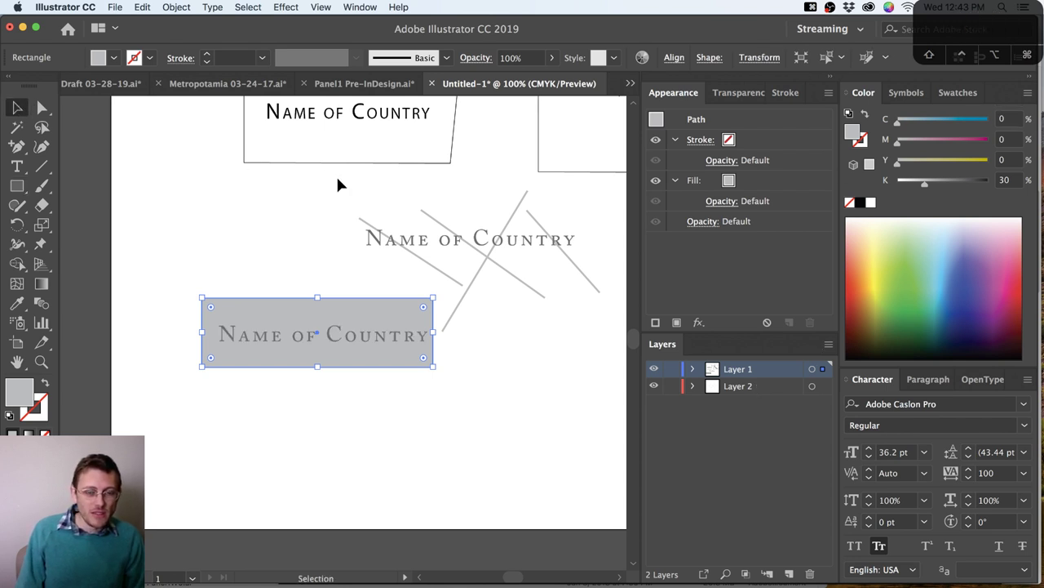
left_click(338, 203)
key("space")
left_click_drag(380, 240, 357, 294)
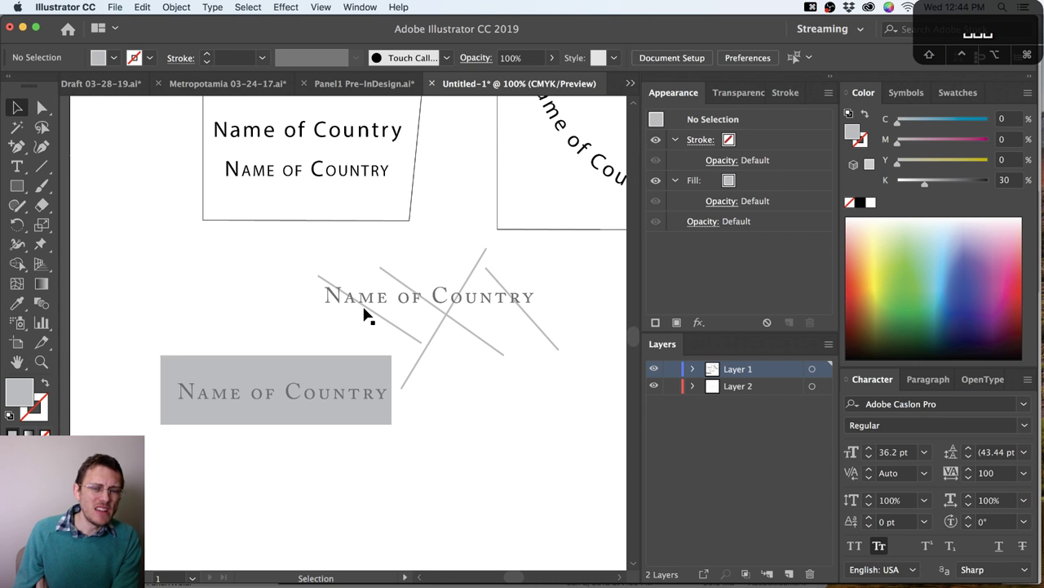
Switch to Photoshop, turn the Gaussian Blur smart filter on Layer 0 of ReliefComposite.psd back on, and save the file
key("super+Tab")
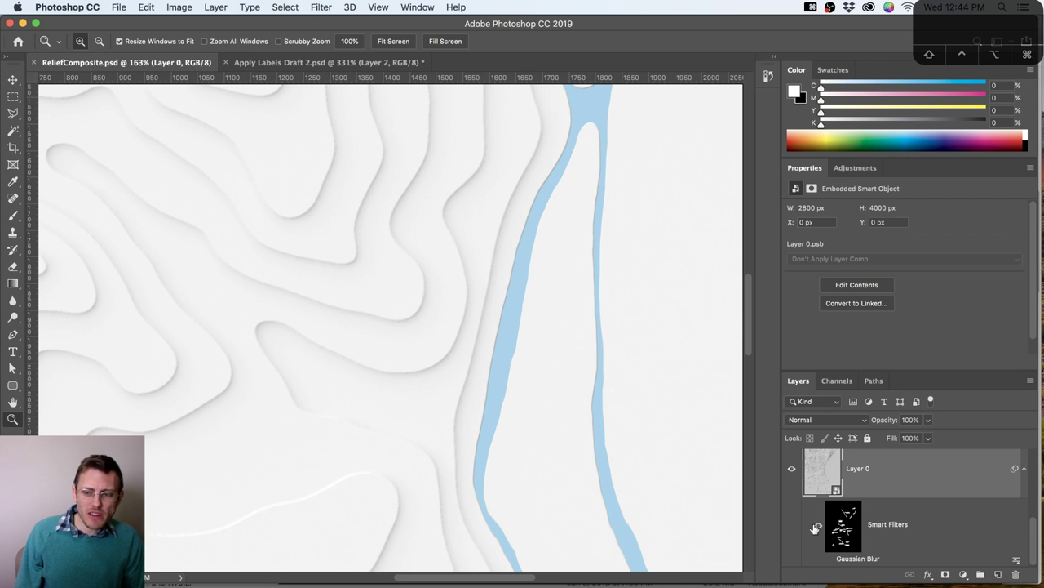
left_click(831, 561)
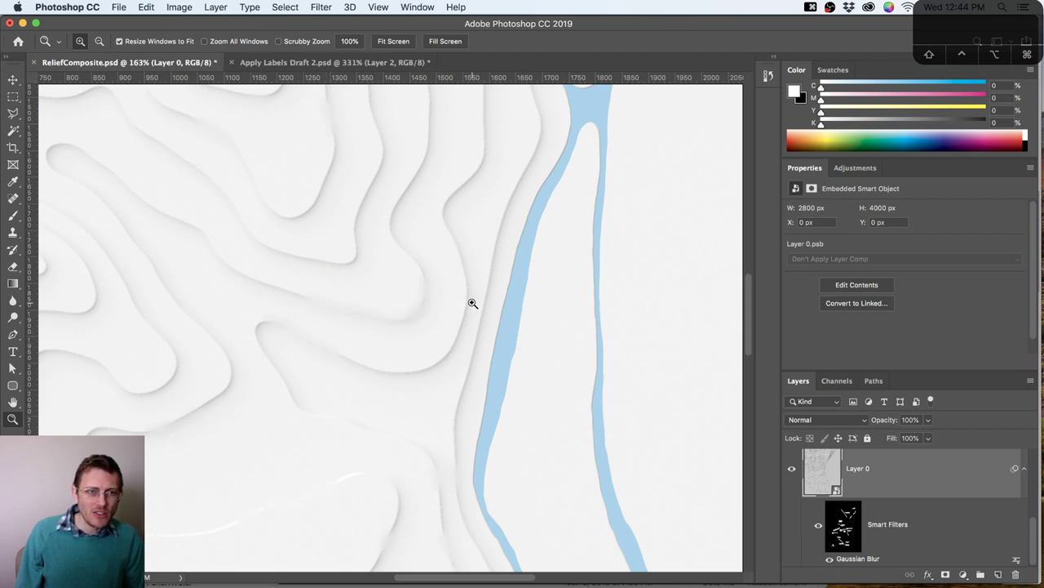
key("super+s")
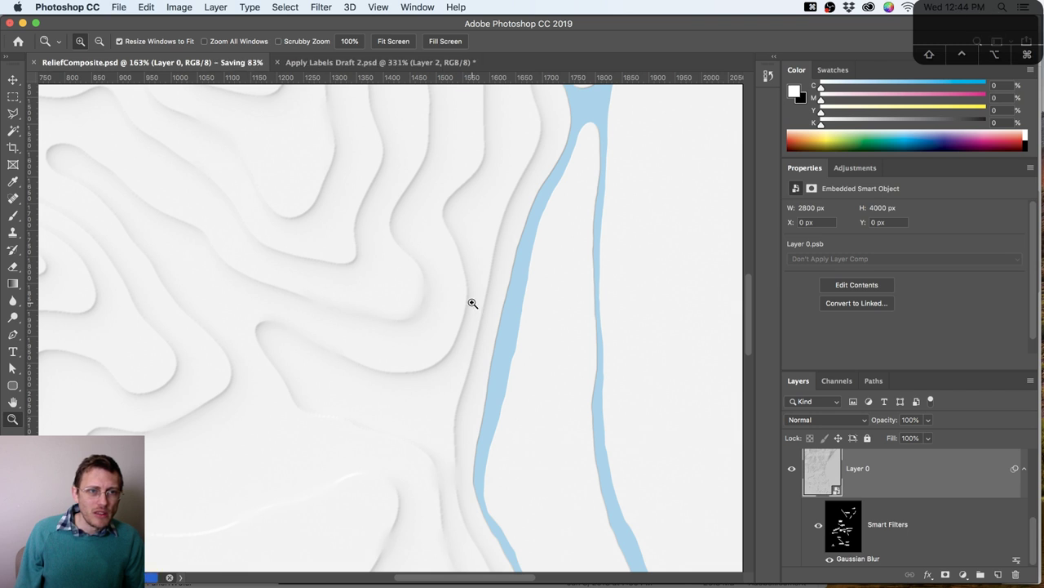
Switch back to Illustrator, update the modified linked files, and move the Temple of the Dragon King label upward in 109 Draft 03-28-19.ai
key("super+Tab")
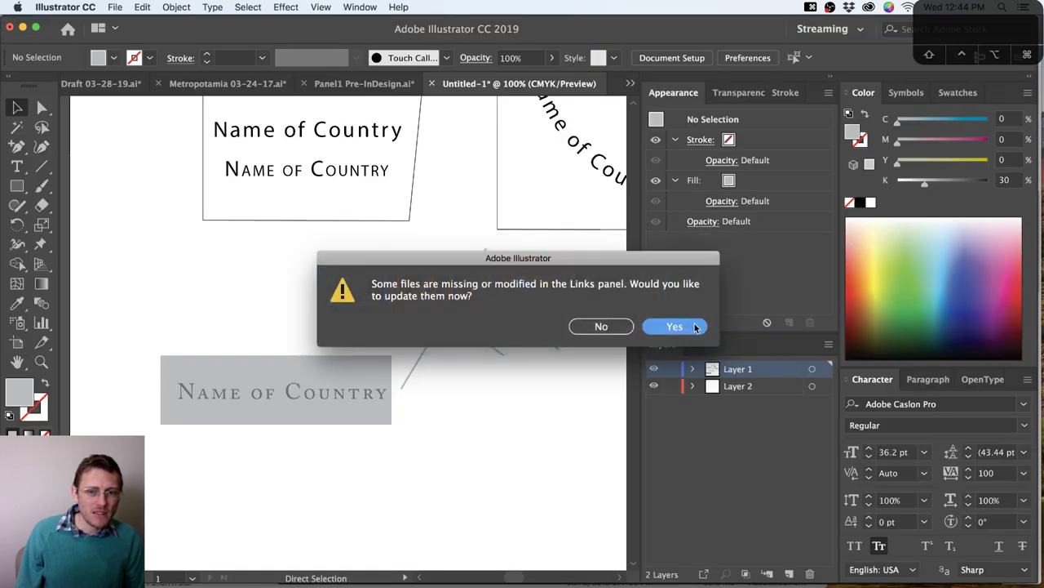
left_click(695, 326)
left_click(113, 85)
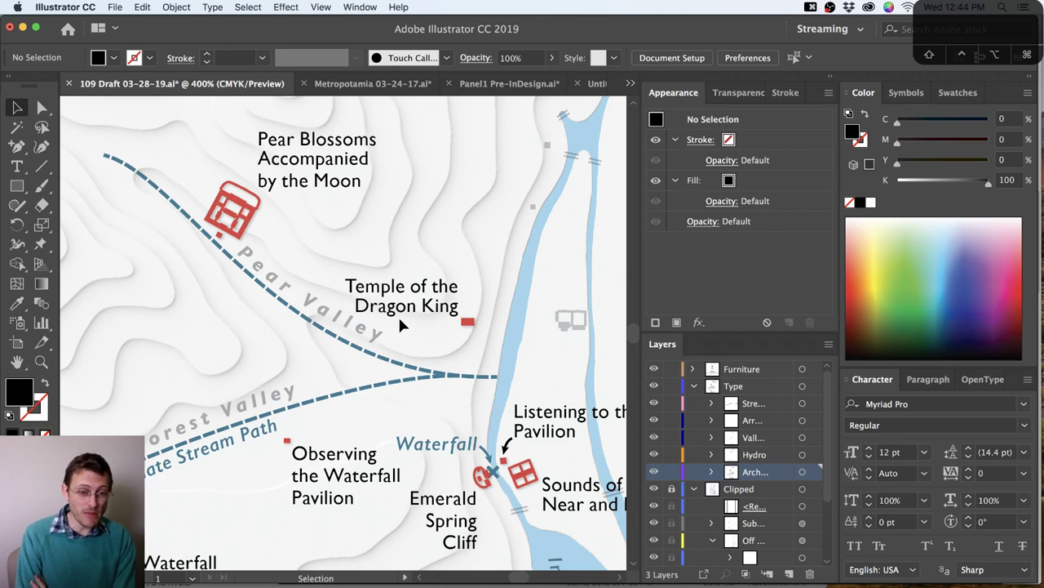
left_click_drag(391, 299, 396, 255)
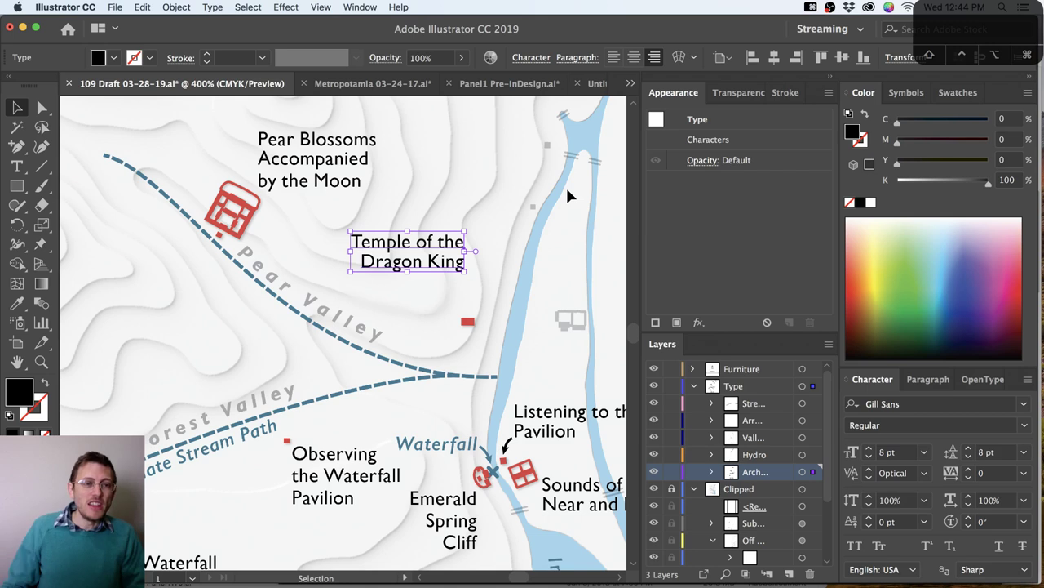
left_click(566, 193)
Switch to Photoshop and examine the smart filter mask on Layer 0 of ReliefComposite.psd and the contours it blurs
key("super+Tab")
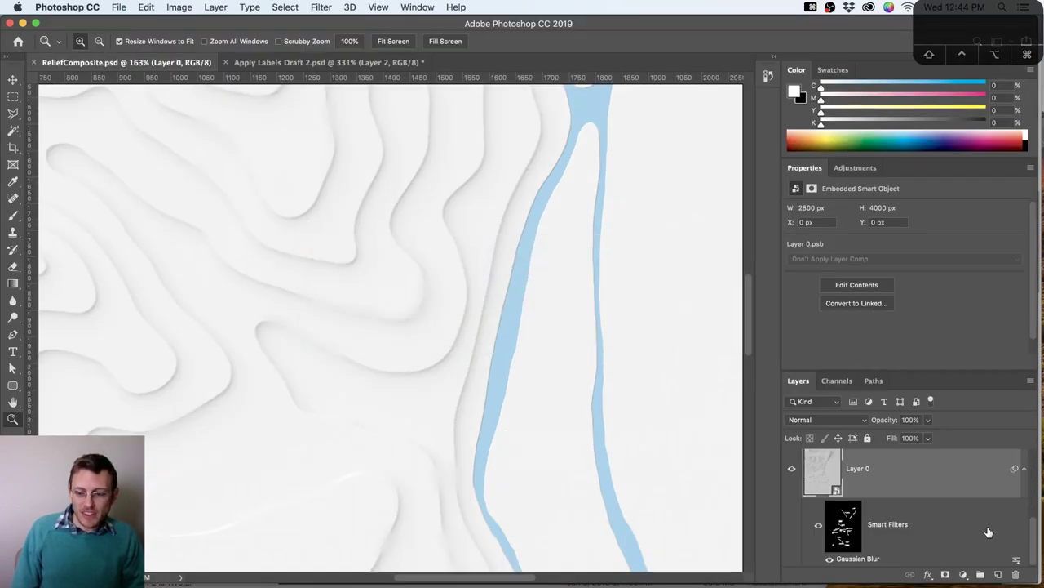
left_click(844, 529, "alt")
scroll(511, 329, "down", 5)
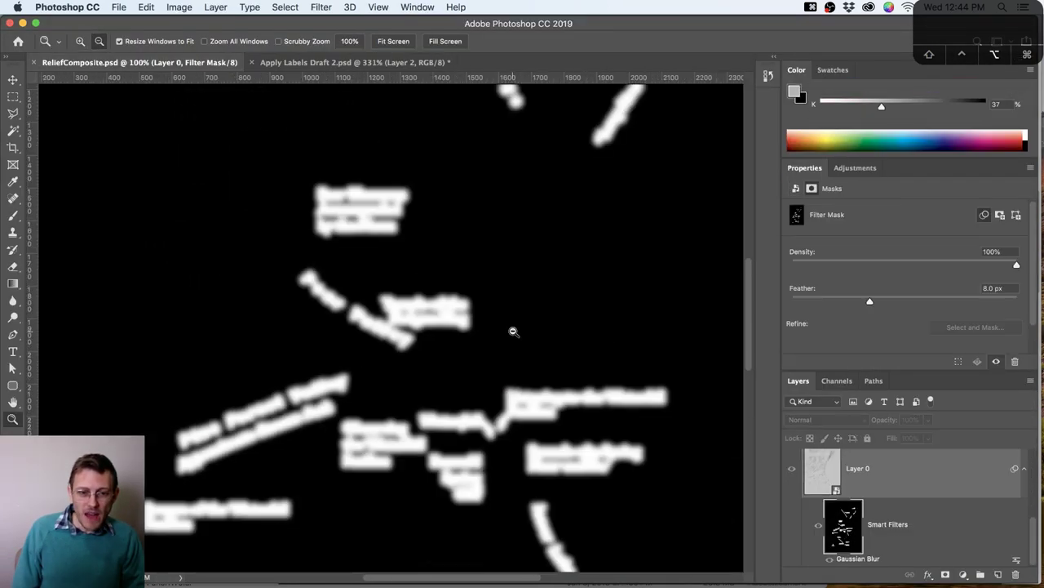
scroll(513, 331, "down", 4)
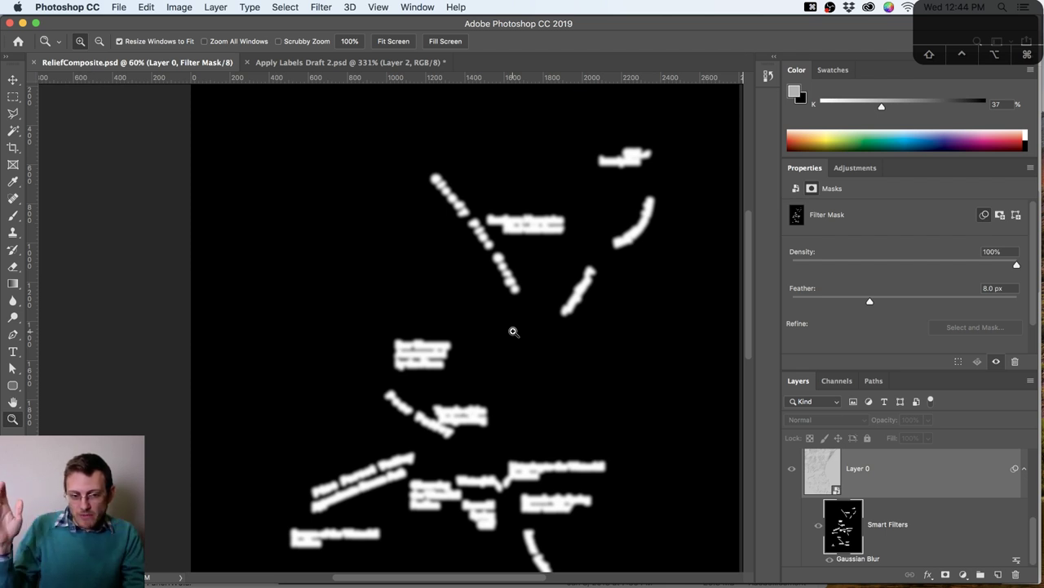
scroll(608, 394, "down", 2)
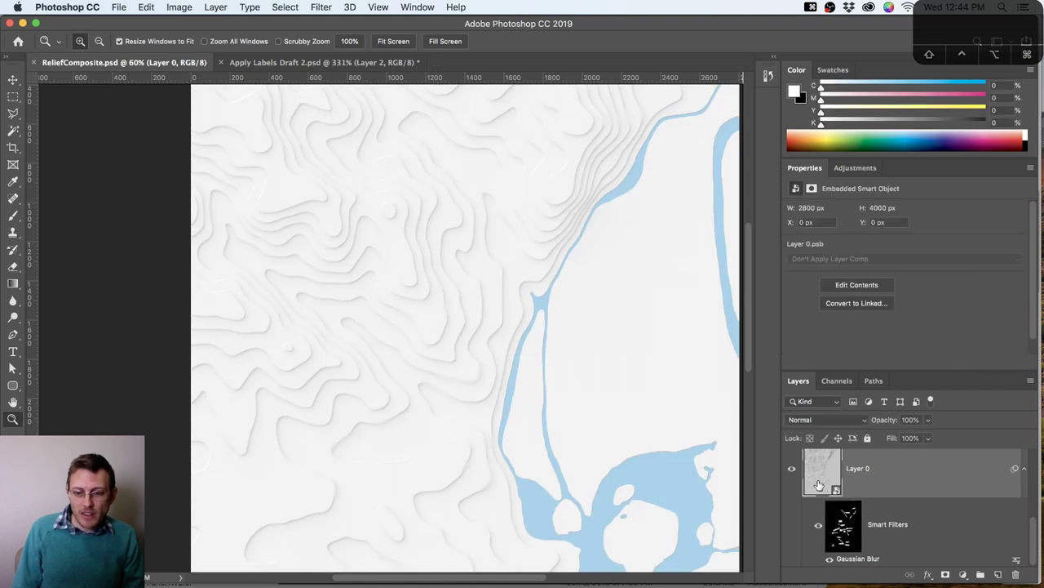
left_click(831, 507, "alt")
scroll(440, 380, "up", 5)
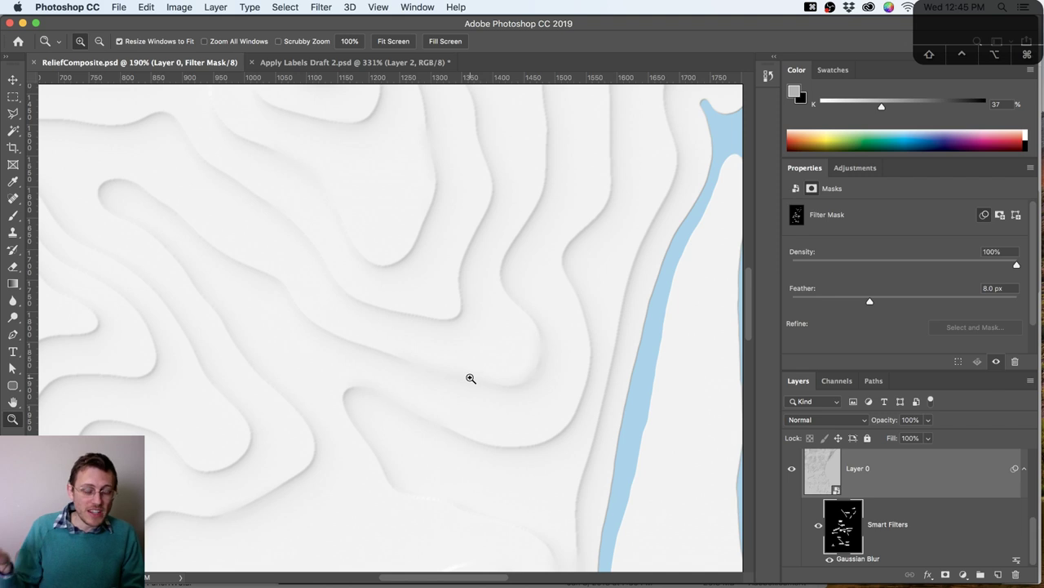
left_click(285, 63)
left_click(208, 65)
Switch to Chrome and browse the map images on the Ecological Atlas of the Bering, Chukchi, and Beaufort Seas page
key("super+Tab")
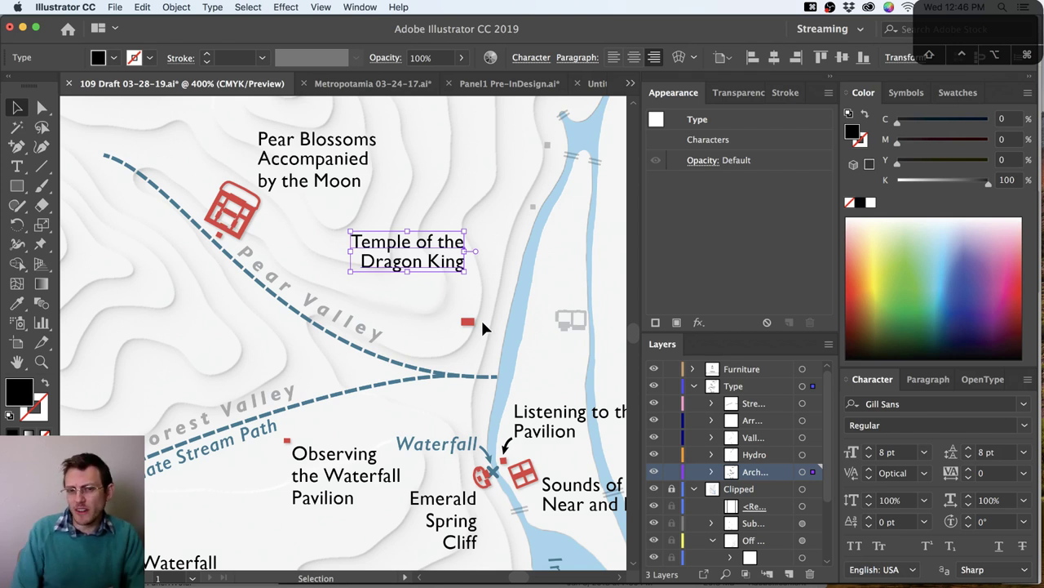
key("super+Tab")
left_click(499, 308)
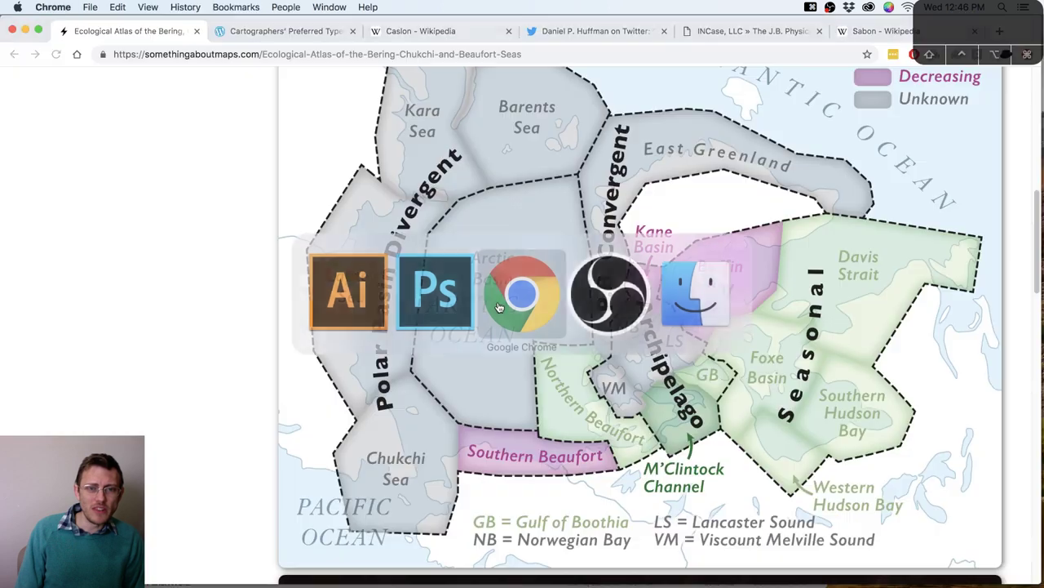
scroll(263, 311, "down", 10)
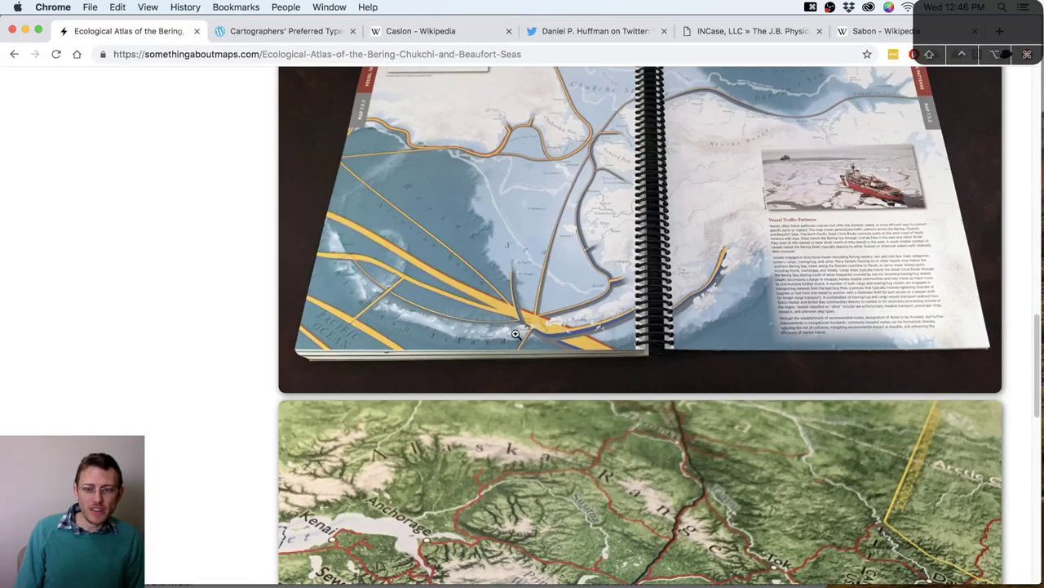
scroll(516, 334, "down", 10)
scroll(514, 339, "up", 15)
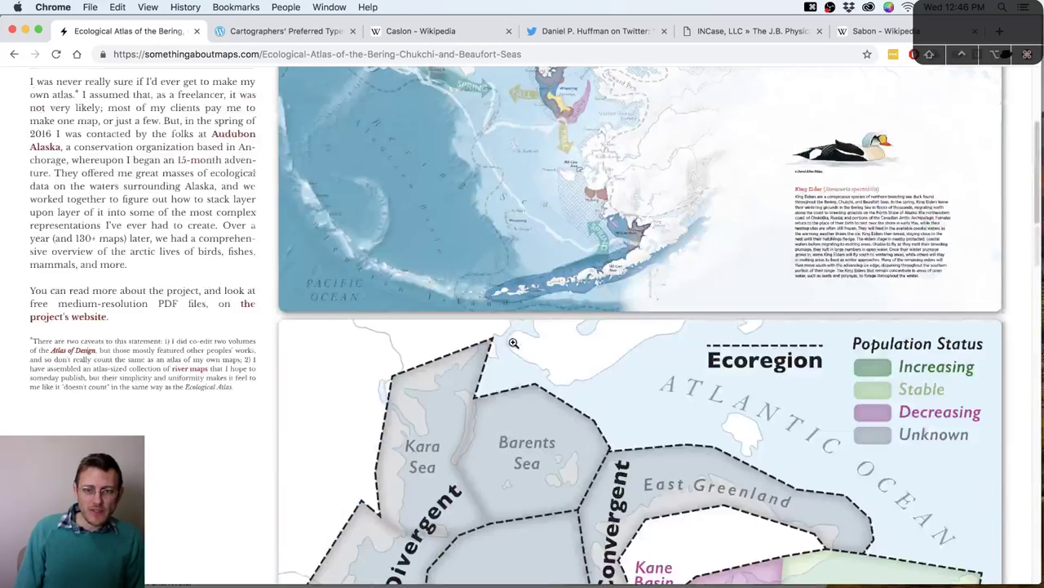
scroll(514, 343, "up", 4)
scroll(515, 349, "down", 12)
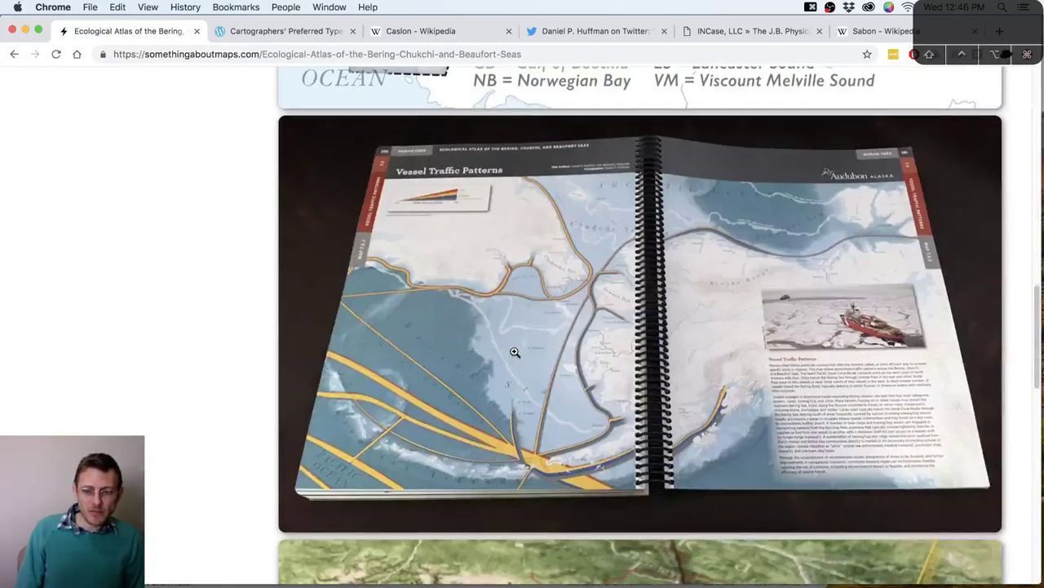
scroll(212, 293, "up", 10)
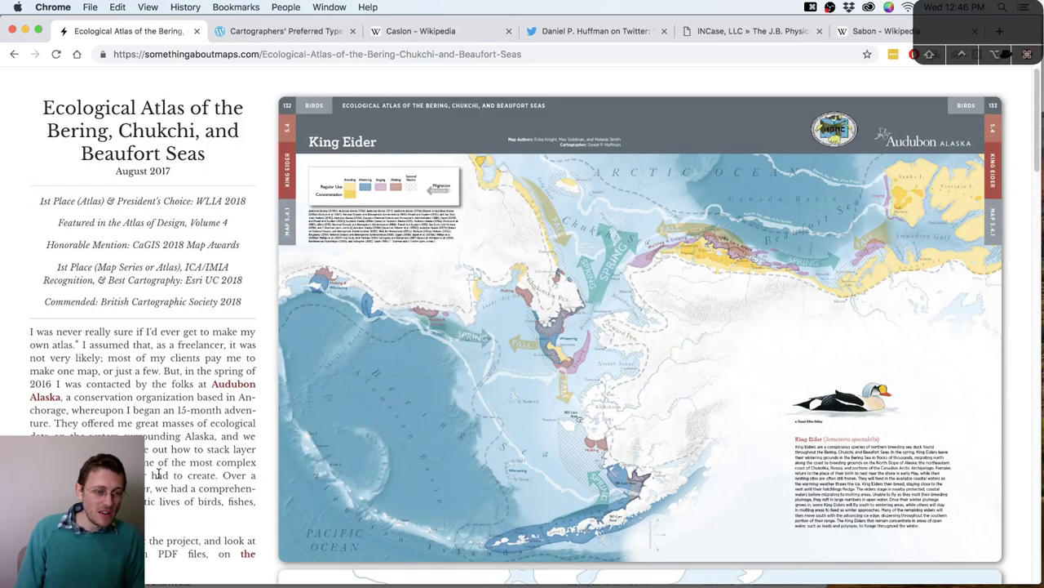
Highlight the somethingaboutmaps.com domain in the page address, and view the King Eider map and the atlas description
scroll(159, 475, "down", 1)
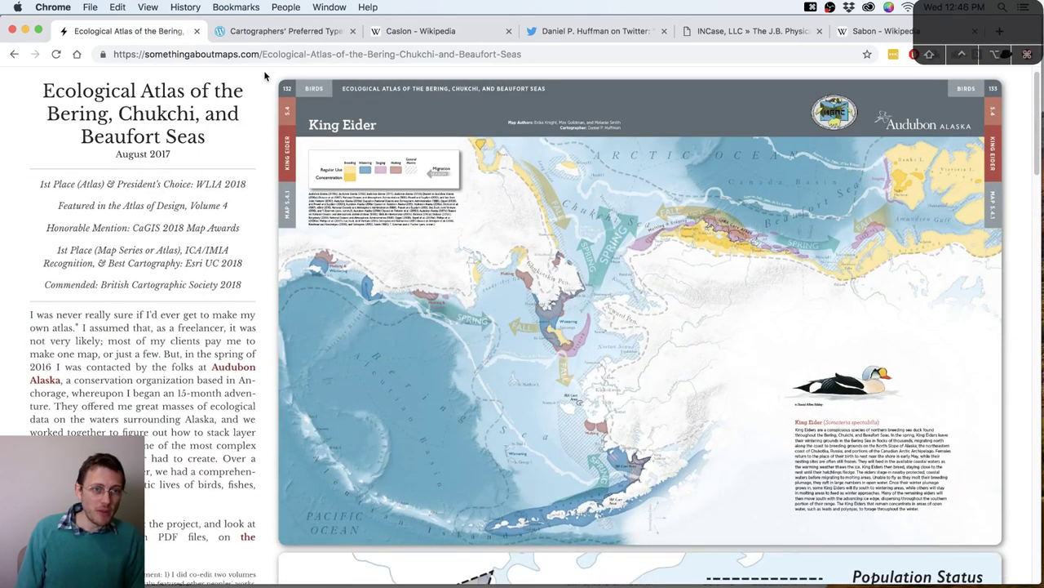
left_click_drag(261, 54, 148, 54)
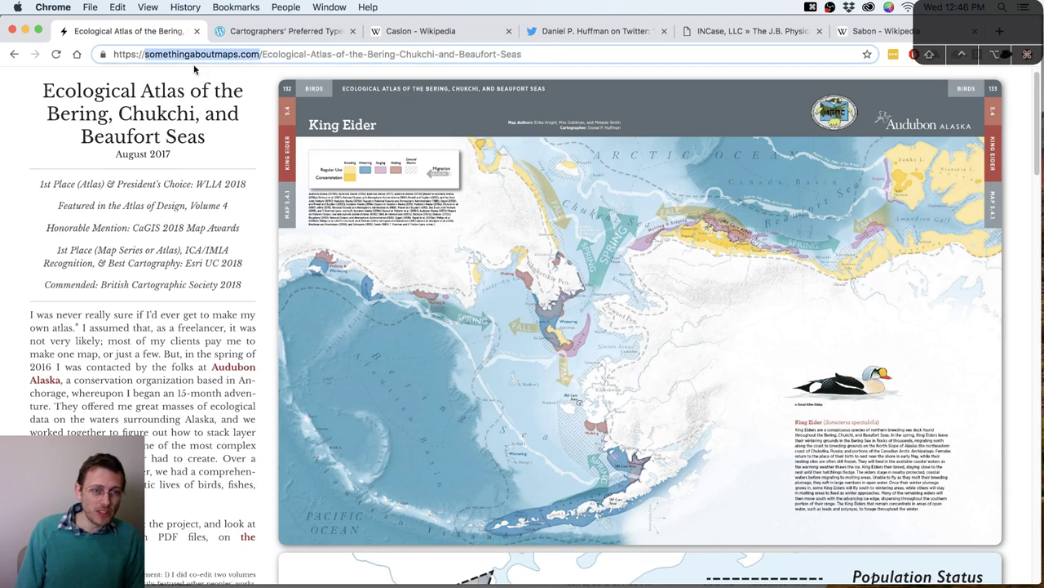
left_click(261, 54)
scroll(255, 179, "down", 2)
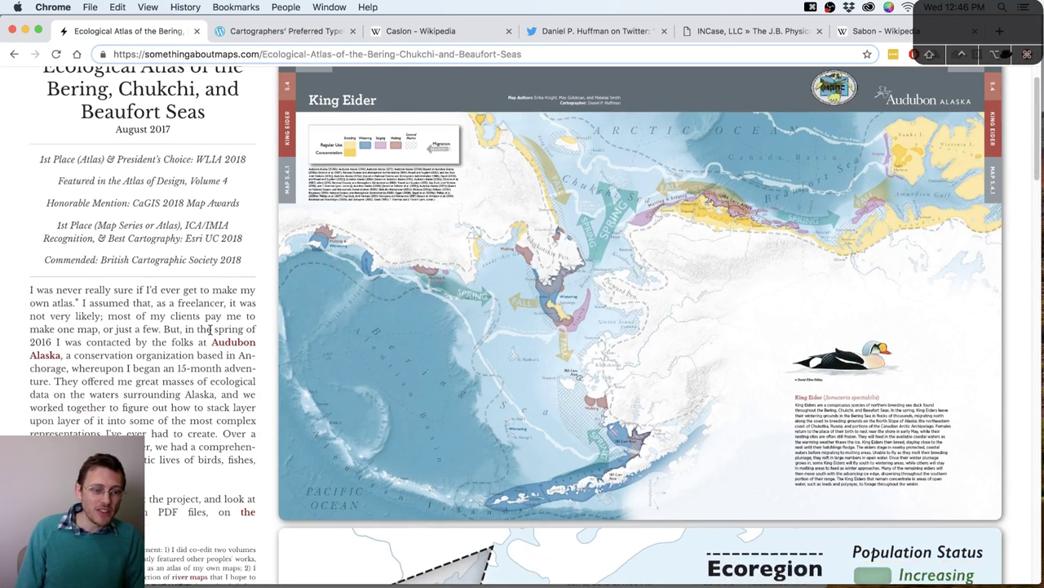
left_click(247, 456)
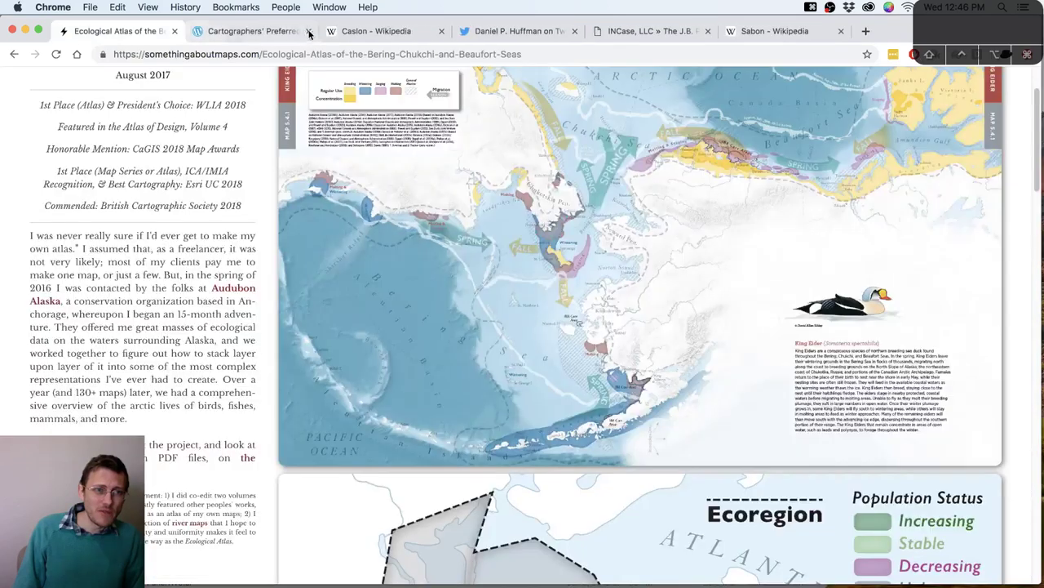
left_click(309, 31)
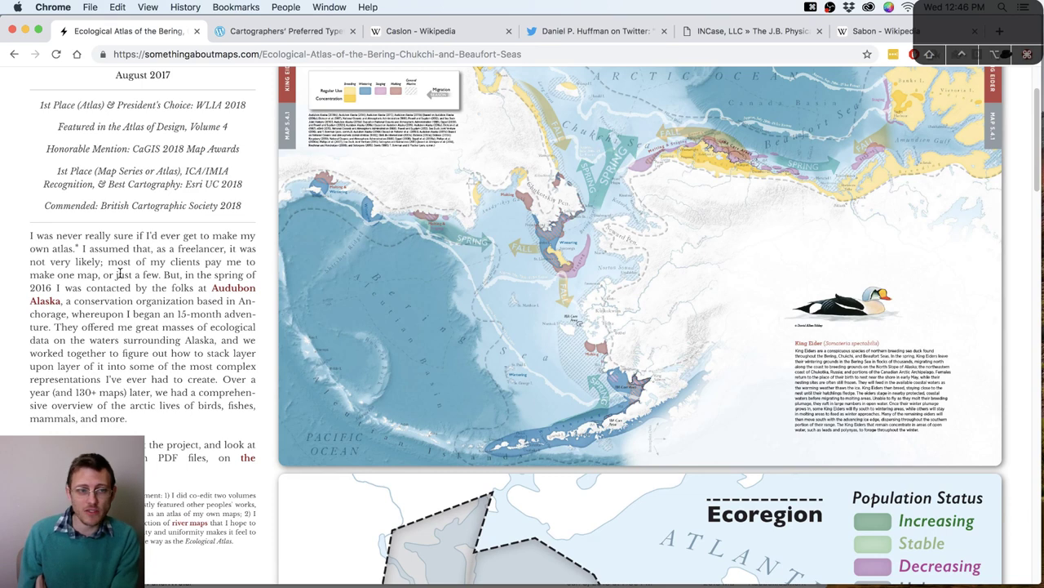
scroll(122, 314, "up", 2)
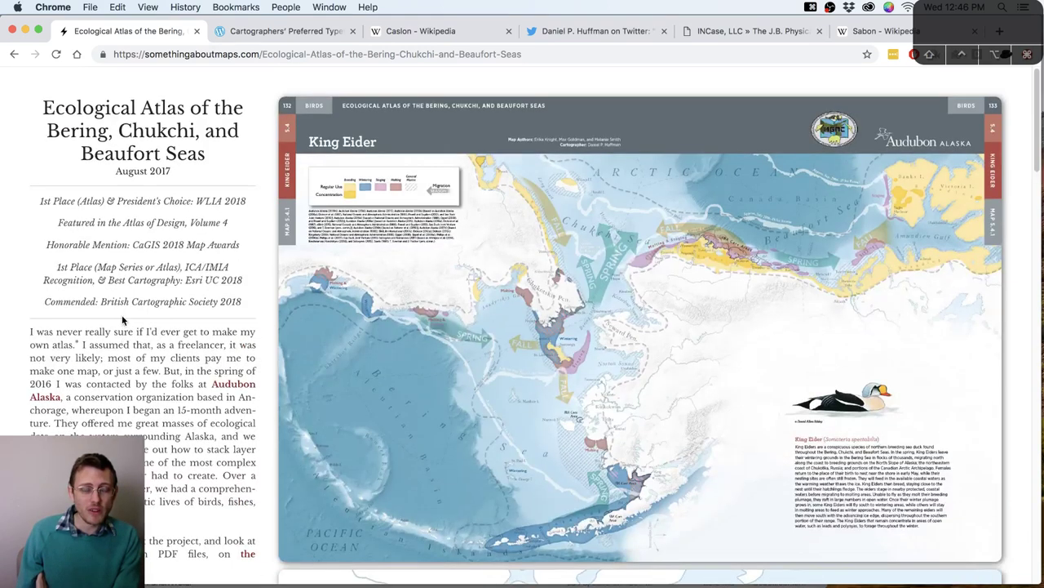
scroll(122, 317, "down", 1)
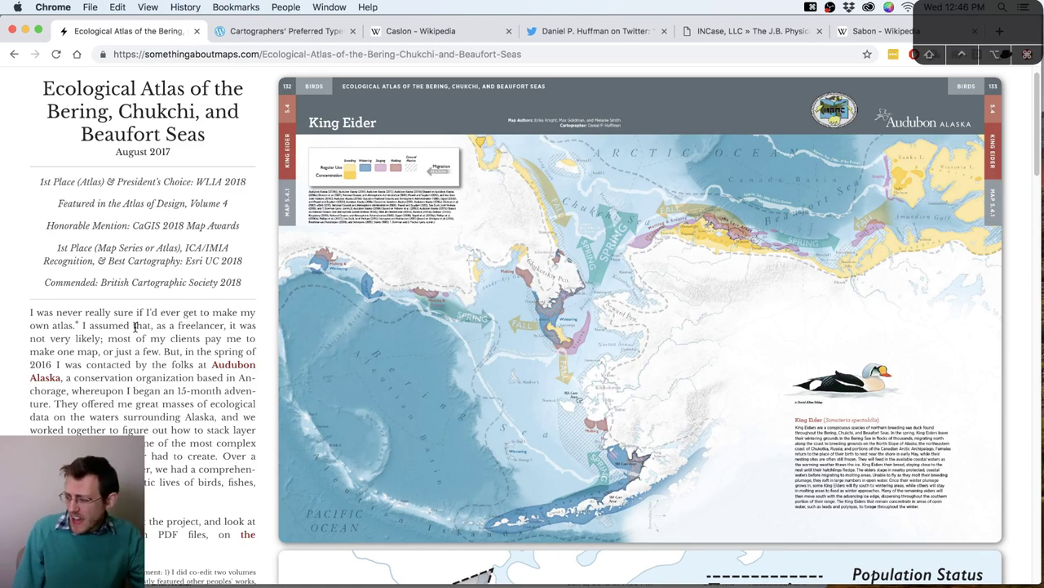
Switch to Finder and browse from the cartographic projects folder through Complete, 2016 and 16-10 Audubon Alaska to Specs and Templates
mouse_move(488, 573)
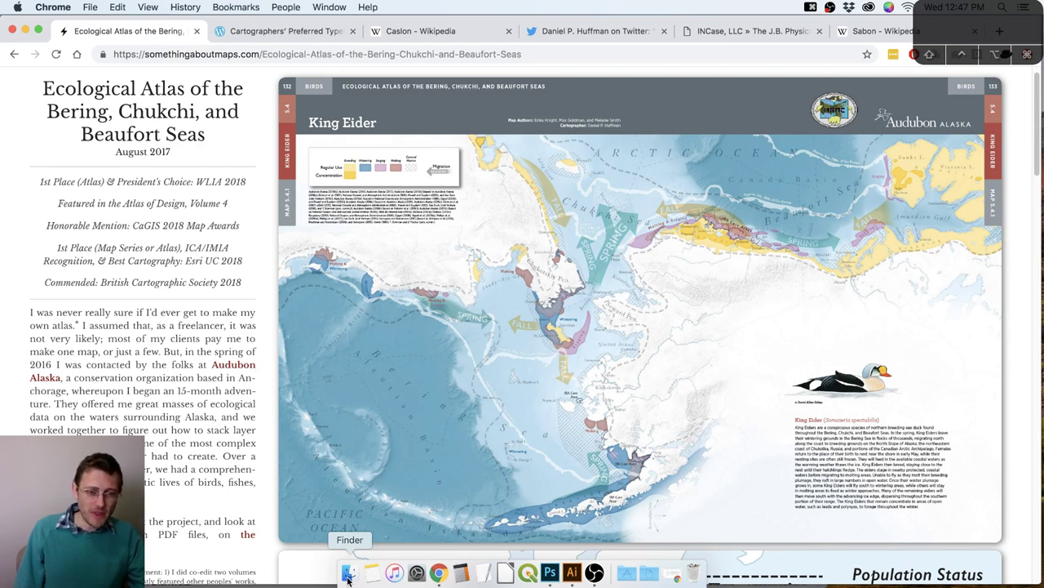
left_click(347, 577)
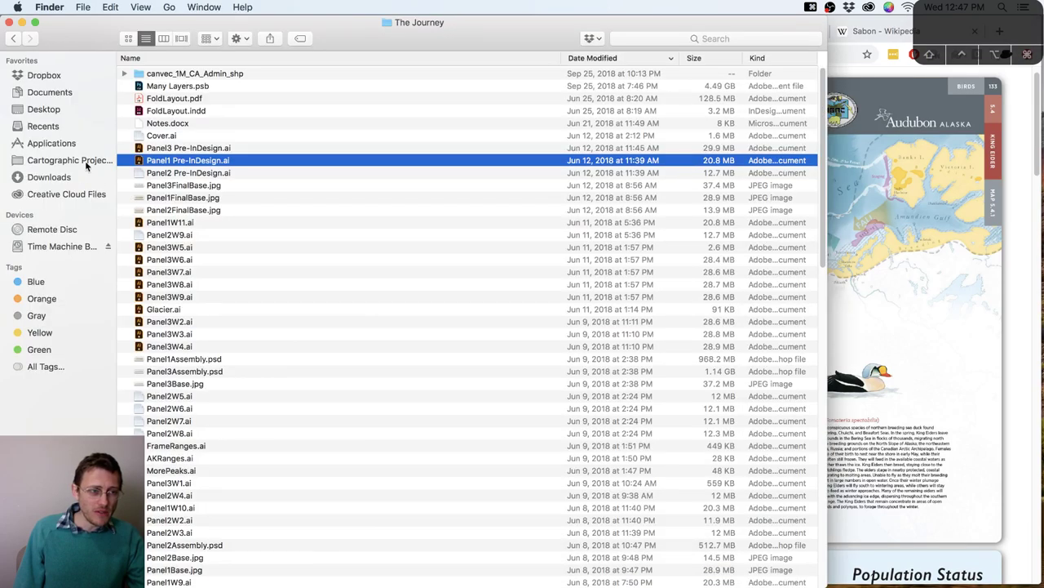
left_click(87, 163)
left_click(170, 70)
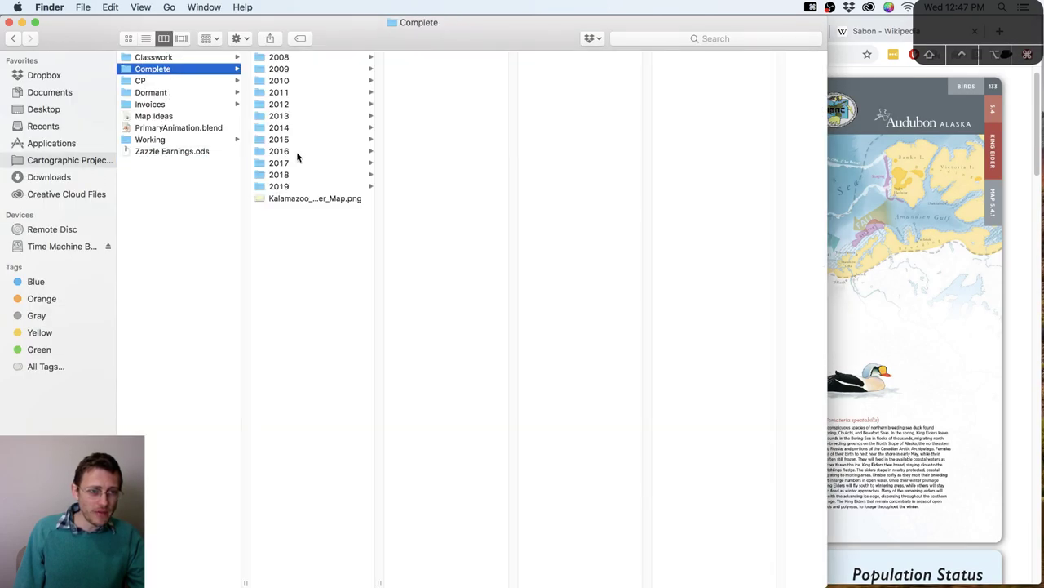
left_click(301, 155)
left_click(437, 94)
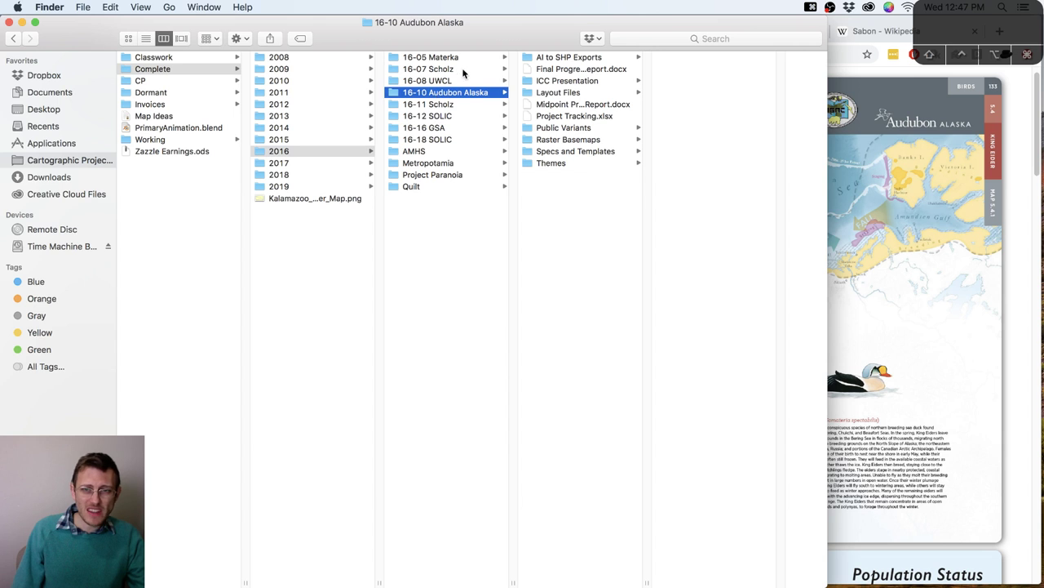
left_click(546, 152)
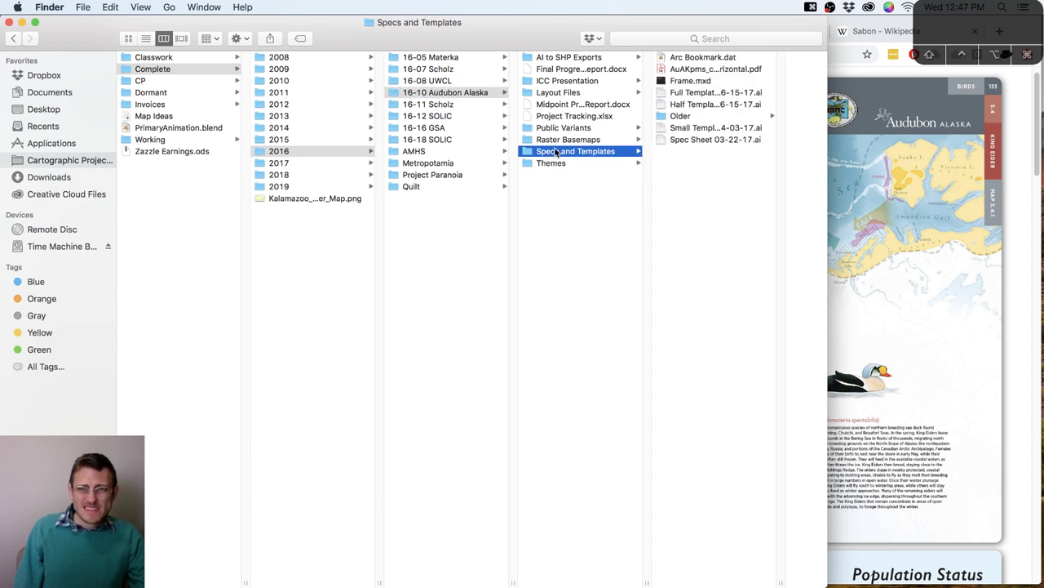
Open Full Template 06-15-17.ai in Illustrator, ignoring the missing linked file, and view its basemap labels at 100%
left_click(709, 93)
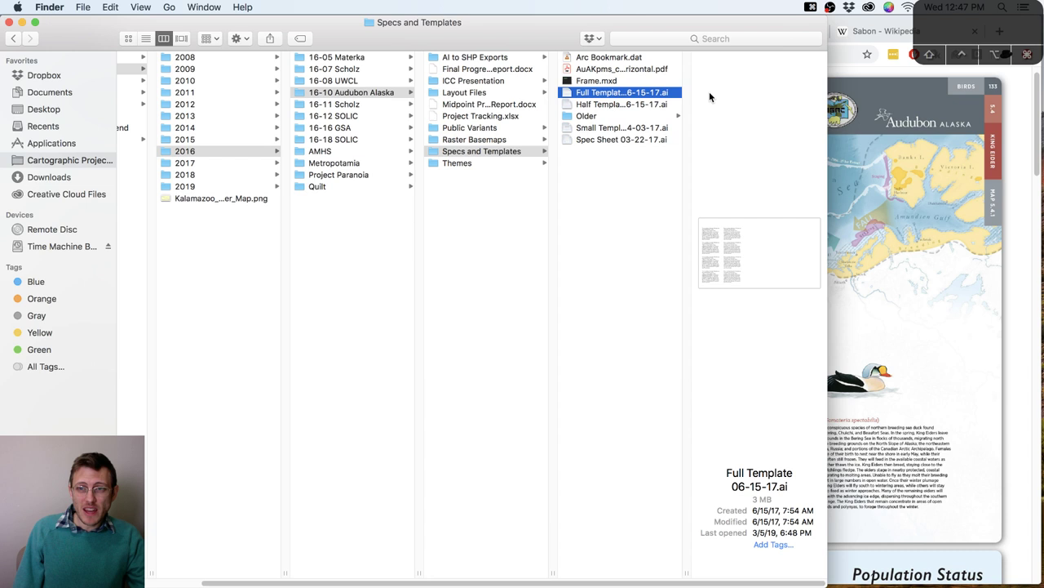
left_click(628, 96)
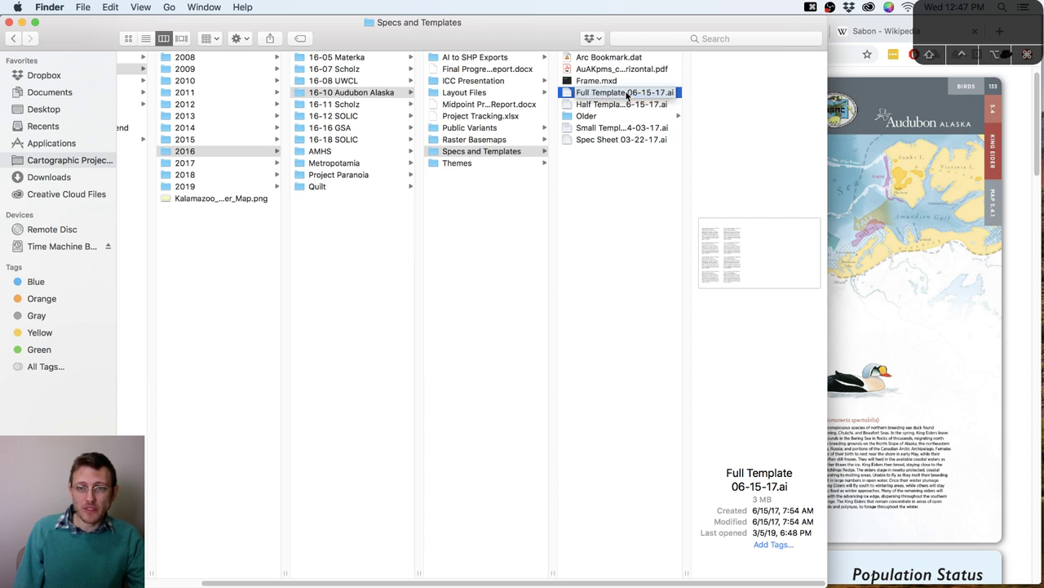
double_click(628, 94)
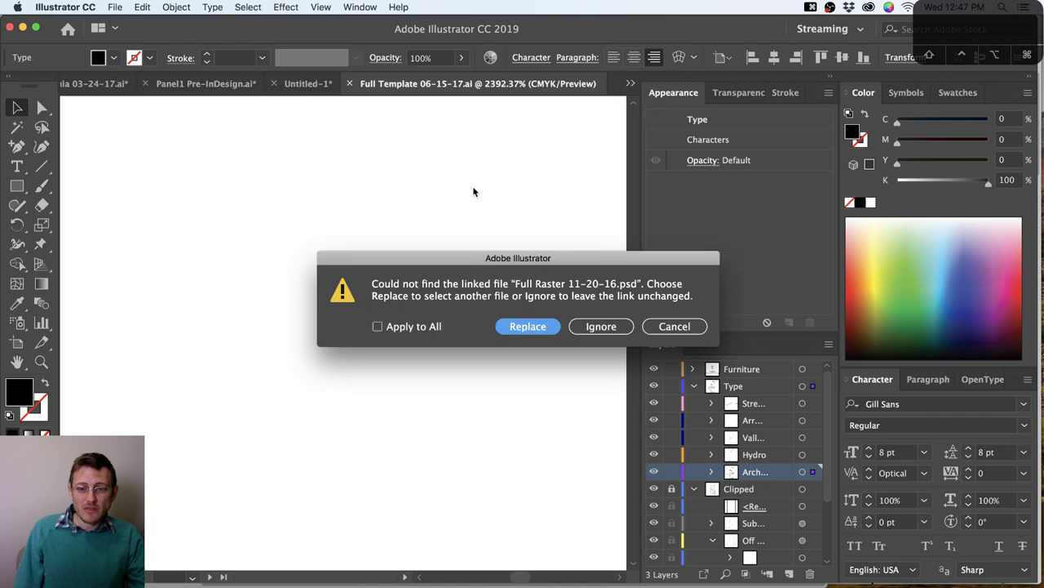
left_click(588, 327)
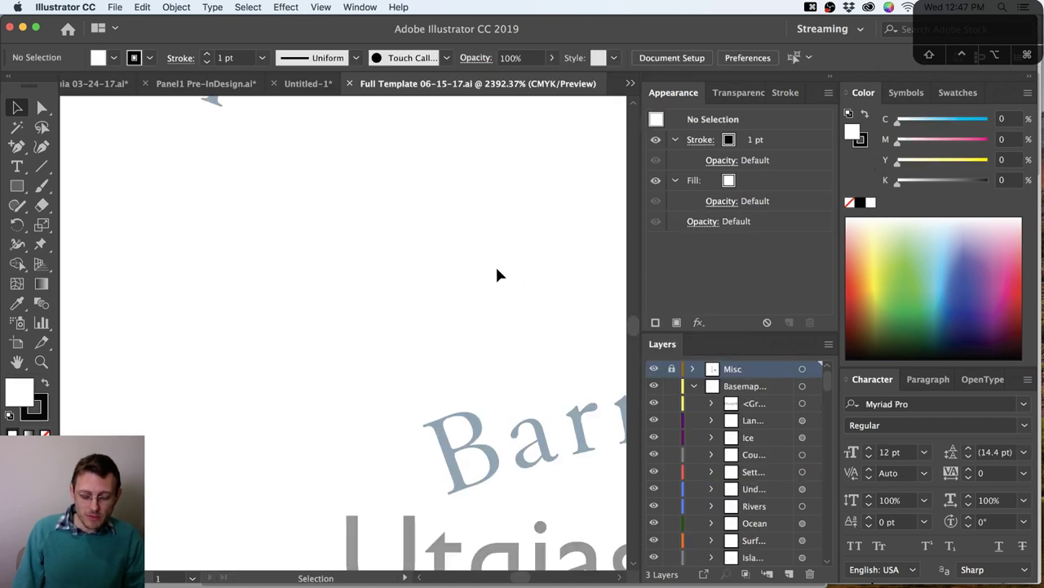
key("super+0")
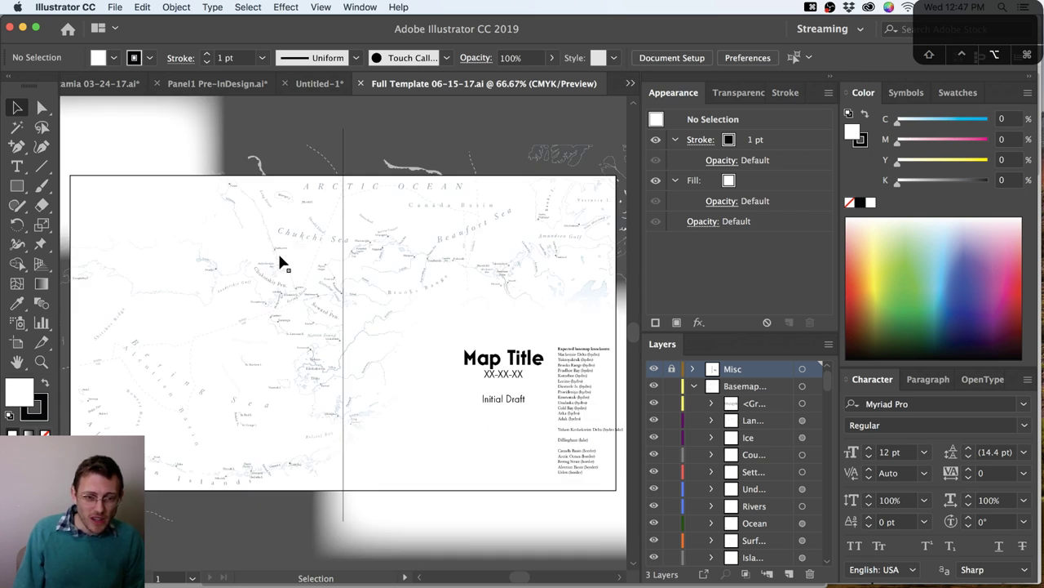
key("super+1")
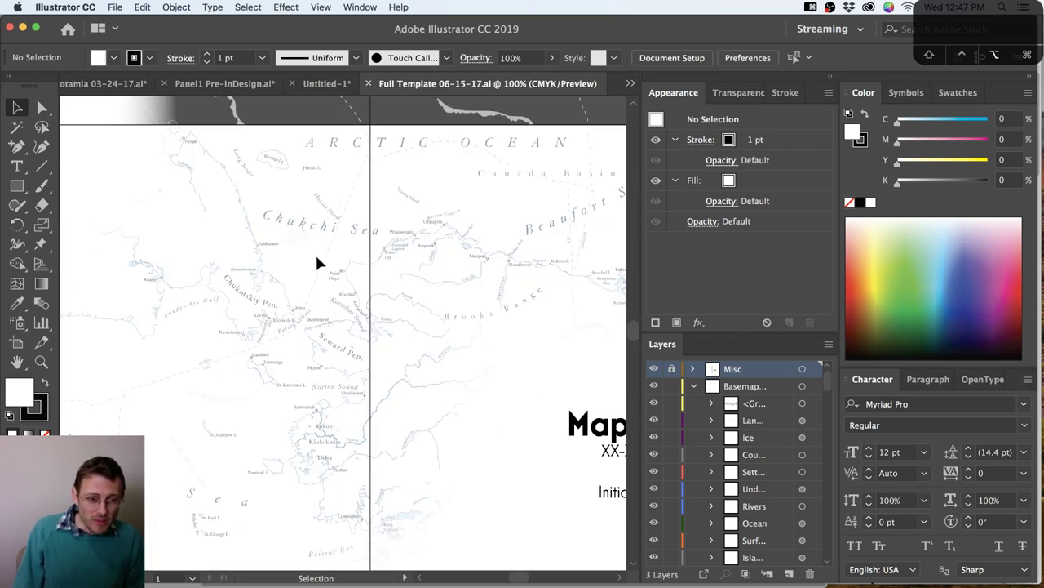
key("space")
left_click_drag(329, 269, 310, 236)
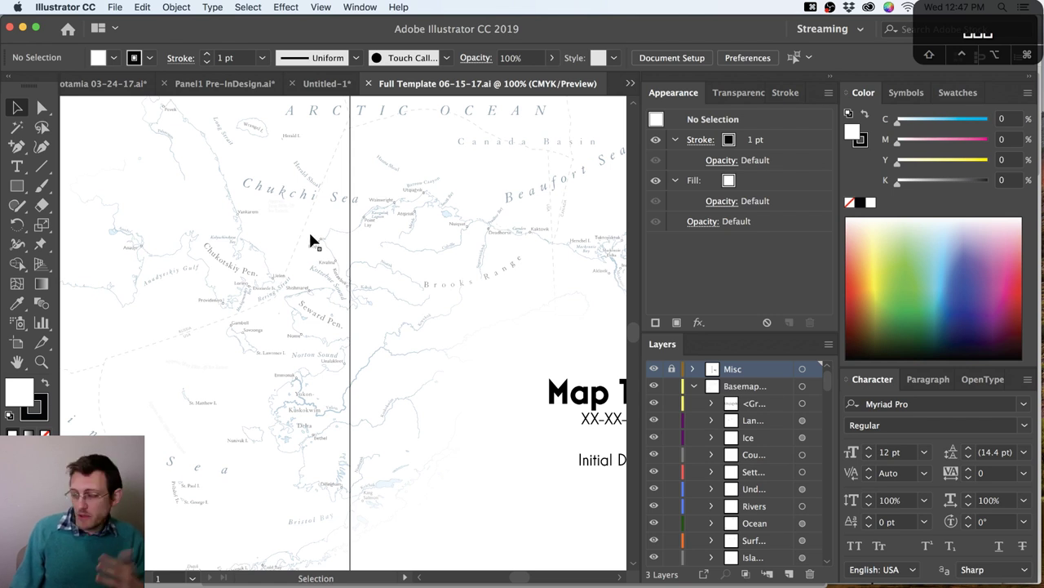
Switch back to Finder, open Spec Sheet 03-22-17.ai in Illustrator, and show its Typography page
key("super+Tab")
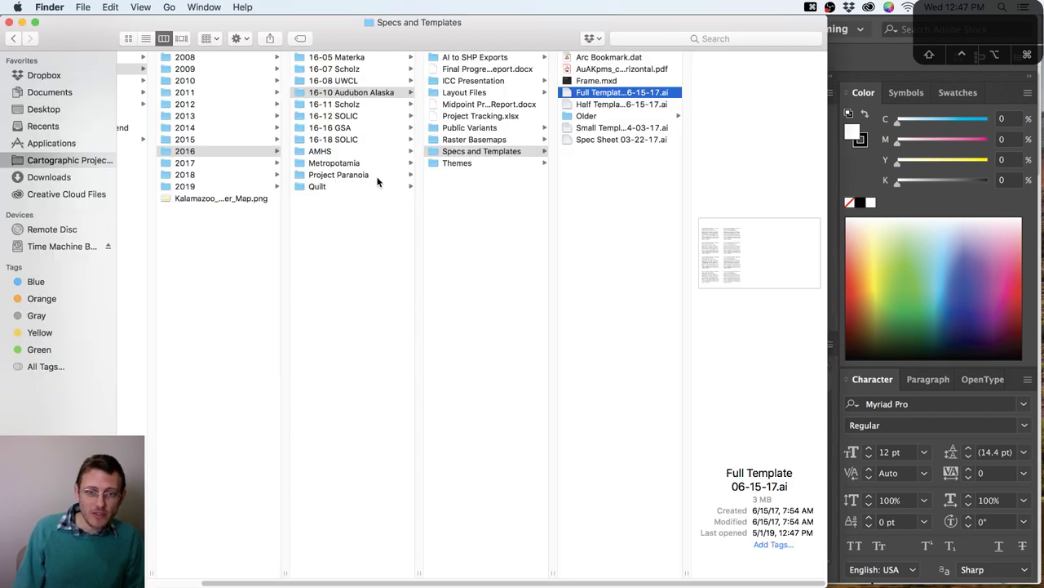
double_click(604, 140)
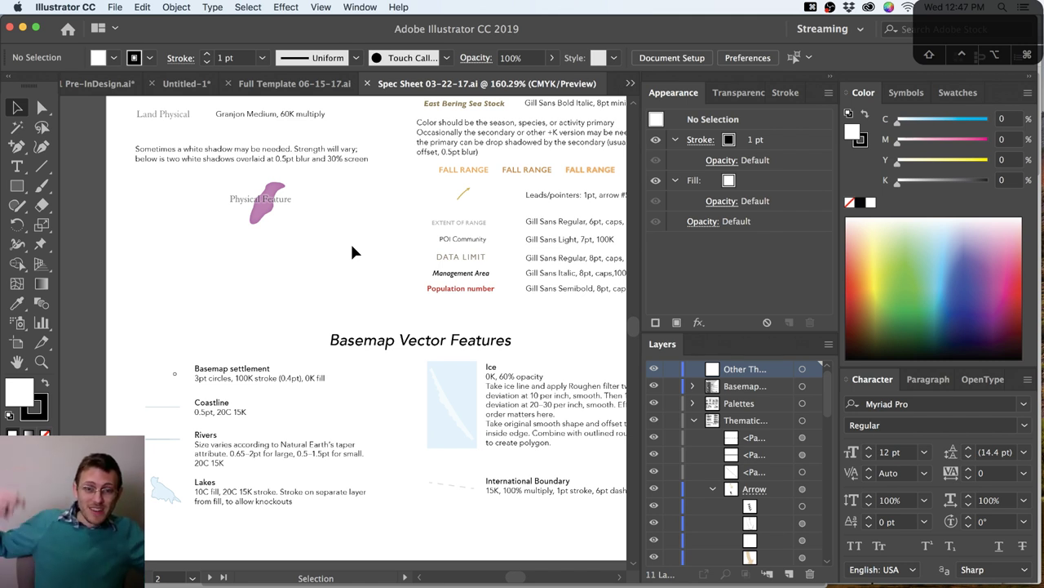
key("super+0")
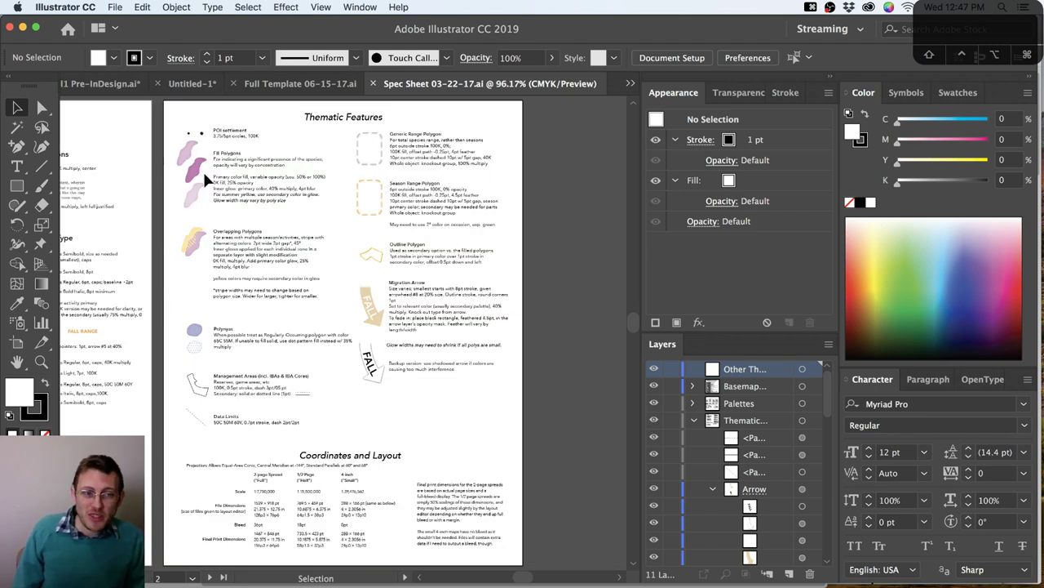
key("space")
left_click_drag(205, 175, 327, 197)
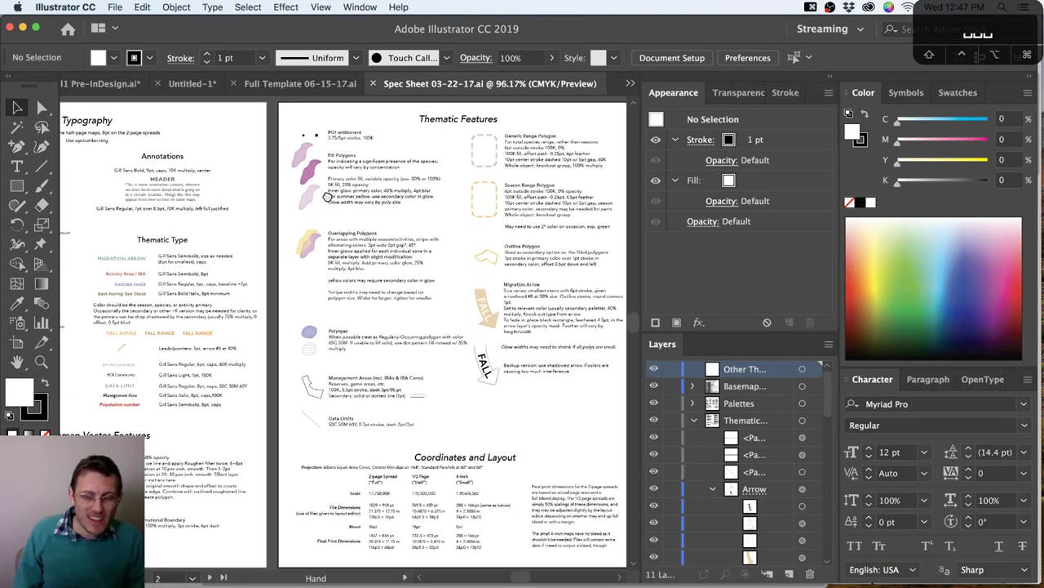
left_click_drag(326, 197, 527, 207)
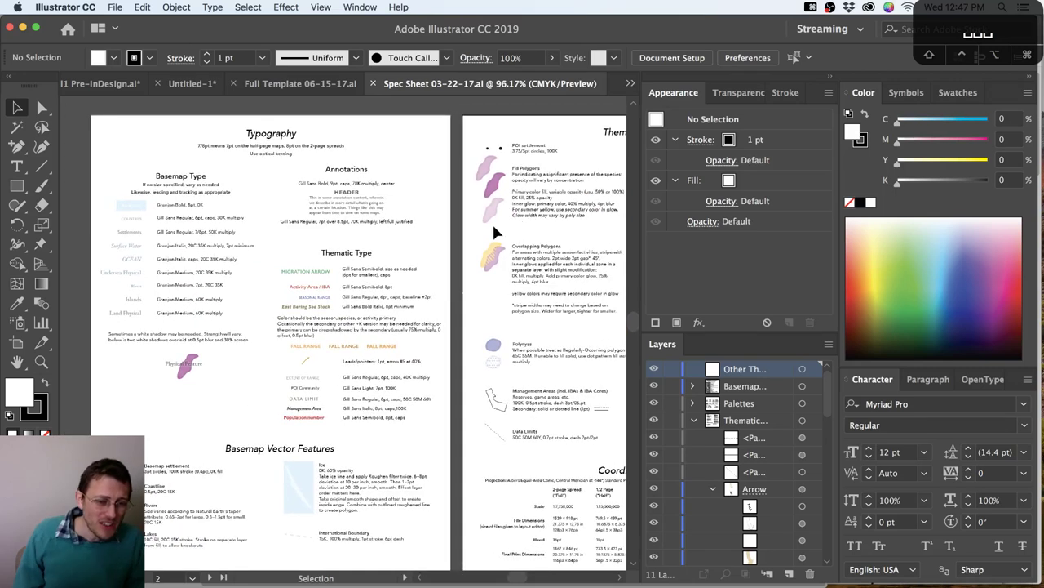
Examine the Basemap Type and Thematic Type specifications on the Typography page, including the white shadow and drop shadow notes
key("z")
left_click_drag(448, 118, 96, 438)
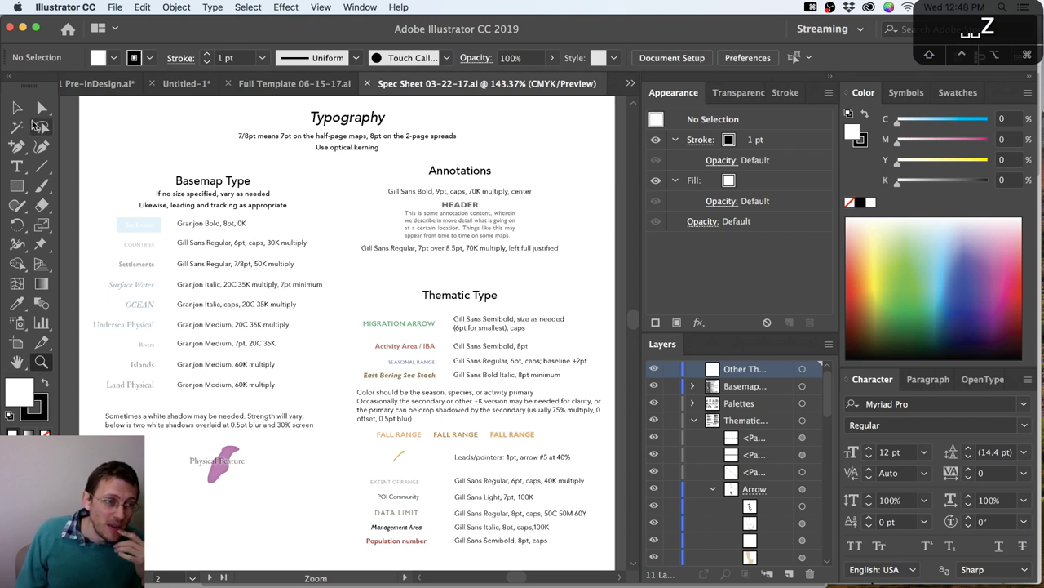
key("a")
scroll(560, 313, "down", 1)
scroll(560, 312, "down", 2)
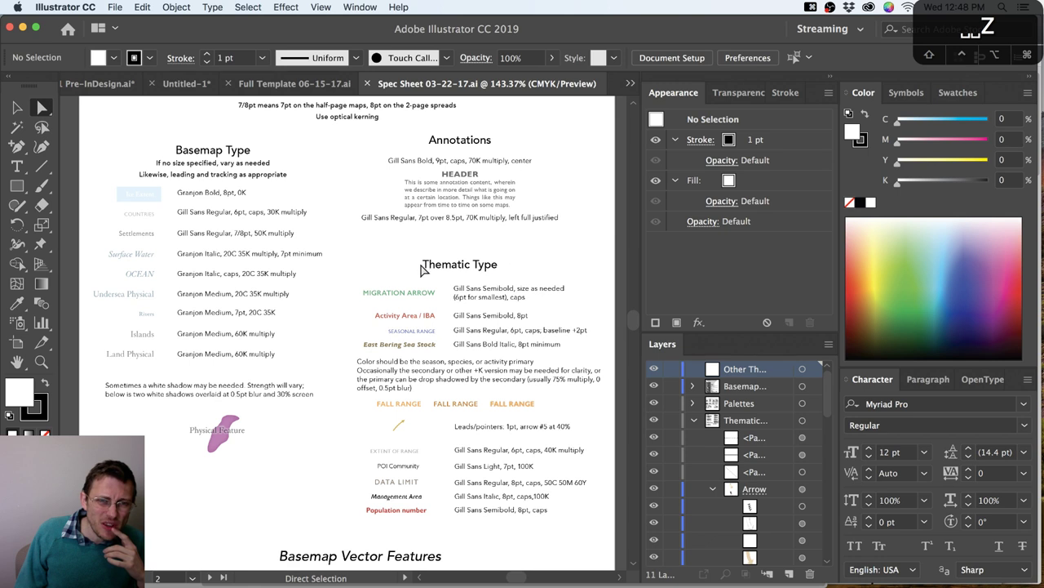
scroll(554, 321, "down", 3)
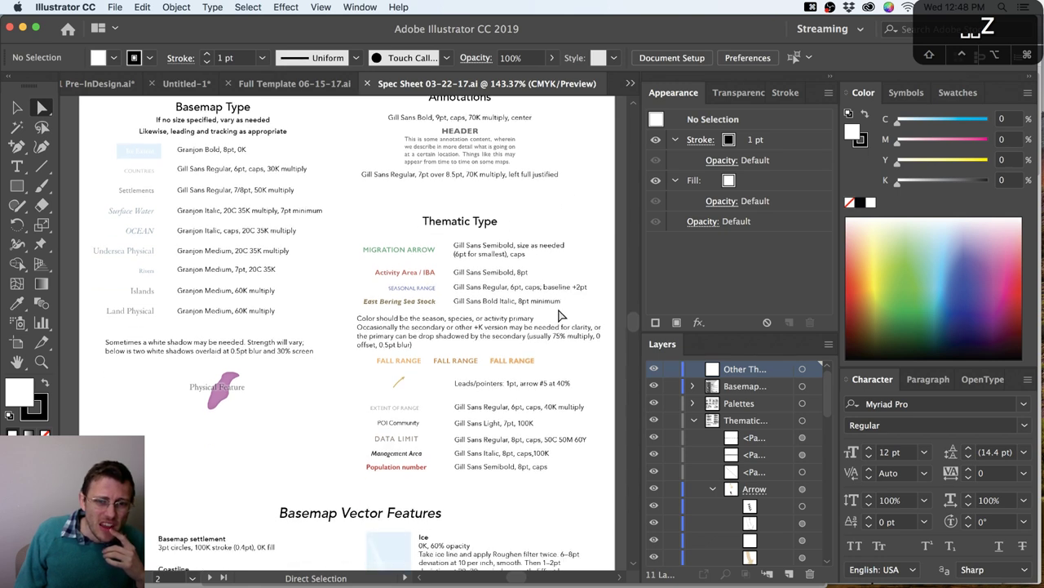
scroll(561, 313, "up", 1)
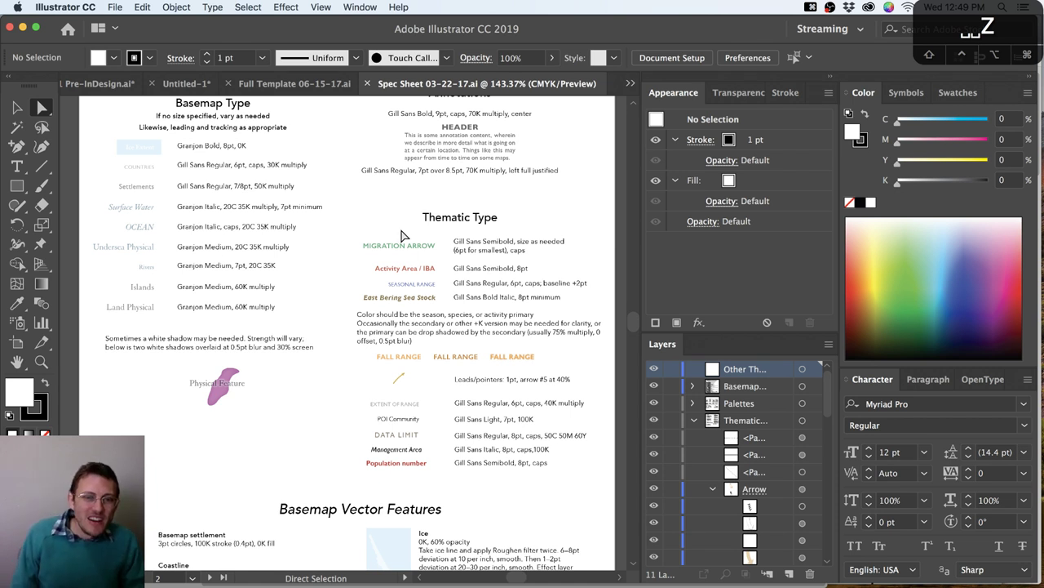
Return to Full Template 06-15-17.ai, lock the Misc layer, and collapse and lock the Basemap layer directly beneath it
left_click(310, 85)
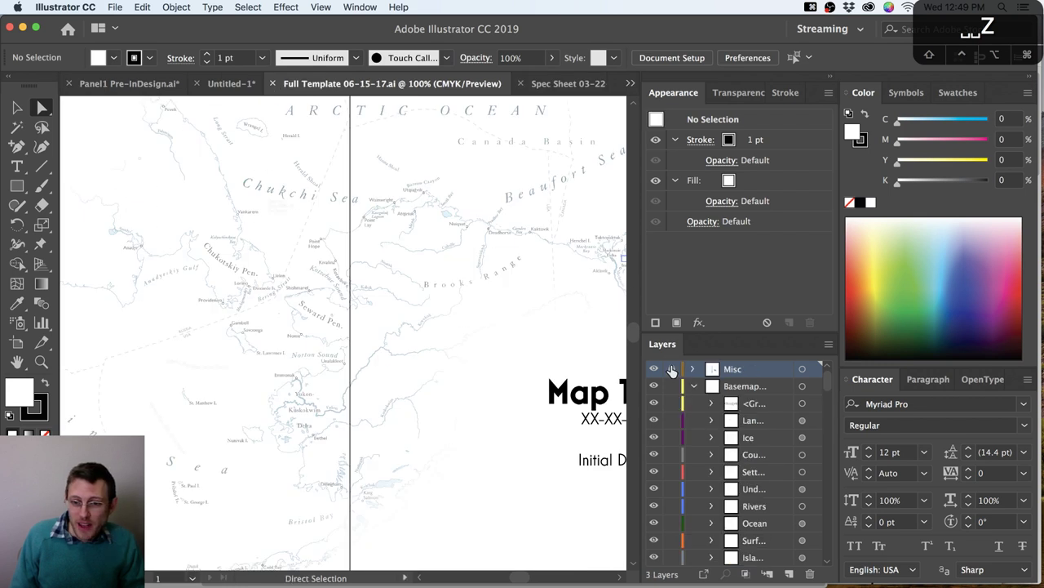
left_click(670, 368)
left_click(694, 386)
left_click(671, 386)
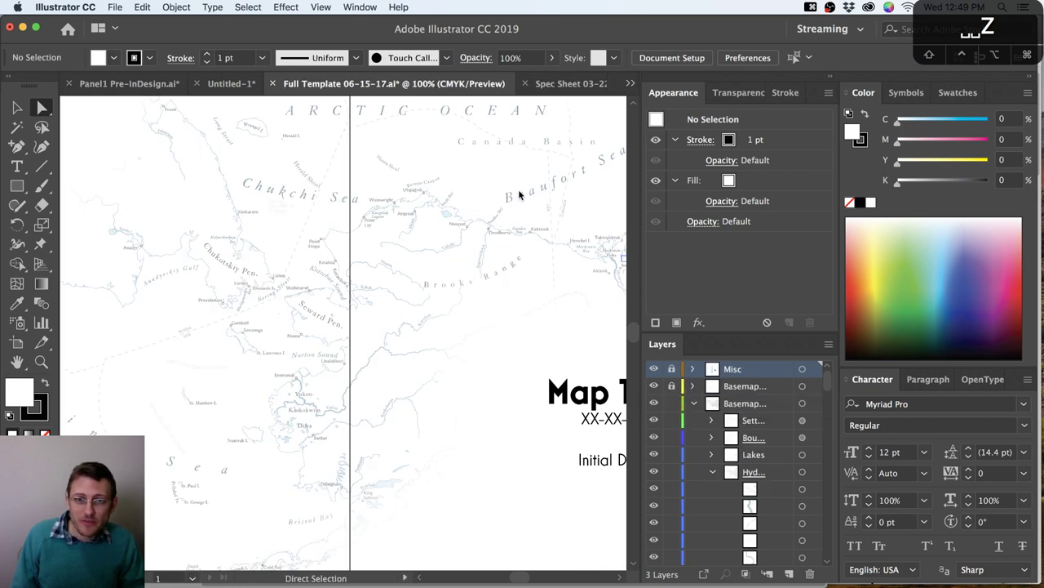
Display the template's color swatches and its complete list of paragraph styles over the western part of the map
left_click(360, 6)
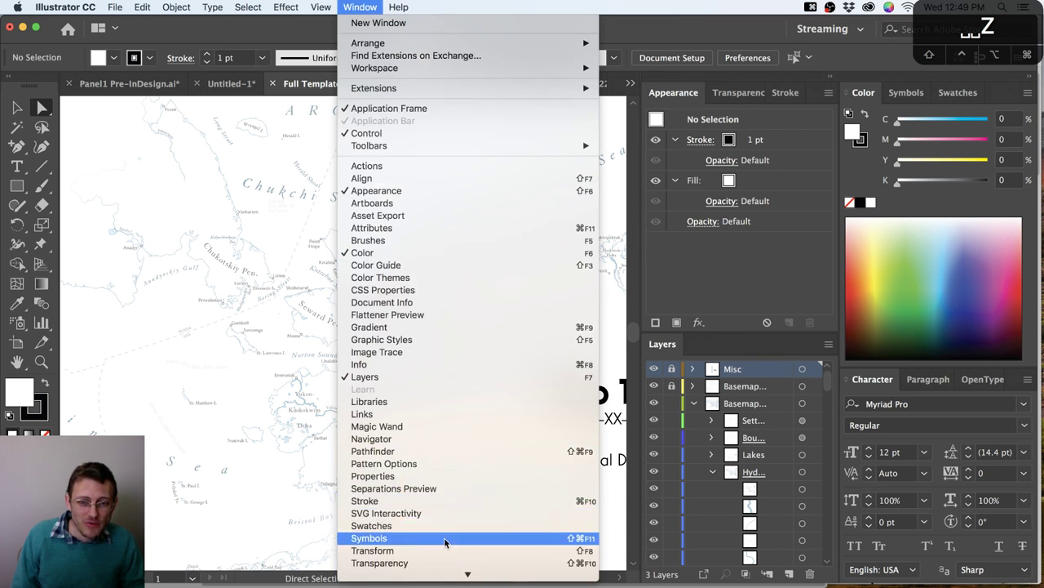
left_click(911, 146)
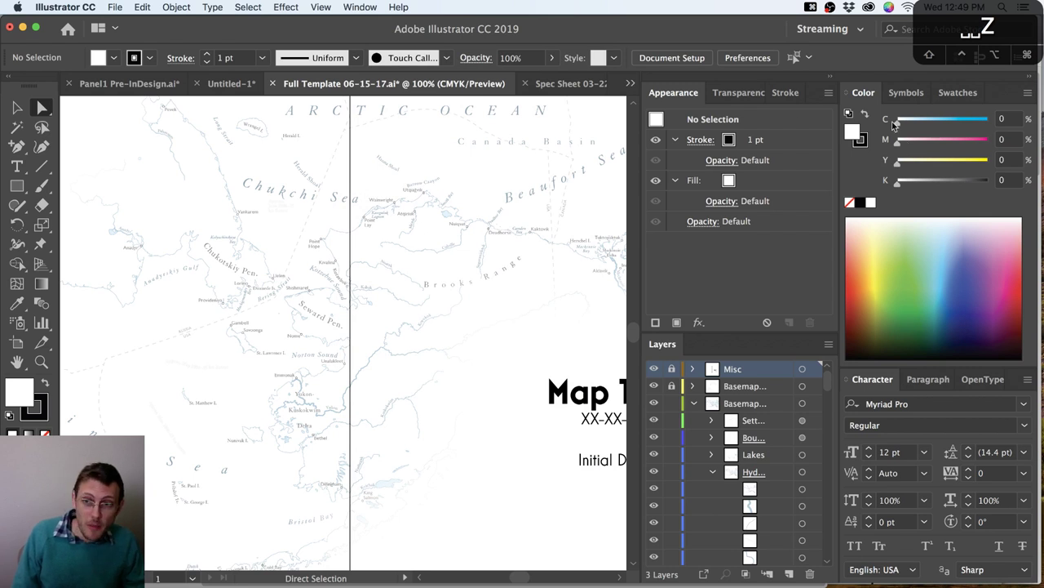
left_click(954, 93)
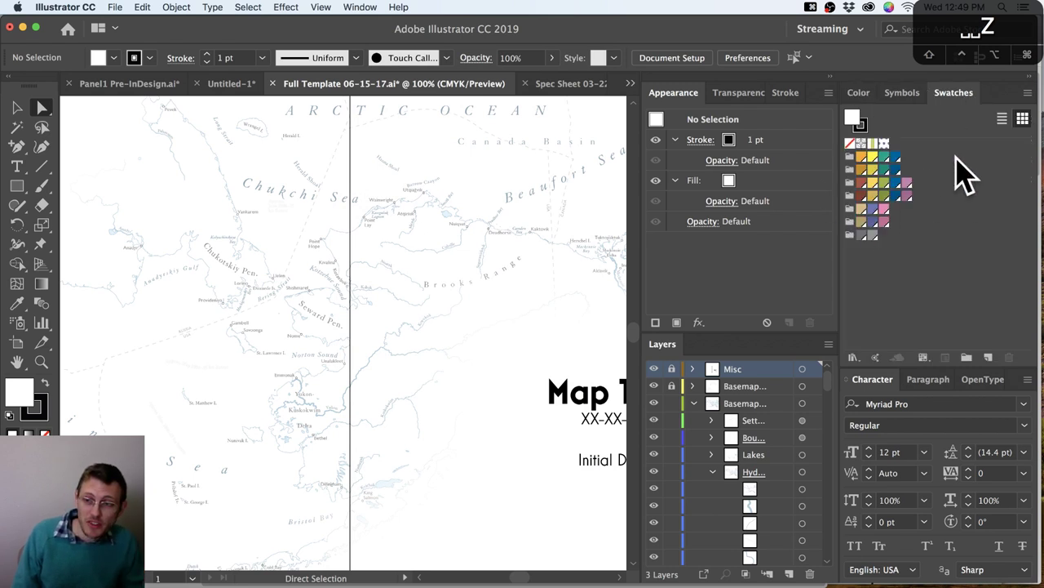
left_click(360, 7)
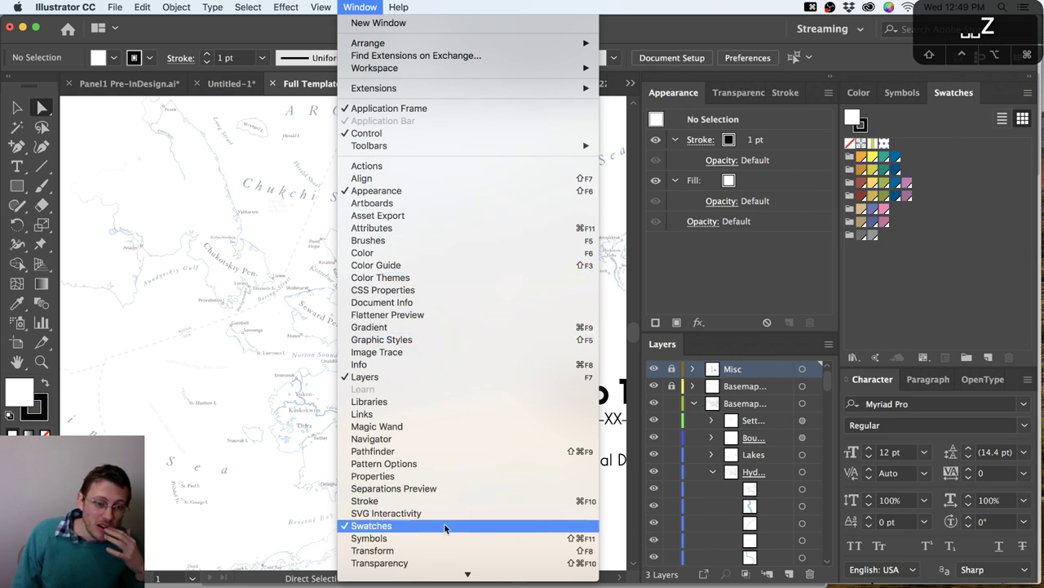
scroll(448, 530, "down", 4)
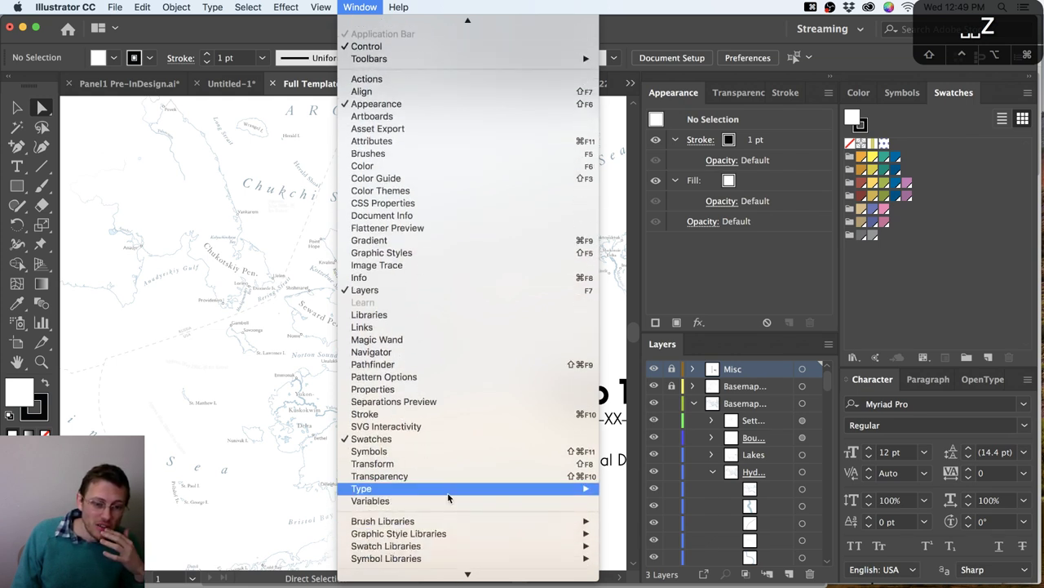
mouse_move(449, 489)
left_click(653, 549)
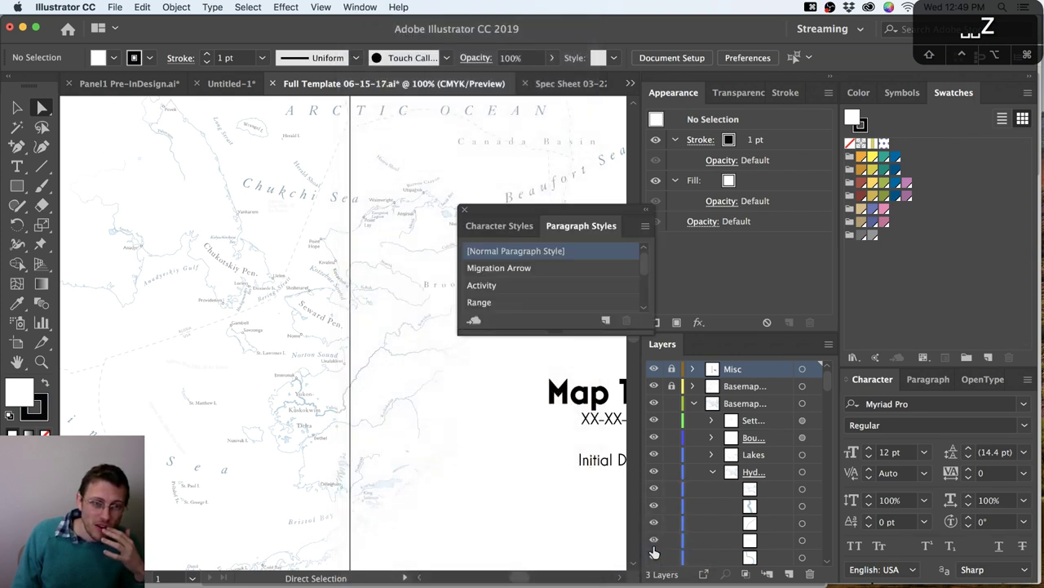
left_click_drag(516, 209, 250, 196)
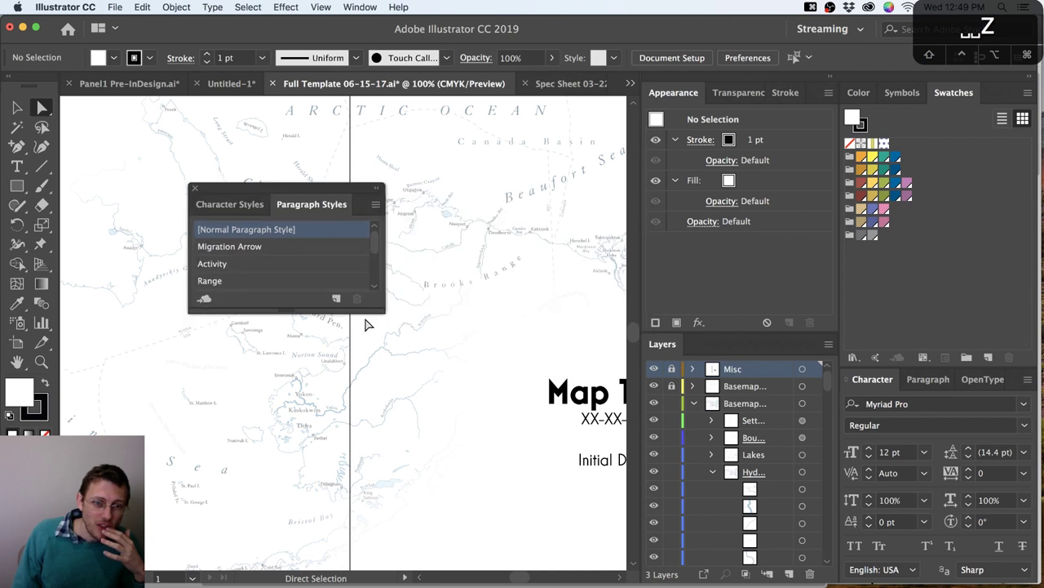
left_click_drag(371, 312, 432, 407)
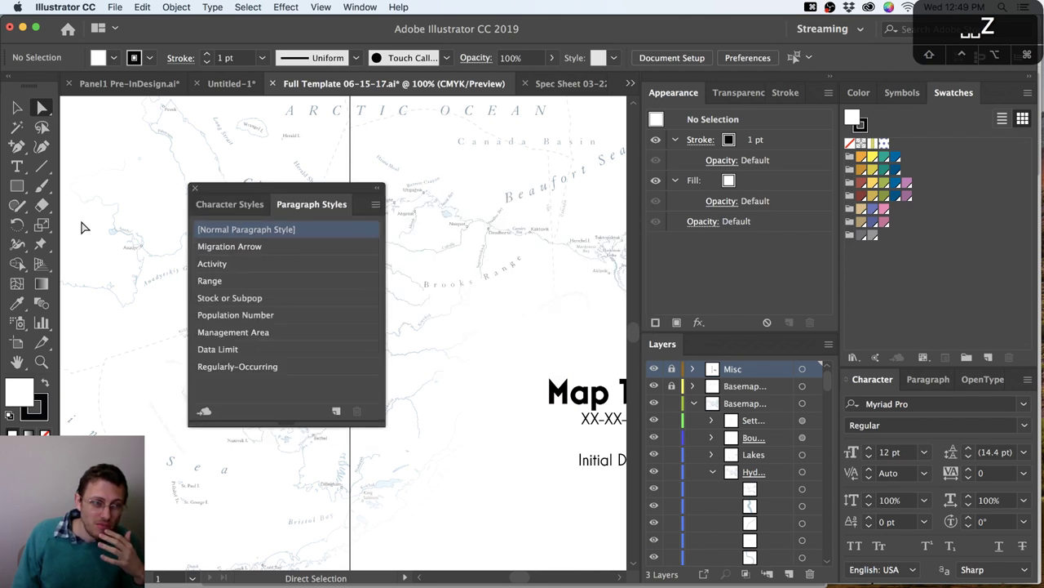
Add a new layer and draw a rectangle over the Brooks Range, converting it to an area text frame with placeholder text
left_click(17, 185)
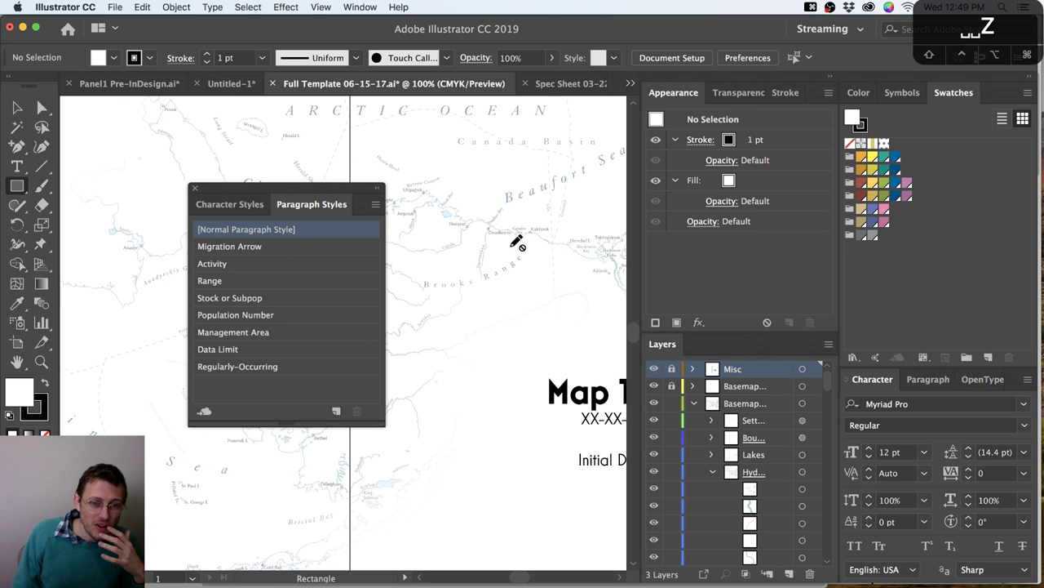
left_click(789, 575)
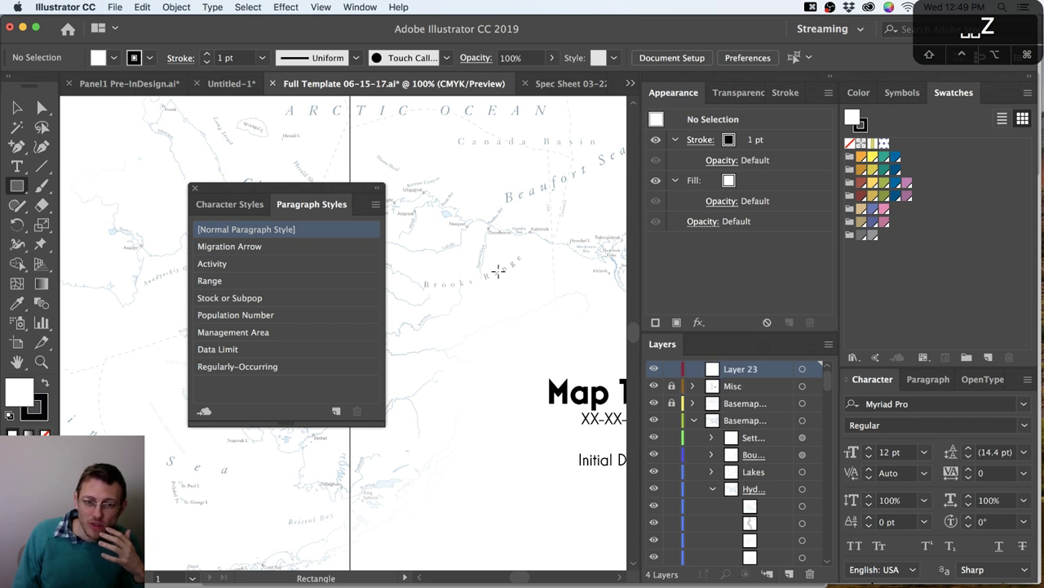
mouse_move(426, 228)
left_mouse_down()
mouse_move(476, 322)
mouse_move(548, 369)
left_mouse_up()
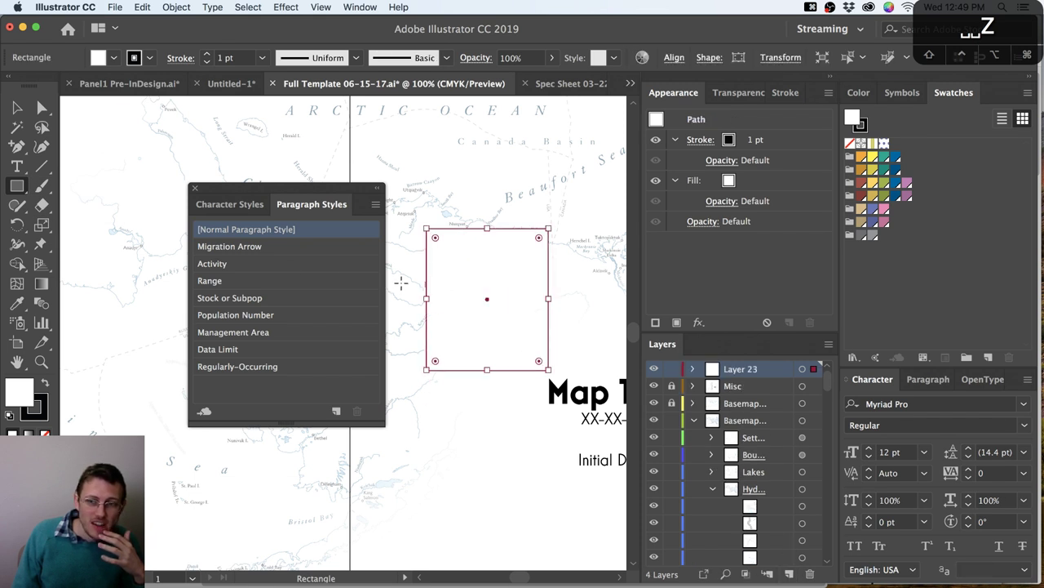
key("t")
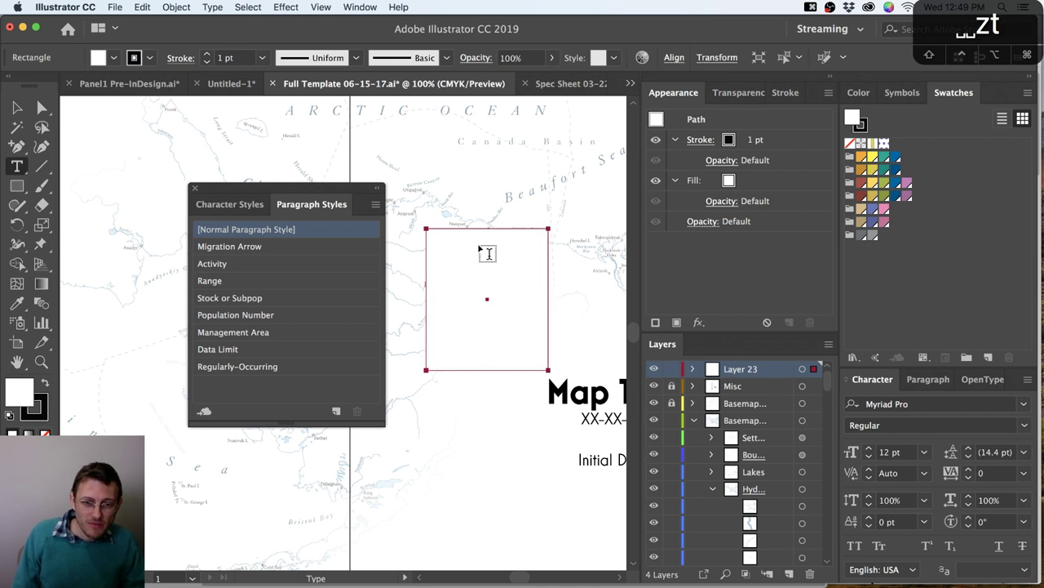
left_click(453, 229)
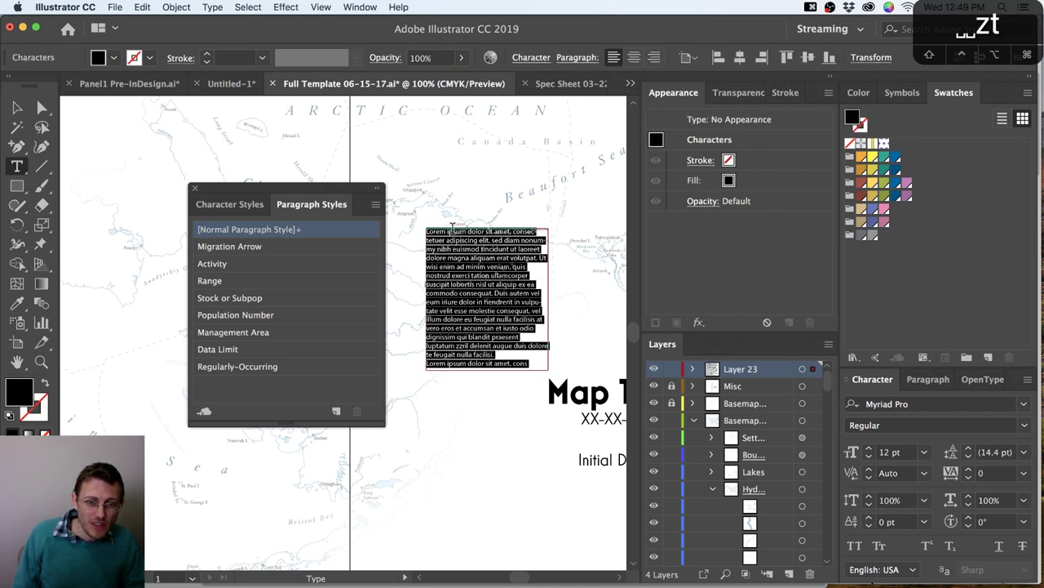
Apply the Activity paragraph style to the placeholder text, replace it with Stock or Subpop, and deselect the text
left_click(259, 271)
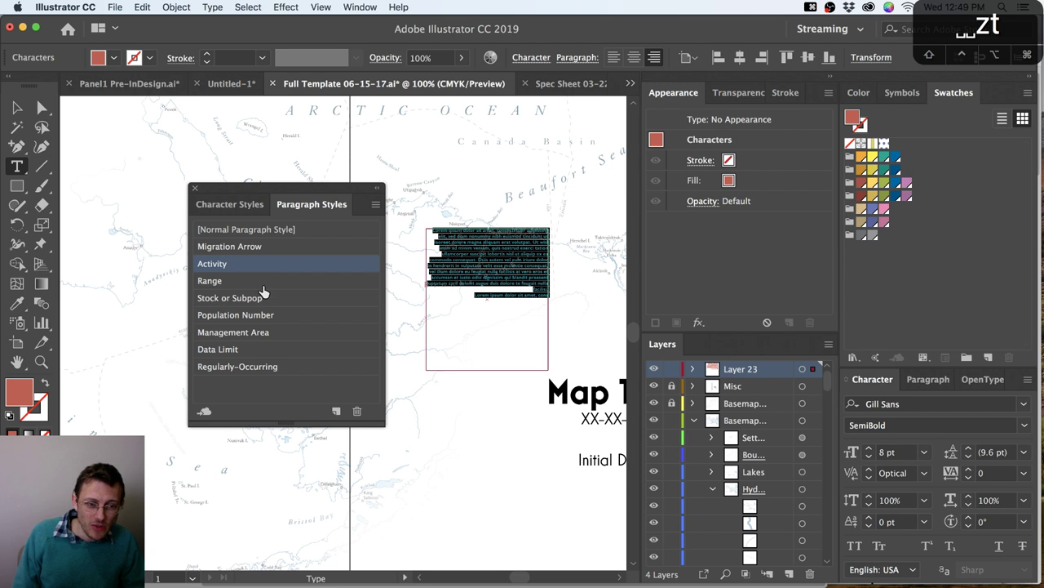
left_click(264, 300)
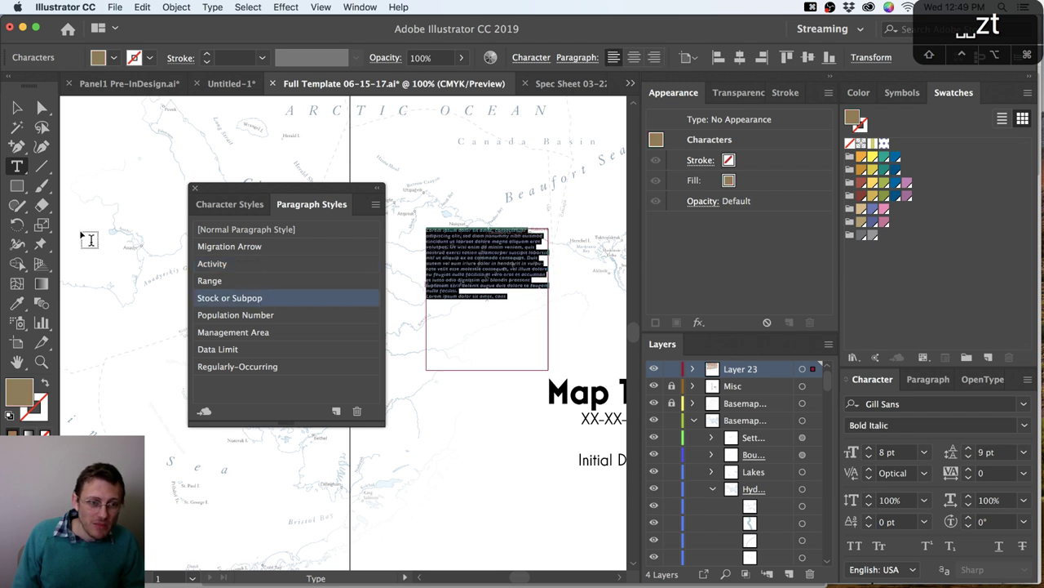
left_click(17, 110)
left_click(135, 134)
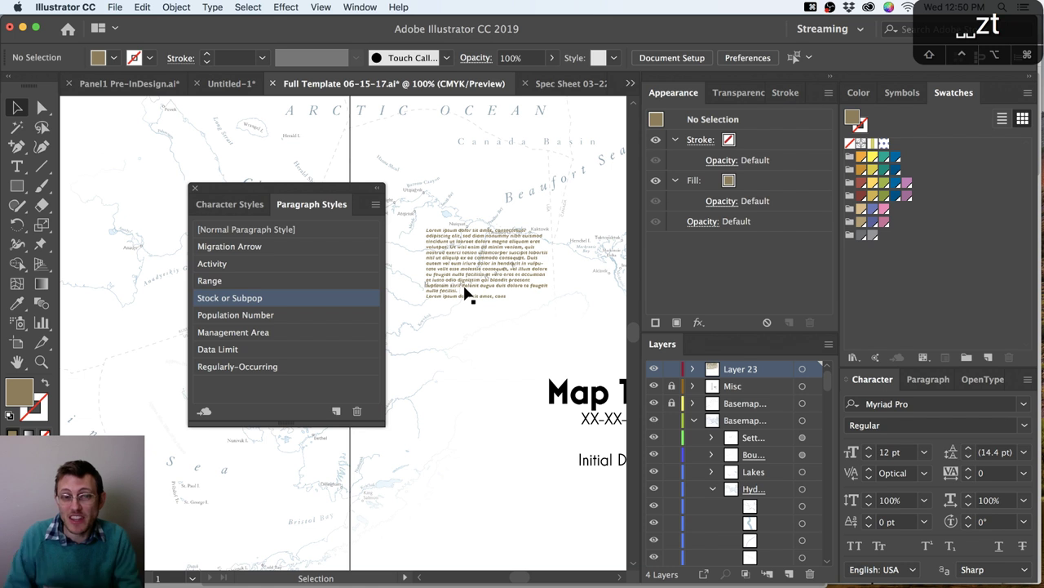
Examine the basemap labels around Utqiaġvik and Barrow Canyon up close, and those around the Chukchi Sea at 200%
left_click_drag(352, 192, 259, 252)
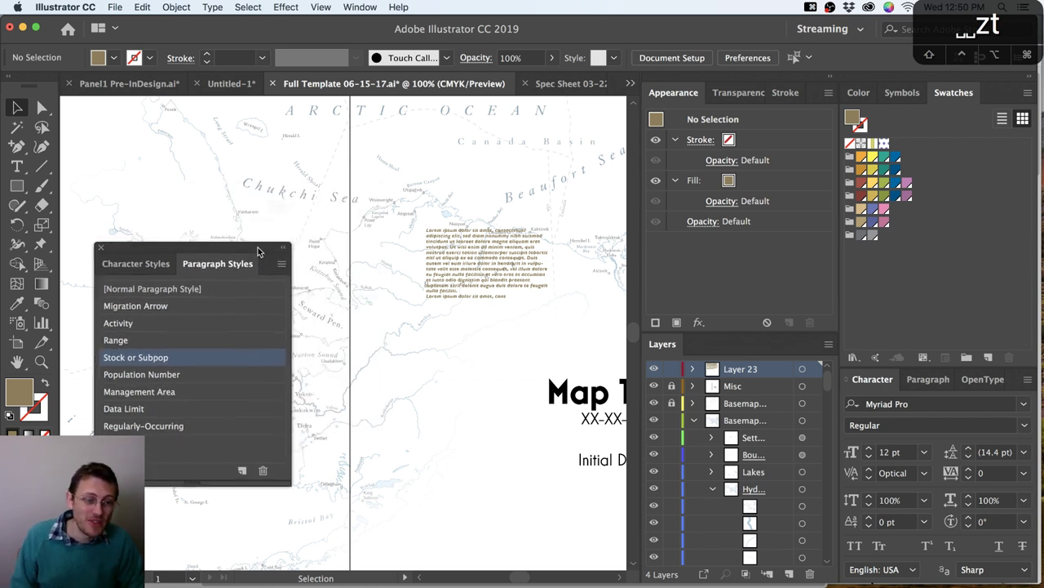
scroll(184, 135, "up", 1)
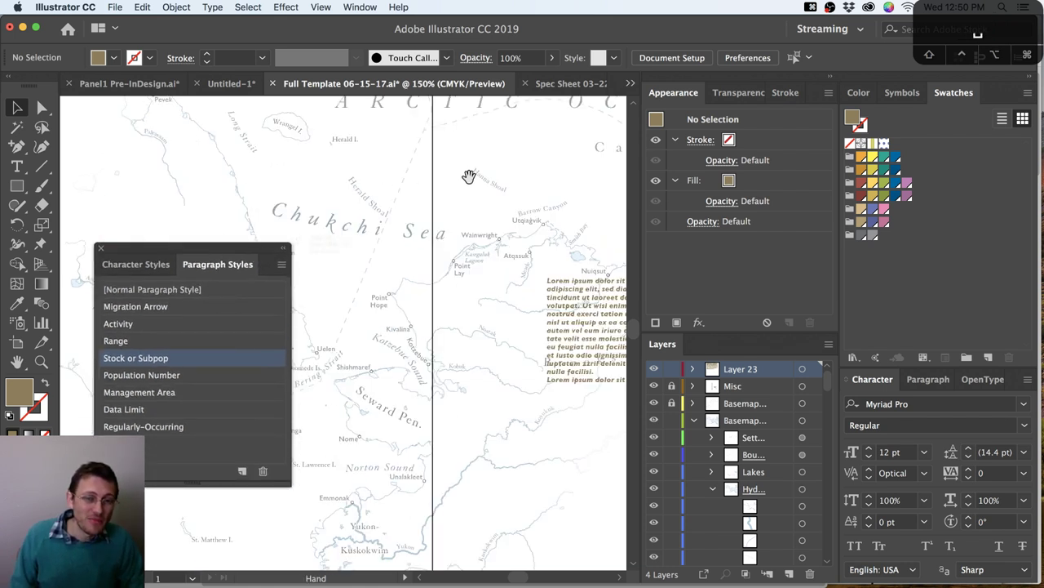
scroll(518, 217, "up", 1)
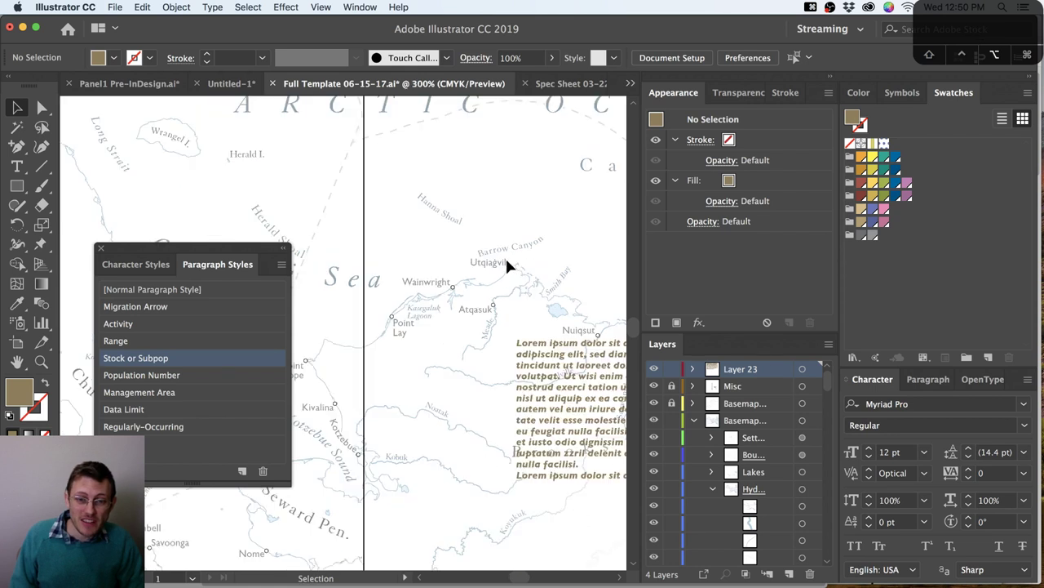
scroll(506, 266, "up", 1)
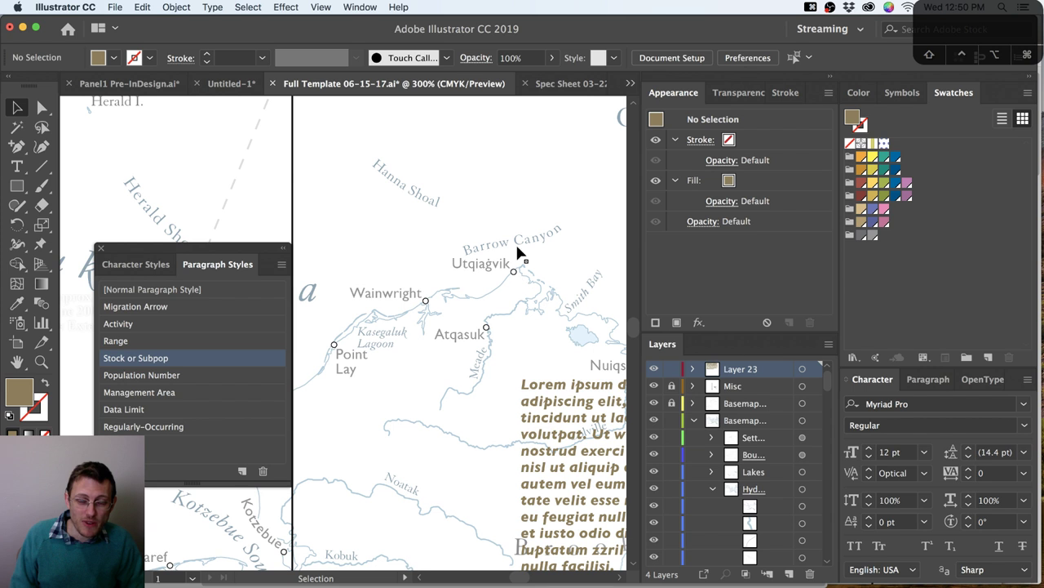
scroll(511, 249, "up", 1)
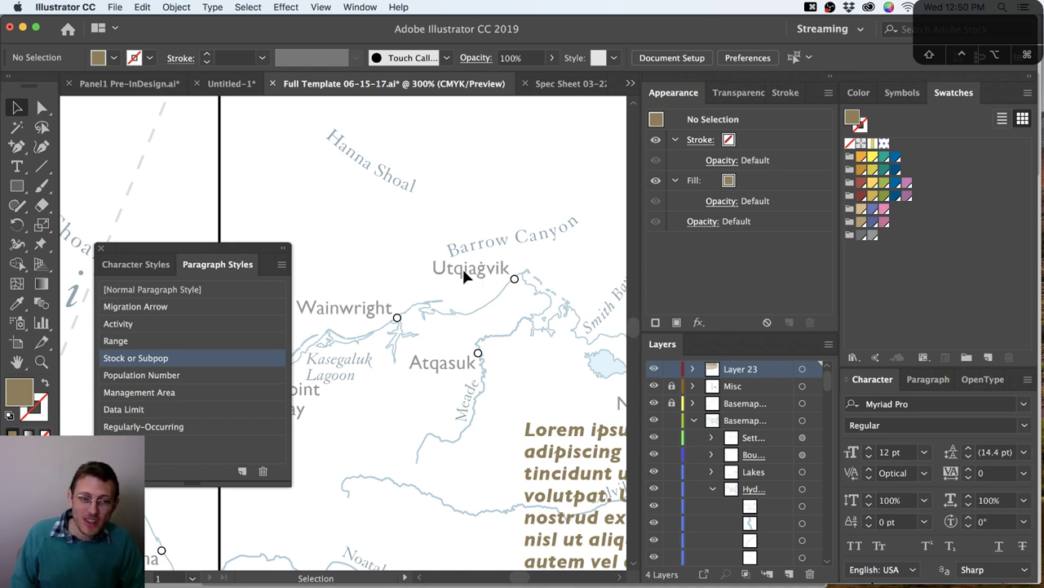
scroll(463, 268, "down", 1)
scroll(219, 199, "down", 1)
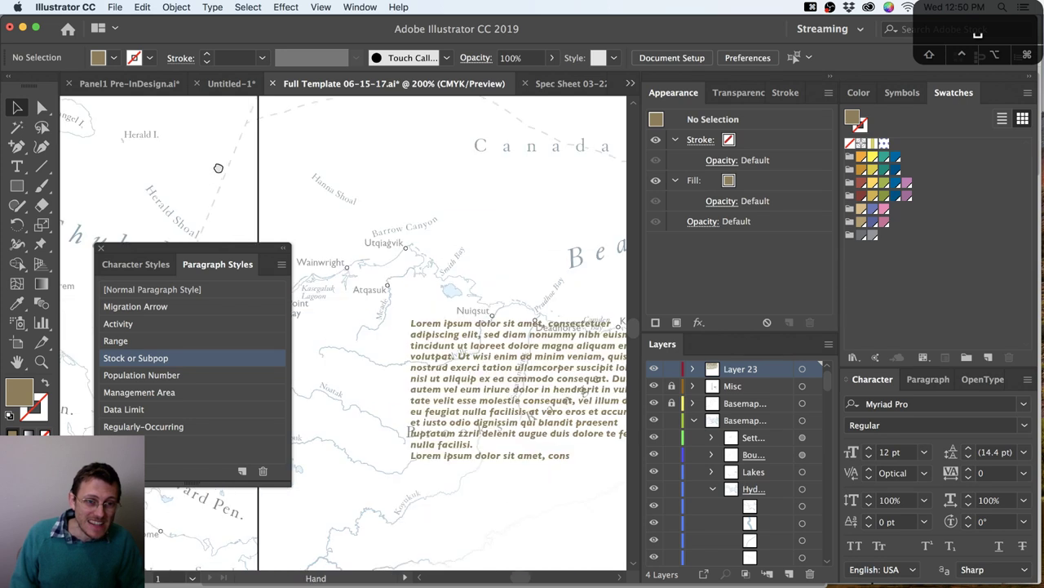
left_click_drag(218, 168, 505, 224)
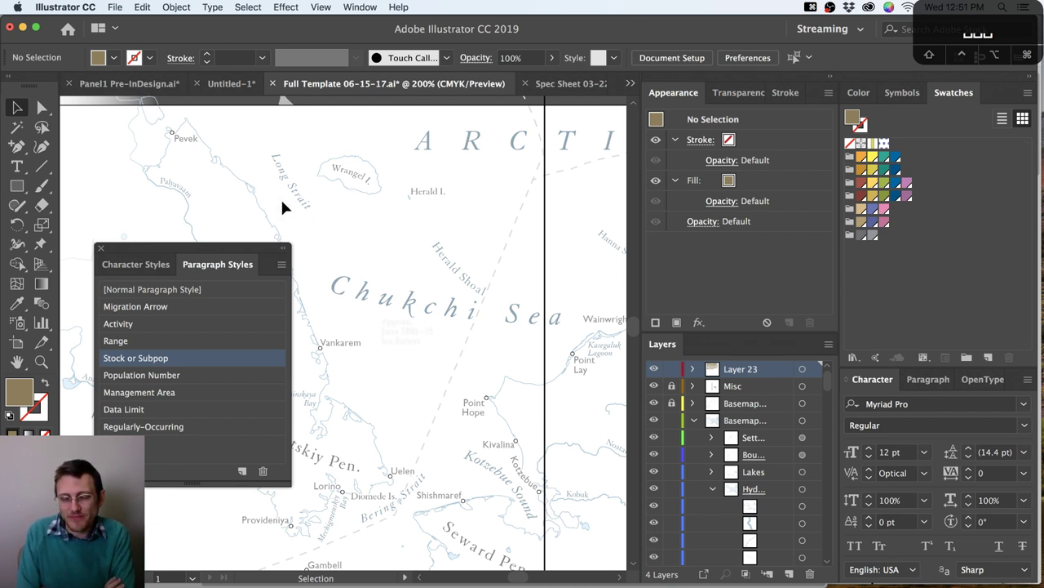
Switch to Photoshop, show Apply Labels Draft 2.psd, and bring the Beaver Archipelago label into close view
key("super+Tab")
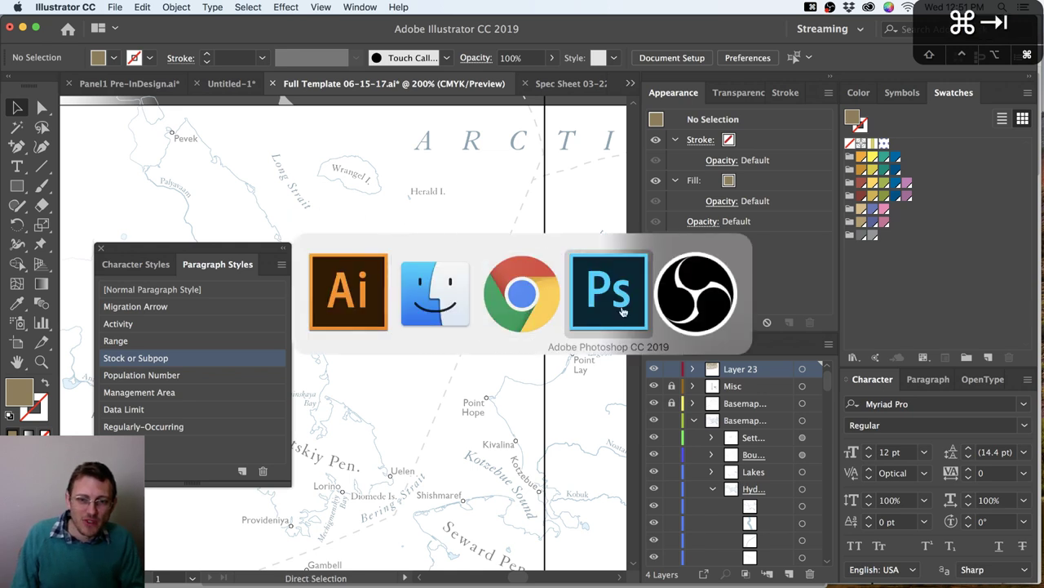
left_click(612, 311)
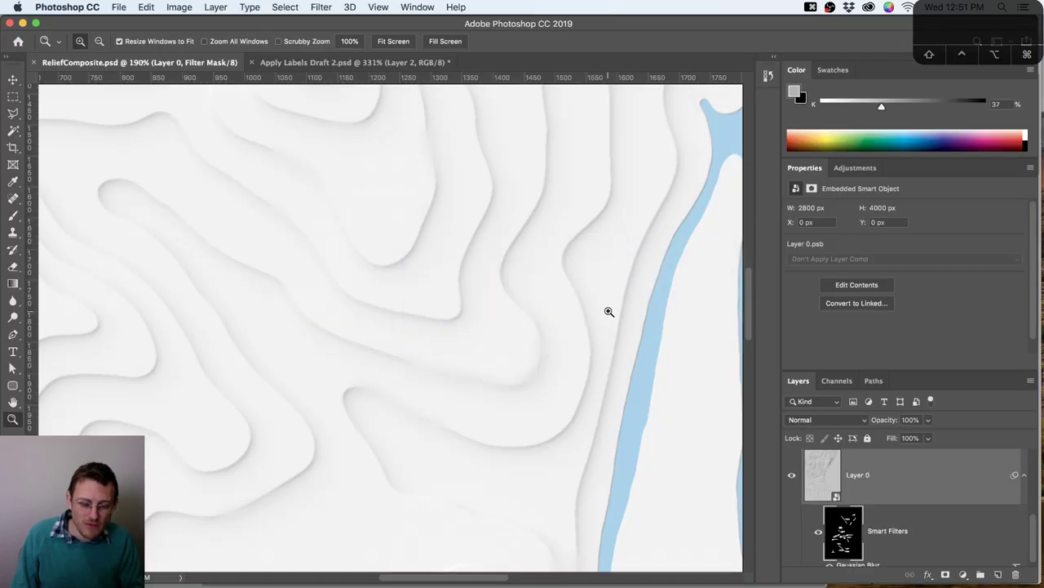
left_click(310, 63)
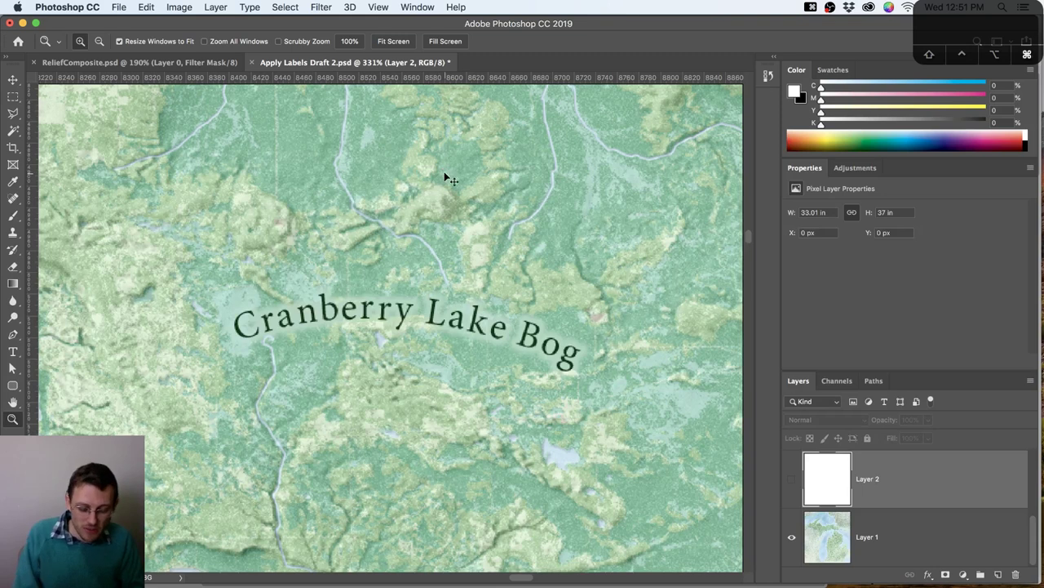
key("super+0")
key("z")
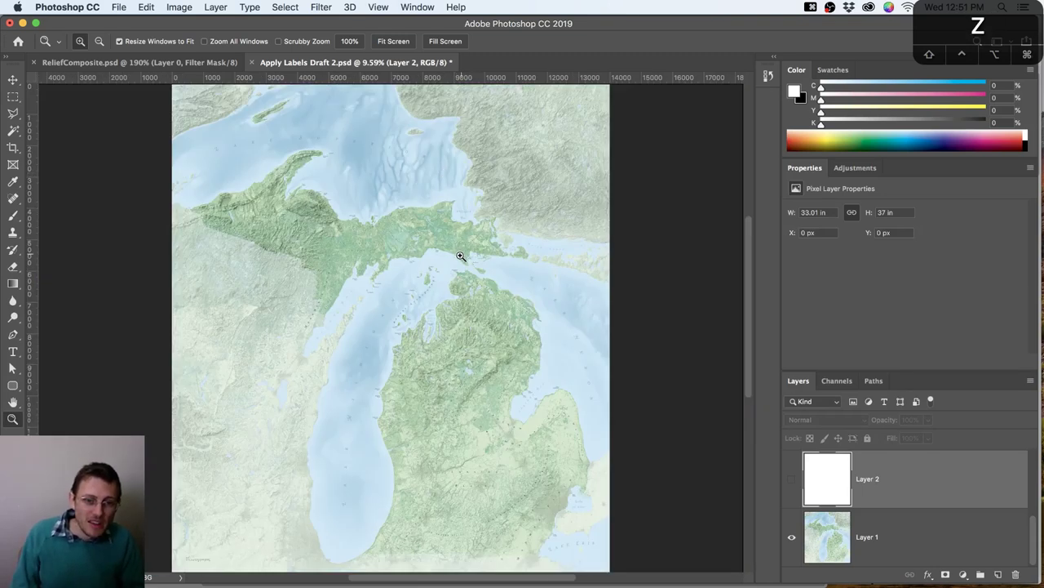
left_click_drag(460, 257, 376, 337)
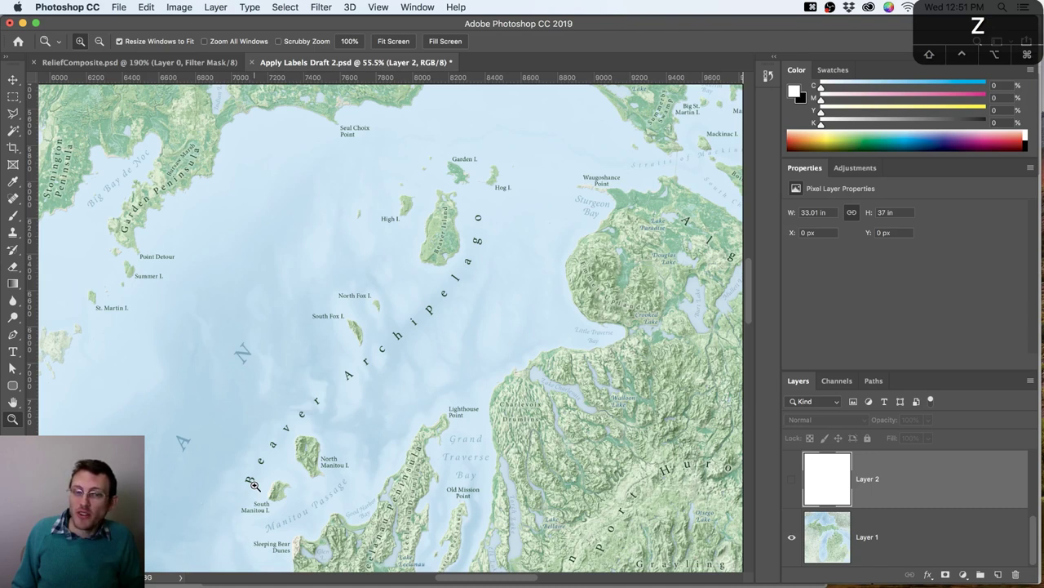
Add a new layer and paint a black curve along the lower side of the Beaver Archipelago label with a size 40, 10% opacity brush
left_click(997, 574)
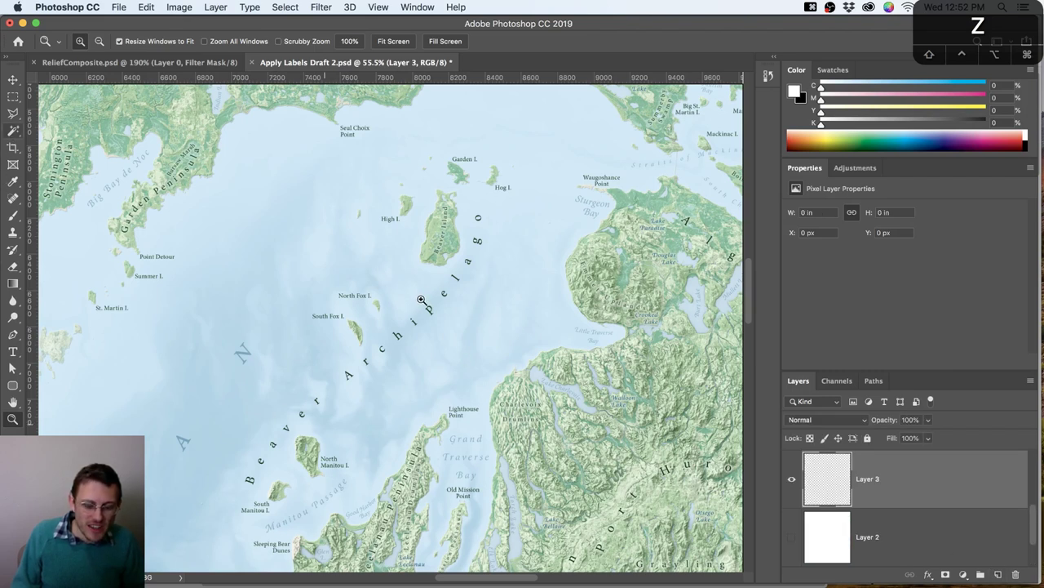
key("b")
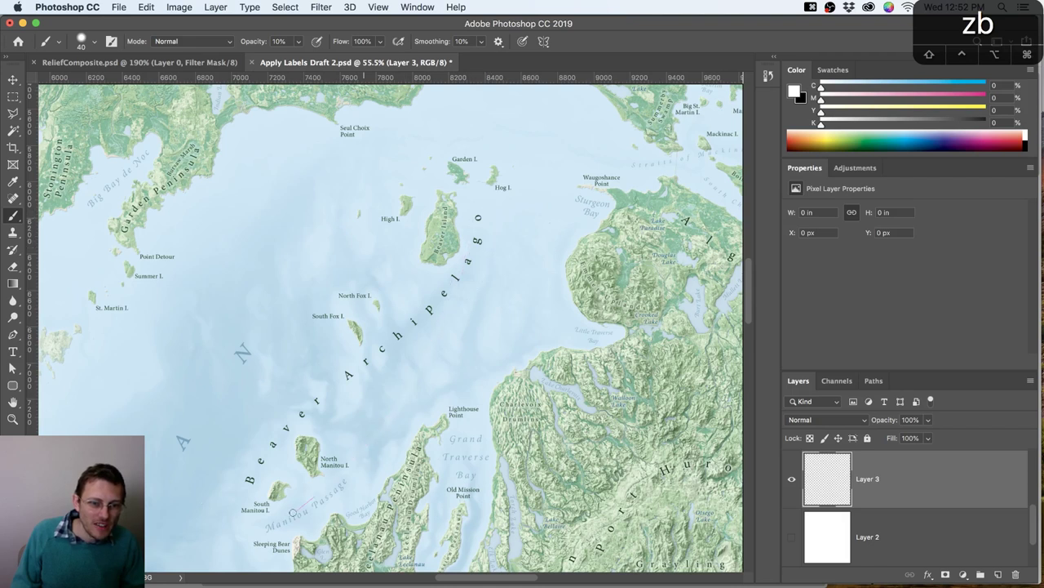
left_click_drag(292, 512, 287, 516)
key("super+x")
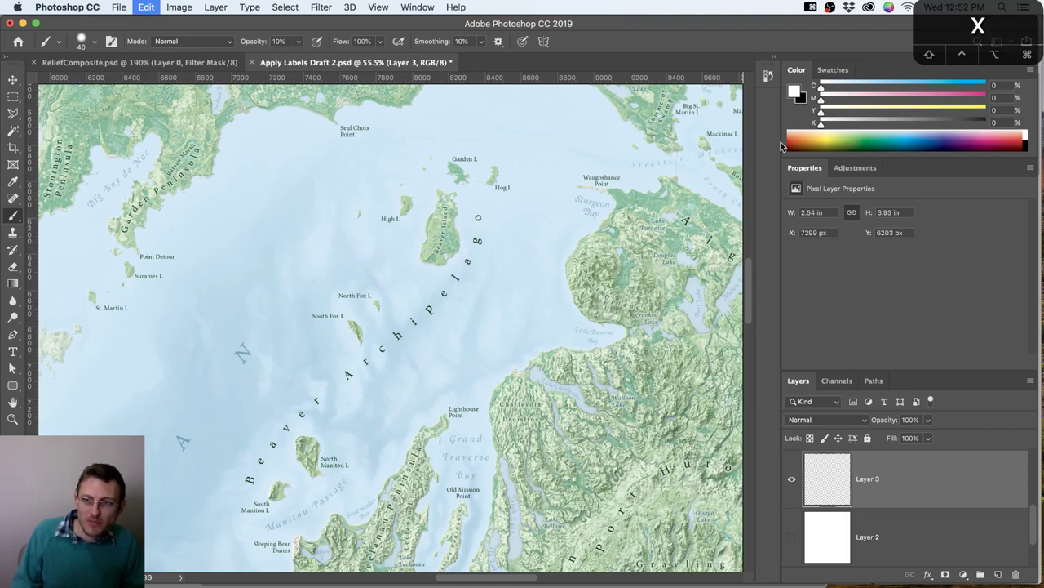
key("x")
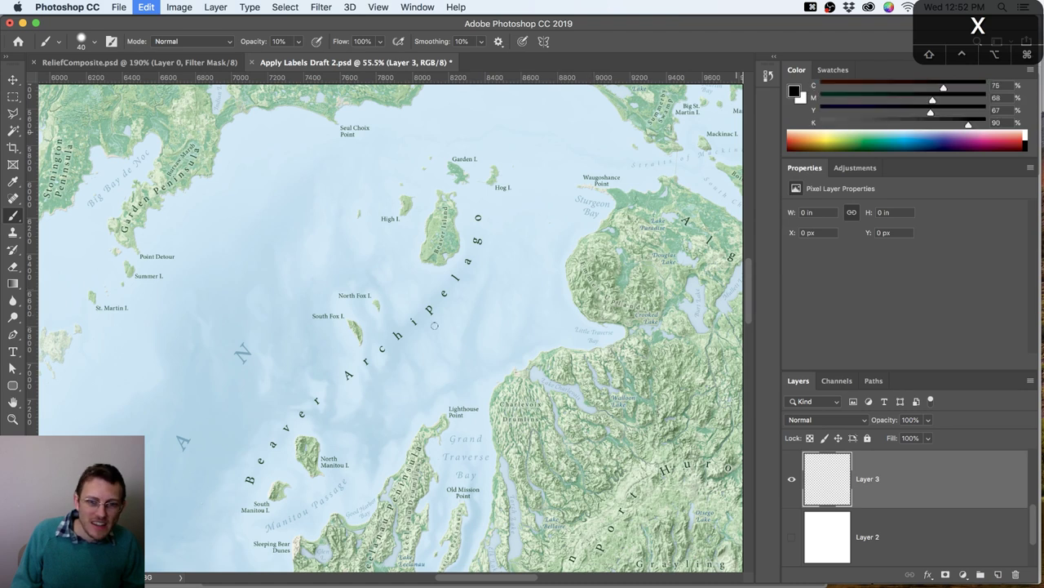
mouse_move(480, 219)
left_mouse_down()
mouse_move(457, 299)
mouse_move(392, 403)
mouse_move(331, 480)
mouse_move(280, 515)
left_mouse_up()
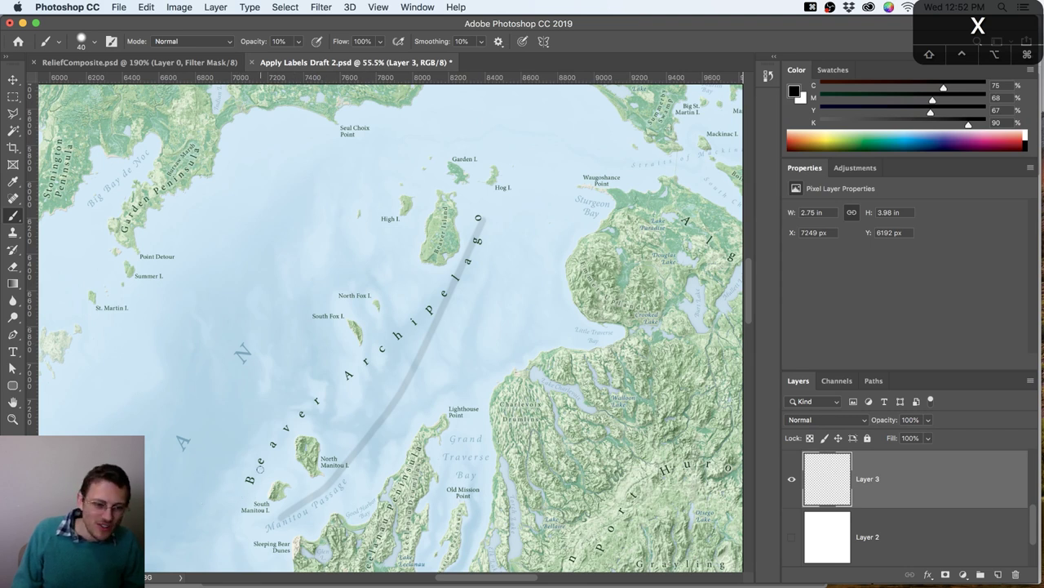
Paint a second curve along the upper side of the Beaver Archipelago label, from its first letter toward the water west of Garden Island
mouse_move(249, 478)
left_mouse_down()
mouse_move(266, 399)
mouse_move(304, 322)
mouse_move(414, 167)
left_mouse_up()
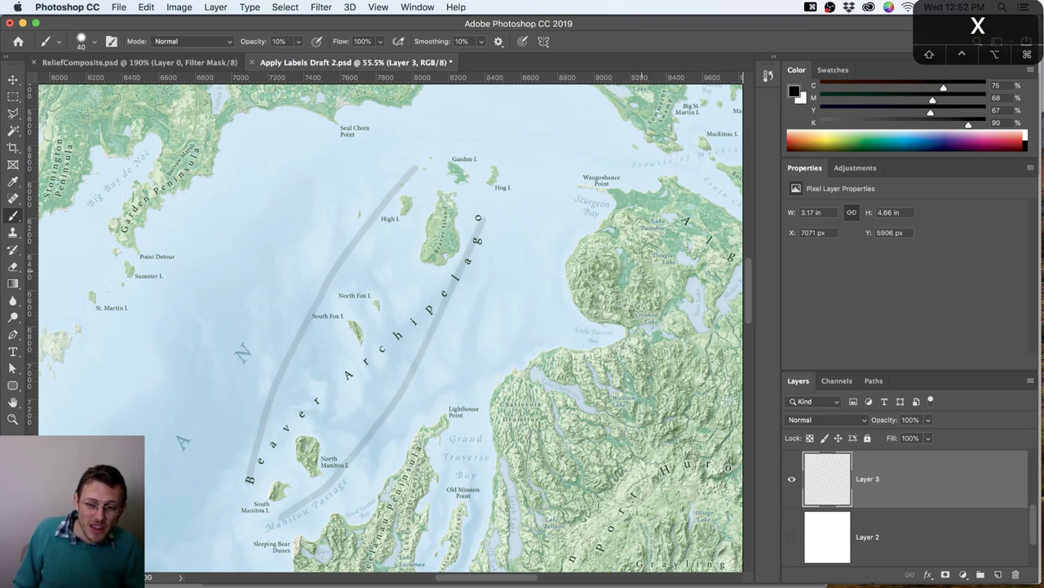
key("super+z")
key("alt+super+z")
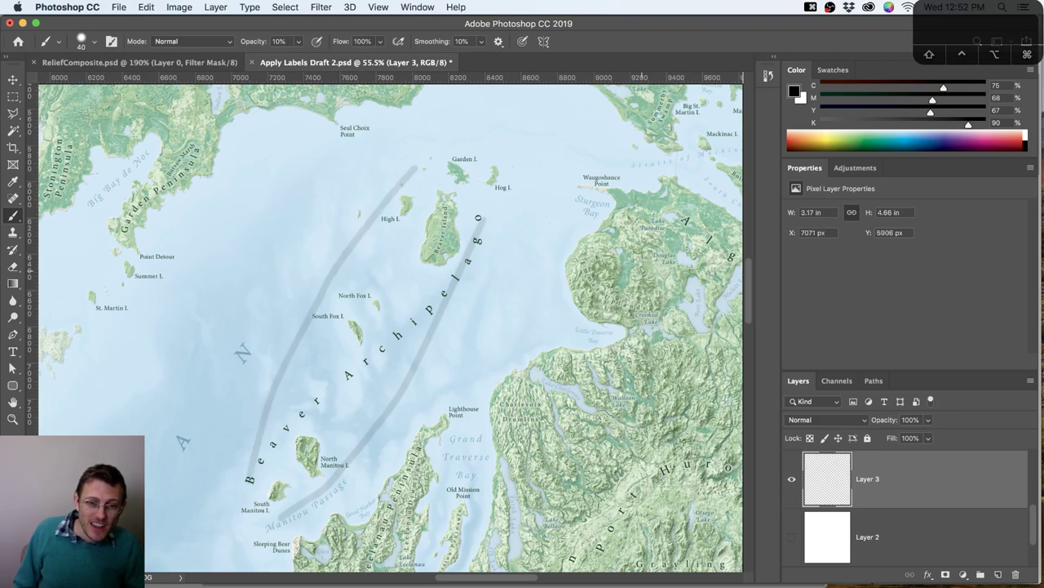
Delete Layer 3, which holds the painted guide curves
left_click(1016, 574)
left_click(636, 217)
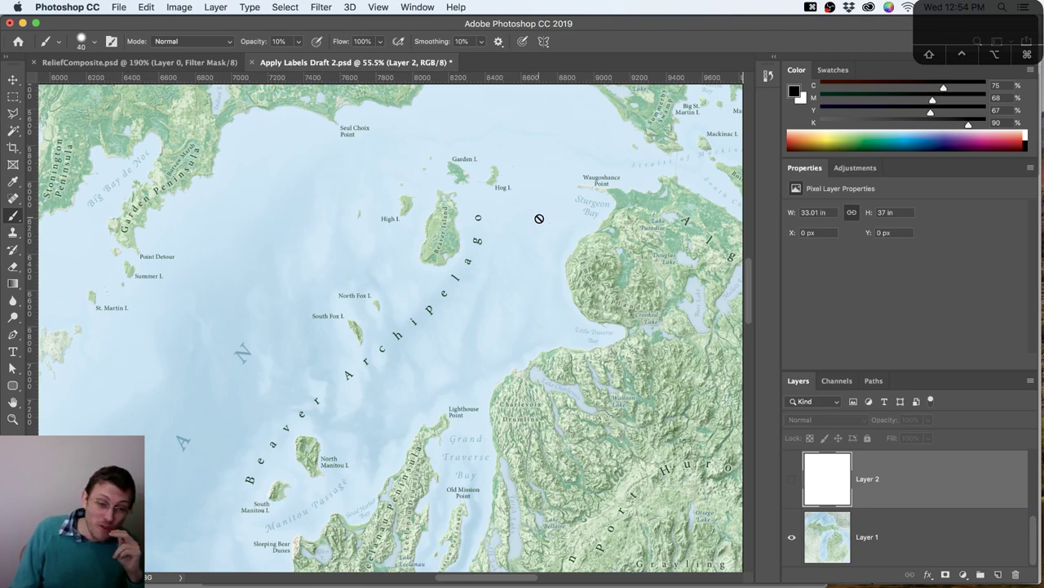
Switch to Illustrator and examine the basemap labels around the Bering Strait, Chukotskiy Peninsula and Norton Sound at 150% to 300%
key("super+Tab")
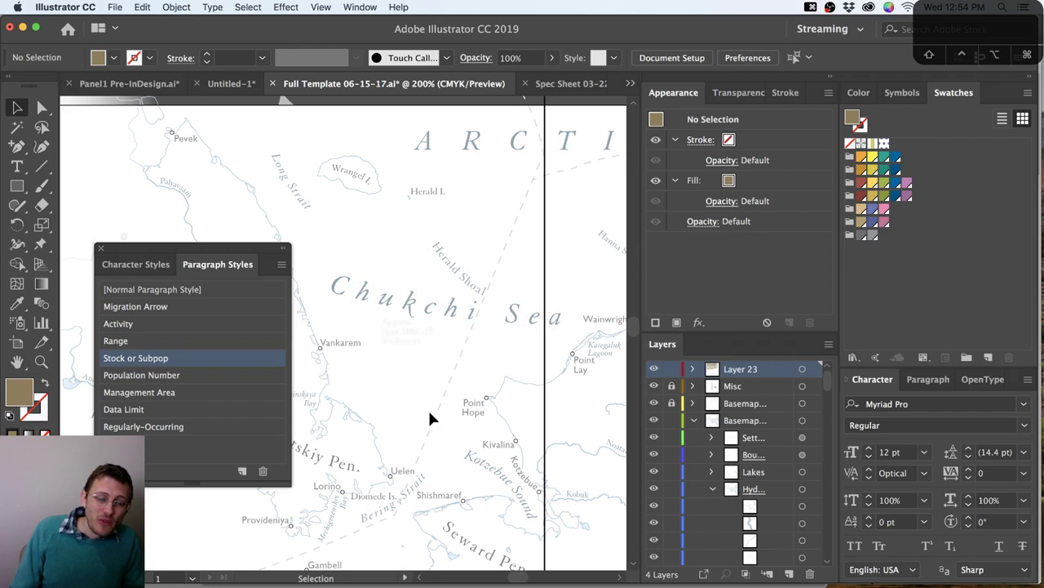
left_click_drag(422, 341, 578, 266)
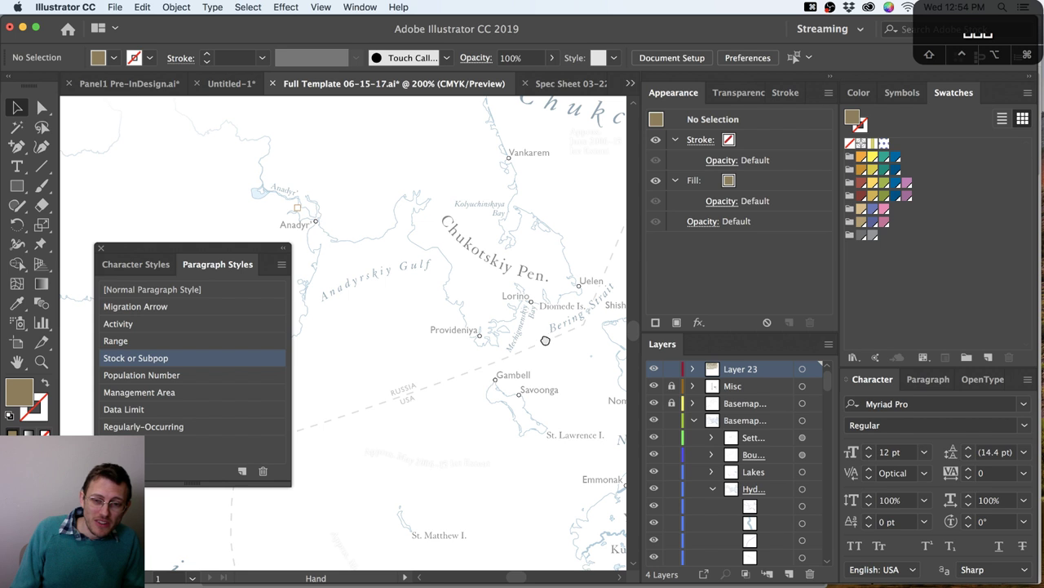
left_click_drag(543, 341, 417, 287)
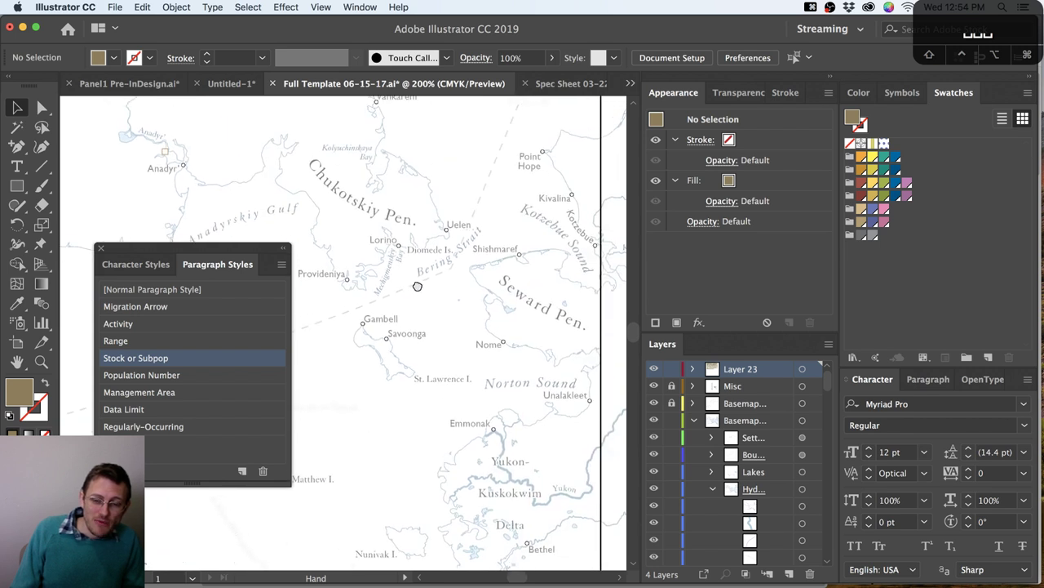
key("space")
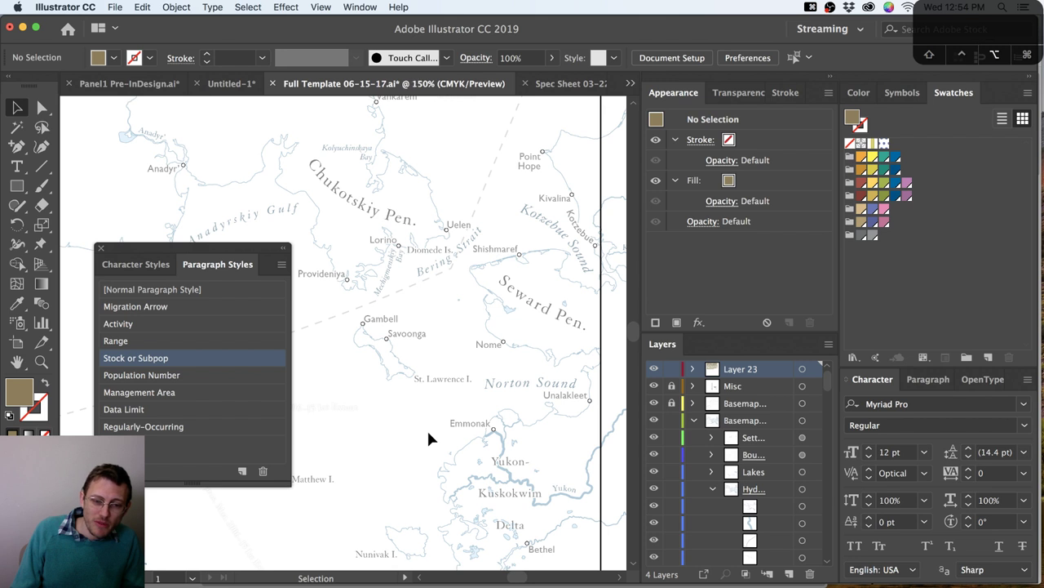
key("super+minus")
key("space")
left_click_drag(539, 284, 502, 306)
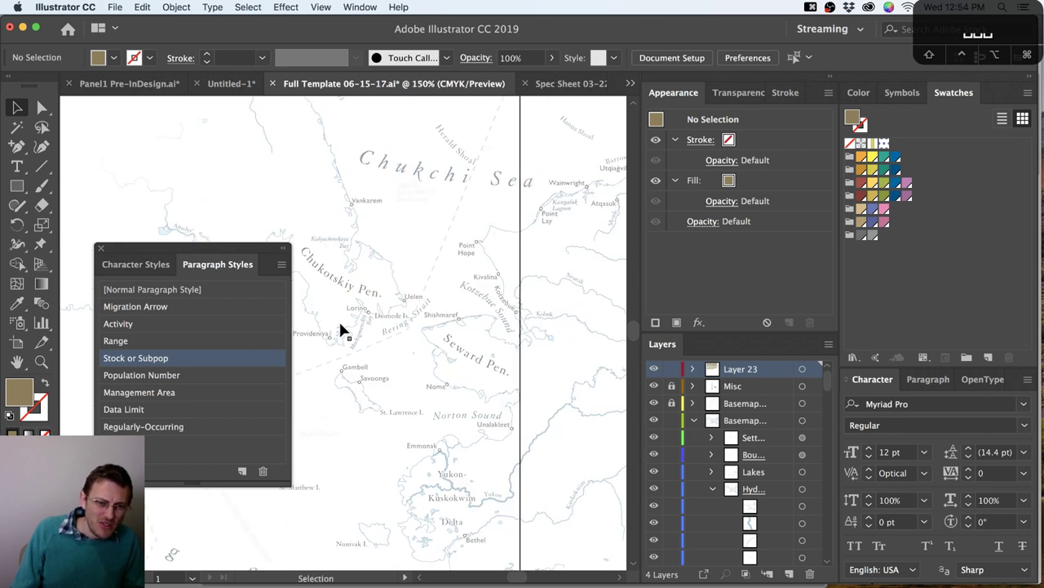
key("super+equal")
key("super+equal")
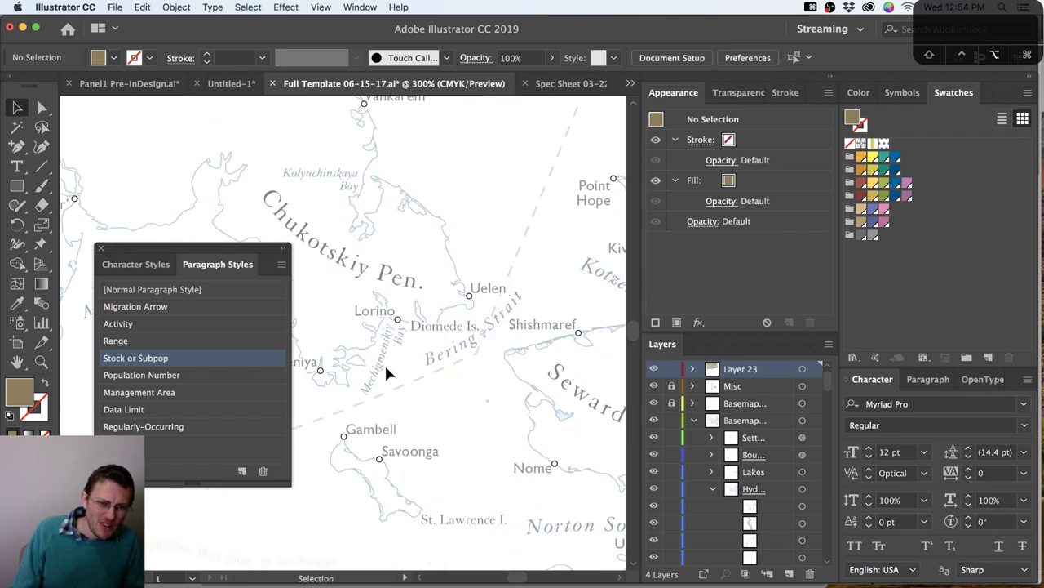
key("super+minus")
key("super+minus")
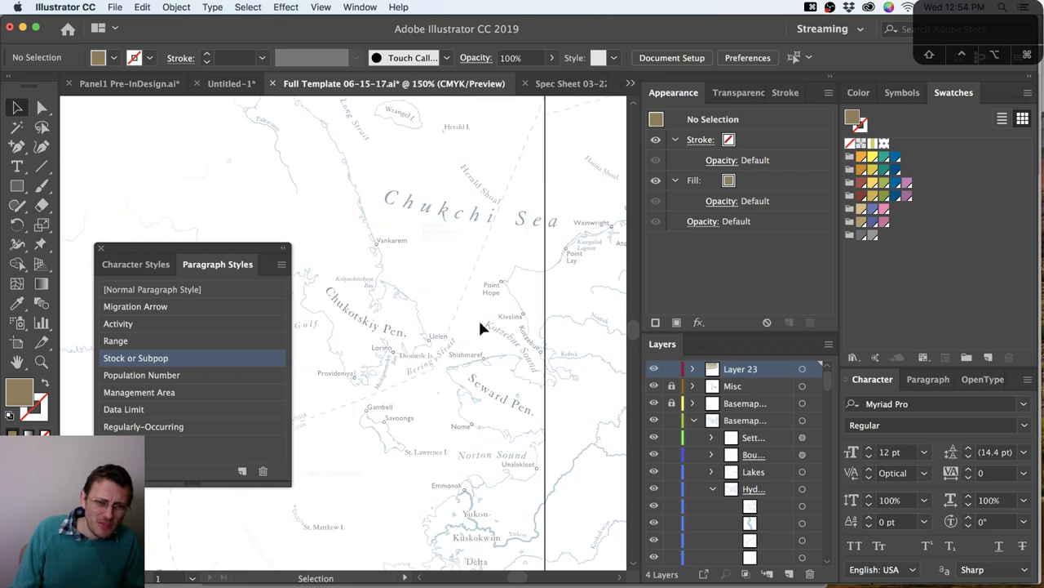
Examine the basemap labels around the Beaufort Sea and Bering Sea, and the Mechigmenskiy Bay label up close
key("space")
left_click_drag(432, 356, 40, 503)
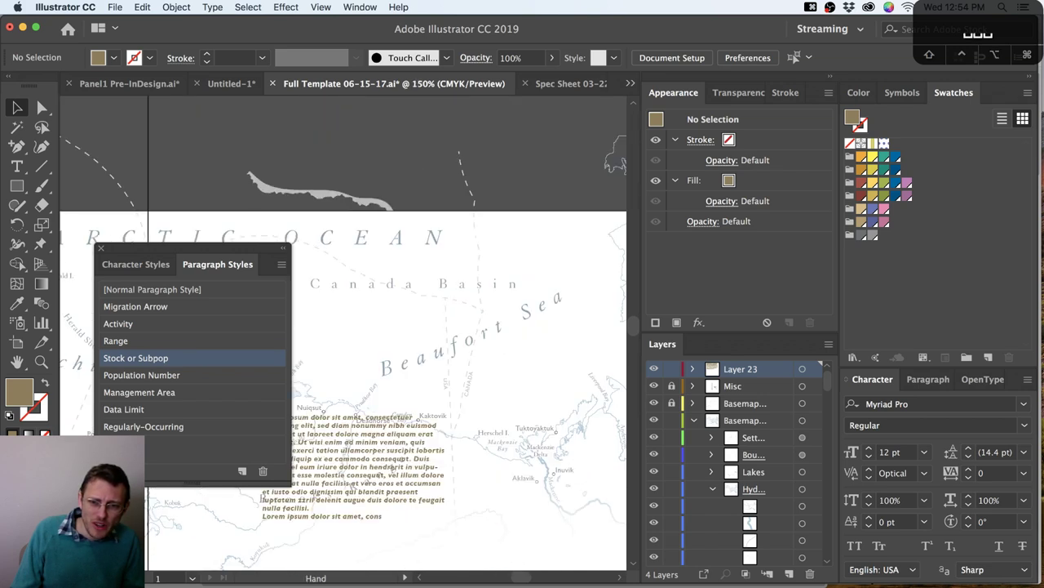
left_click_drag(297, 282, 383, 408)
left_click_drag(365, 457, 544, 366)
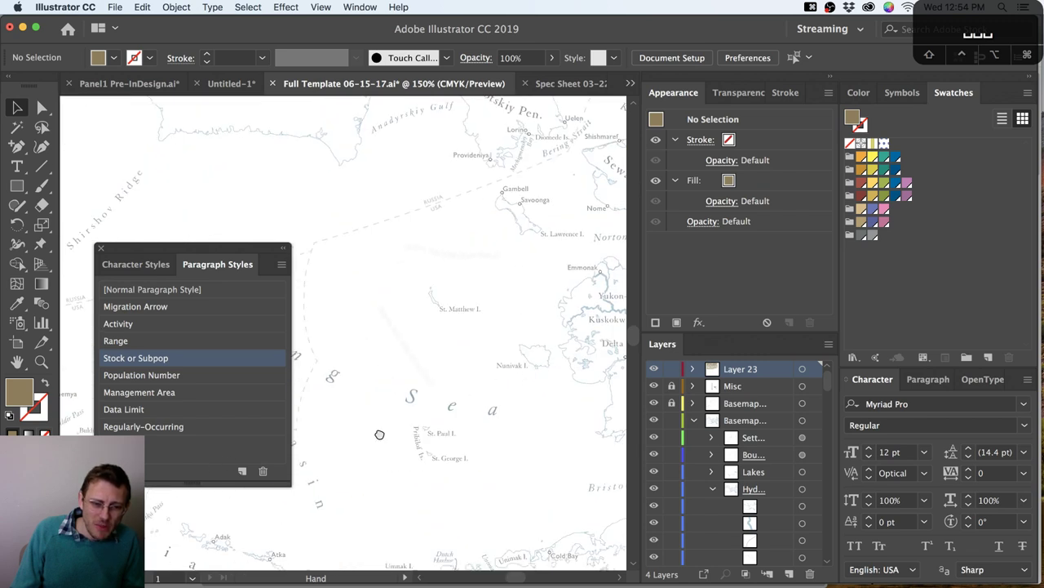
left_click_drag(380, 434, 366, 531)
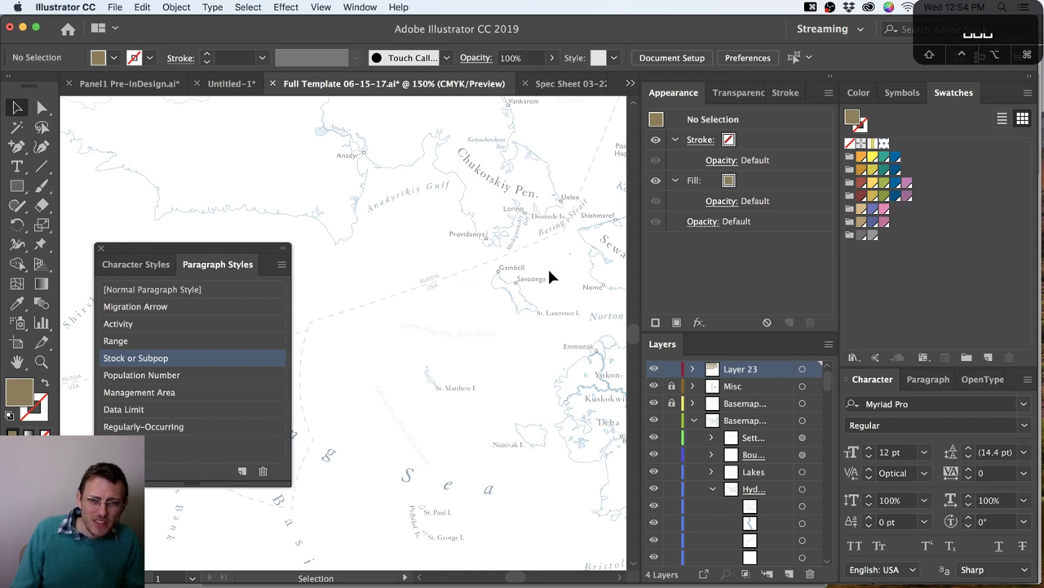
key("z")
left_click_drag(574, 292, 441, 183)
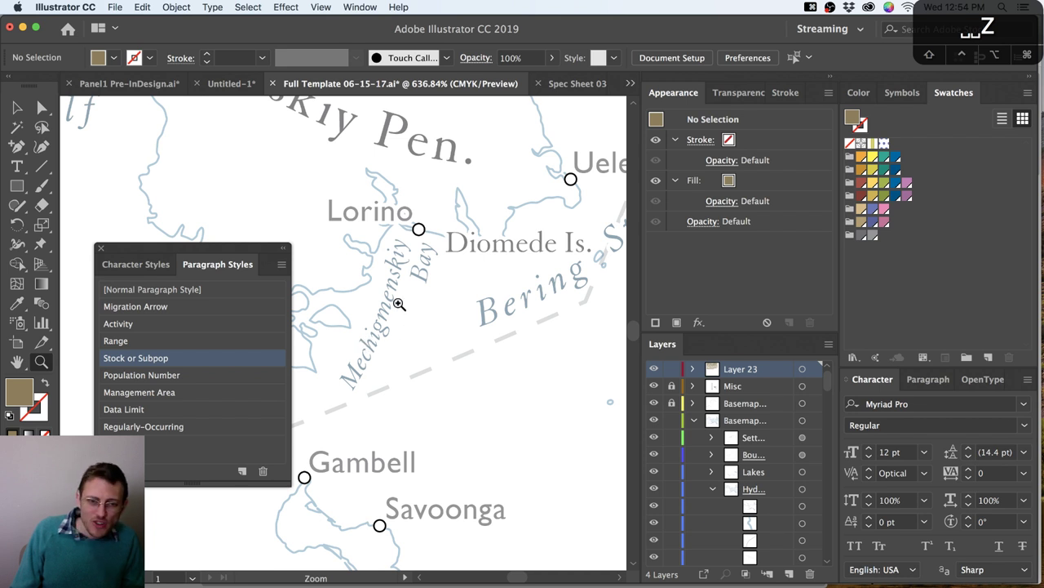
View the Spec Sheet document, then show Untitled-1 with its curved Name of Country label in view
left_click(584, 86)
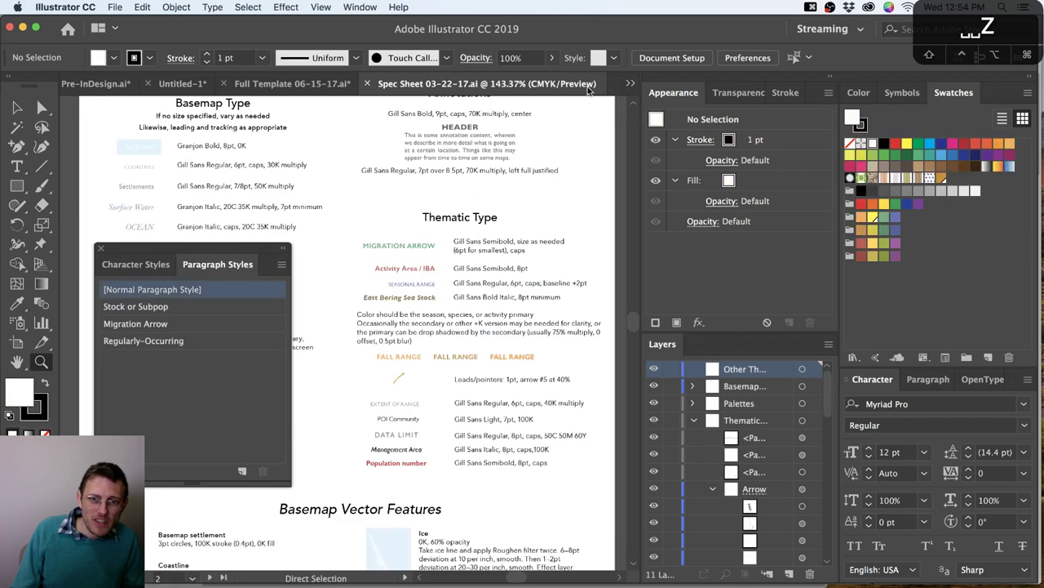
left_click(186, 88)
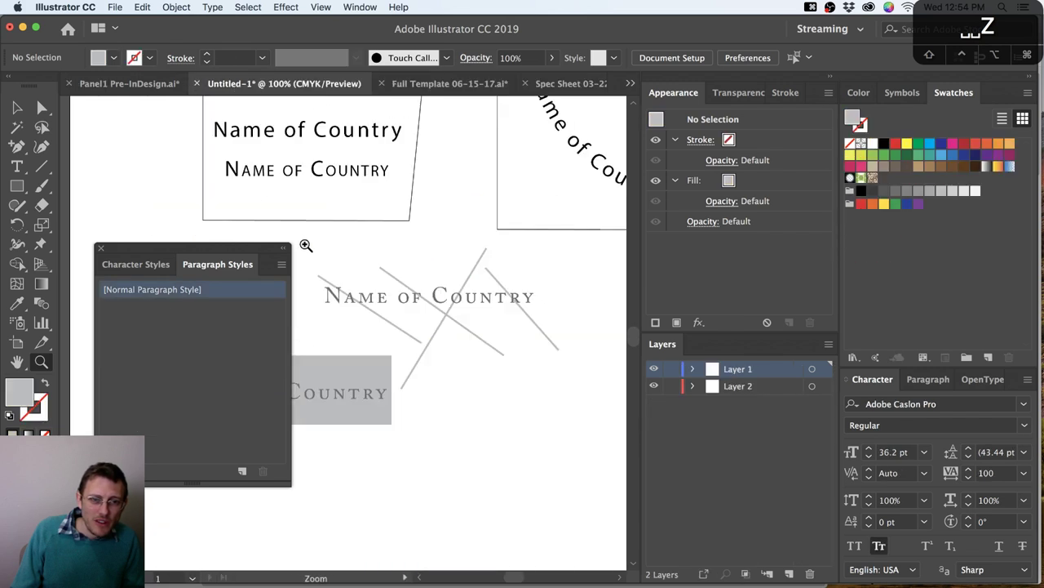
key("super+minus")
scroll(466, 312, "up", 3)
scroll(466, 313, "right", 4)
left_click(446, 324)
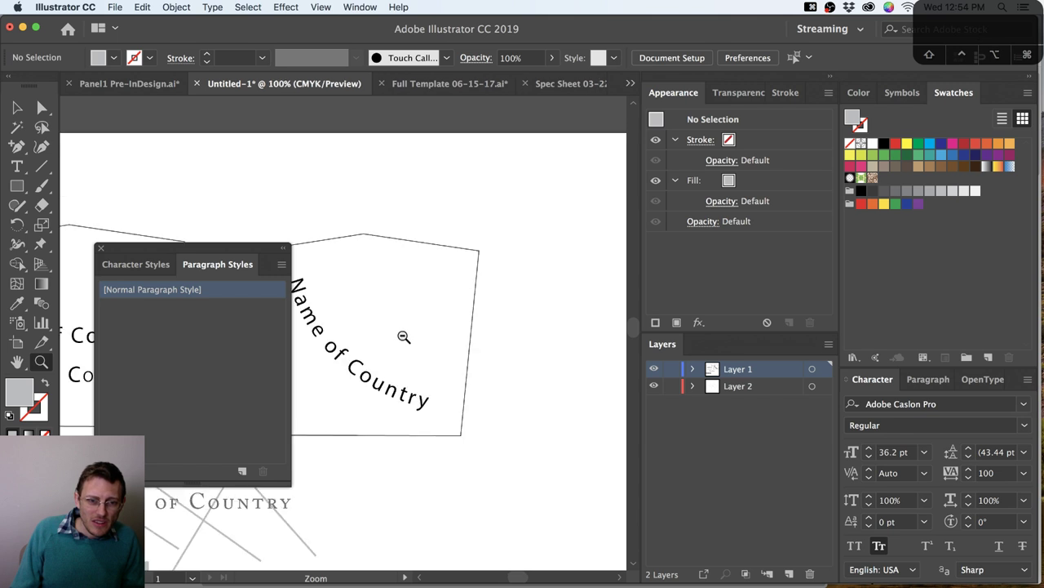
Duplicate the curved Name of Country label diagonally below the original and deselect it
key("a")
left_click(354, 377)
left_click(354, 377)
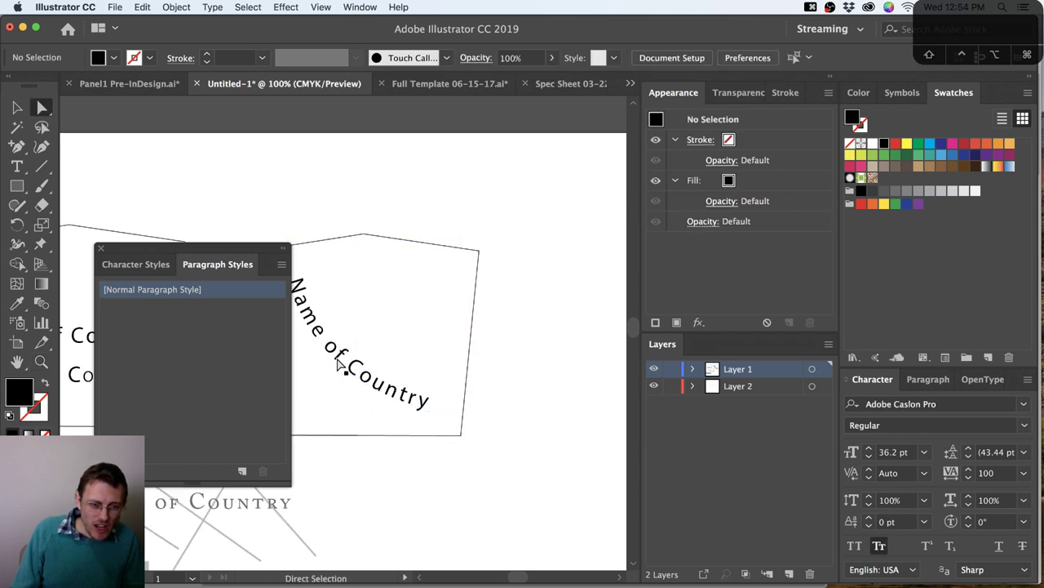
left_click_drag(345, 368, 440, 408)
left_click(354, 362)
key("v")
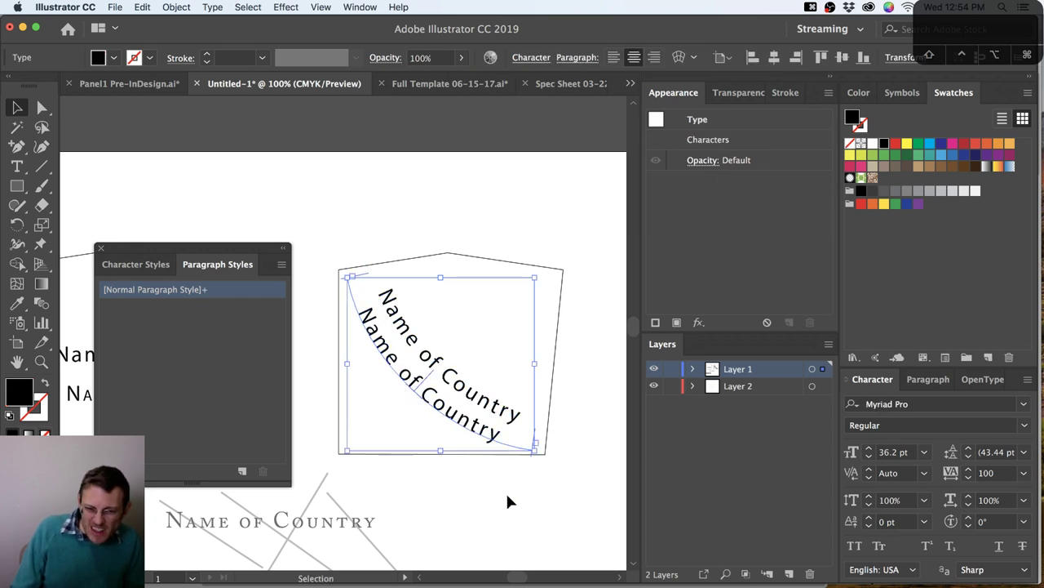
left_click(506, 494)
scroll(495, 483, "down", 2)
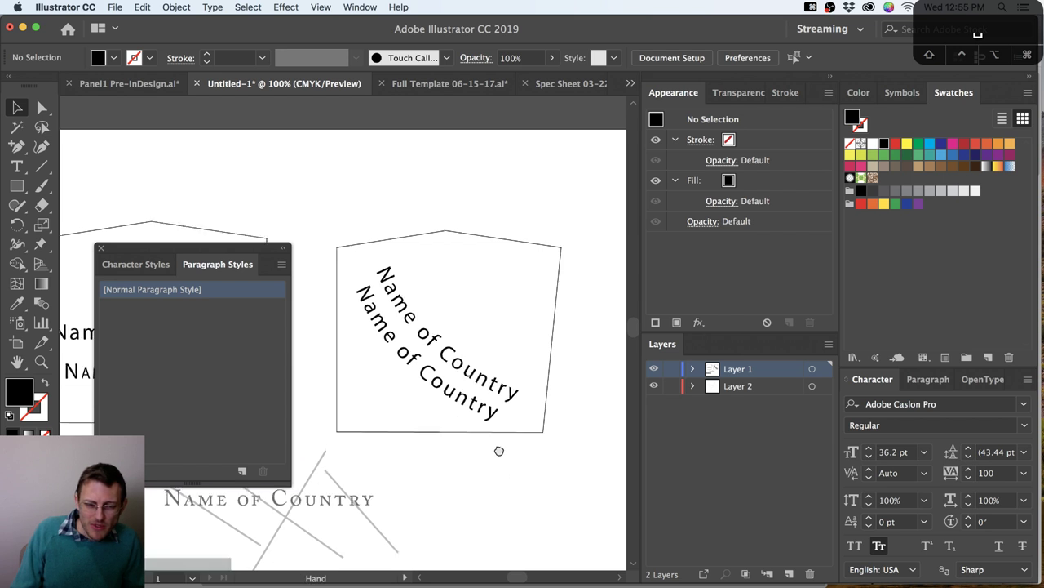
Delete the lower duplicate of the curved Name of Country label
key("a")
left_click(440, 343)
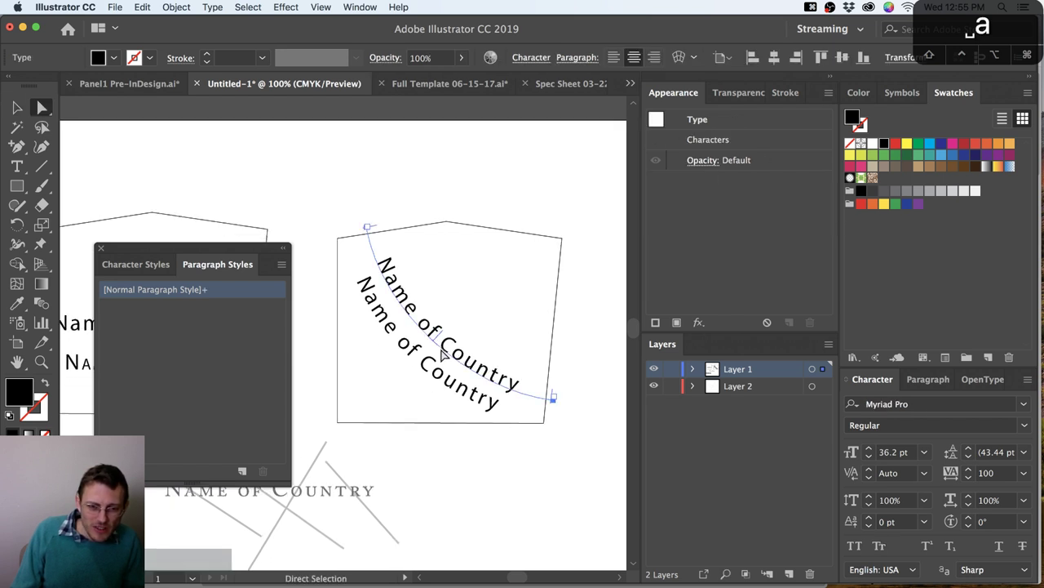
key("a")
left_click(441, 377)
key("BackSpace")
key("BackSpace")
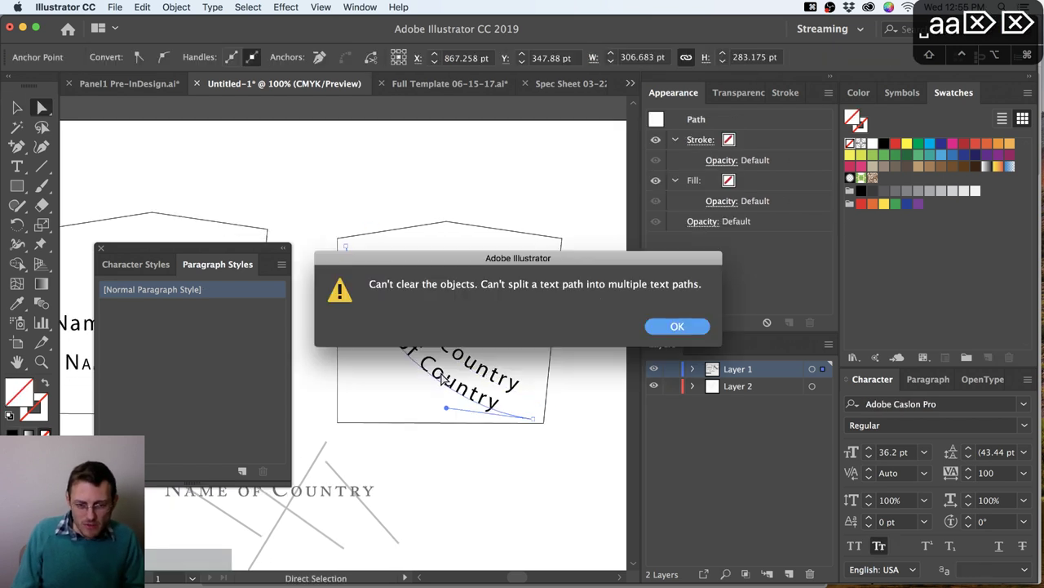
key("Return")
key("v")
key("a")
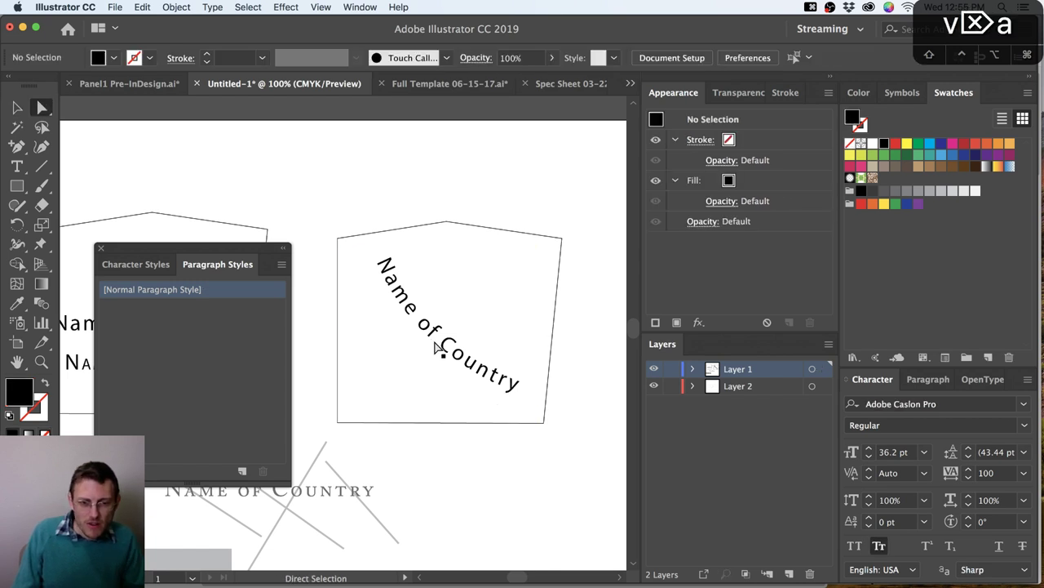
Bend the Name of Country label's path into a tighter curve and duplicate the label diagonally below the original
left_click(422, 367)
left_click_drag(421, 367, 474, 333)
left_click_drag(473, 333, 451, 352)
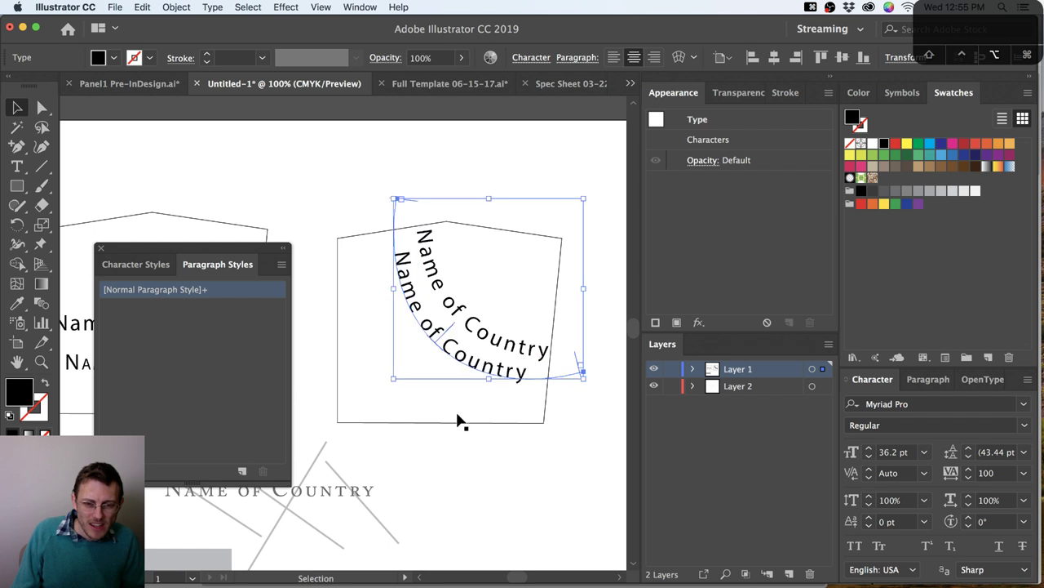
left_click(459, 421)
Draw a quarter-circle arc in the empty area below the country outline holding the curved labels
left_click_drag(466, 483, 441, 380)
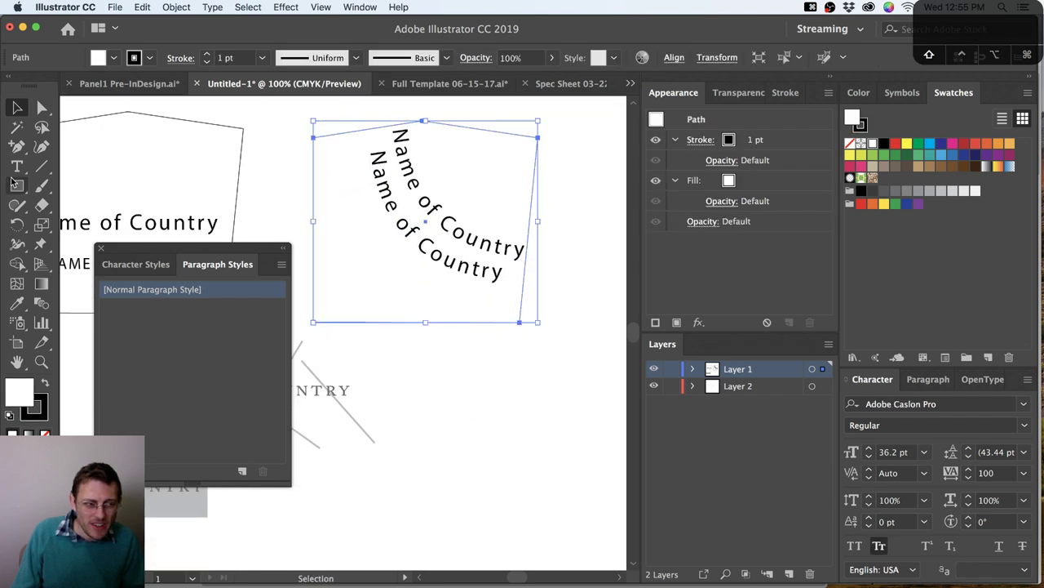
key("super+shift+a")
left_click_drag(42, 165, 57, 187)
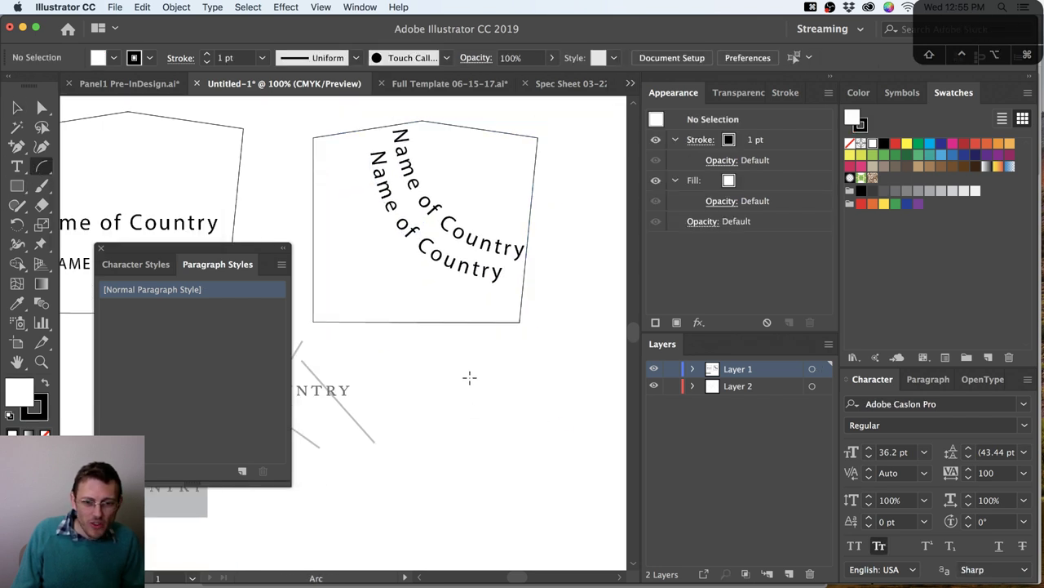
left_click_drag(422, 359, 586, 516)
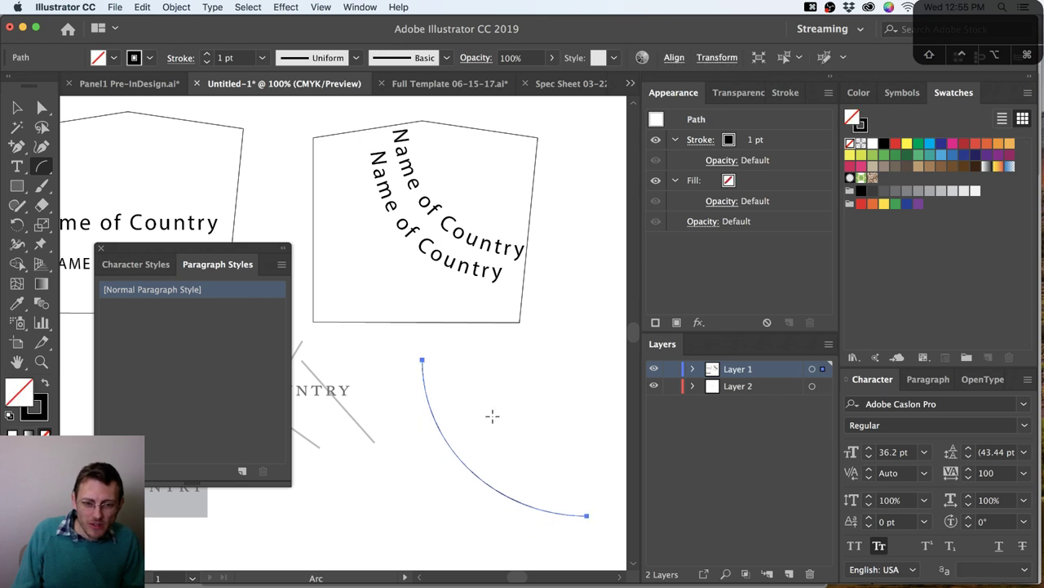
Offset the arc's path by 30 pt with miter joins and a miter limit of 4, then deselect it
key("t")
key("v")
left_click_drag(513, 459, 501, 401)
left_click(176, 7)
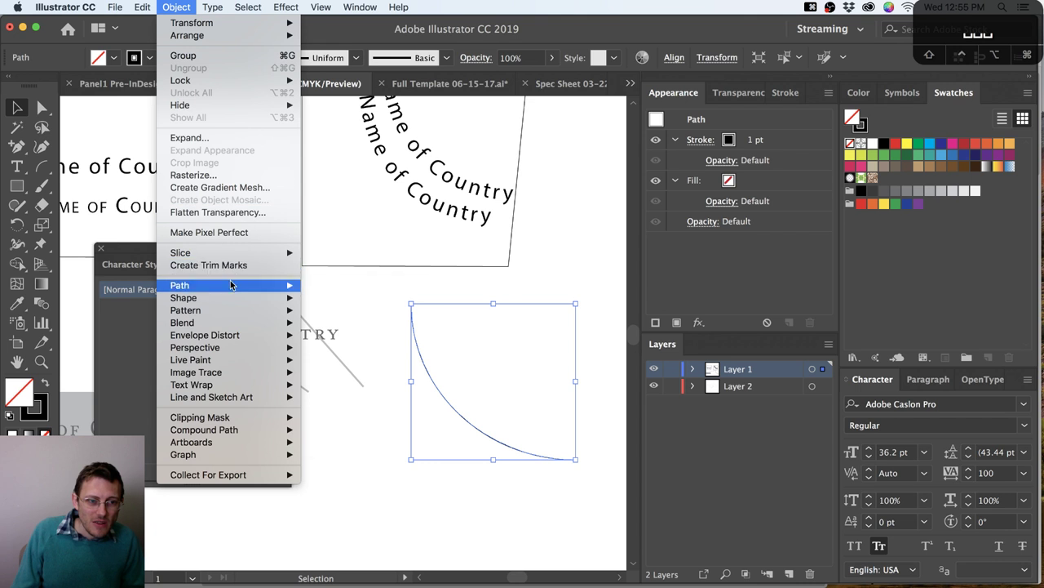
mouse_move(234, 286)
left_click(373, 329)
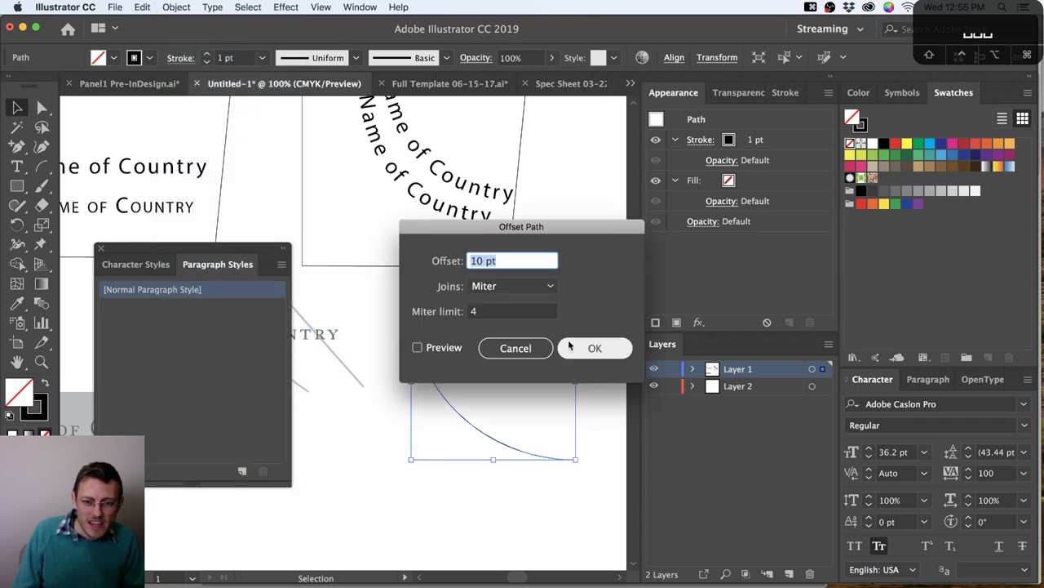
left_click(447, 350)
key("Tab")
key("Tab")
key("Tab")
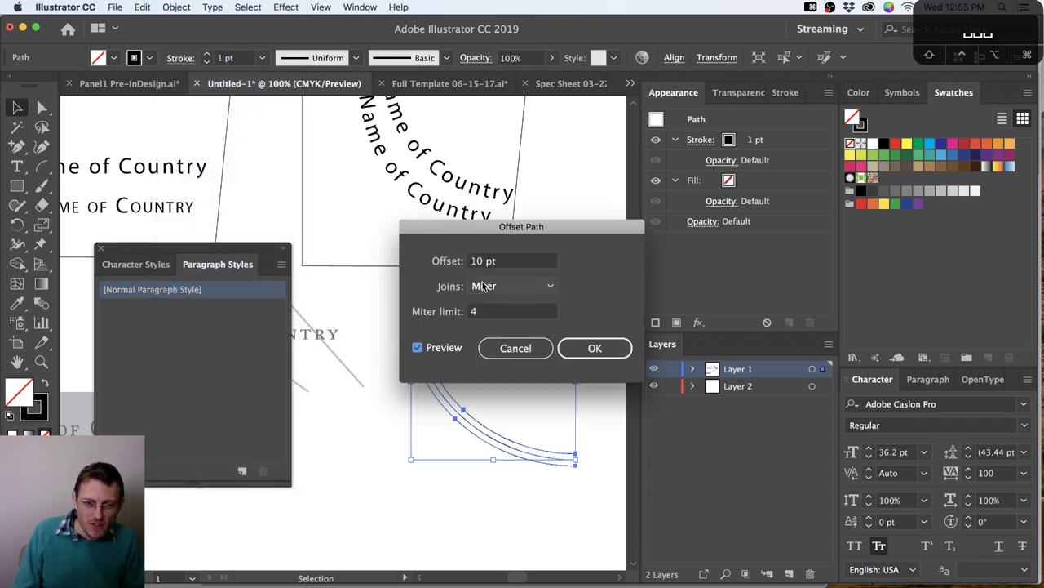
type("30")
key("Tab")
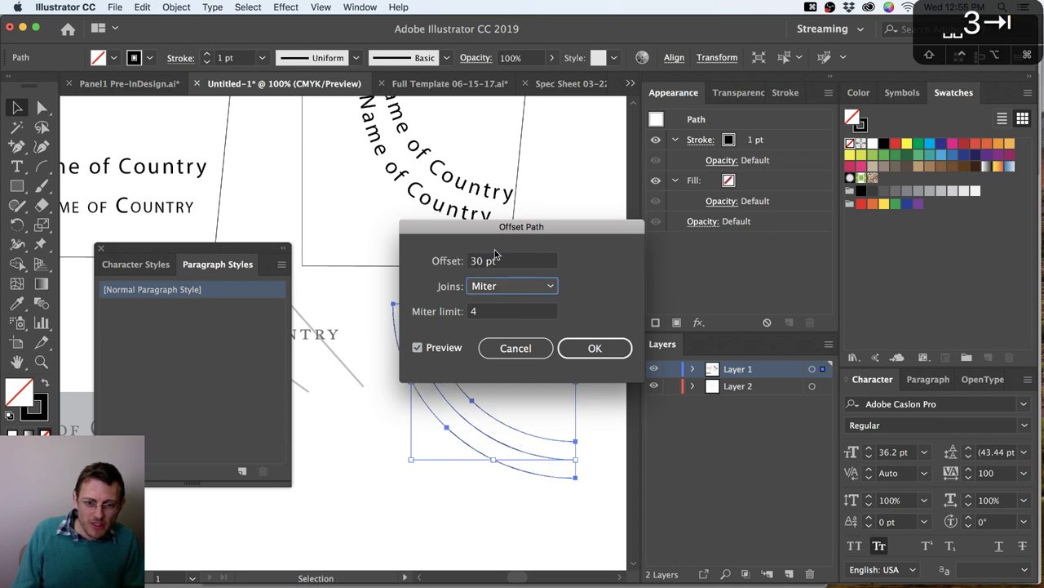
left_click_drag(519, 236, 607, 159)
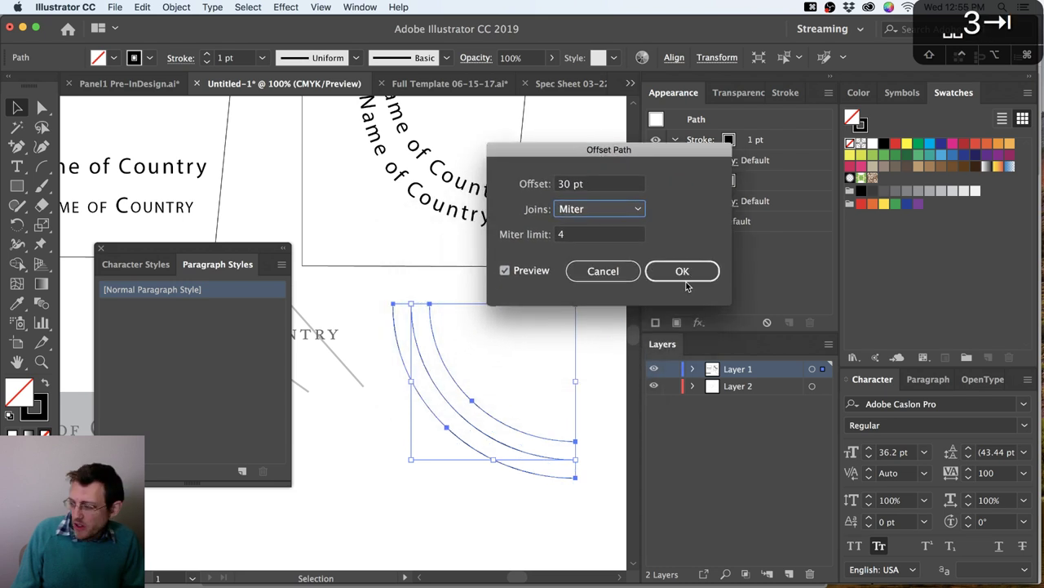
left_click(682, 270)
left_click(576, 494)
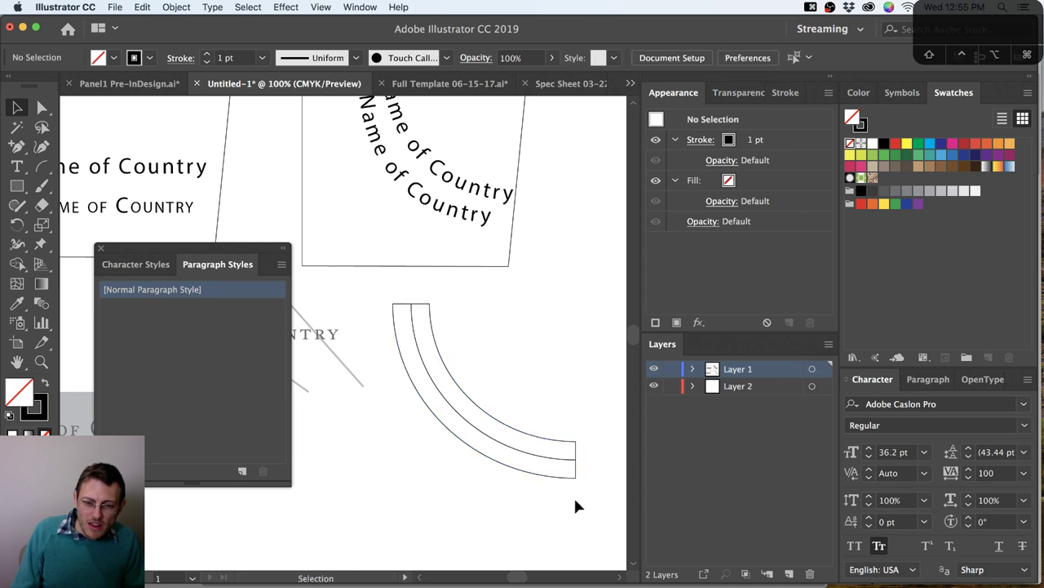
Delete the offset outline's two end segments and its inner curve
key("a")
left_click(576, 443)
key("BackSpace")
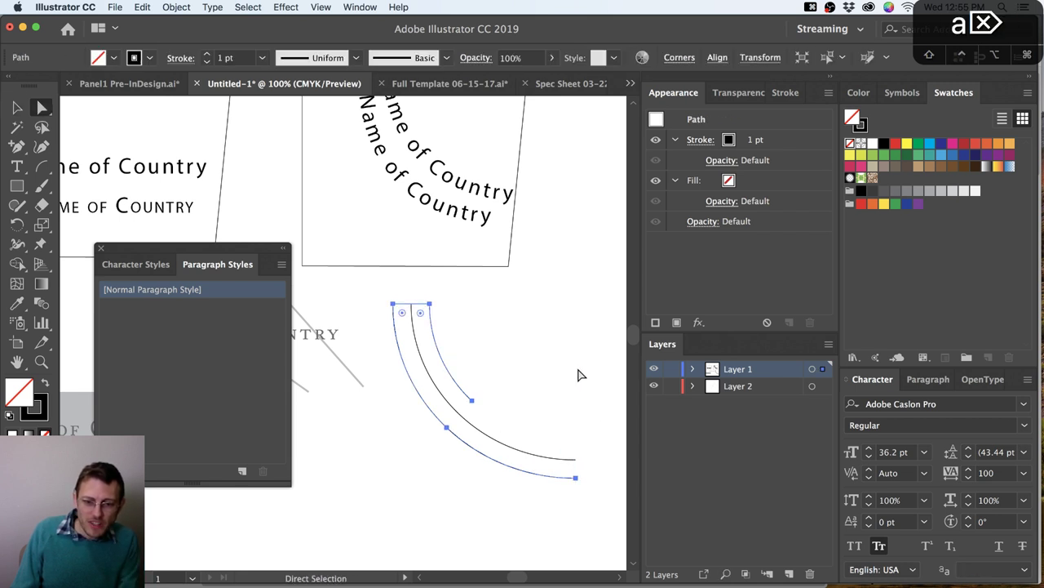
left_click(577, 373)
left_click(420, 304)
key("BackSpace")
left_click(476, 395)
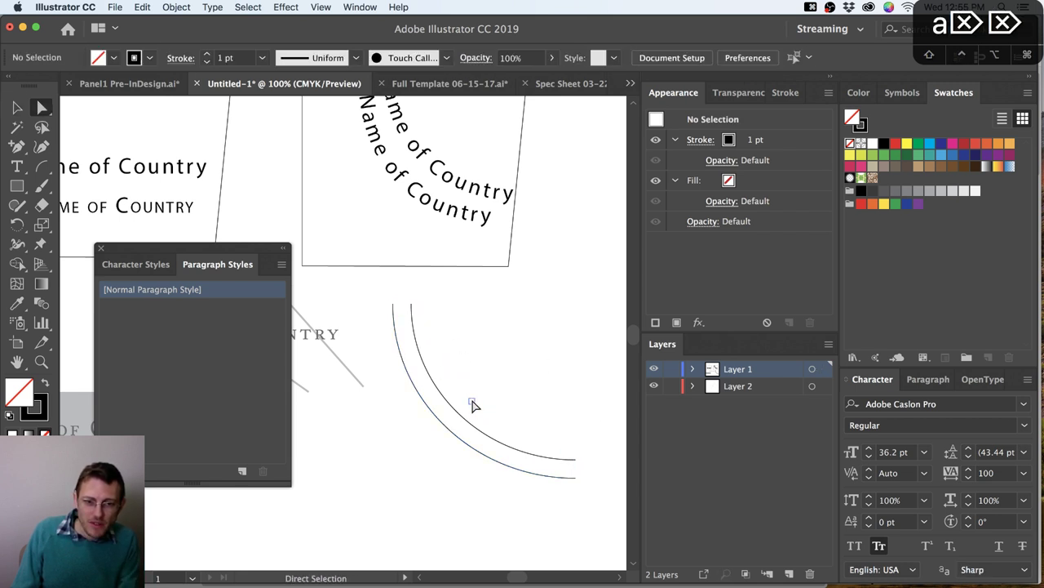
Reshape the inner arc into an S-curve by swinging its lower end's handle up above the curve
key("t")
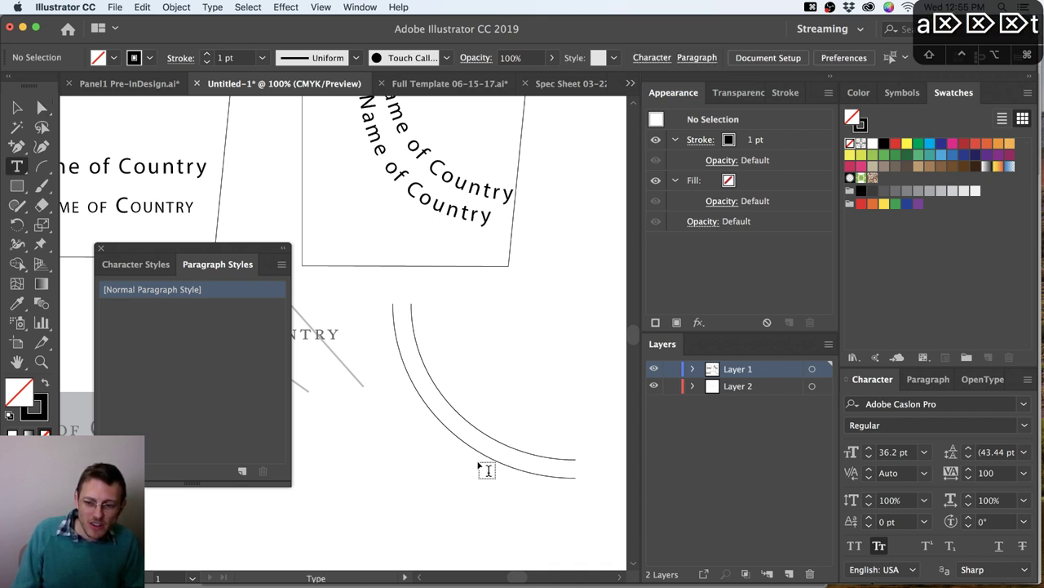
key("a")
key("a")
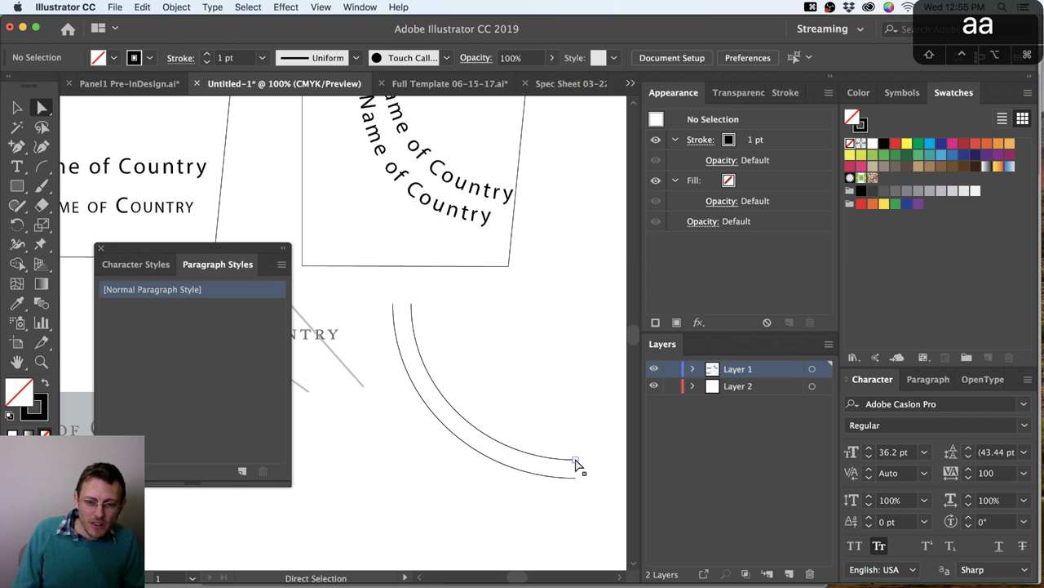
key("a")
left_click(574, 462)
left_click_drag(483, 462, 499, 369)
key("v")
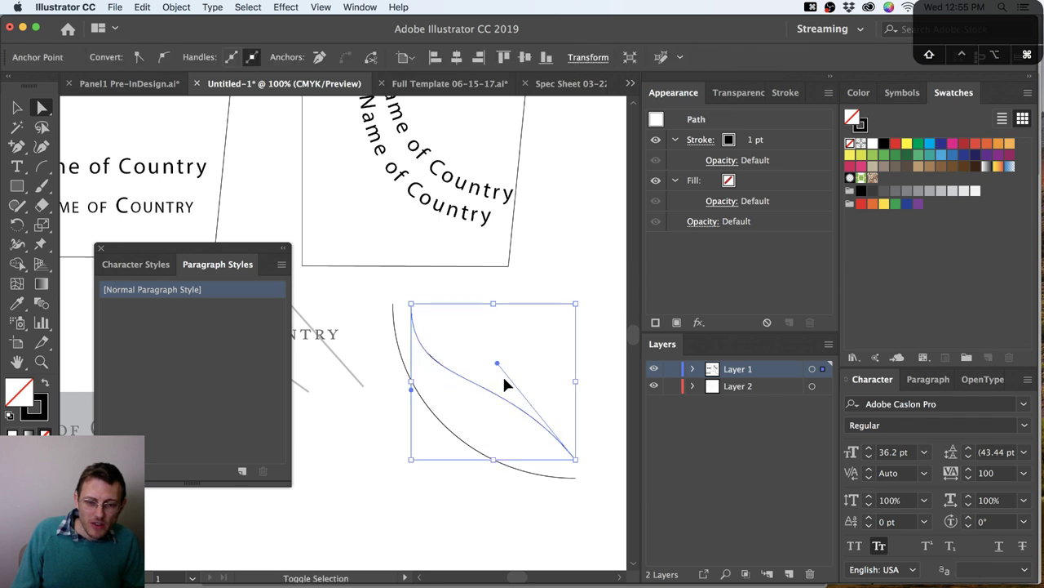
Try placing a duplicate of the S-curve diagonally below the original, and undo the attempt
left_click(495, 385)
key("super+z")
key("super+z")
key("super+z")
key("super+z")
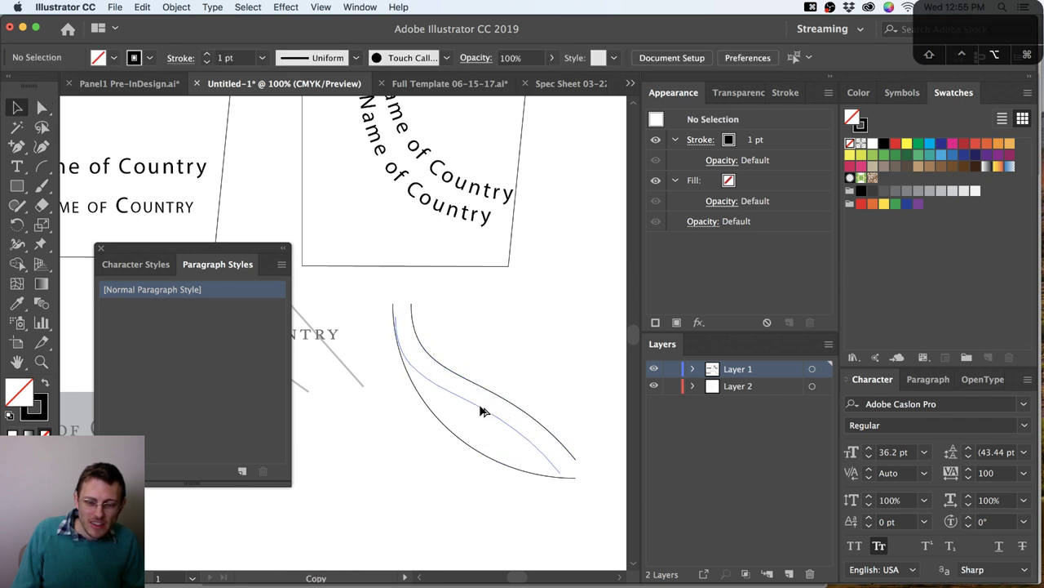
key("super+z")
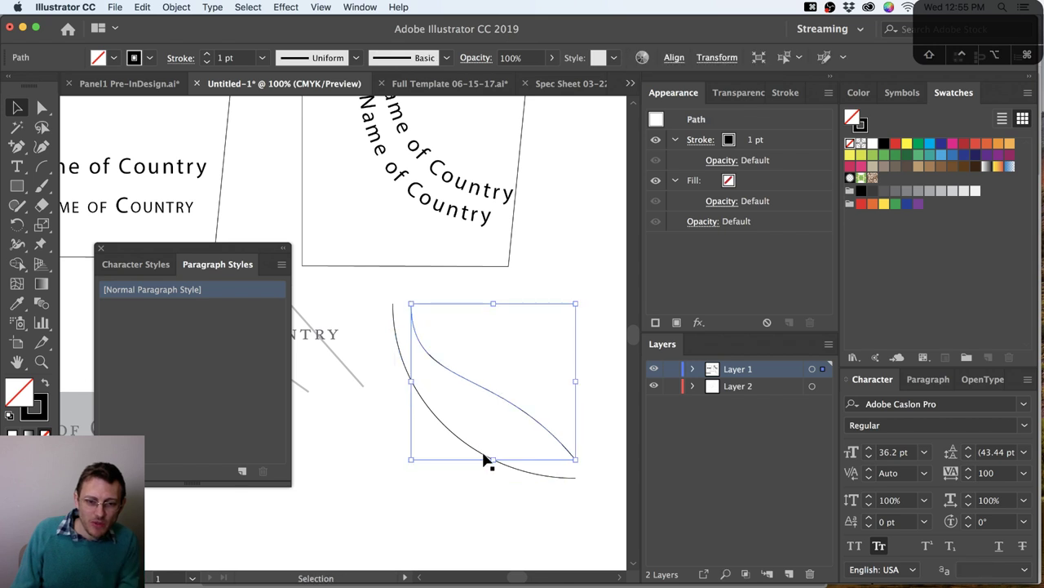
key("super+z")
Delete the old outer arc and offset the S-curve's path
key("Delete")
left_click(489, 382)
left_click(145, 6)
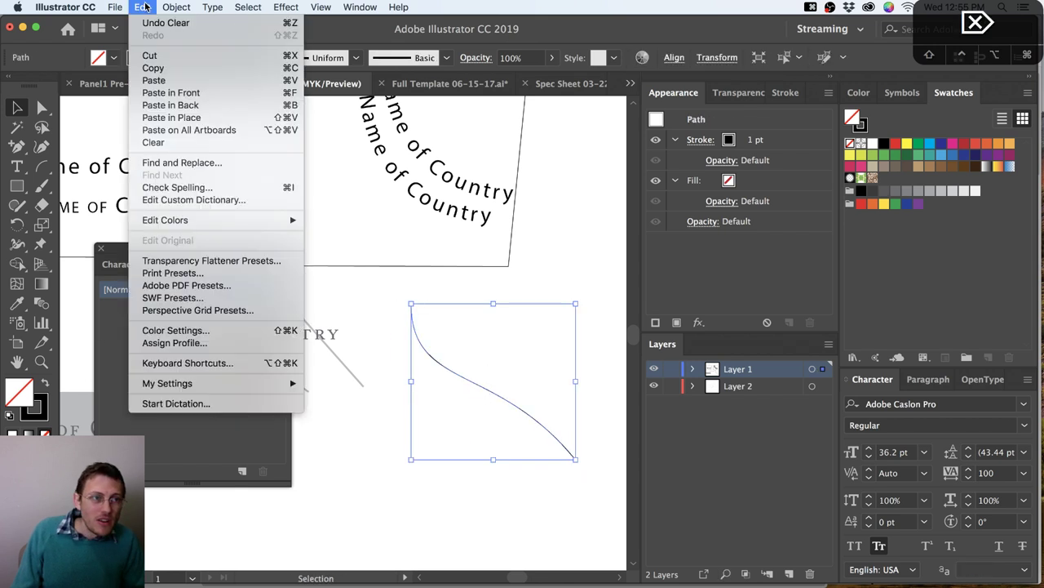
mouse_move(176, 6)
mouse_move(196, 286)
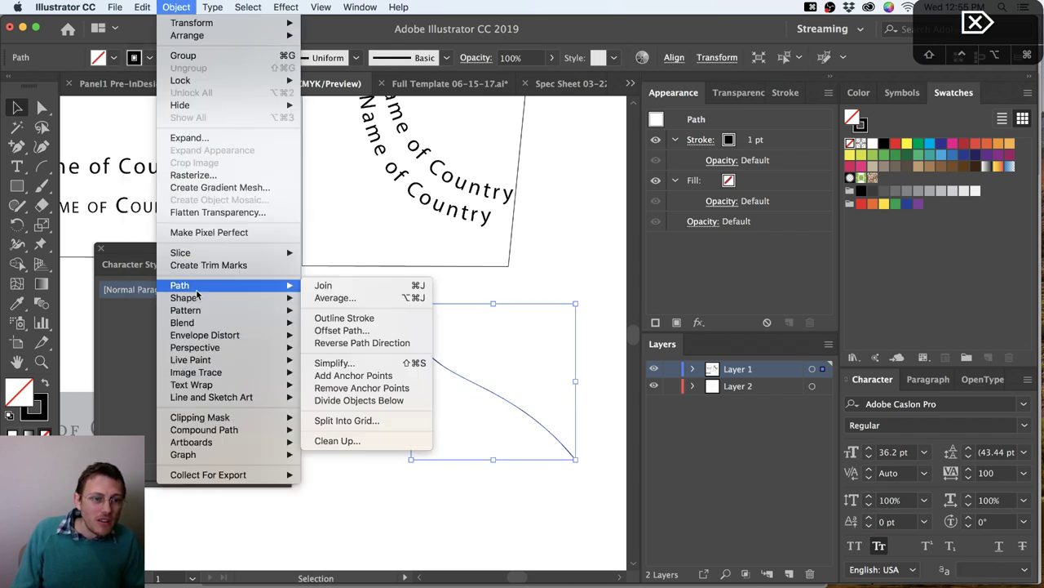
left_click(395, 331)
left_click(620, 272)
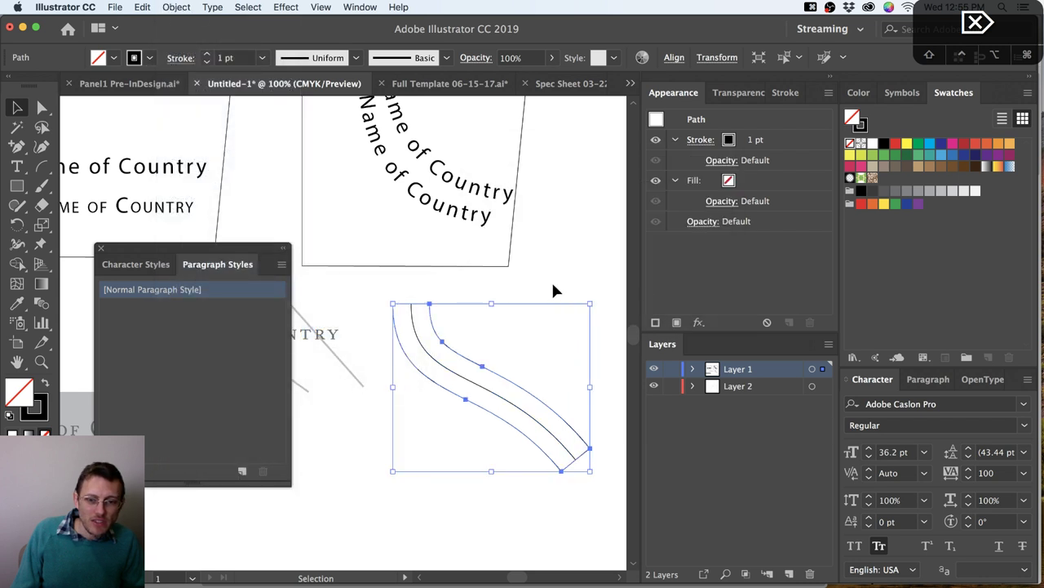
Delete the offset outline's two end segments and its upper curve, keeping only the parallel curve below the S-curve
left_click(419, 310)
key("a")
left_click(430, 305)
key("BackSpace")
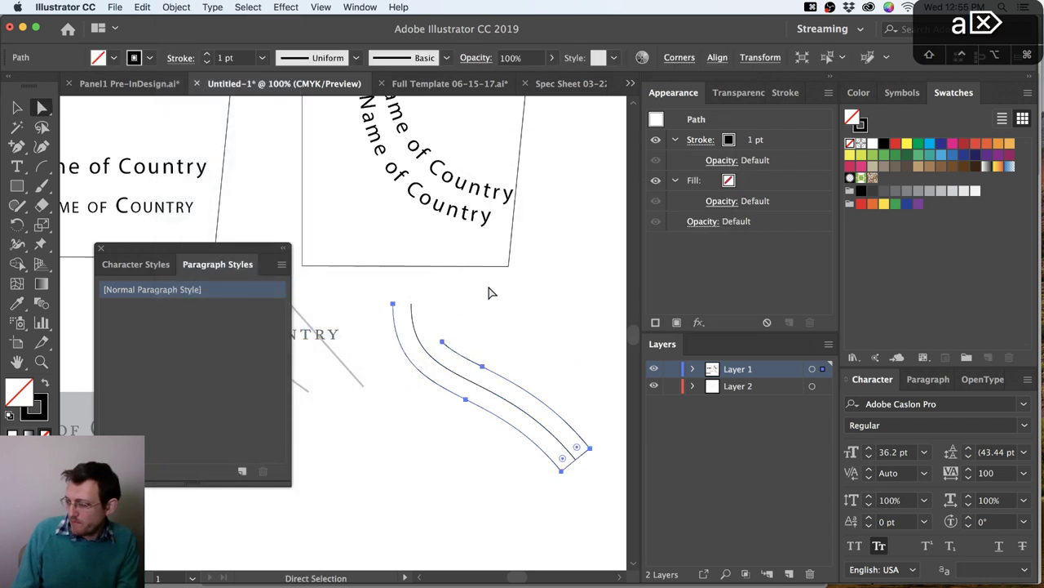
left_click(590, 439)
left_click(590, 454)
key("BackSpace")
left_click(574, 349)
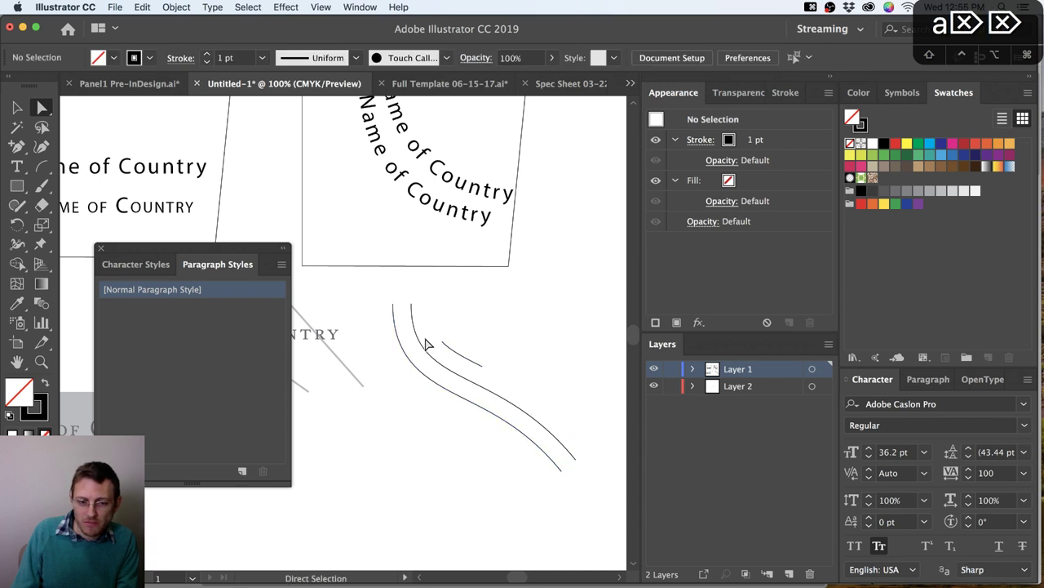
left_click(457, 357)
key("BackSpace")
key("BackSpace")
left_click(509, 363)
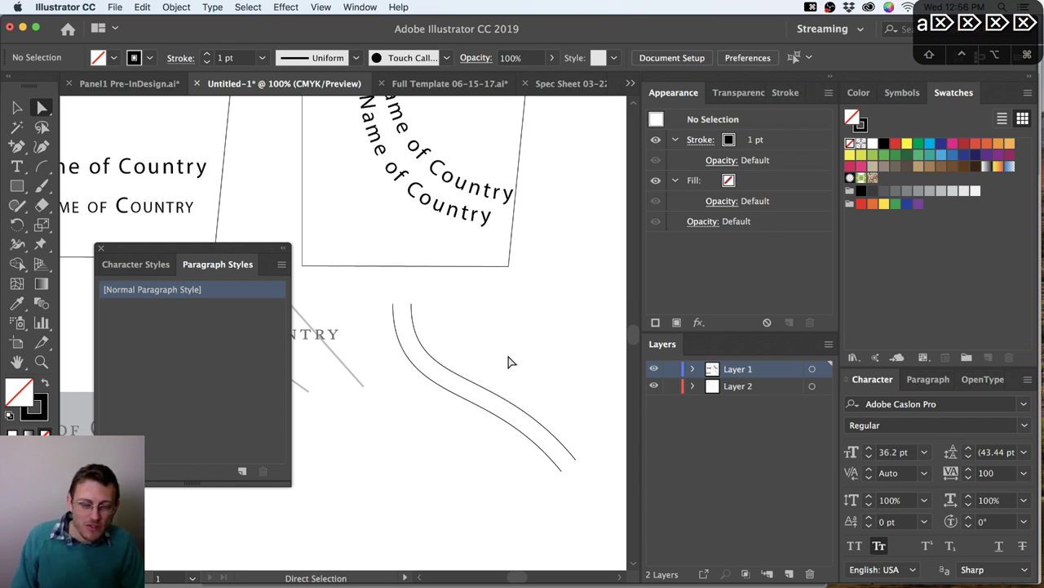
Try reshaping the original S-curve with its top anchor's handle, and undo the change
left_click(410, 304)
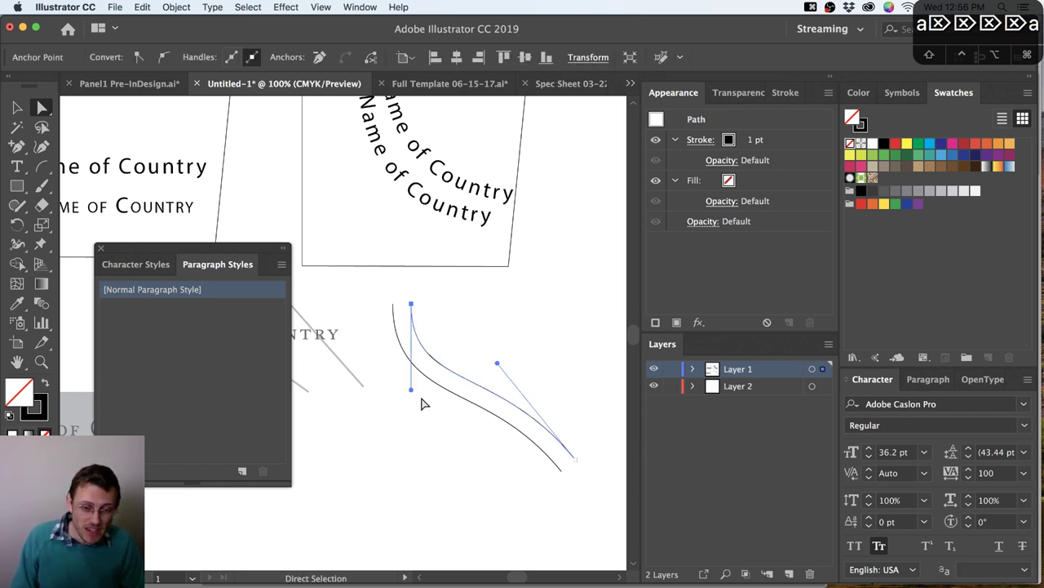
mouse_move(413, 394)
left_mouse_down()
mouse_move(424, 377)
mouse_move(412, 394)
left_mouse_up()
left_click(465, 399)
key("super+z")
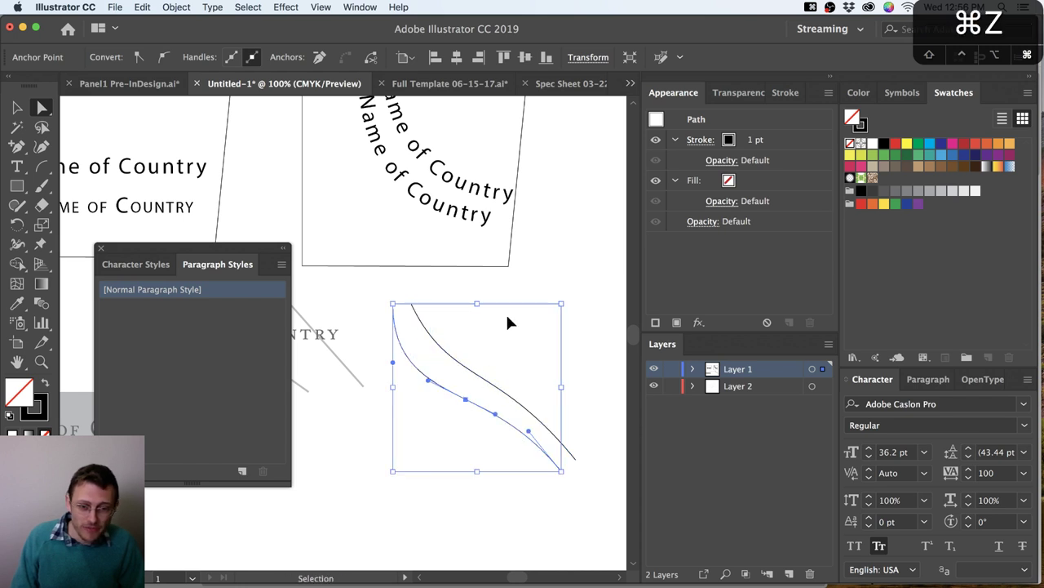
Delete the parallel offset curve below the S-curve
key("v")
left_click(530, 347)
left_click(503, 425)
key("BackSpace")
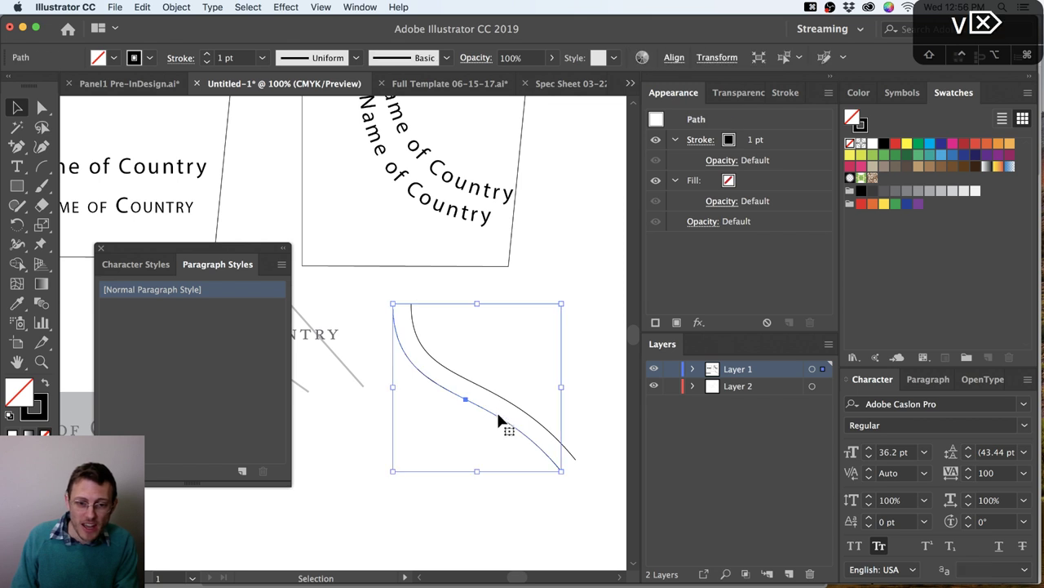
Place the path text "Type" on the S-curve and copy the text object
key("t")
left_click(491, 389)
type("Type")
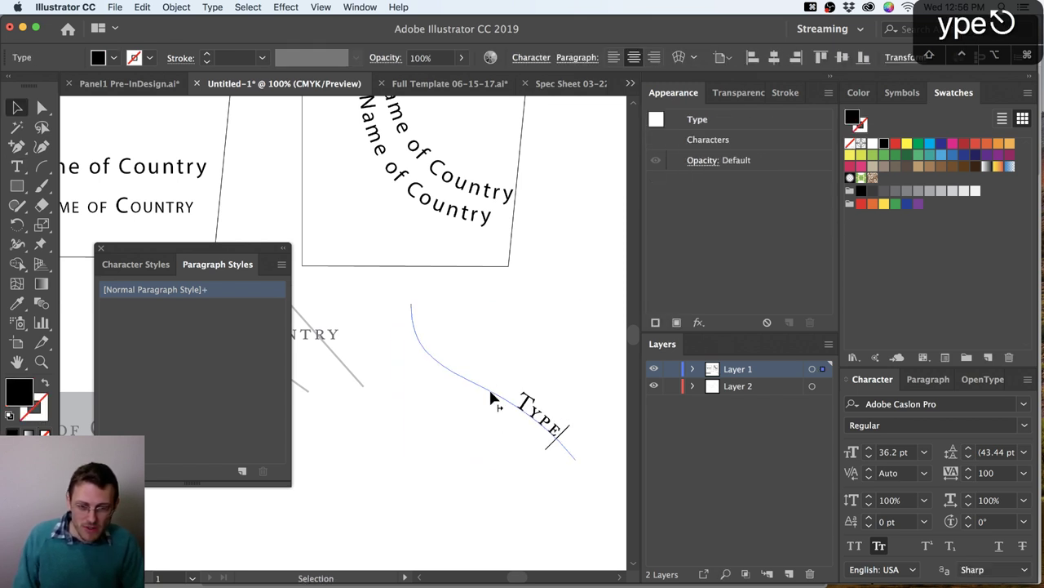
key("Escape")
left_click(144, 6)
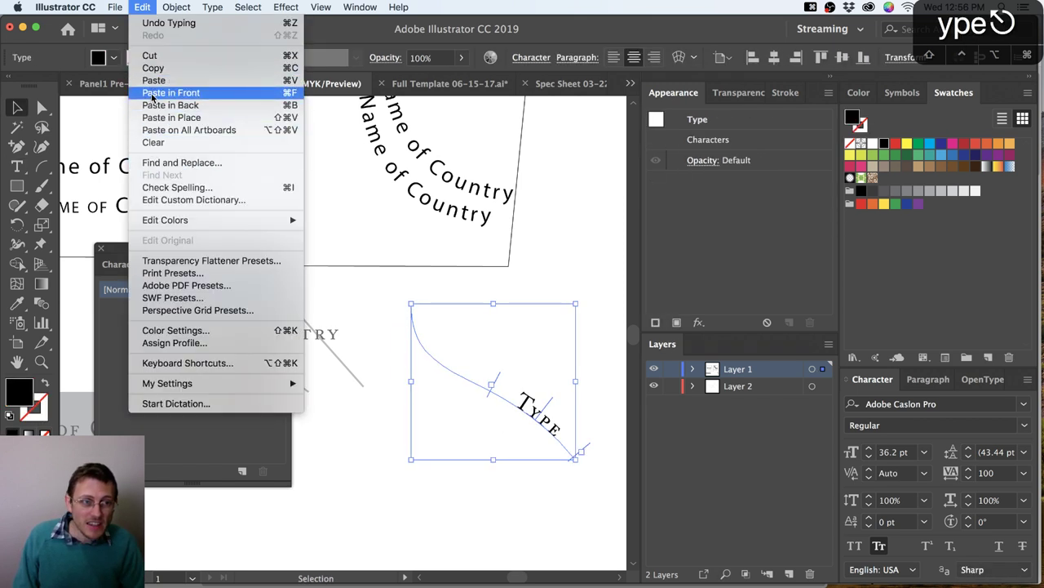
left_click(144, 8)
Try a pasted copy of the path text with its baseline shift lowered to -9 pt, and delete it
left_click(144, 8)
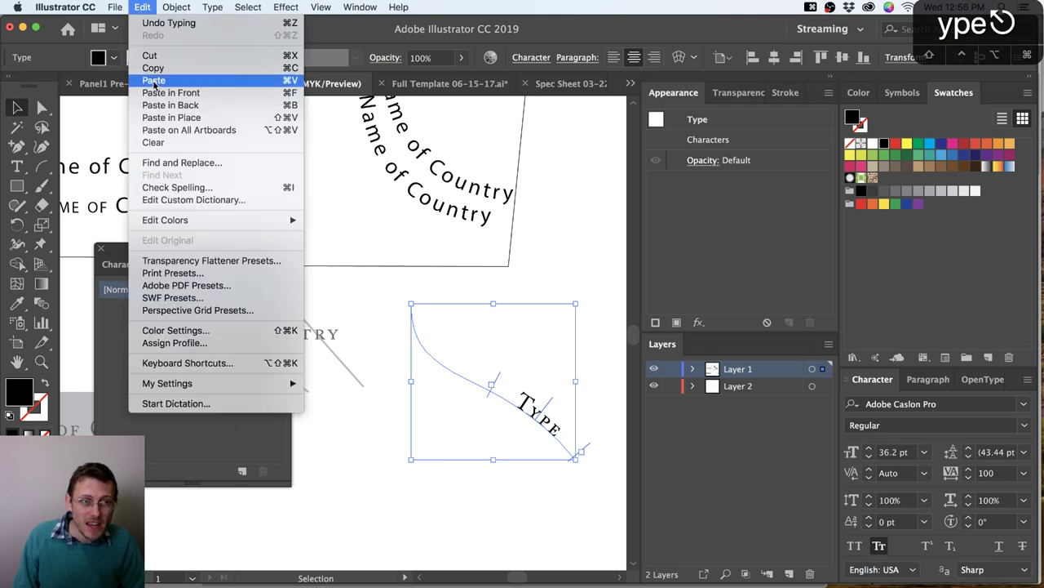
left_click(163, 80)
left_click(869, 526)
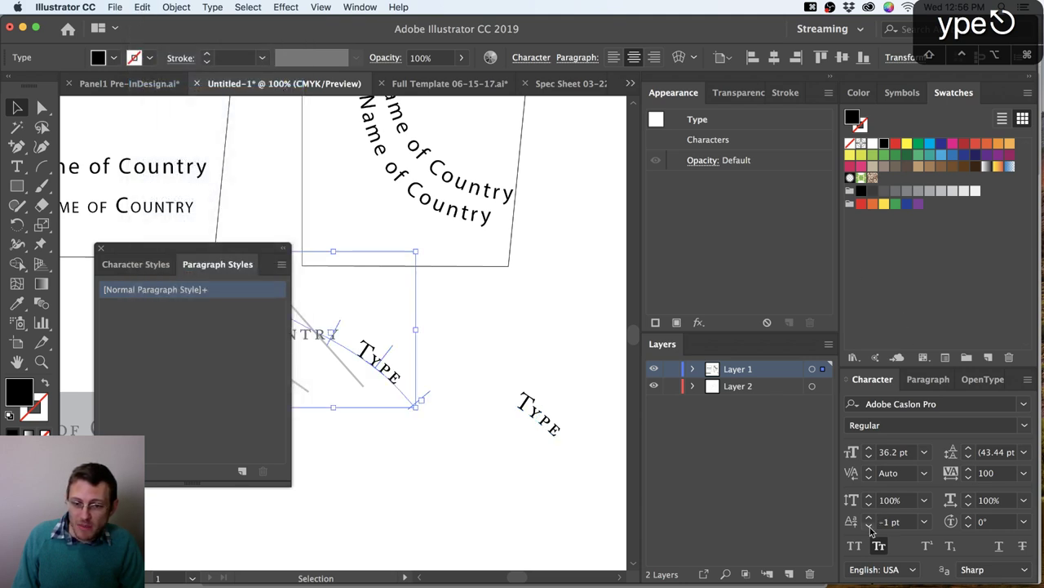
left_click(870, 526)
scroll(359, 441, "left", 2)
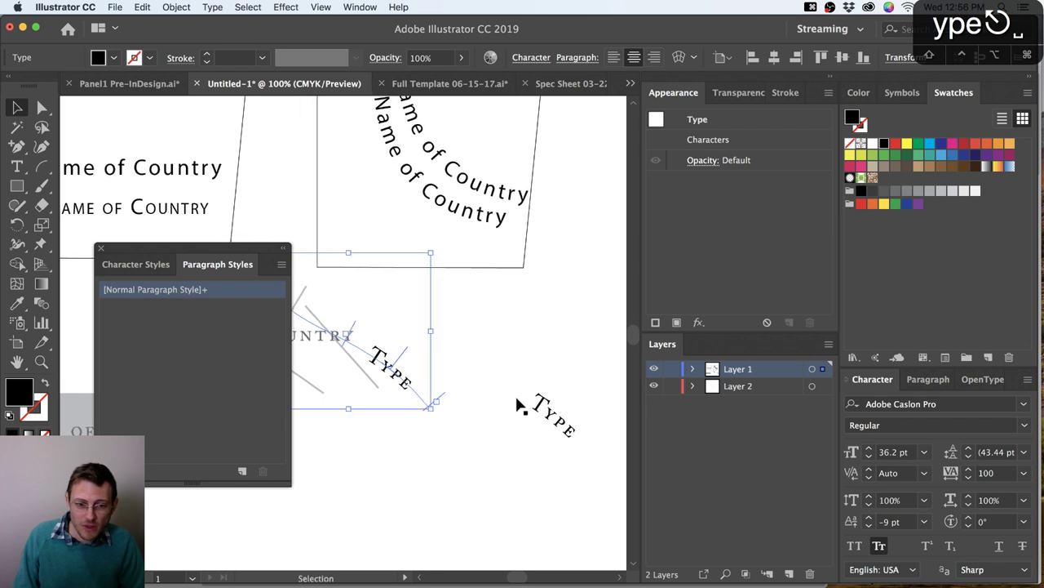
key("Delete")
Paste a duplicate of the "Type" path text in place over the original
left_click(534, 415)
left_click(115, 6)
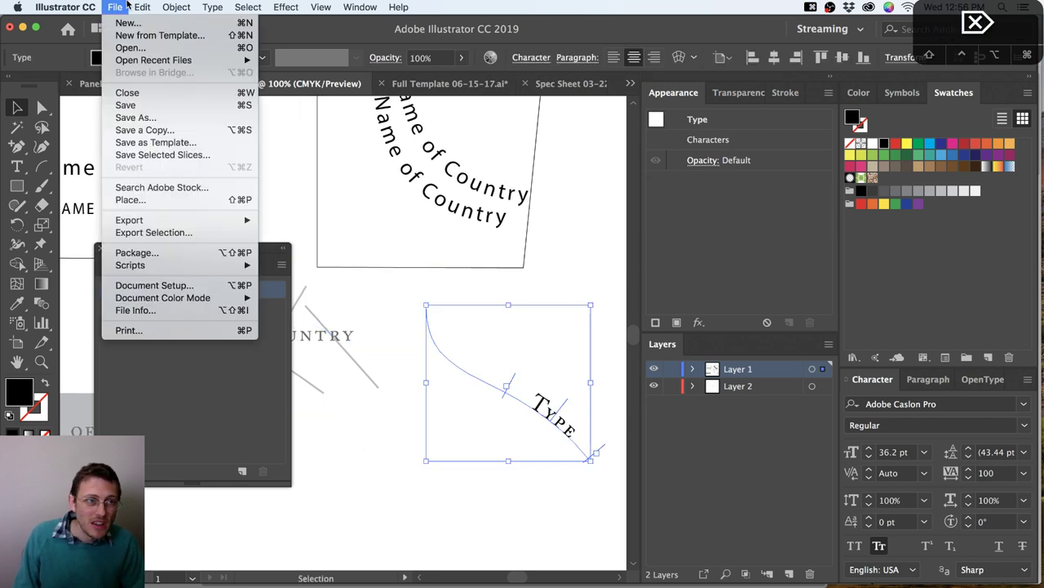
mouse_move(142, 6)
left_click(153, 121)
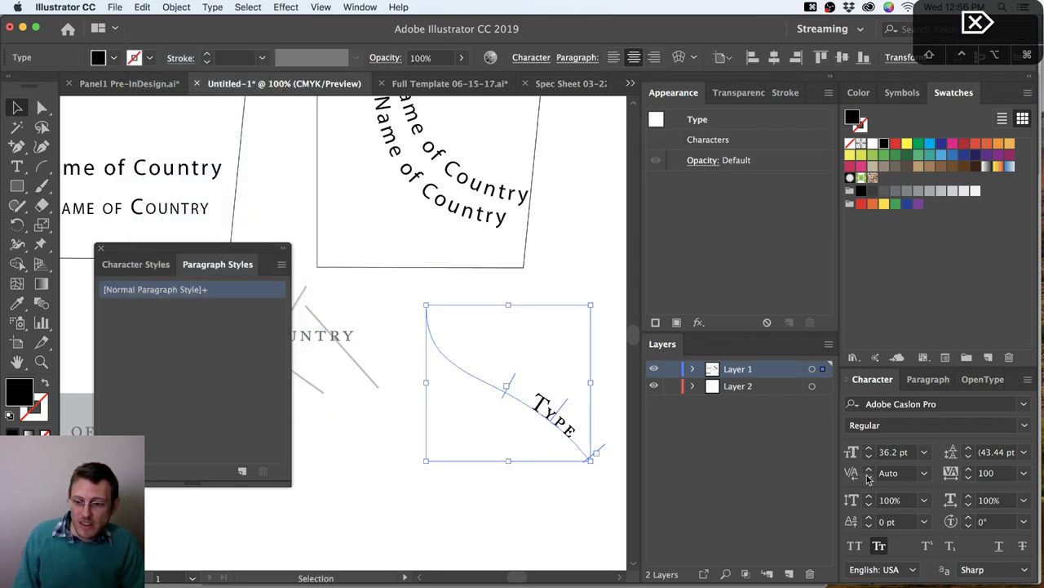
Set the duplicate text's baseline shift to -34 pt so it sits below the original
left_click(870, 526)
left_click(870, 526)
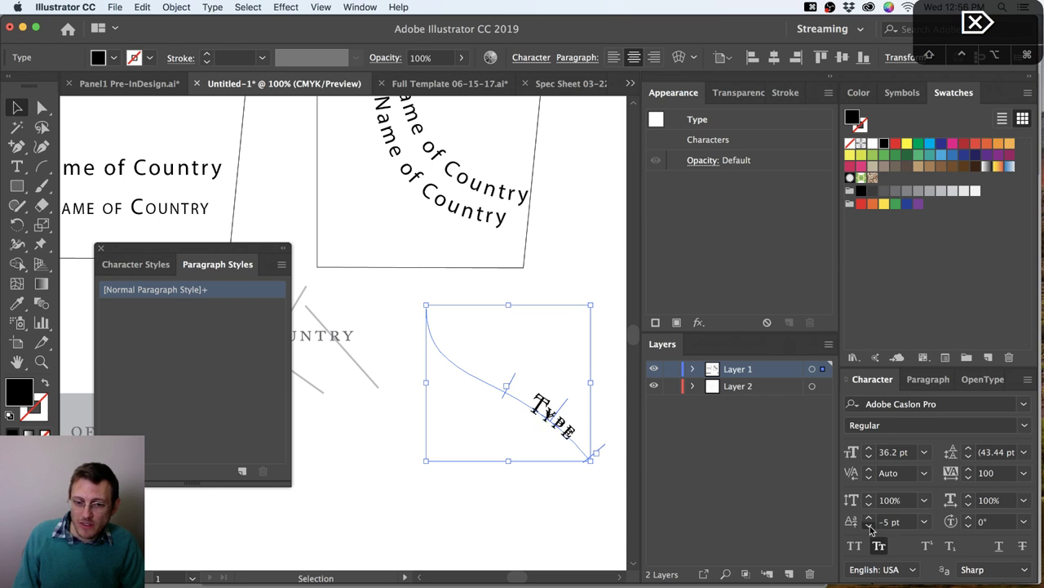
left_click(870, 527)
left_click(870, 526)
left_click(870, 526)
left_click(869, 526)
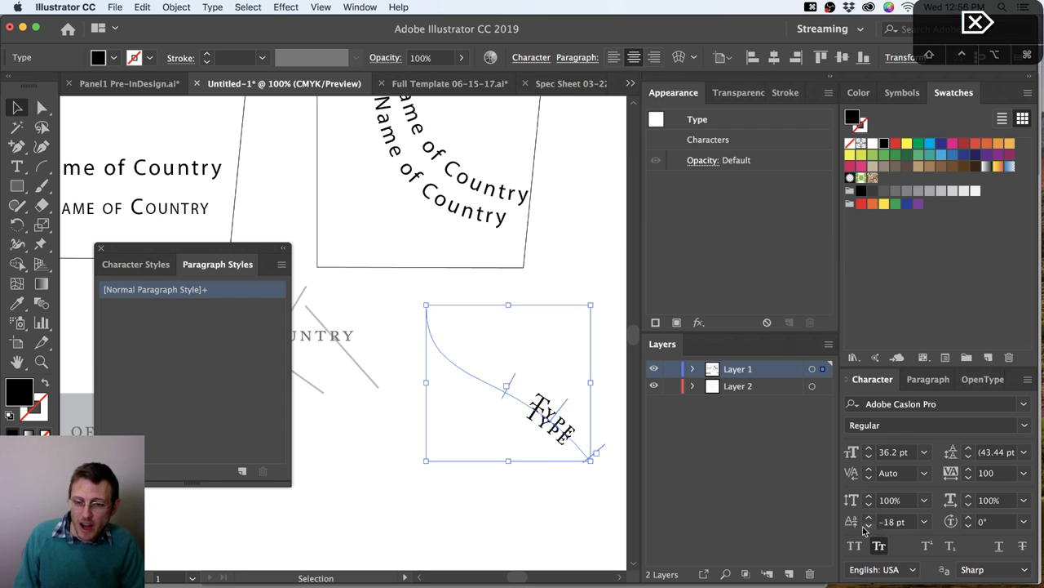
left_click(870, 526)
left_click(870, 526)
left_click(870, 526)
left_click(870, 526)
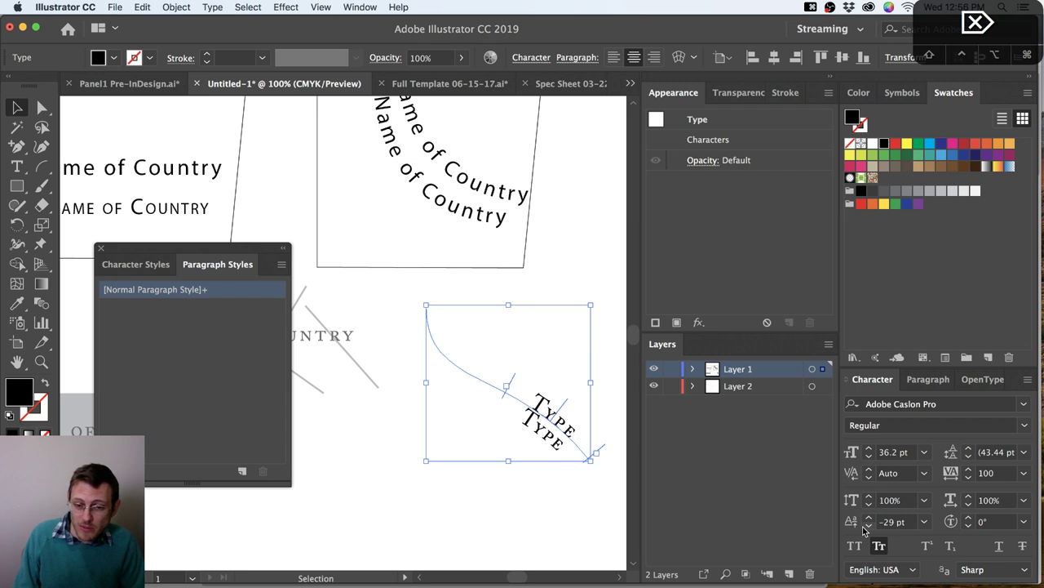
left_click(870, 526)
left_click(870, 527)
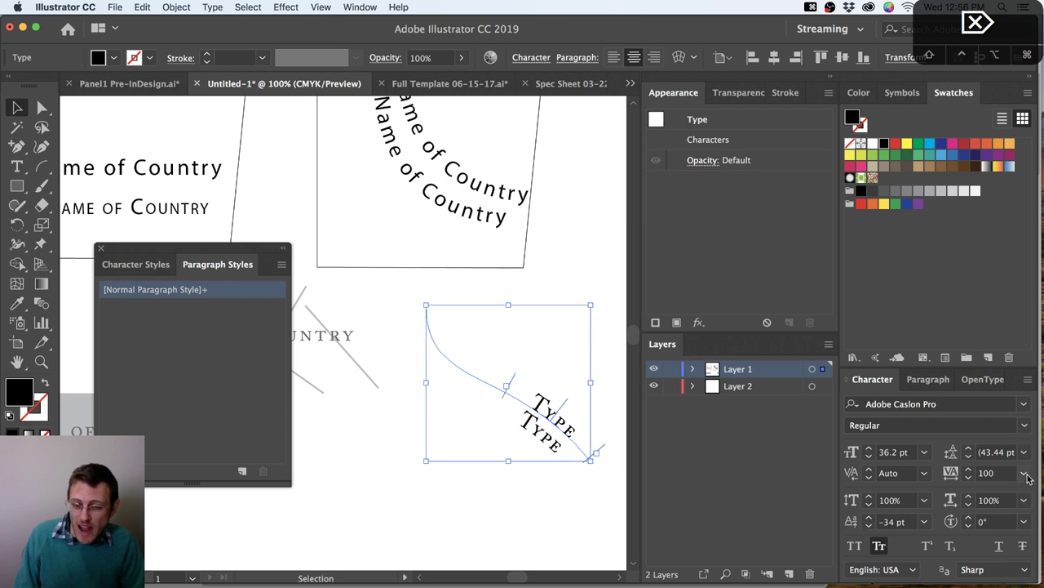
Slide both "Type" labels along the curve to its upper half so they stack, and deselect them
left_click(555, 483)
left_click(563, 426)
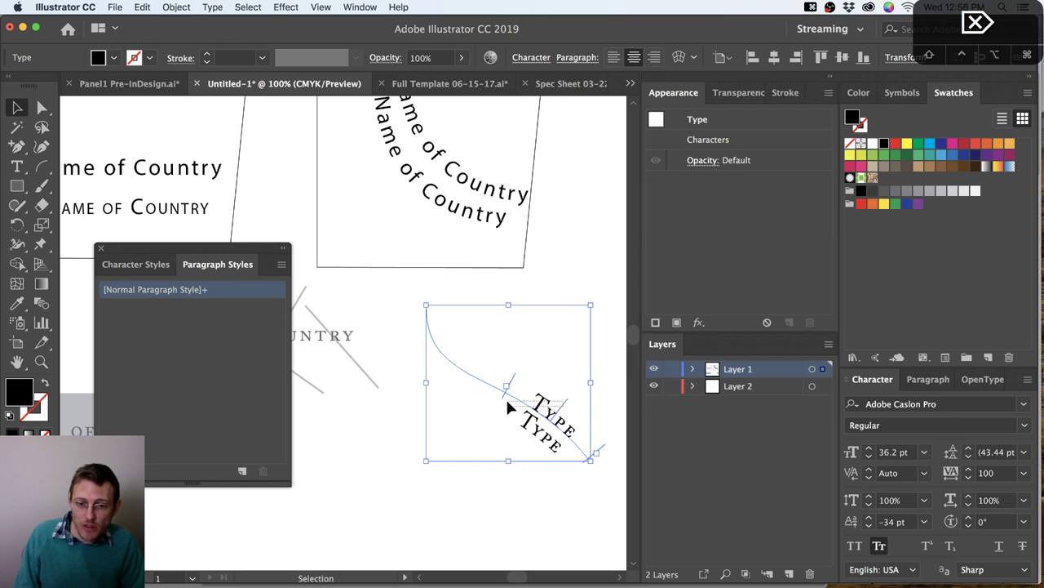
left_click_drag(565, 395, 451, 353)
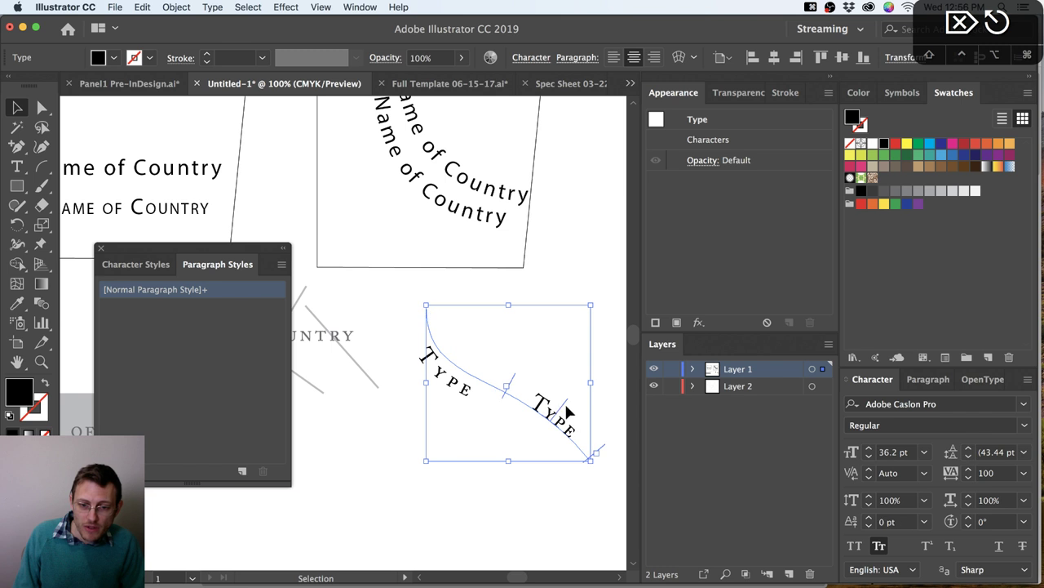
left_click_drag(566, 414, 462, 346)
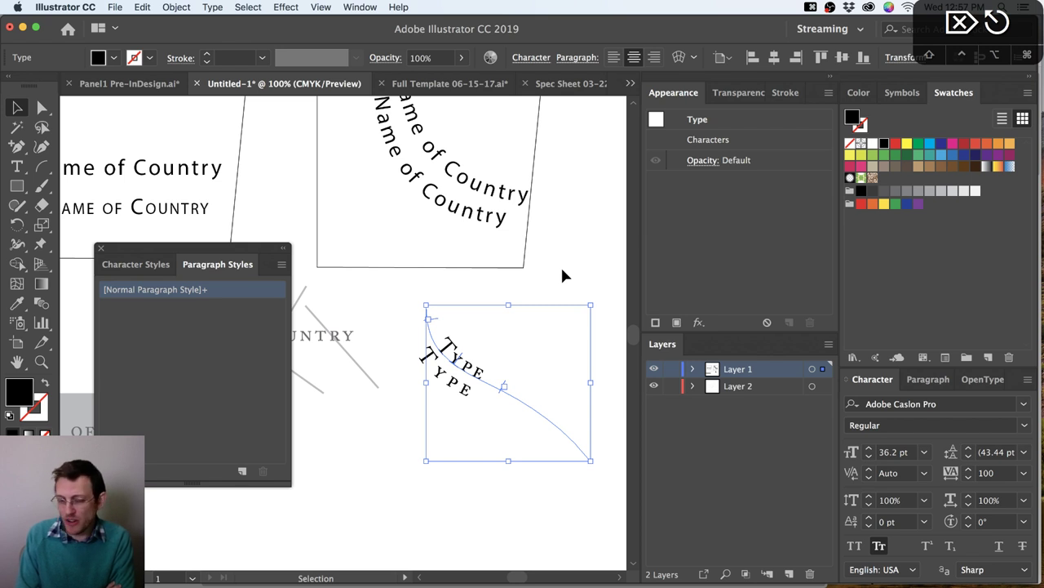
left_click(496, 488)
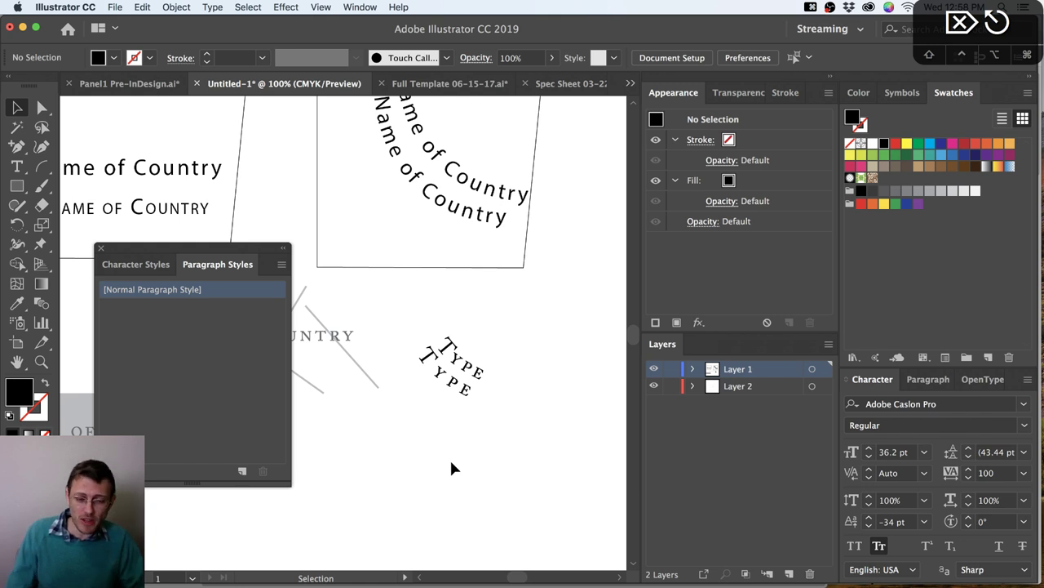
Switch to Chrome and go back to the somethingaboutmaps home page
key("super+Tab")
key("super+Tab")
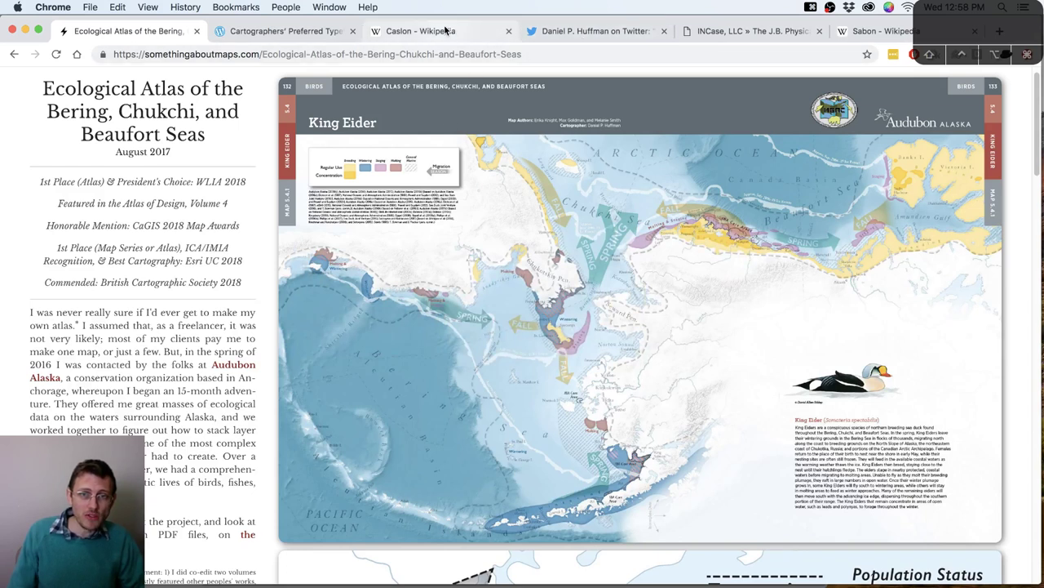
left_click(16, 55)
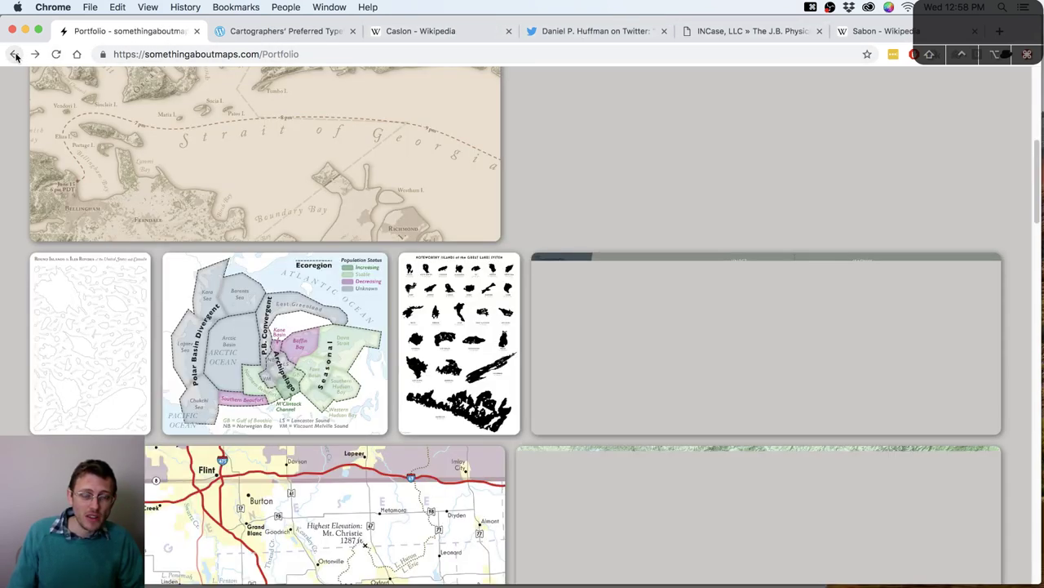
left_click(16, 55)
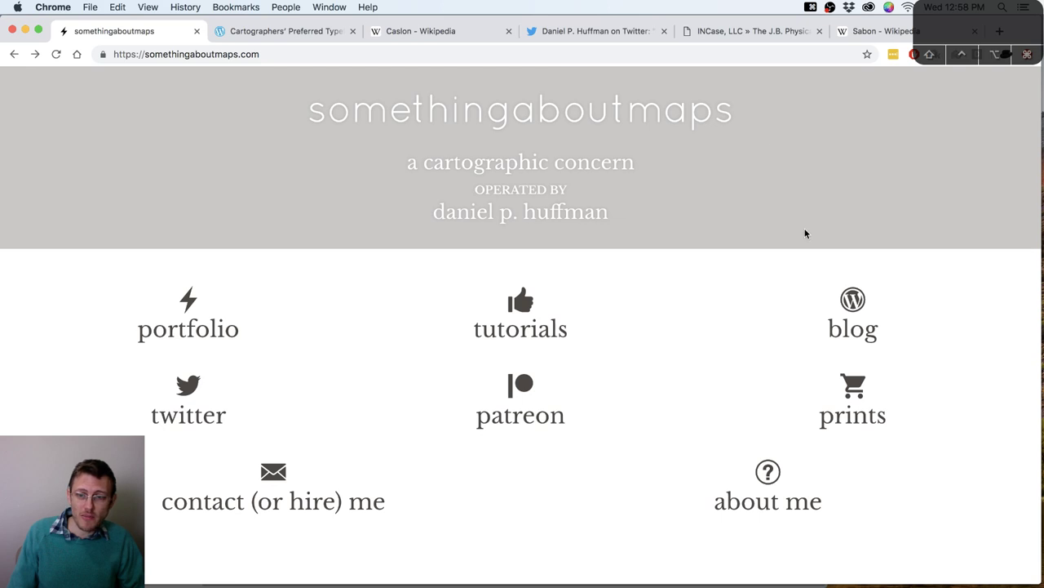
View the site's linked Twitter profile, close it, and open the linked Patreon page
left_click(178, 384)
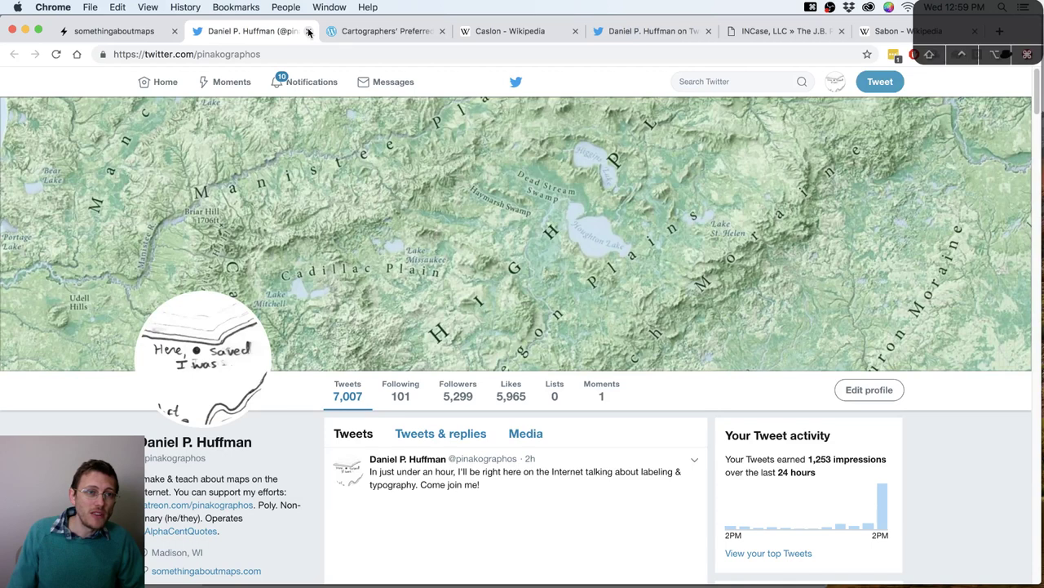
left_click(309, 32)
left_click(508, 389)
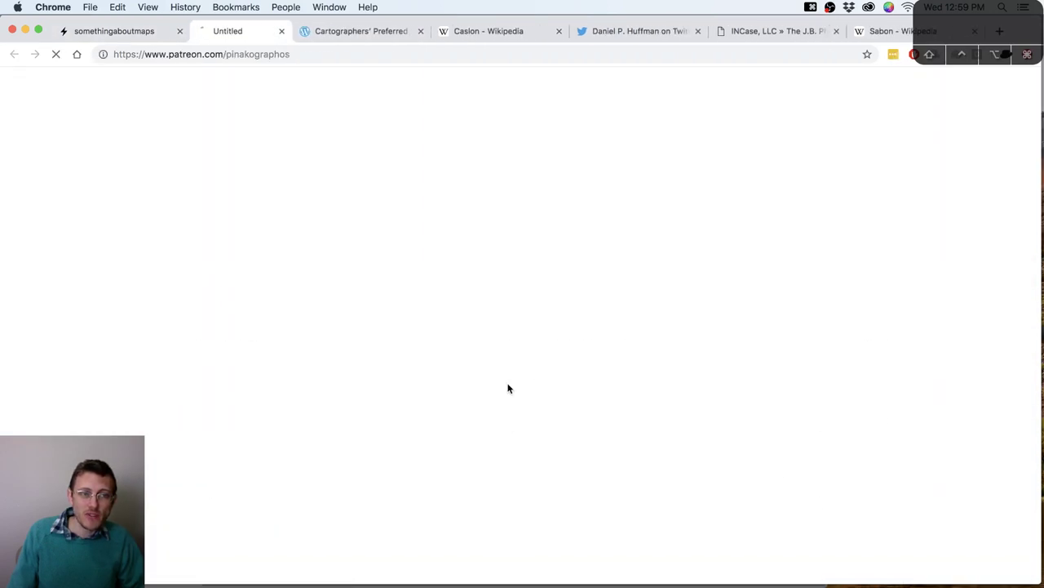